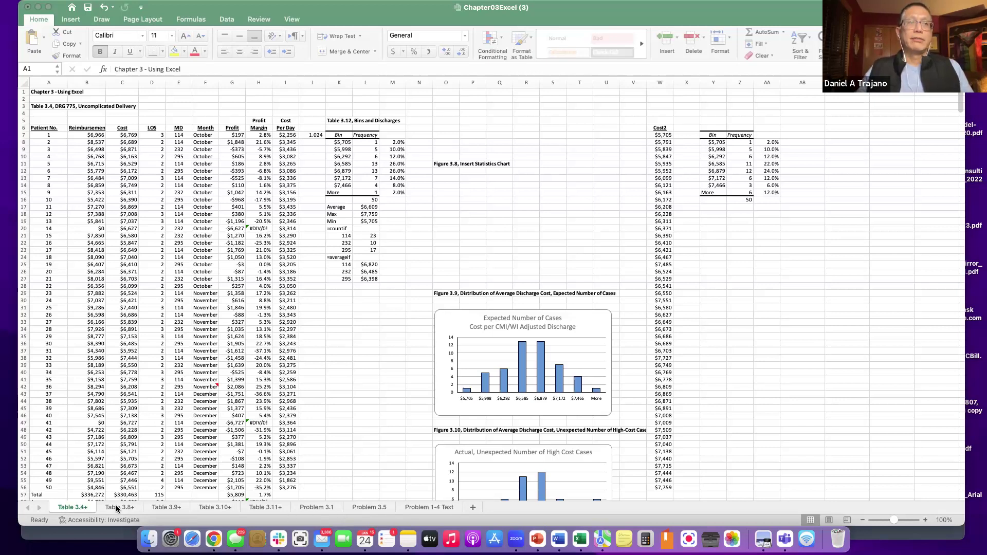
Look through the workbook's sheets from Table 3.4+ to Problem 1-4 Text, examining the tables, charts and problem statements.
left_click(75, 506)
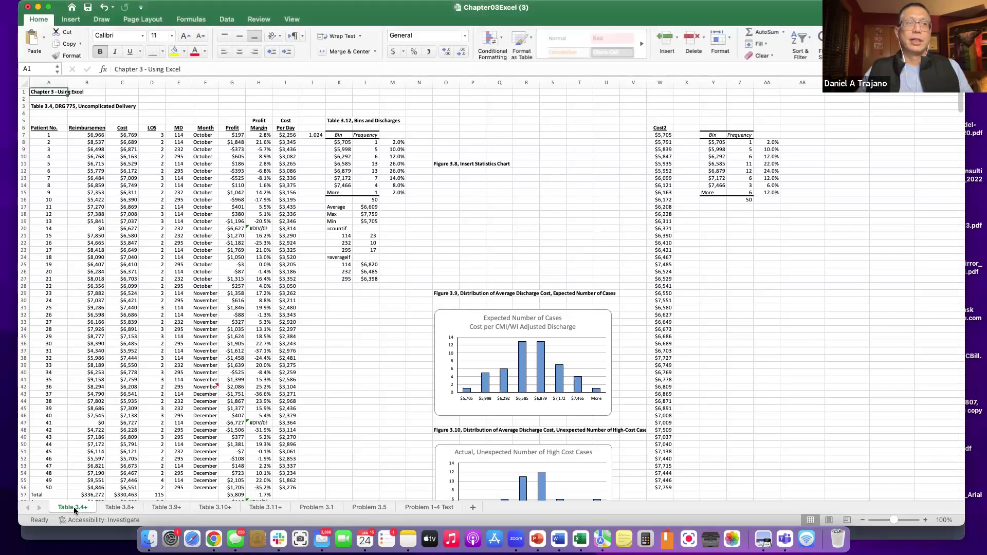
left_click(110, 508)
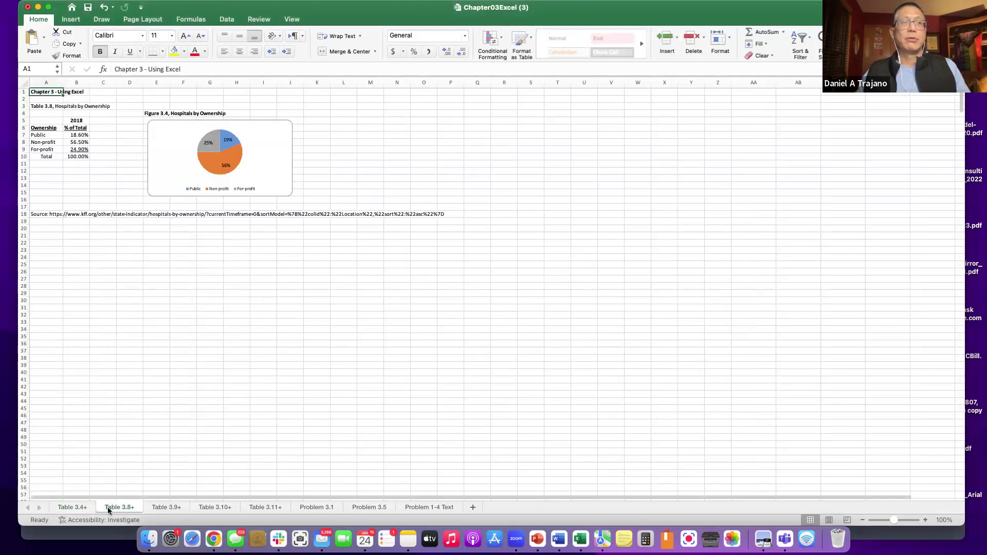
left_click(168, 507)
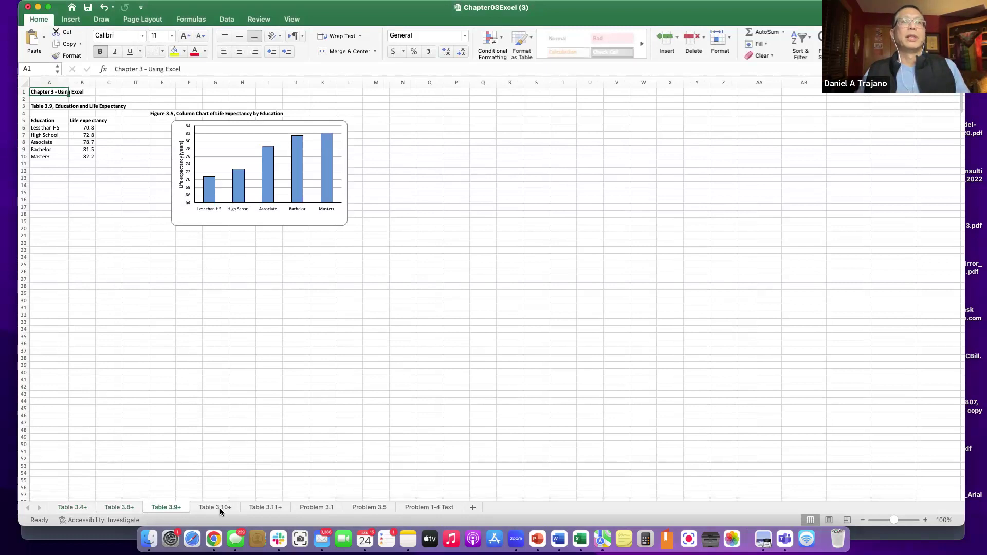
left_click(220, 507)
left_click(266, 506)
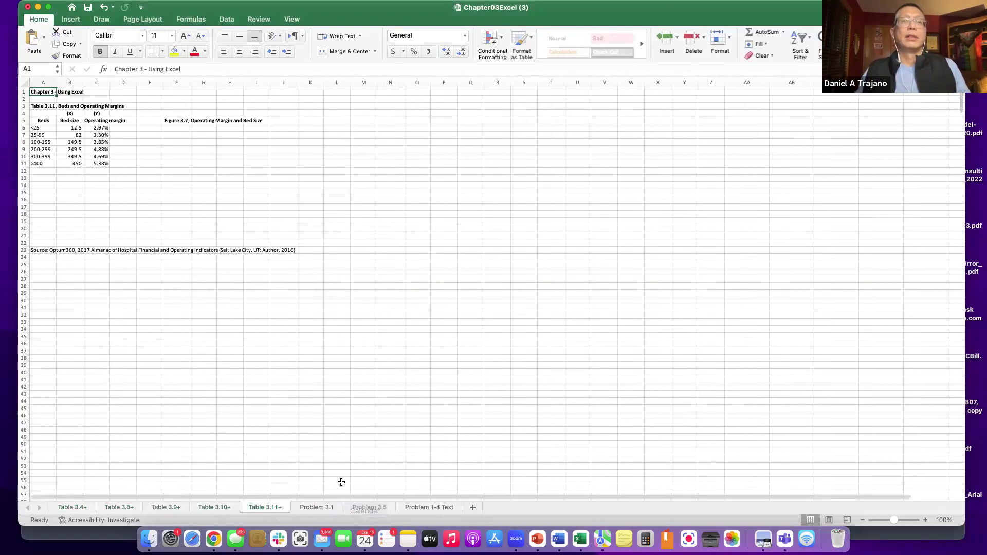
left_click(315, 507)
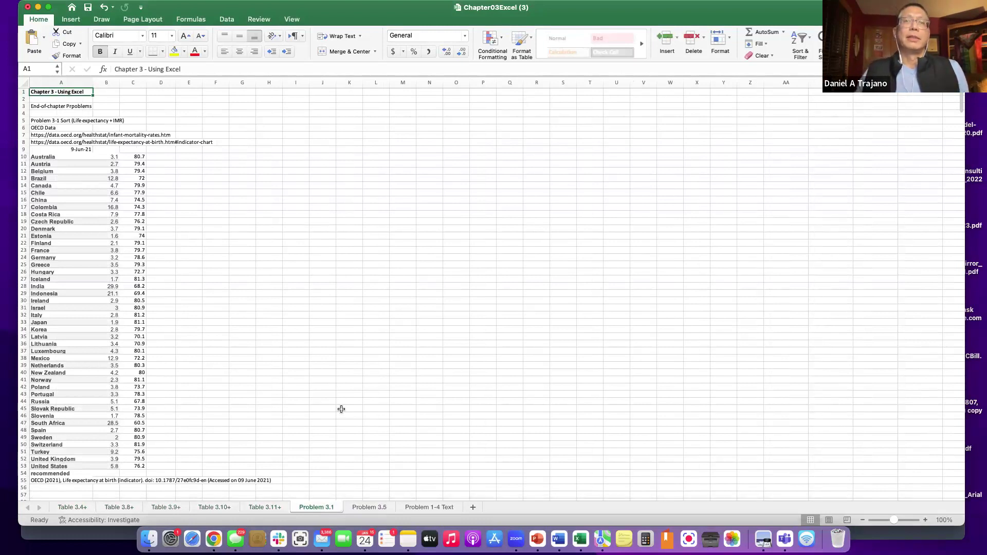
left_click(365, 507)
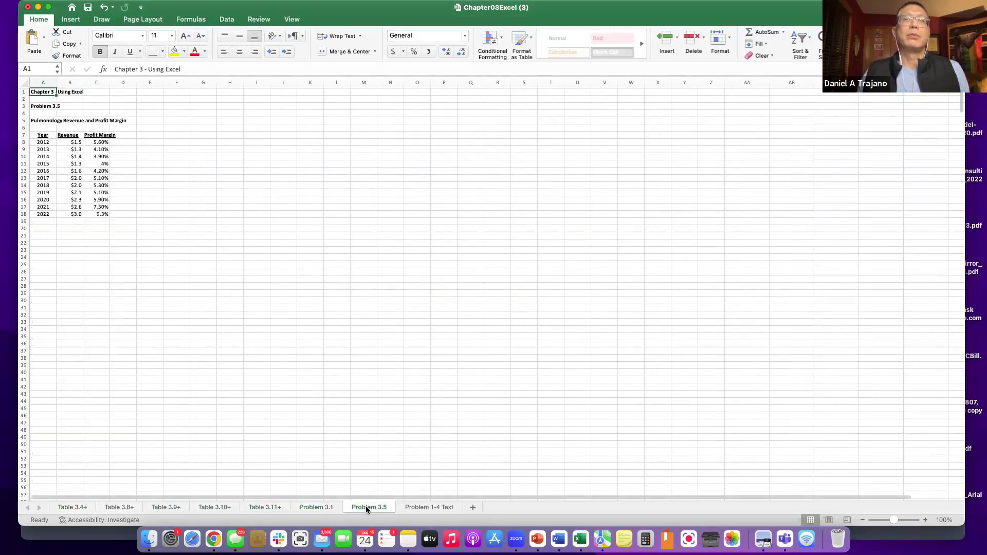
left_click(412, 507)
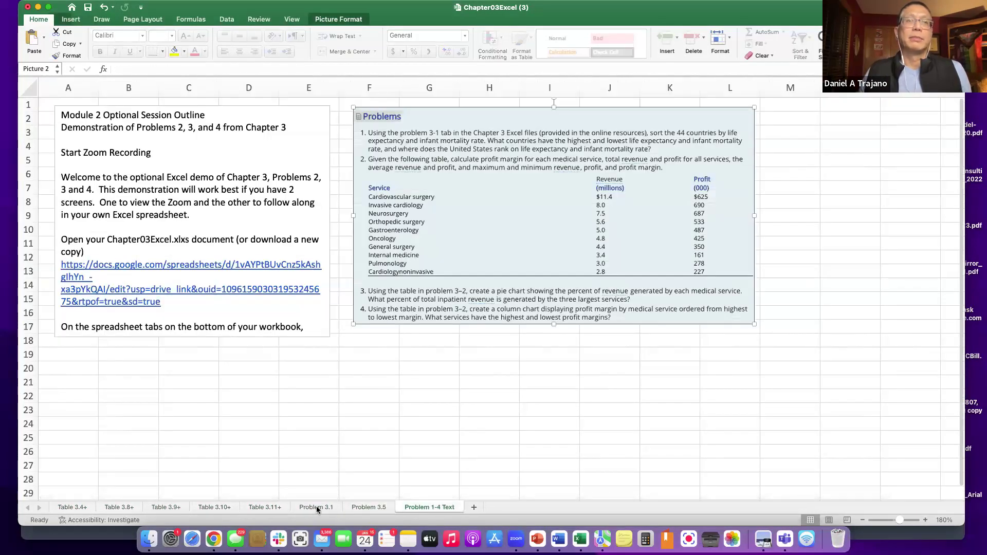
Add a new blank worksheet and place it between the Problem 3.1 and Problem 3.5 sheets.
left_click(316, 506)
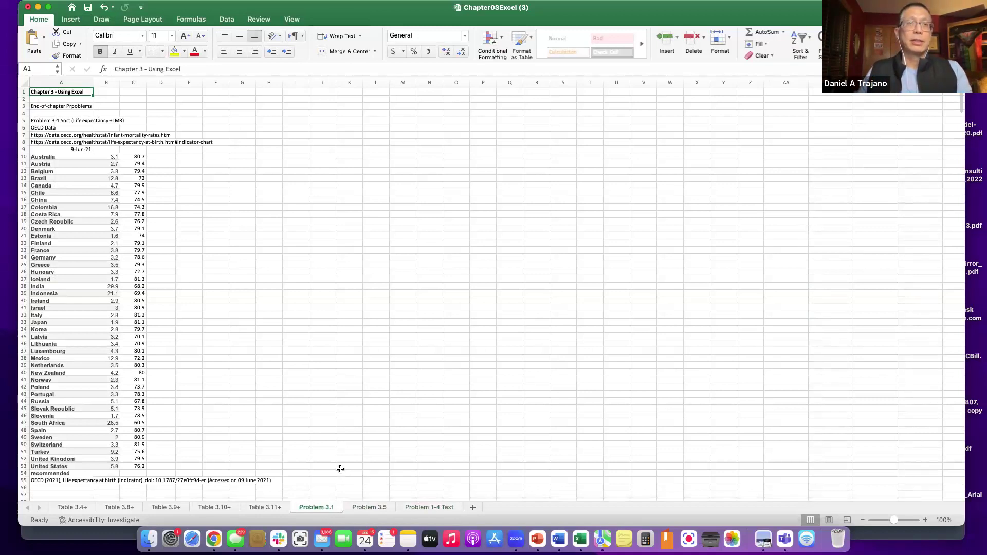
left_click(473, 507)
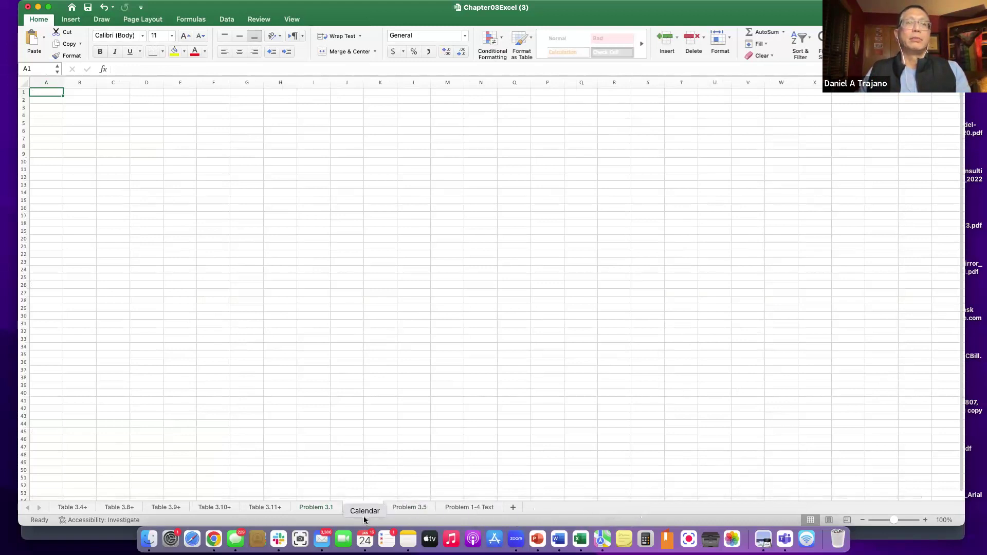
left_click_drag(361, 510, 191, 512)
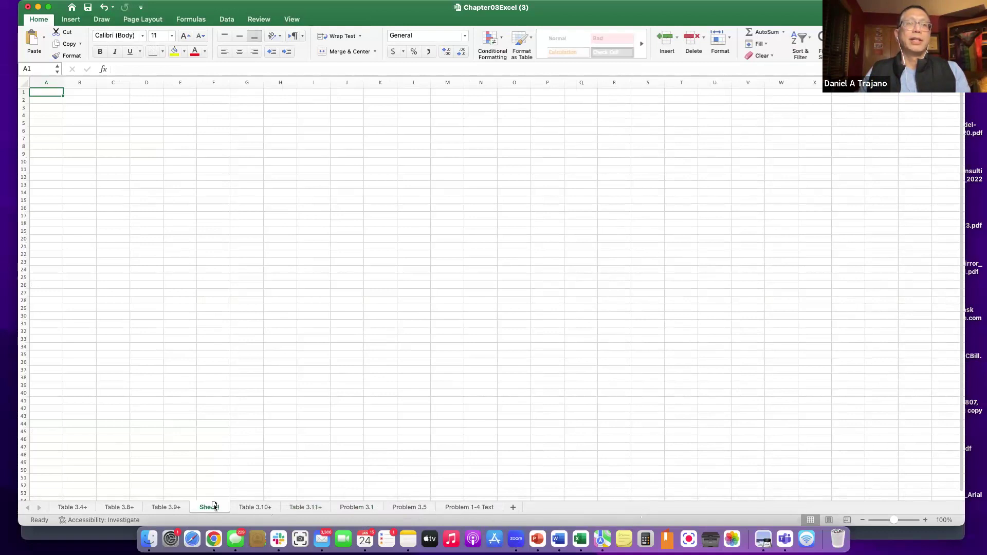
left_click_drag(326, 508, 384, 514)
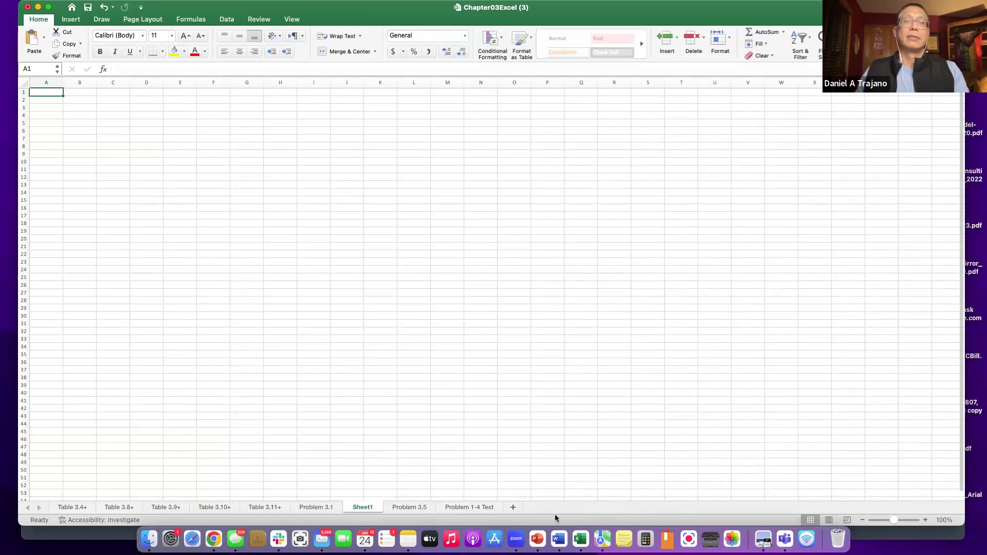
double_click(364, 508)
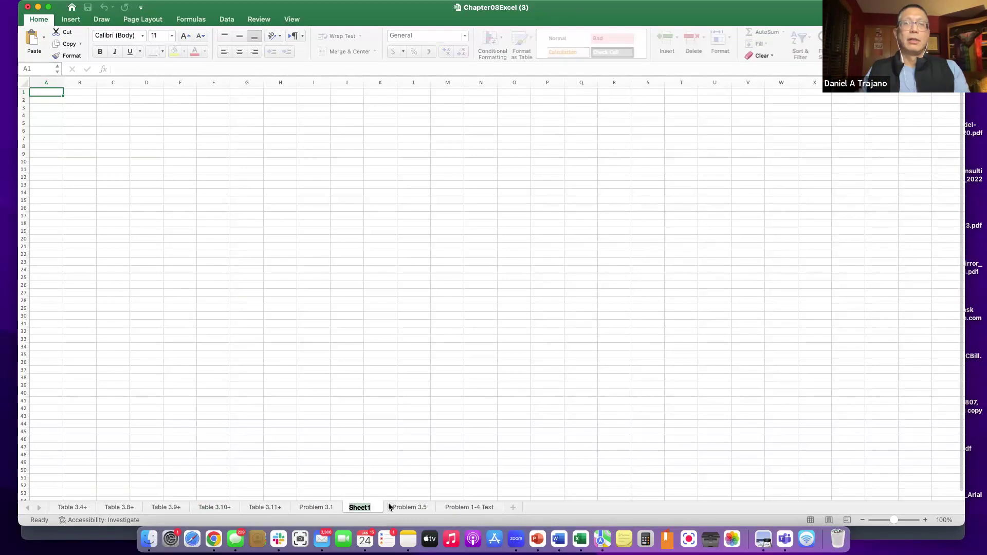
left_click(377, 507)
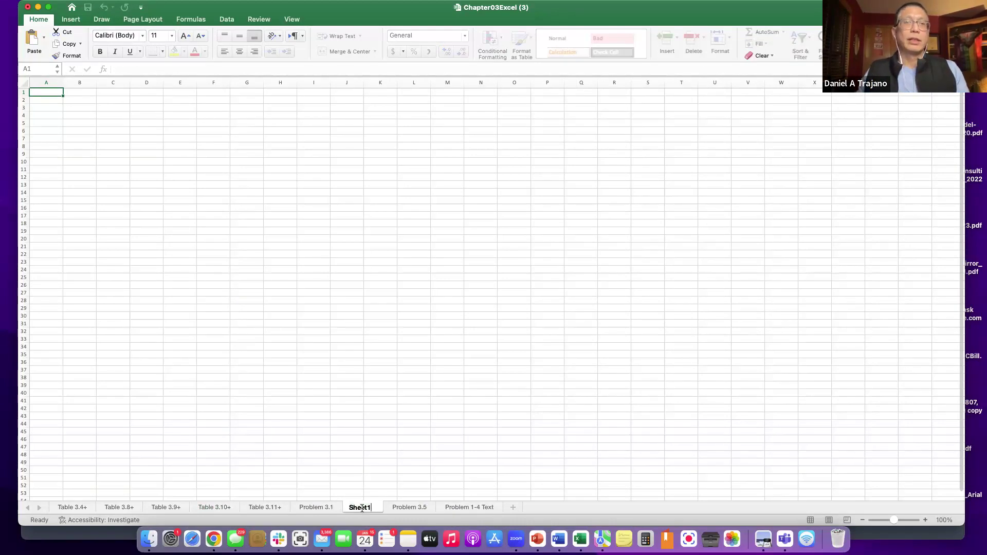
left_click(544, 508)
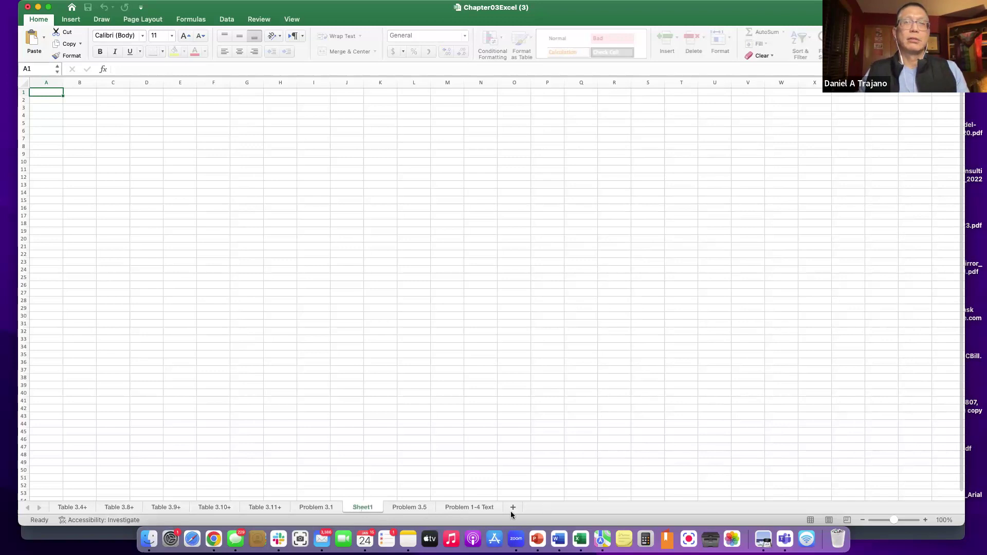
Rename the new blank worksheet as Problem 3.2.
right_click(370, 506)
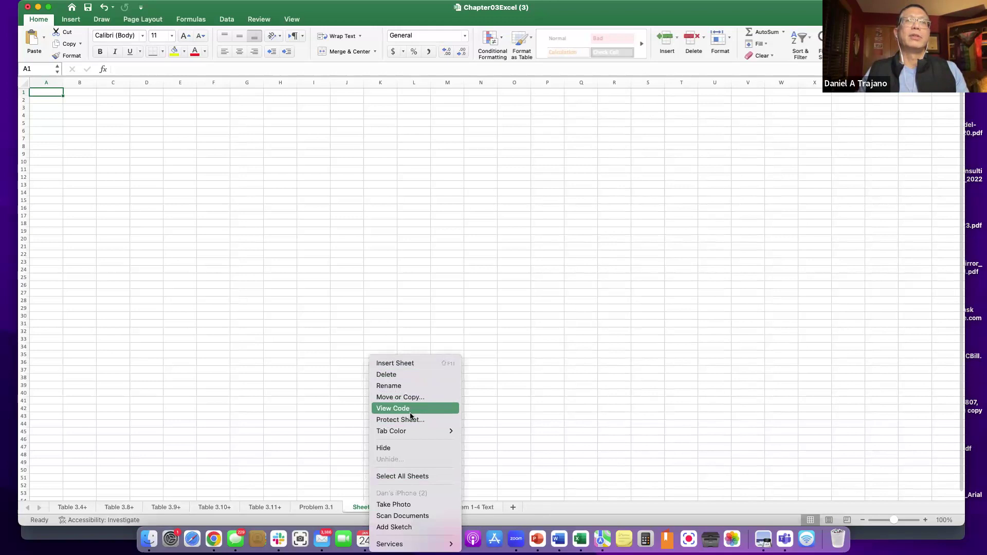
left_click(405, 386)
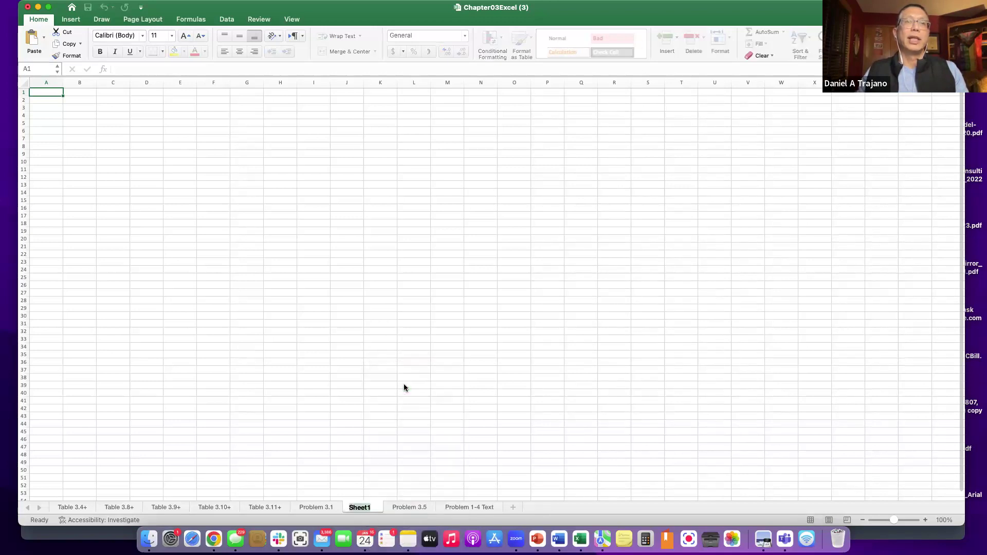
type("P")
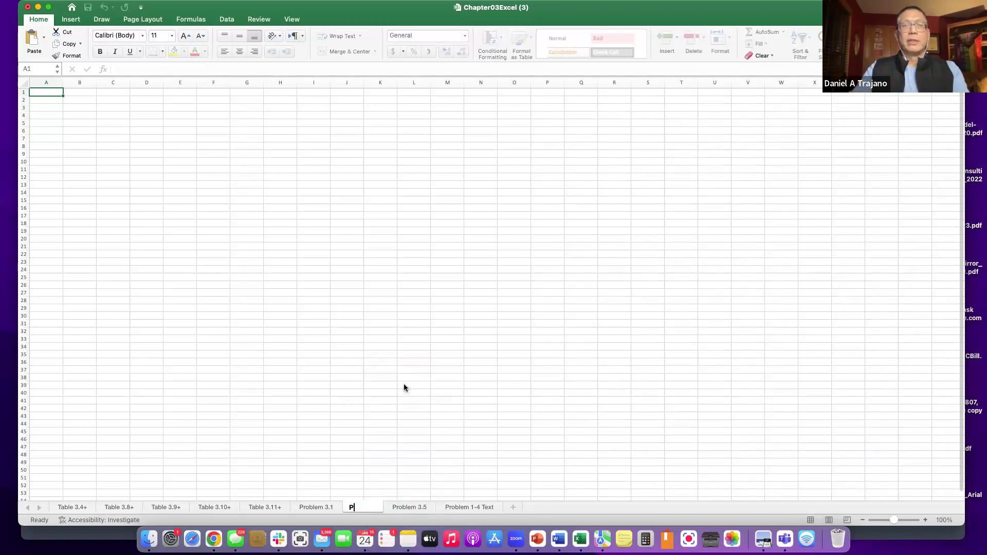
type("roble")
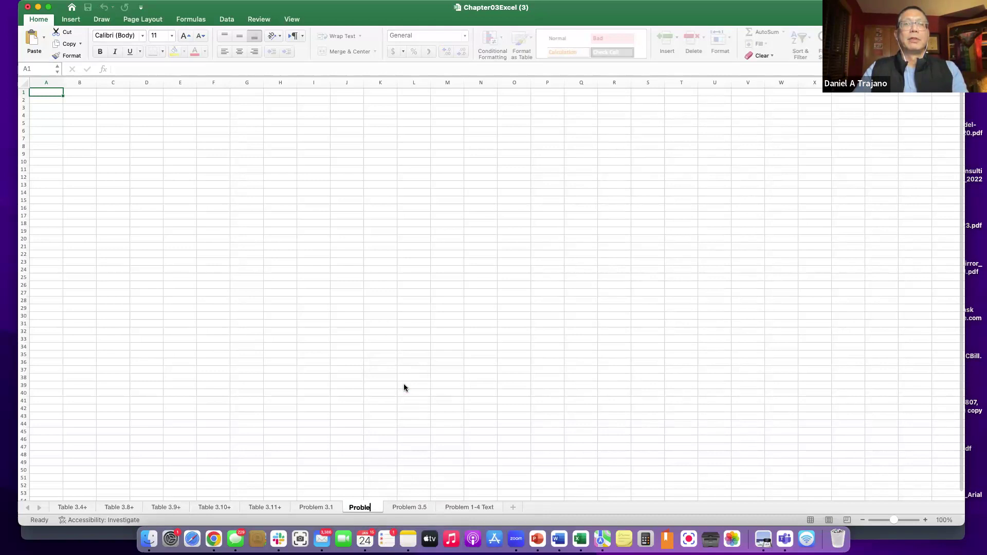
type("m 3.2")
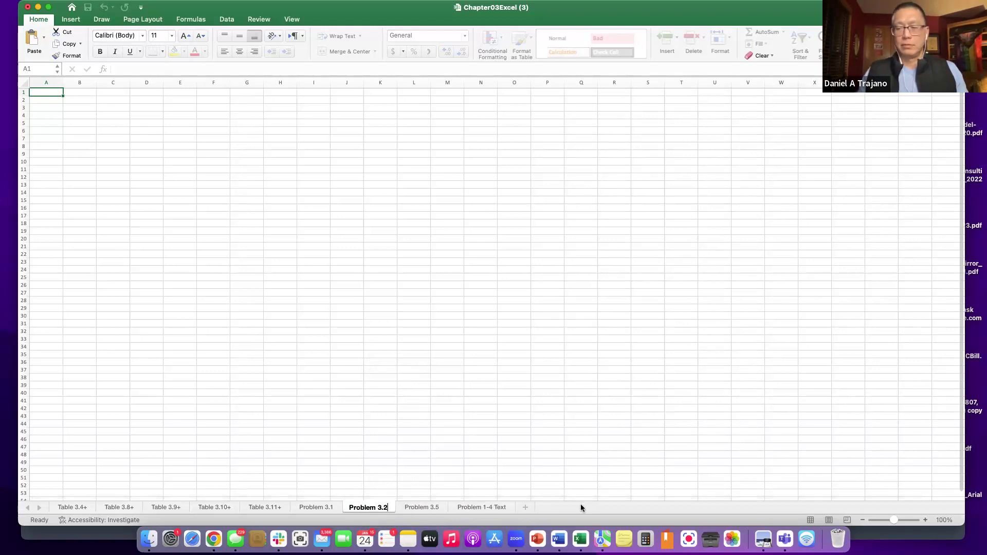
key("Return")
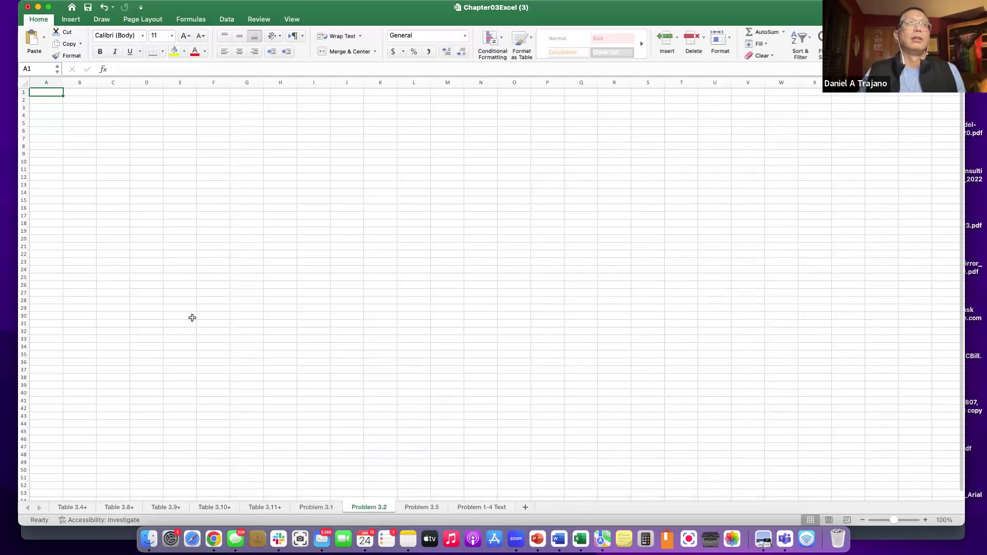
Copy the Problems picture from the Problem 1-4 Text sheet and paste it into the Problem 3.2 sheet at cell G2.
left_click(927, 520)
left_click(926, 520)
left_click(925, 521)
left_click(923, 522)
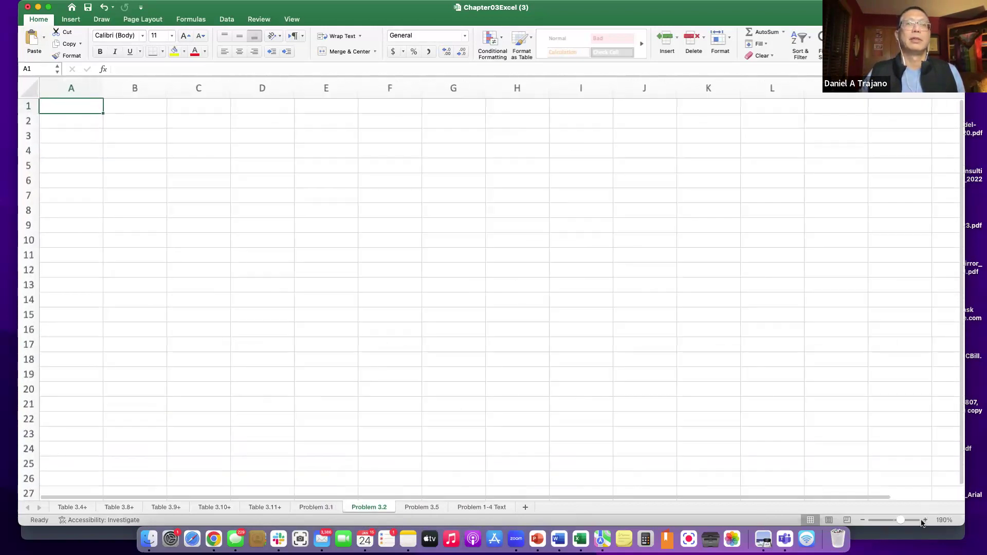
left_click(477, 506)
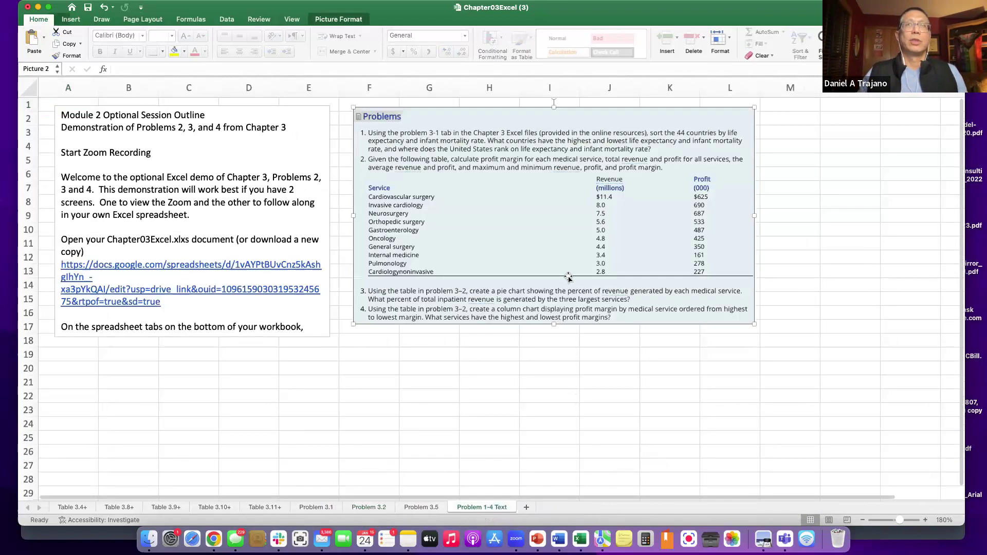
right_click(547, 221)
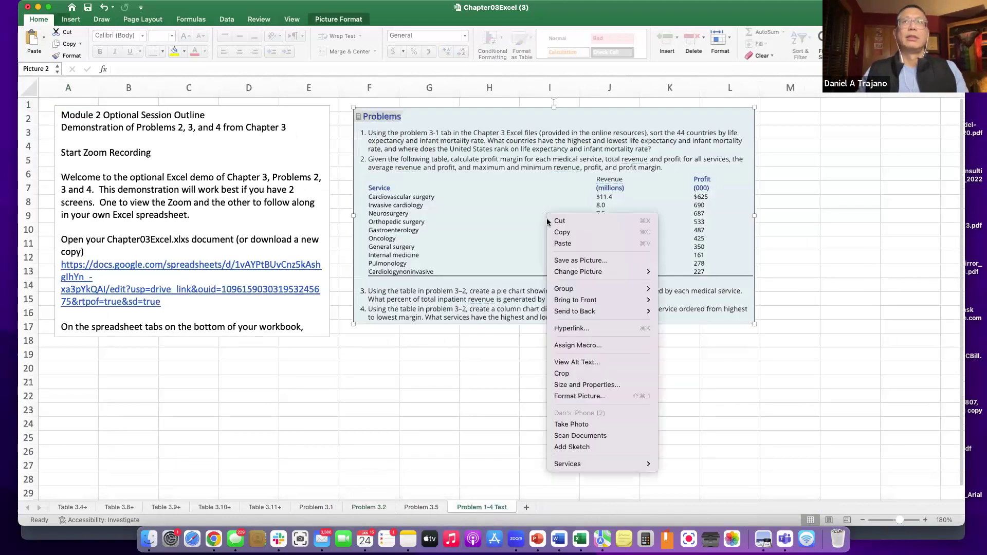
left_click(575, 234)
left_click(368, 508)
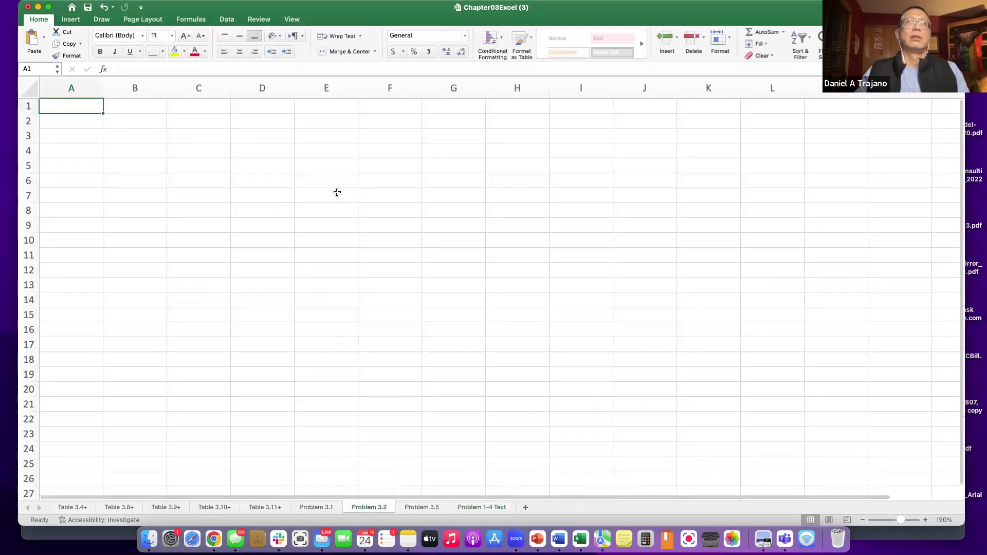
left_click(435, 117)
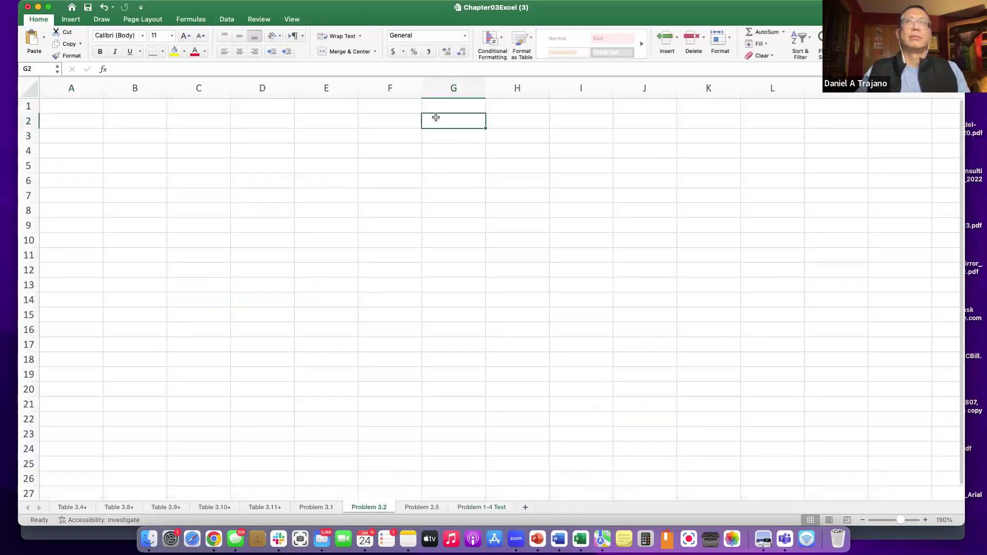
right_click(435, 117)
left_click(451, 149)
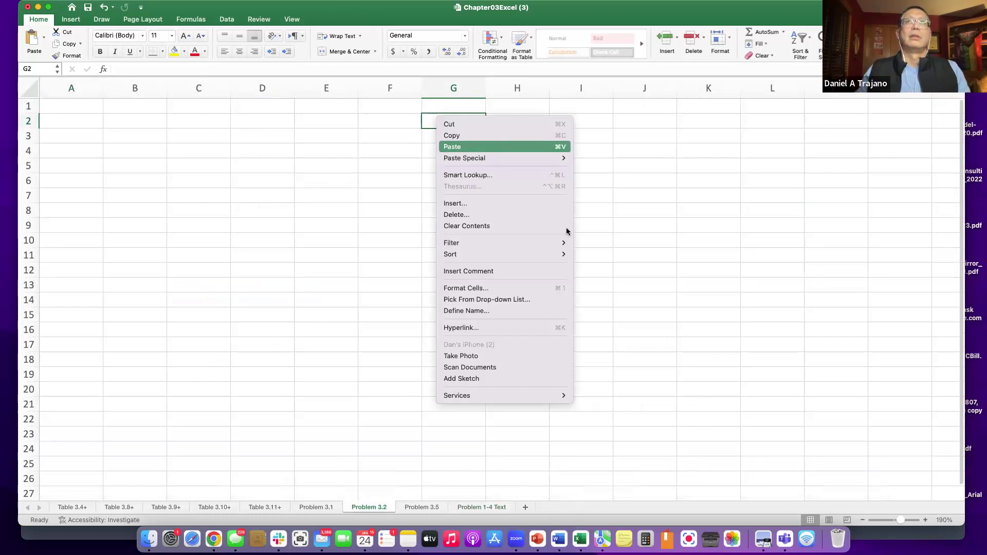
Move the pasted Problems picture to the top rows across columns F to L, leaving columns A to D free.
left_click_drag(589, 113, 490, 101)
left_click(775, 414)
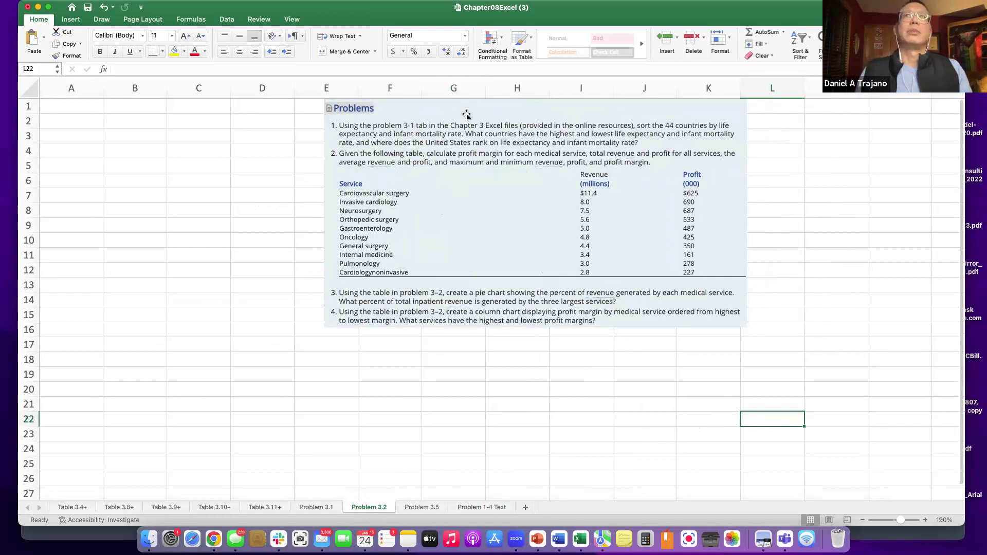
left_click_drag(450, 106, 467, 107)
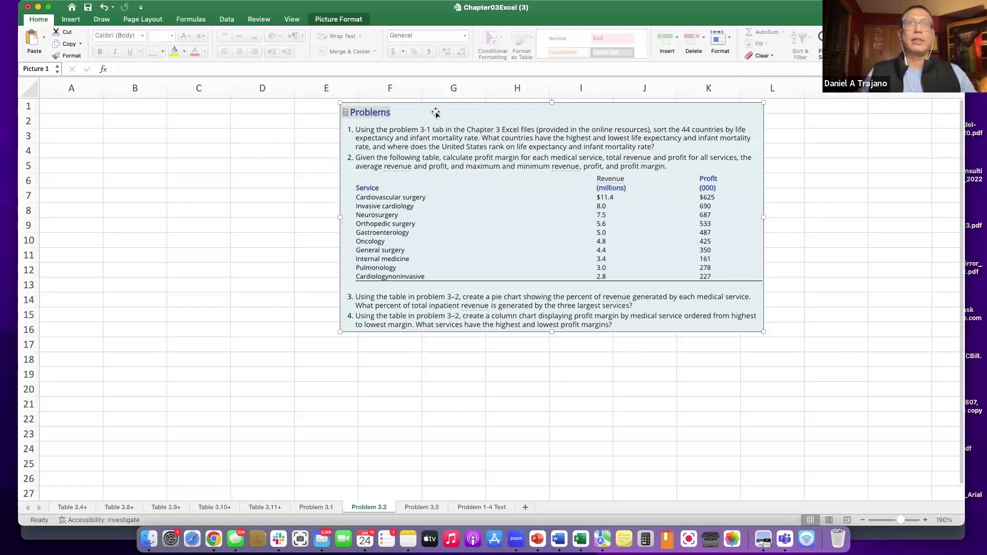
left_click_drag(435, 113, 440, 112)
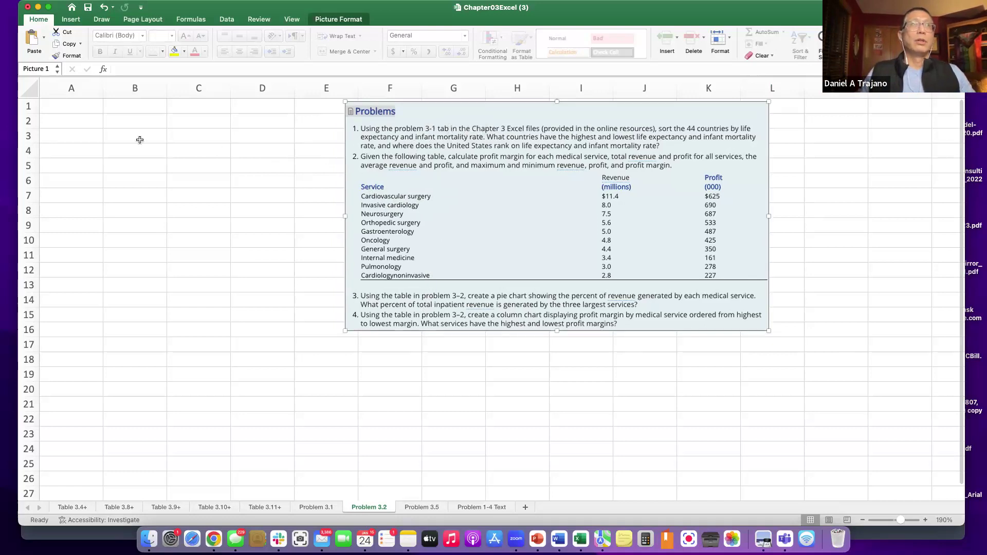
Enter the column headers Sevice, Revenue and Profit in cells A1, B1 and C1 of the Problem 3.2 sheet.
left_click(76, 106)
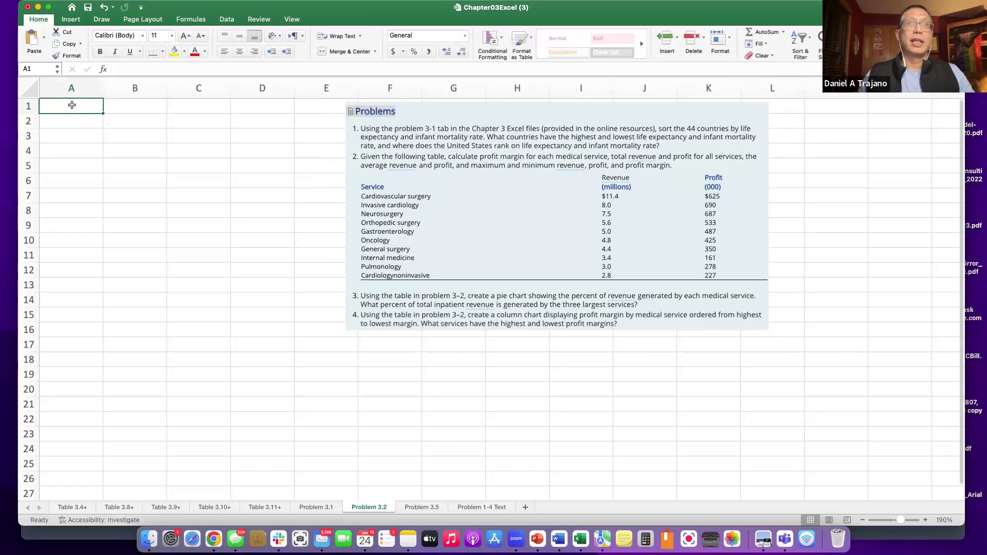
left_click(120, 106)
left_click(192, 105)
left_click(71, 108)
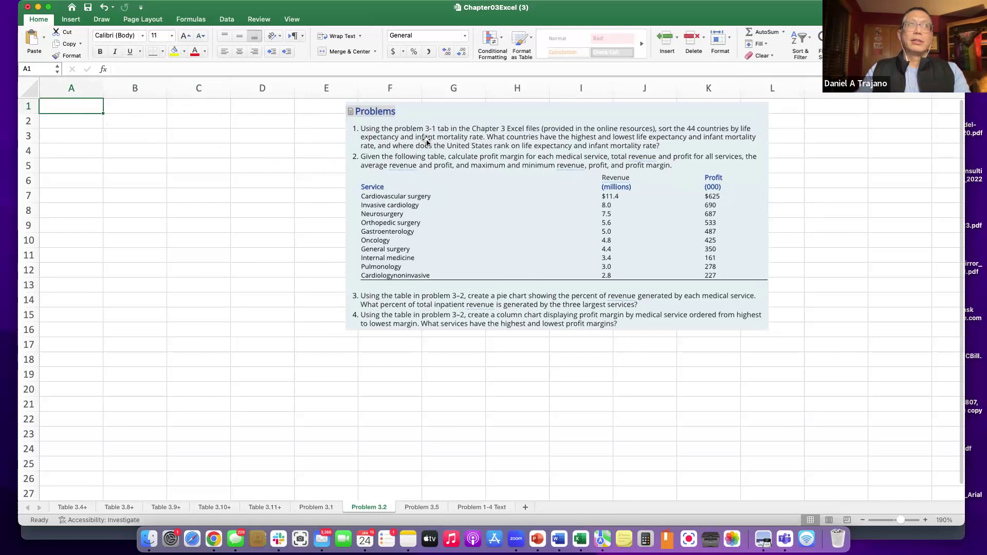
type("Se")
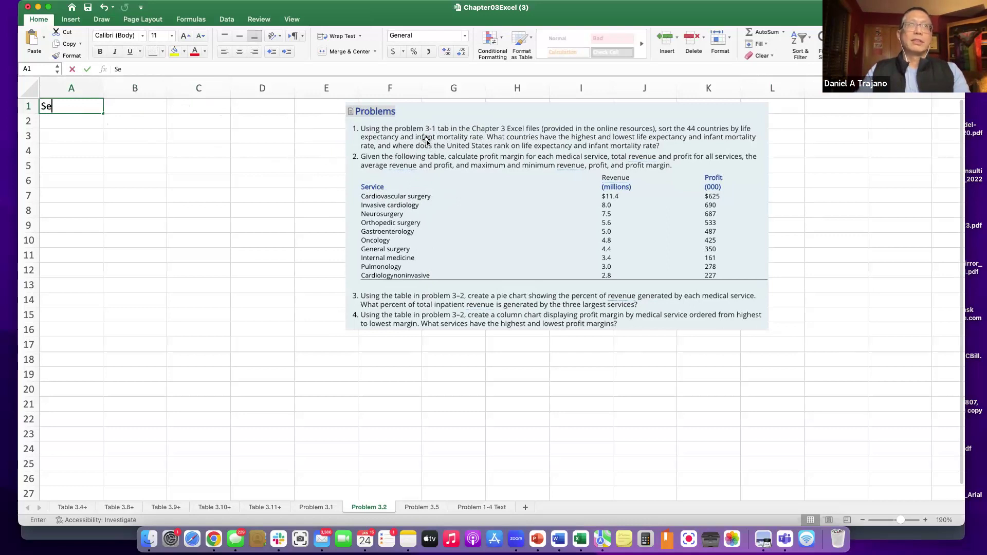
type("vice")
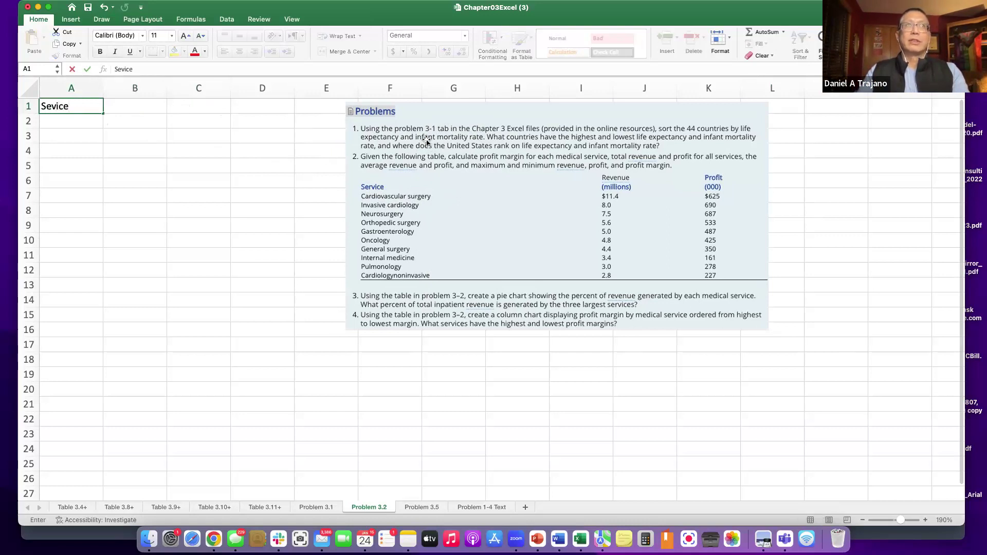
left_click(143, 106)
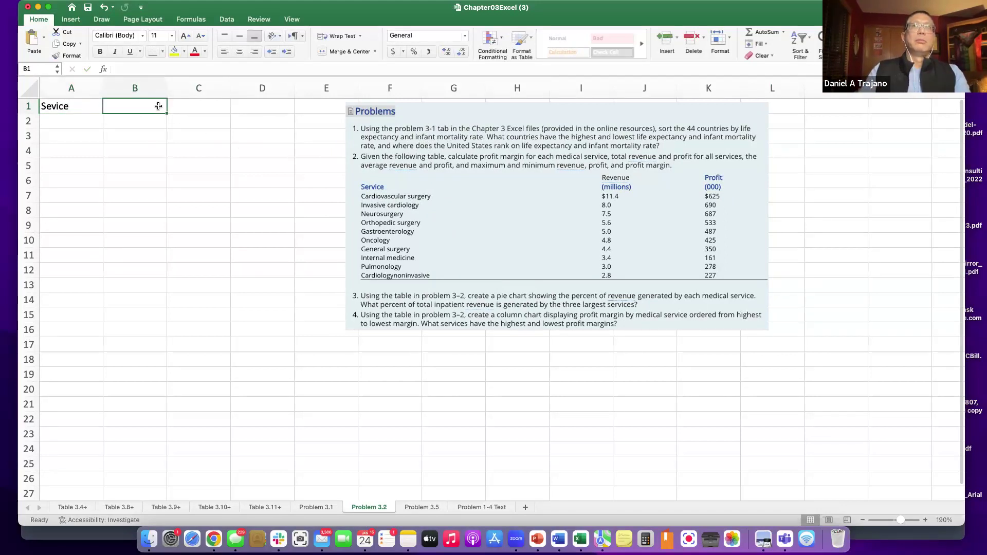
type("Revenue")
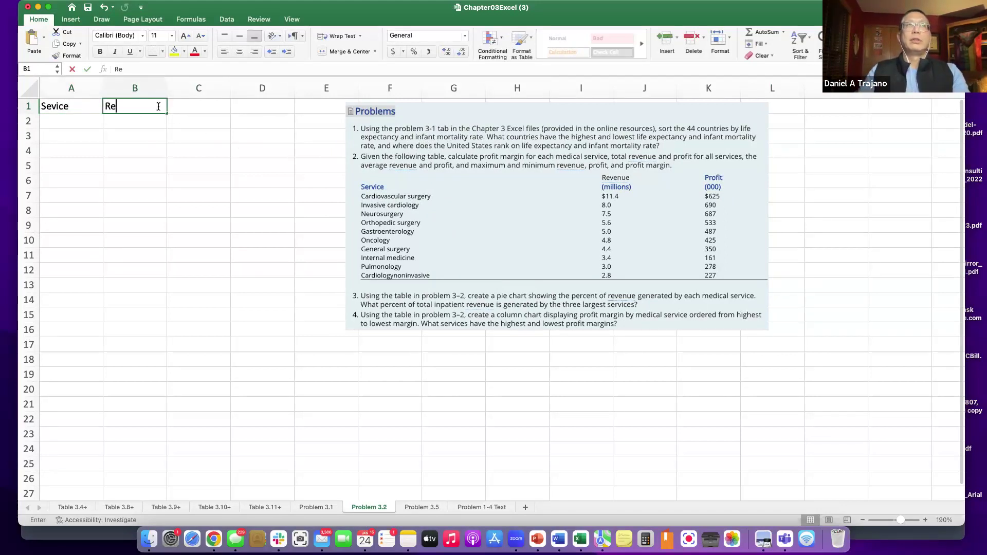
left_click(622, 186)
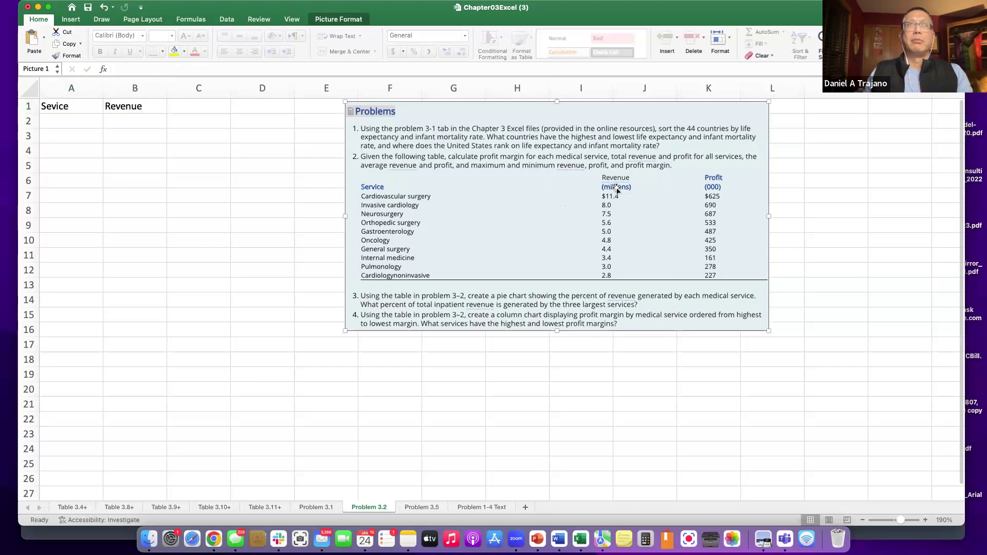
left_click(186, 105)
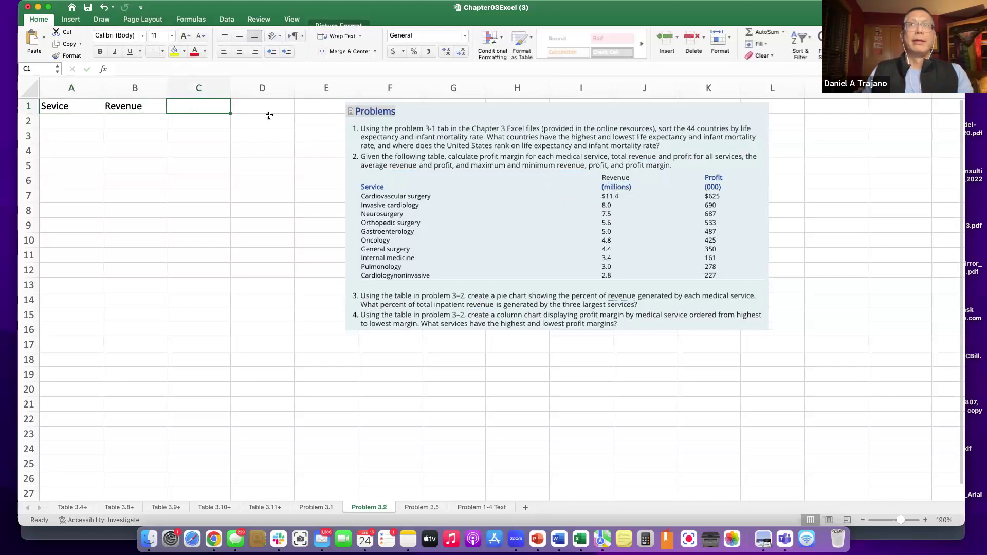
type("Profit")
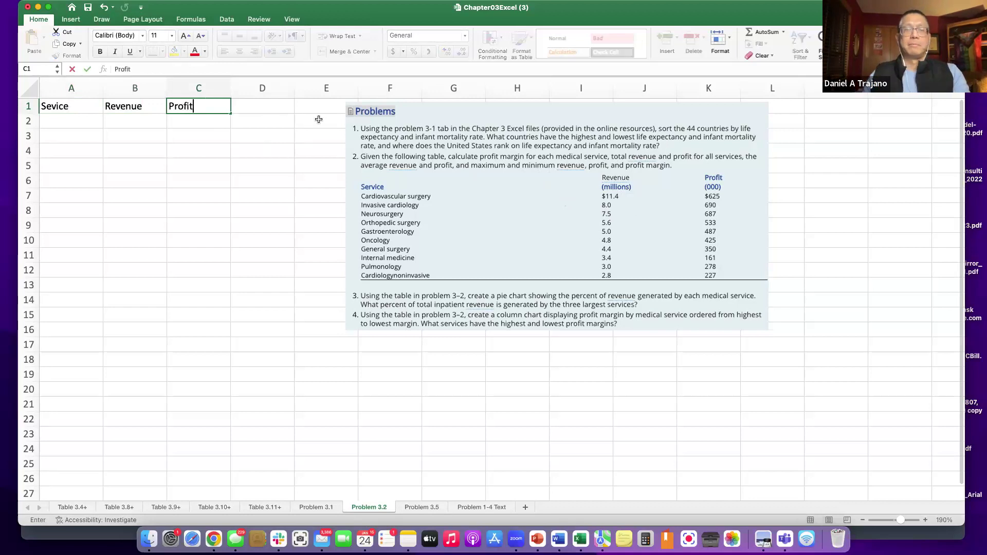
left_click(77, 103)
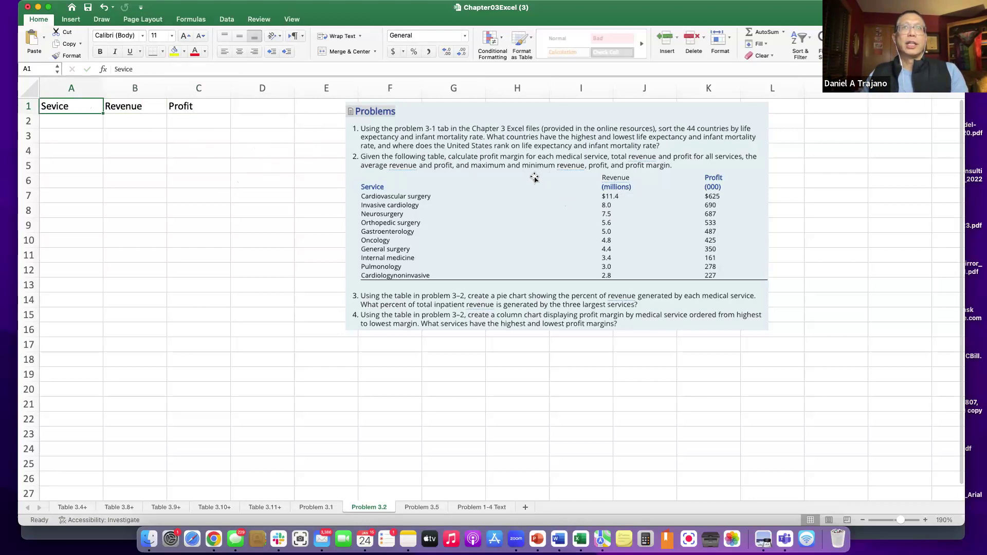
Enter Cardiovascular Surgery as the first service in cell A2.
left_click(65, 121)
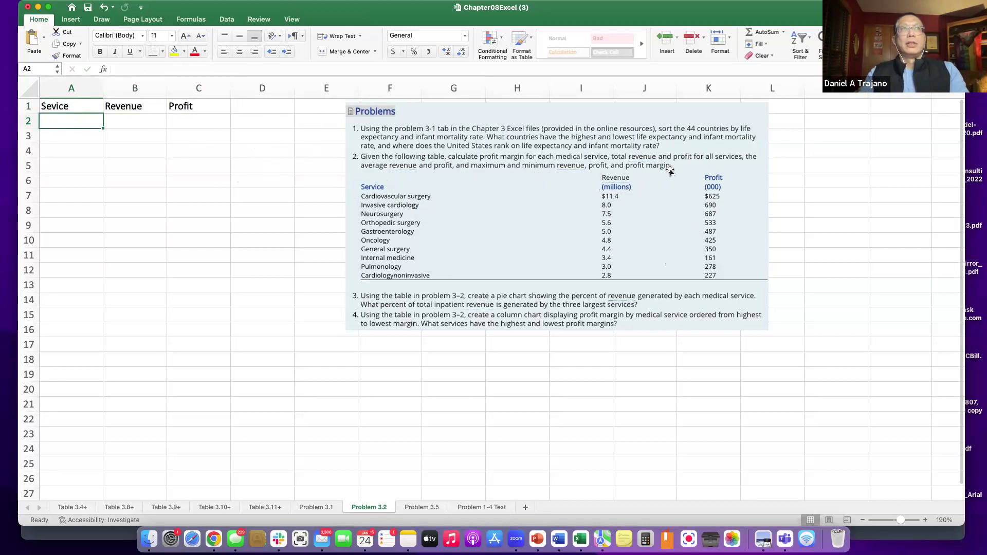
type("Ca")
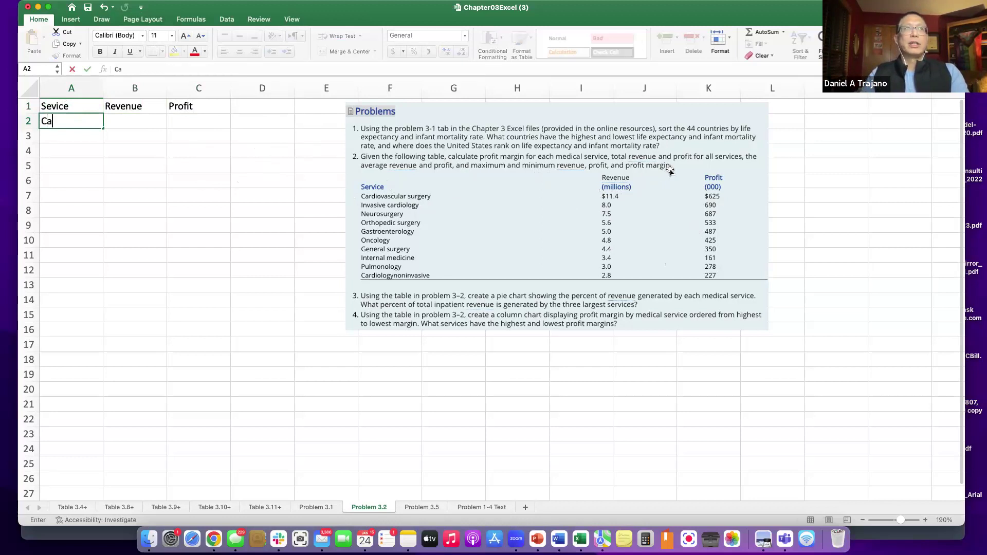
type("rdiova")
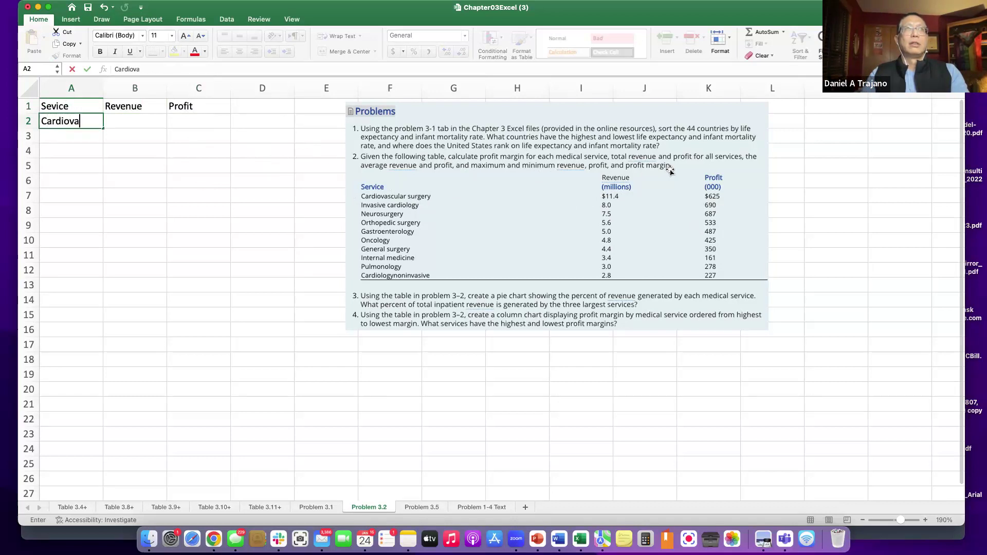
type("scular Surgery")
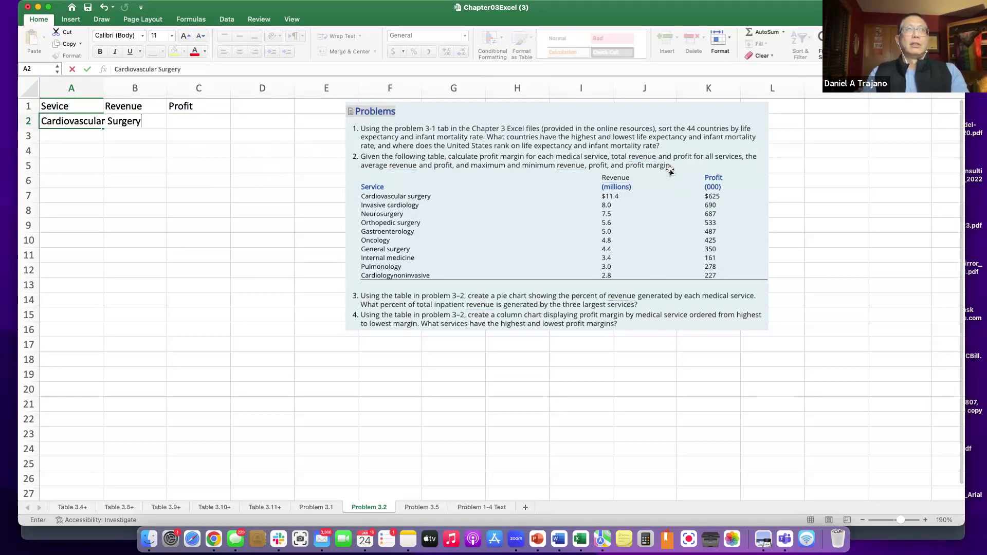
key("Return")
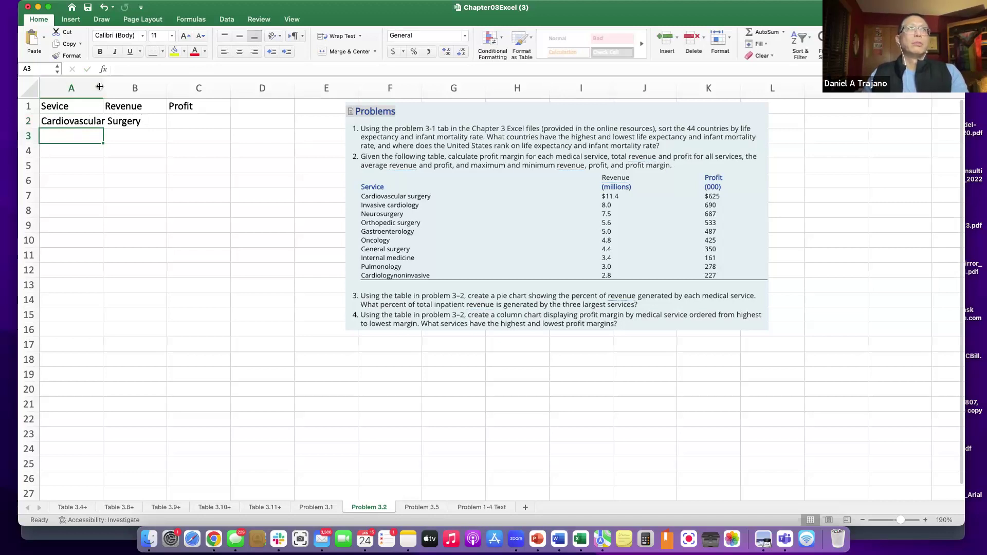
Widen column A to about two and a half times its width so the full service name fits.
left_click(64, 88)
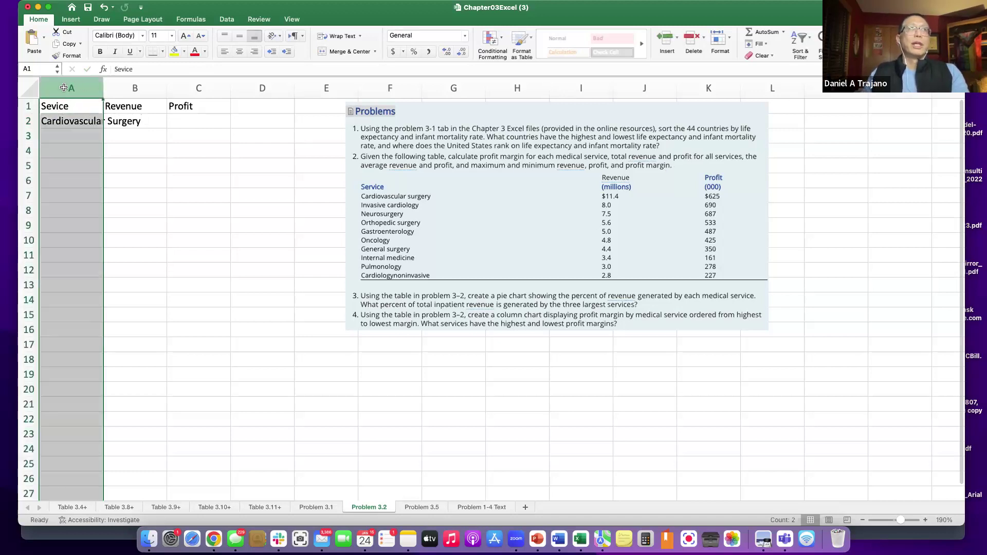
left_click(135, 86)
left_click(202, 88)
left_click(264, 89)
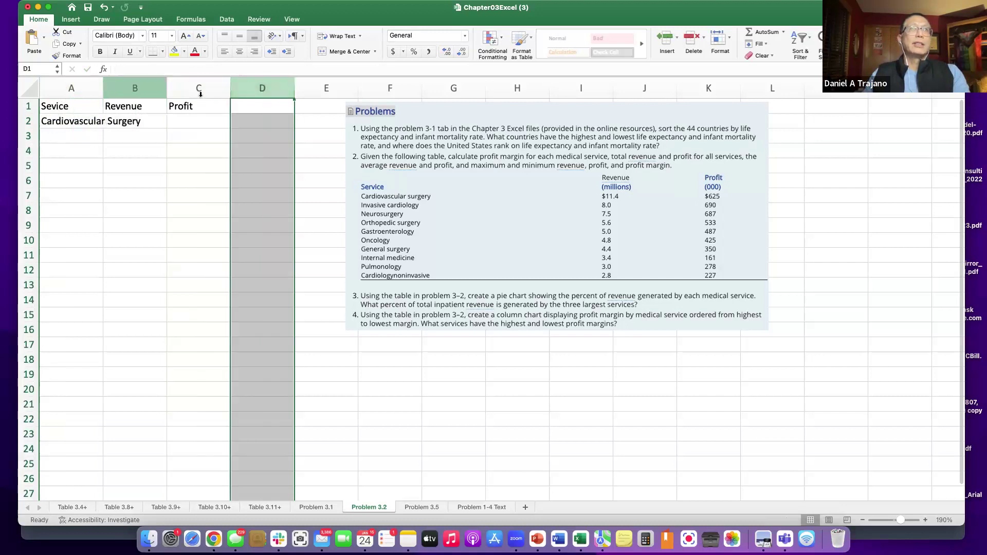
left_click(68, 88)
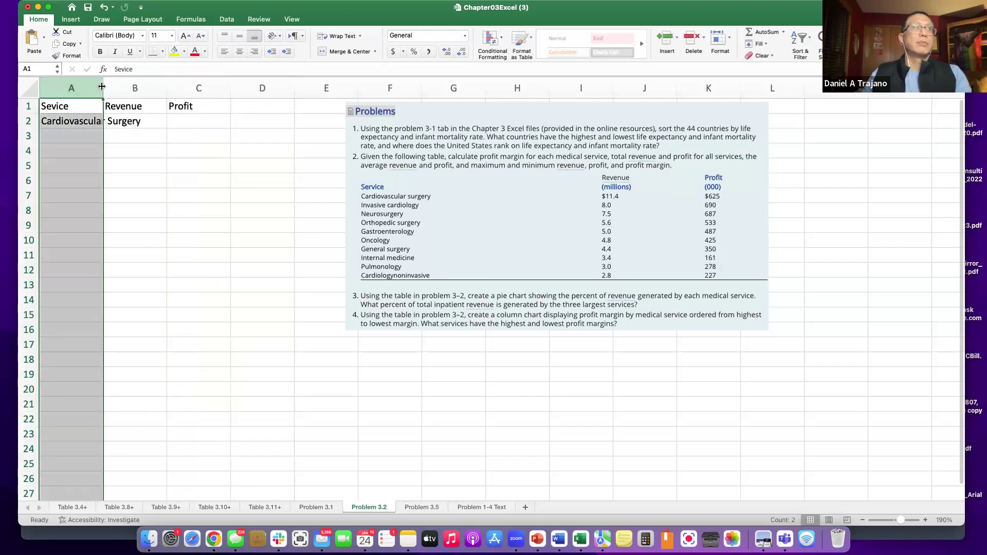
left_click_drag(102, 86, 196, 89)
left_click(118, 122)
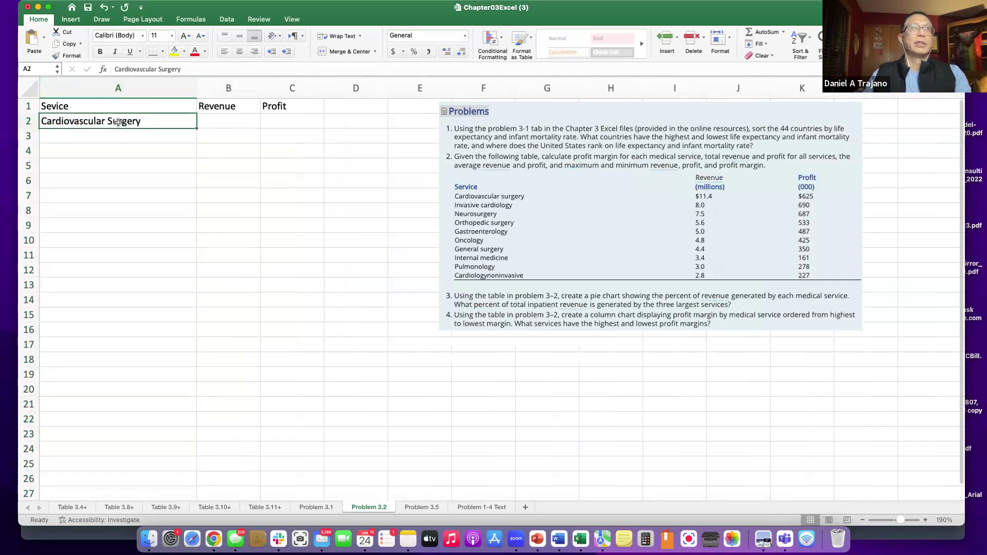
Enter the services Invasive cardiology, Neurosurgery and Orthopedic surgery in cells A3 to A5.
left_click(155, 136)
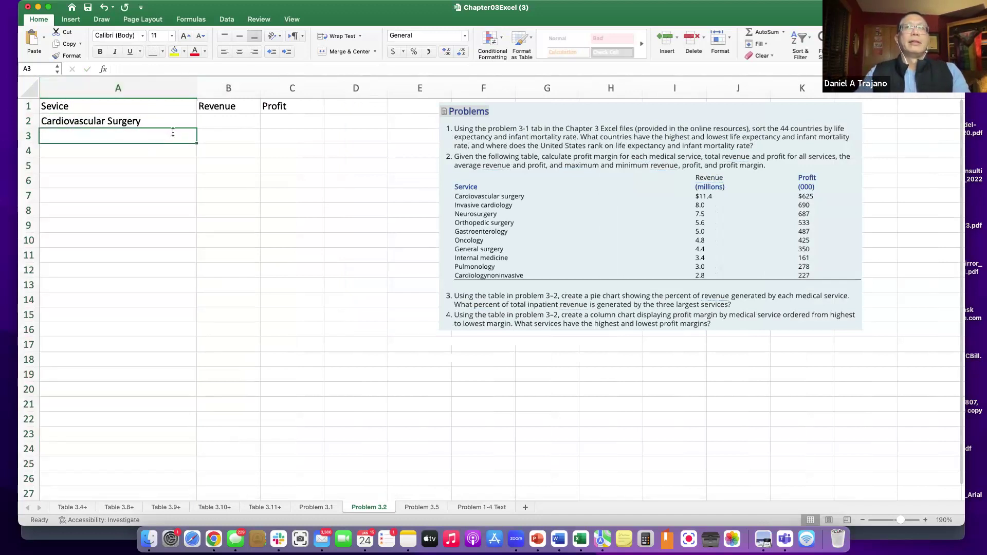
type("Invasive c")
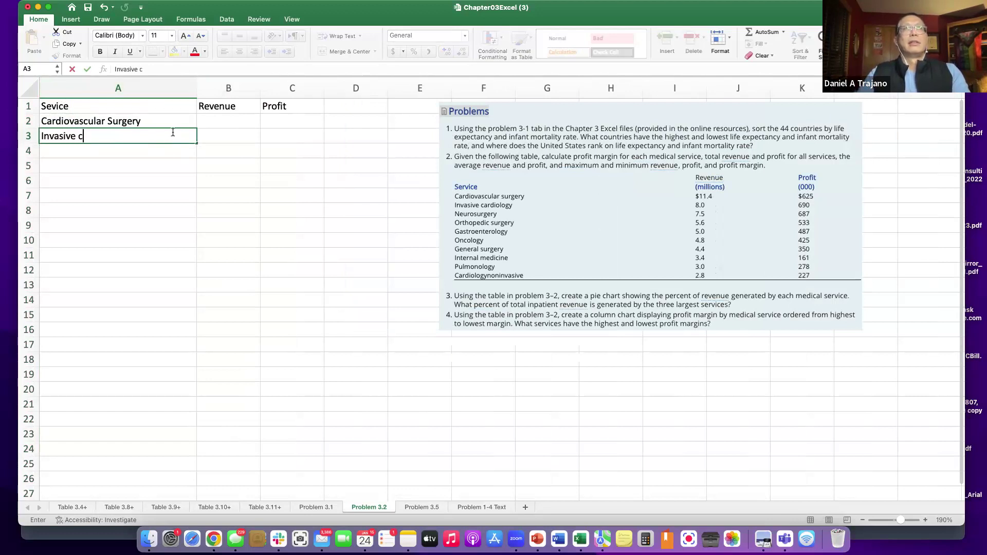
type("ardiology")
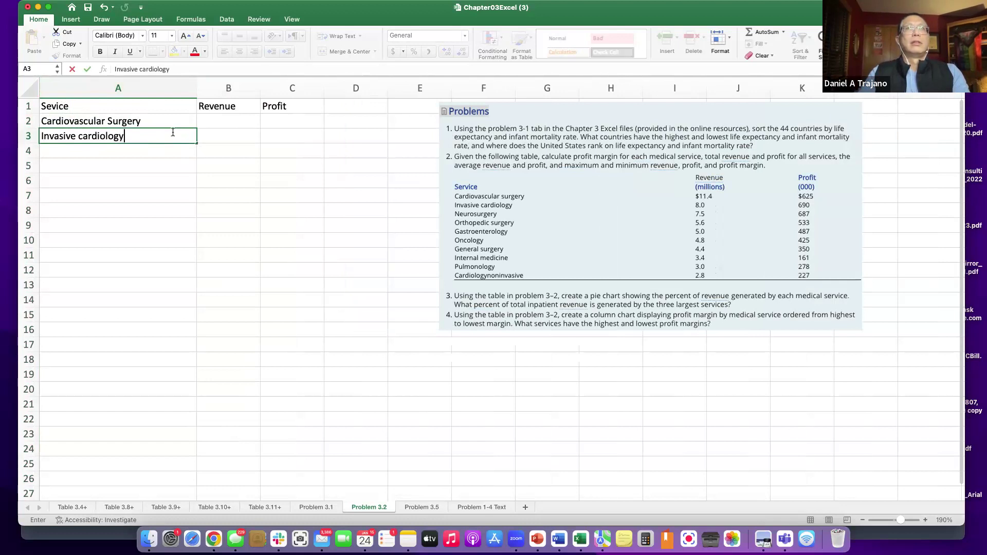
key("Return")
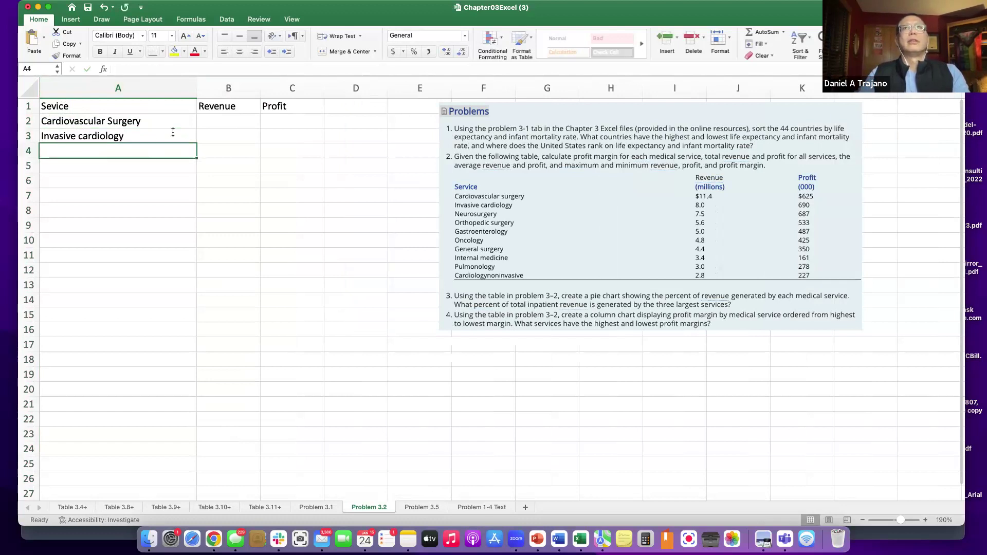
type("Neurosurgery")
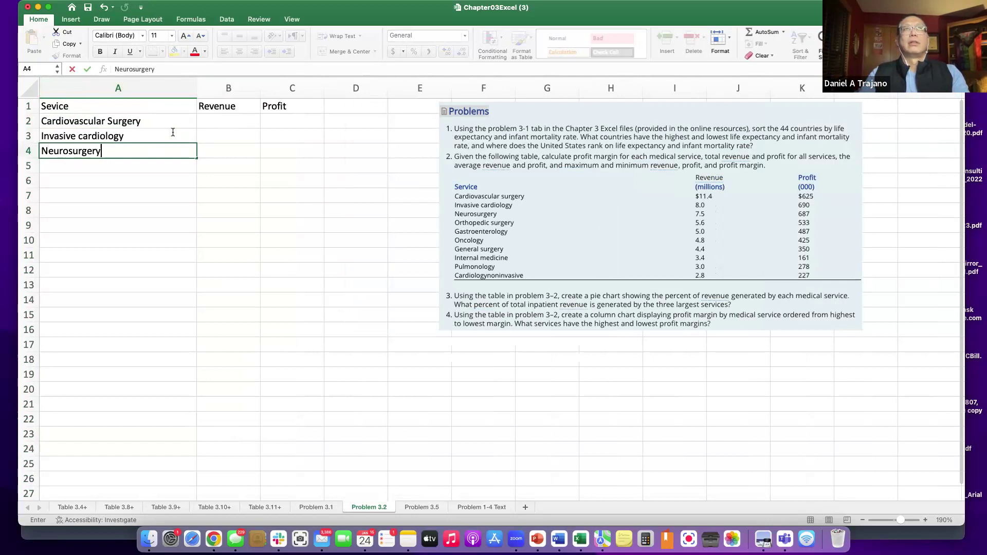
key("Return")
type("Orthopedi")
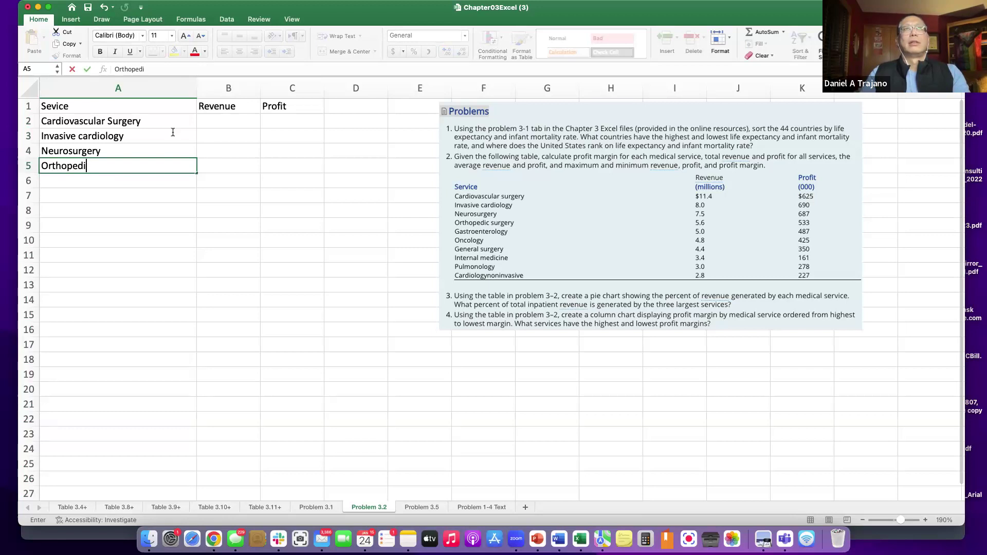
type("c surgery")
key("Return")
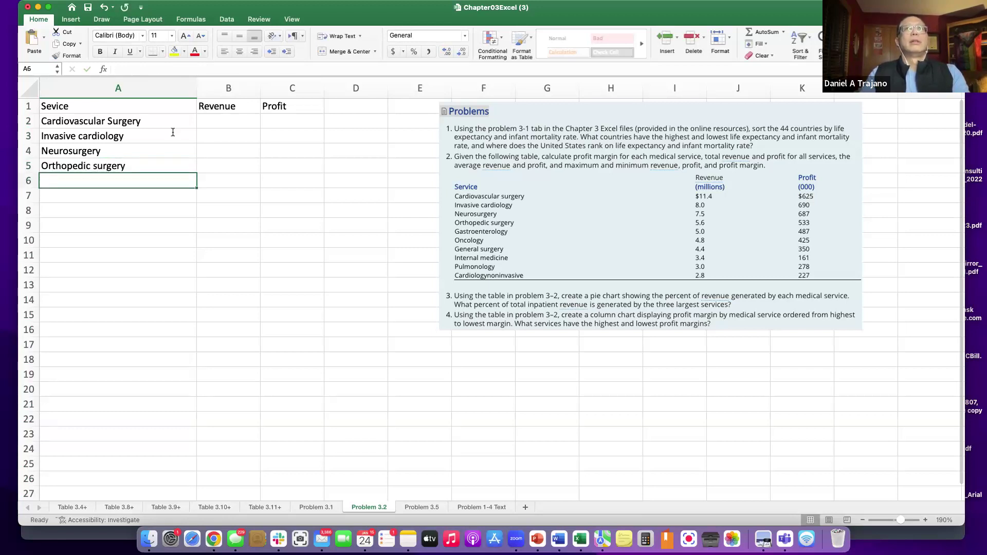
Continue the service list with Gastroenterology, Oncology and General surgery in cells A6 to A8.
type("Gast")
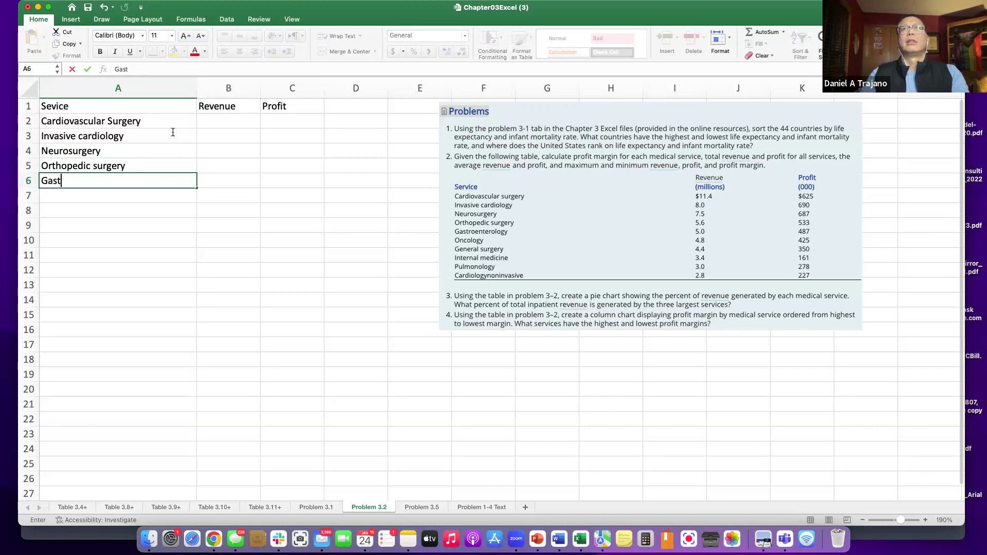
type("roenterology")
key("Return")
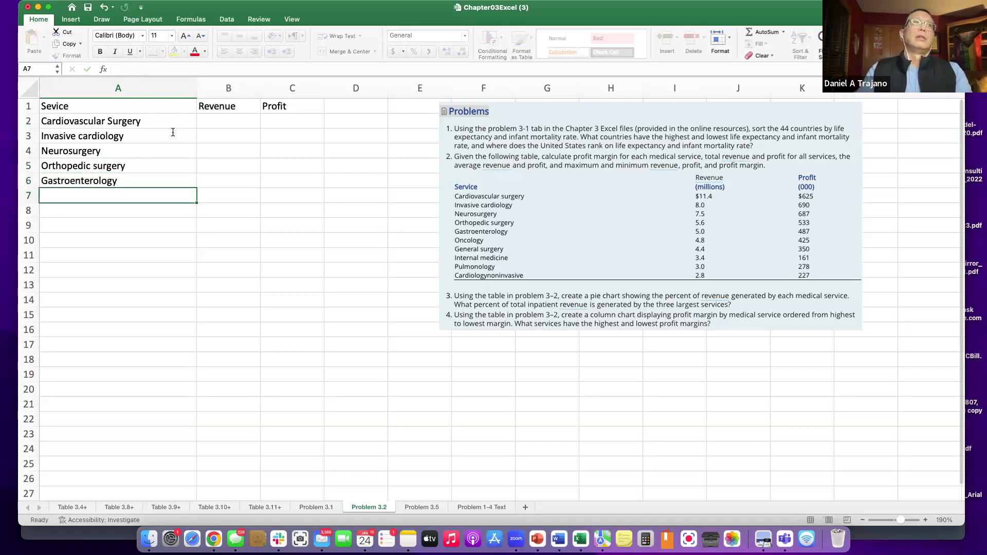
type("Oncology")
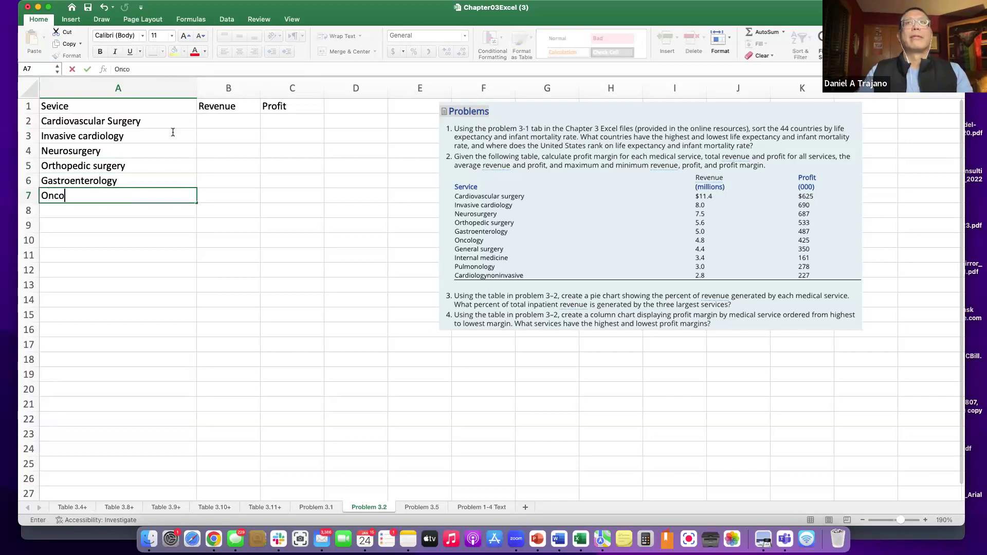
key("Return")
type("General su")
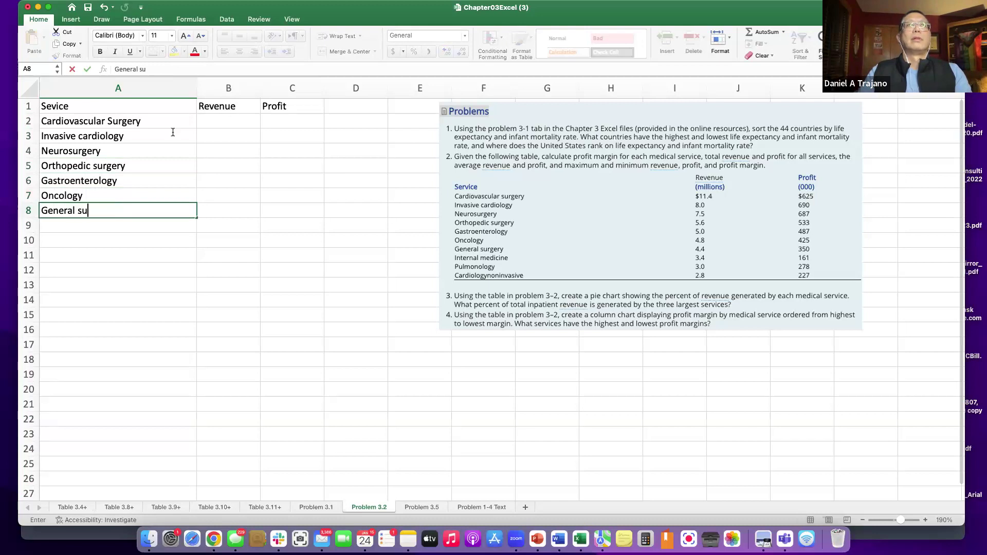
type("rgery")
key("Return")
Complete the service list with Internal medicine, Pulmonology and Cardiology noninvasive in cells A9 to A11.
type("Internal medicine")
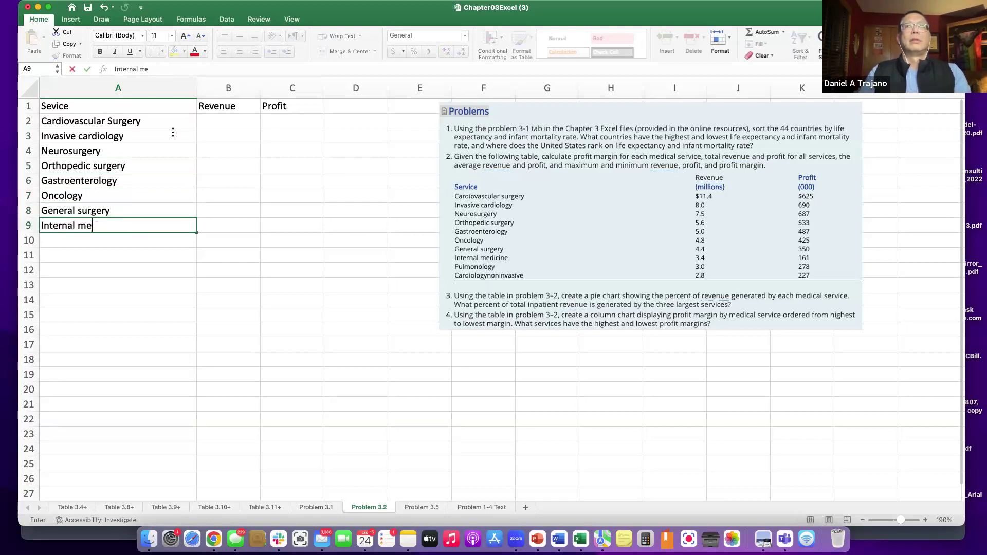
key("Return")
type("Pulmonology")
key("Return")
type("Cardiolog")
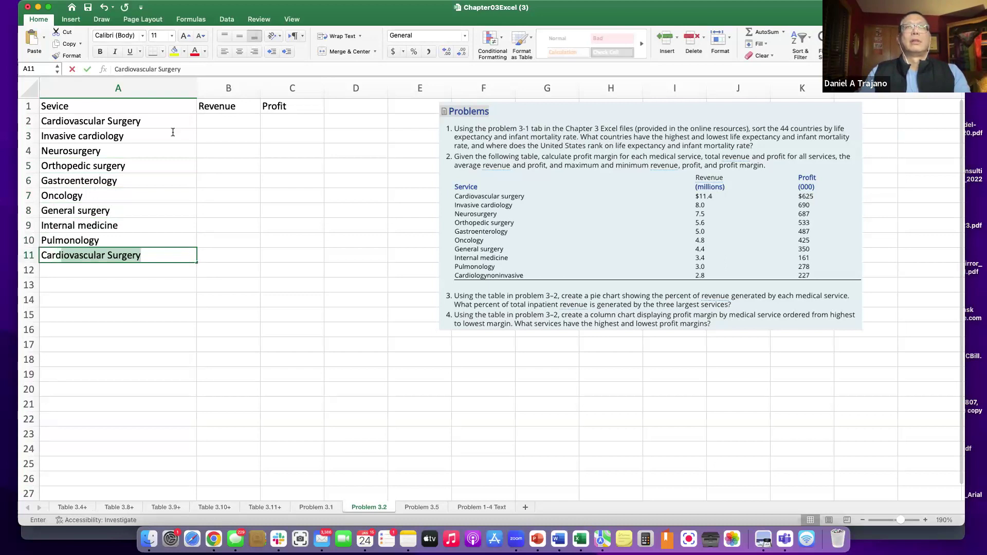
type("y noni")
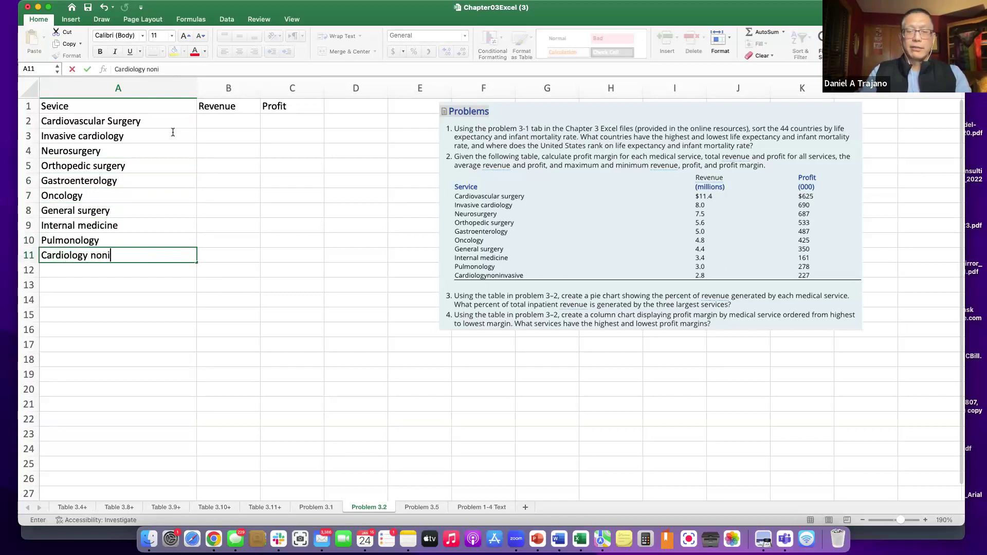
type("nvasive")
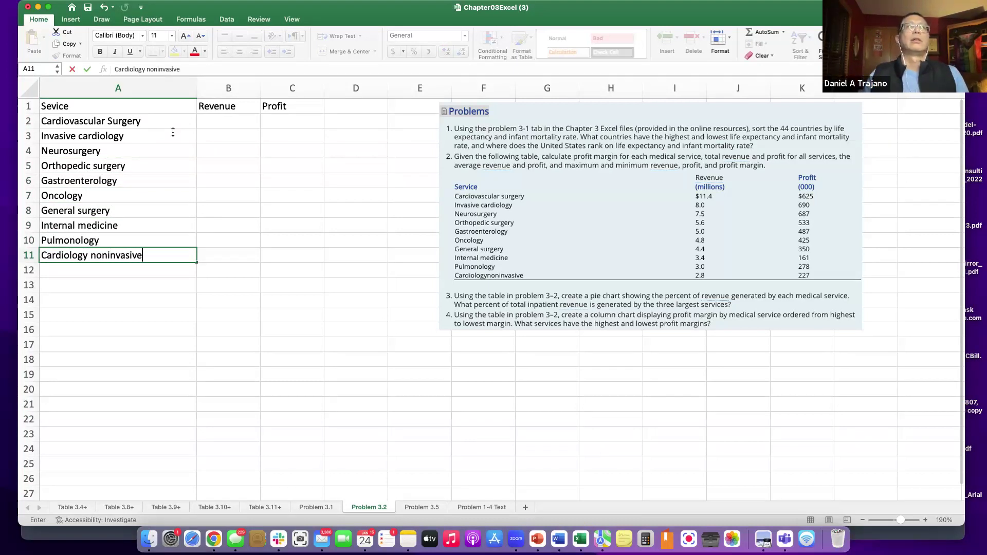
left_click(167, 340)
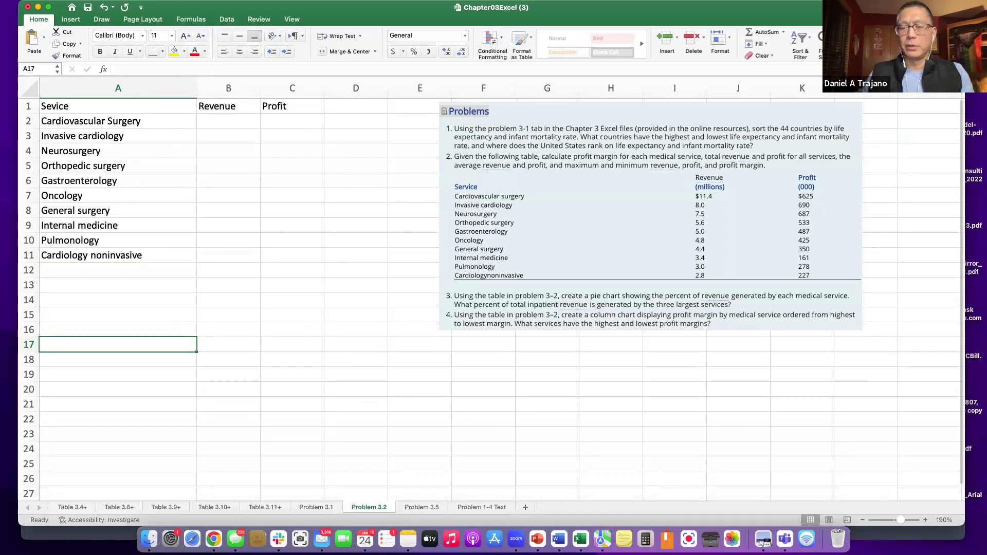
left_click(61, 126)
left_click_drag(61, 128, 61, 255)
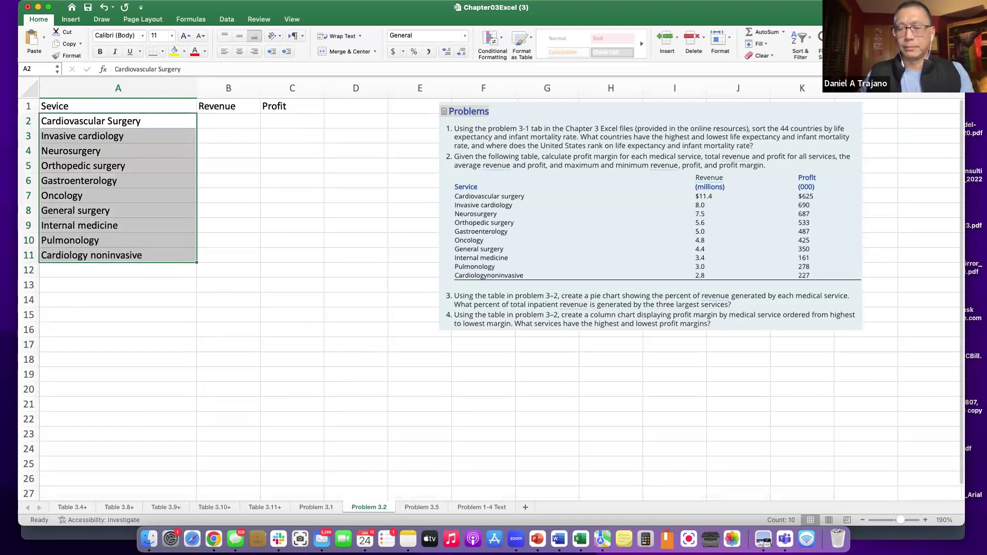
left_click(105, 311)
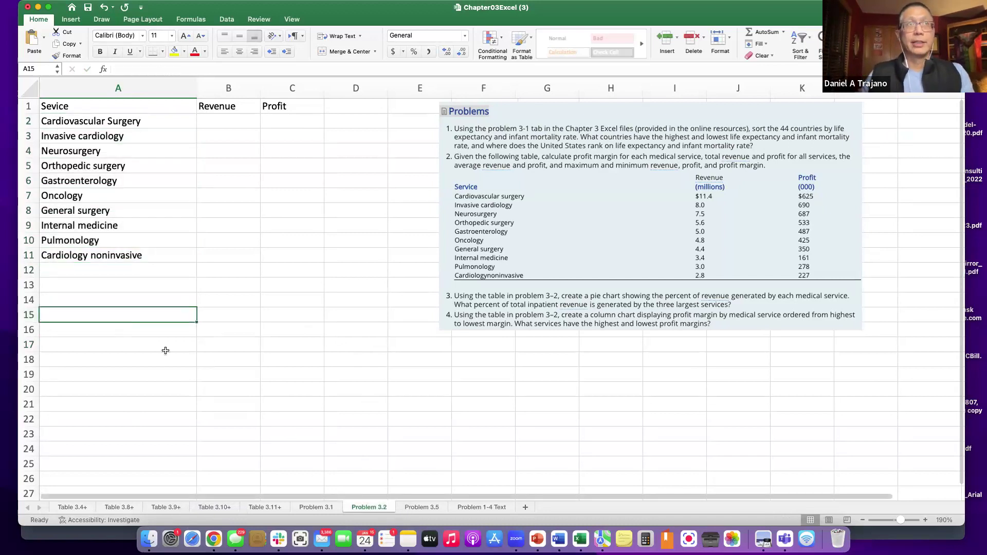
left_click_drag(122, 123, 122, 241)
left_click(114, 303)
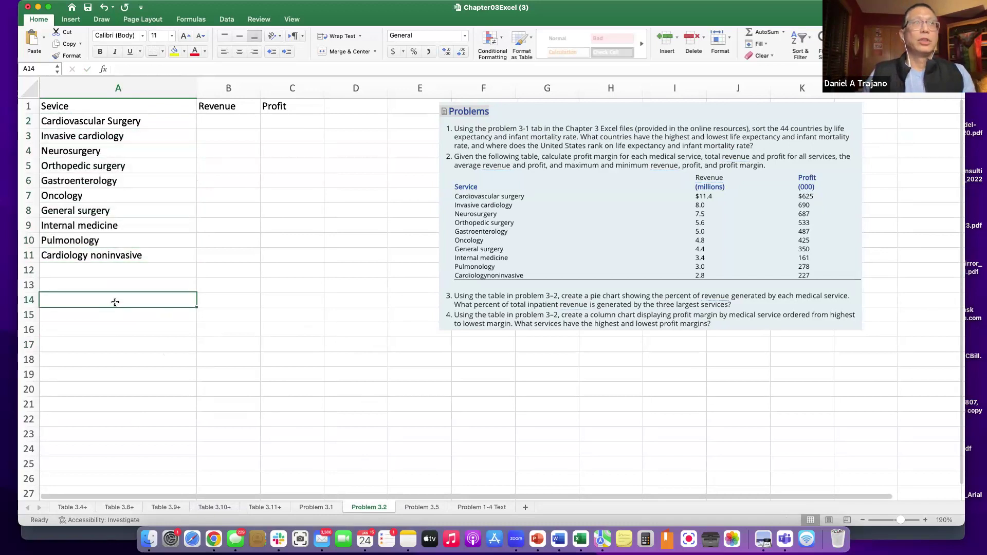
Make the header row cells A1 to C1 bold.
left_click(49, 105)
scroll(144, 142, "down", 1)
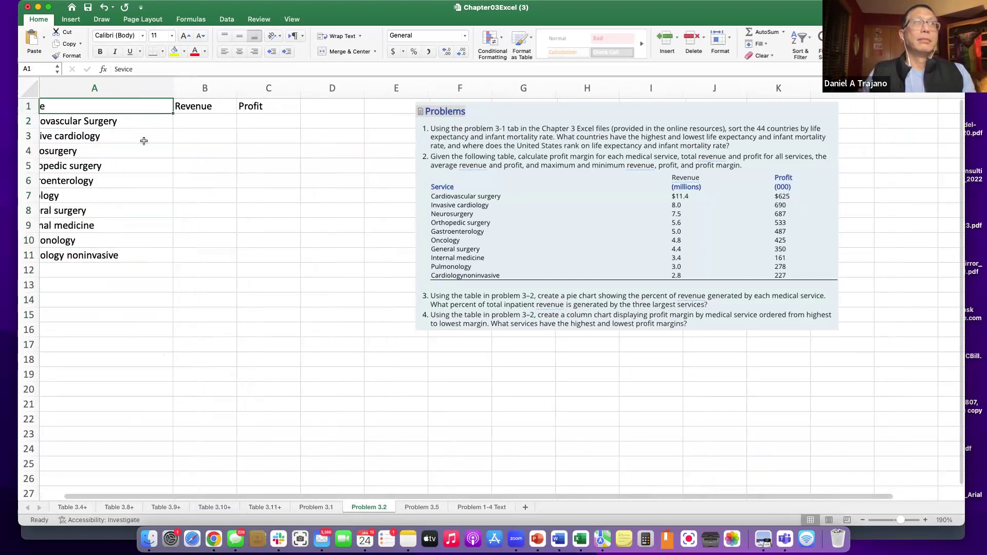
scroll(184, 157, "up", 1)
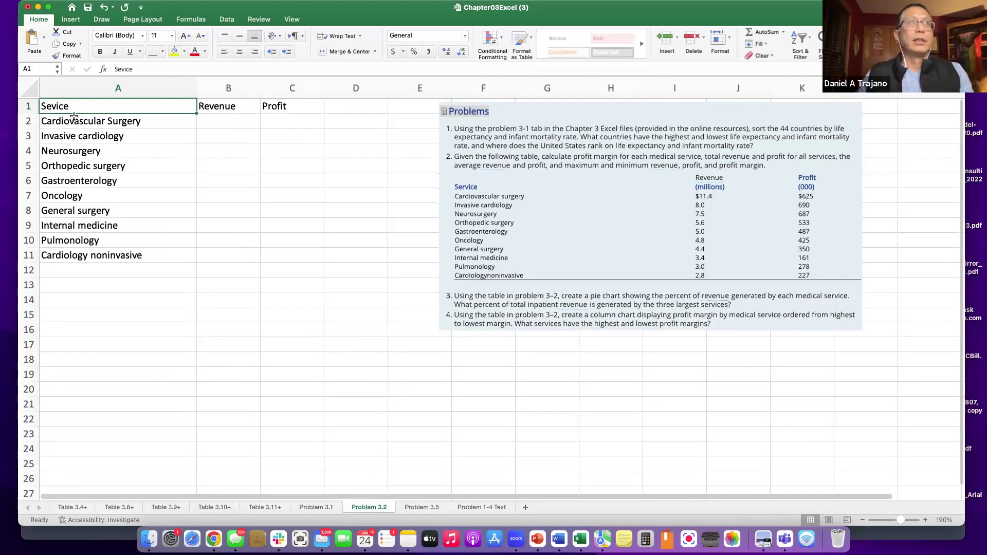
left_click_drag(67, 105, 286, 108)
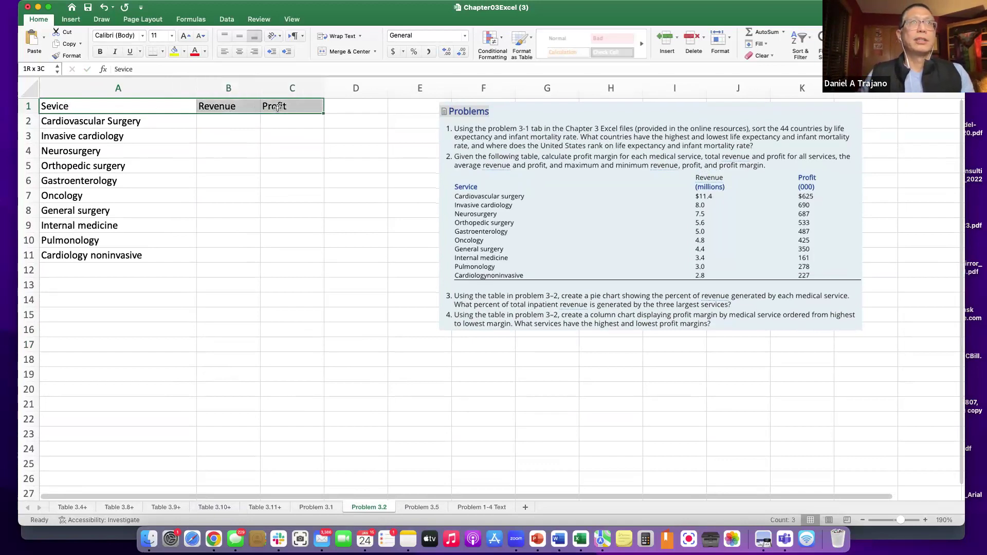
left_click(100, 52)
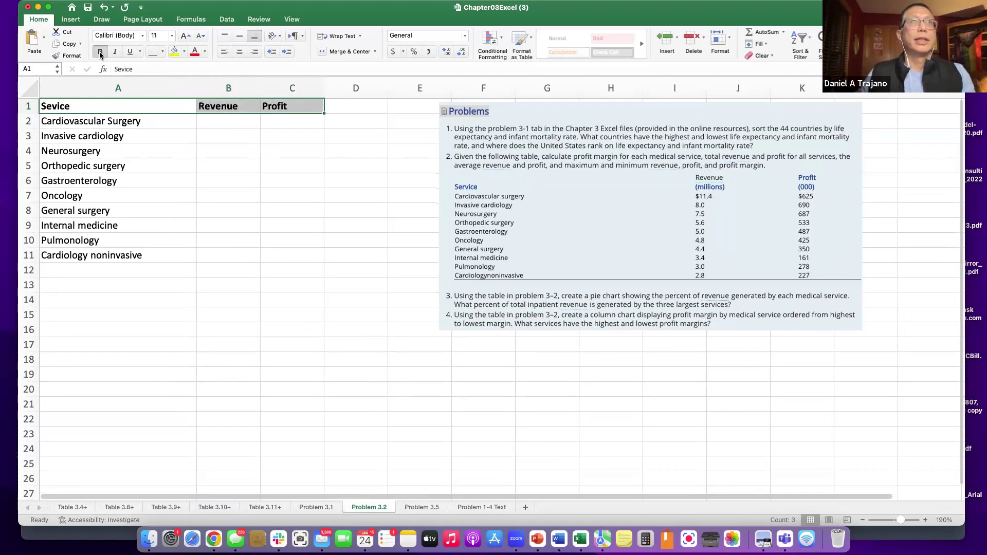
left_click(146, 391)
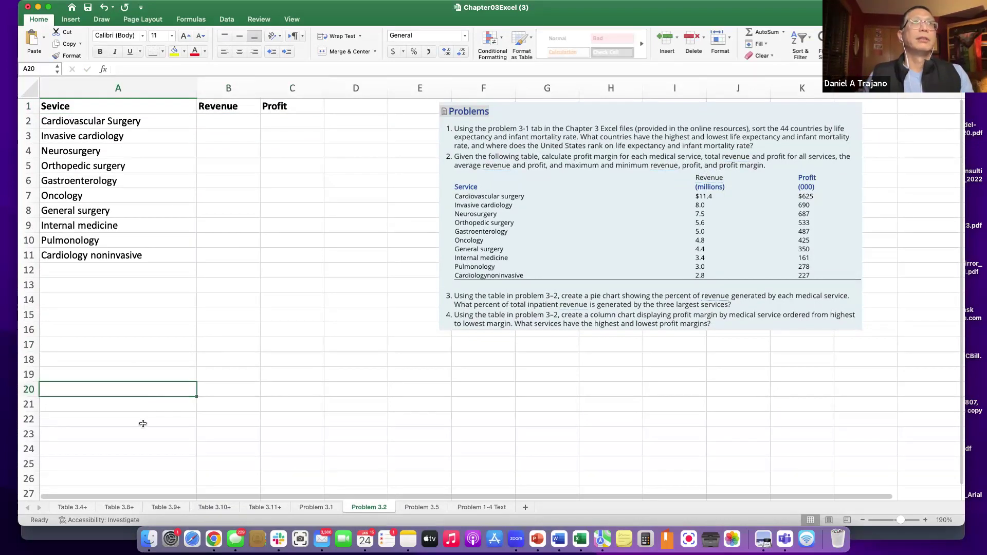
Add a bottom border under the header cells A1 to C1.
left_click(50, 107)
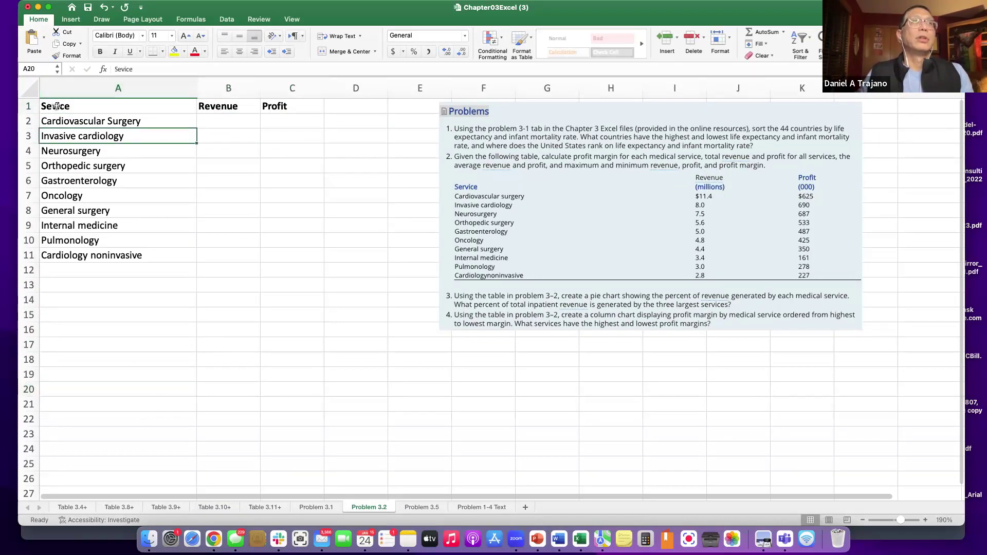
left_click_drag(142, 107, 285, 107)
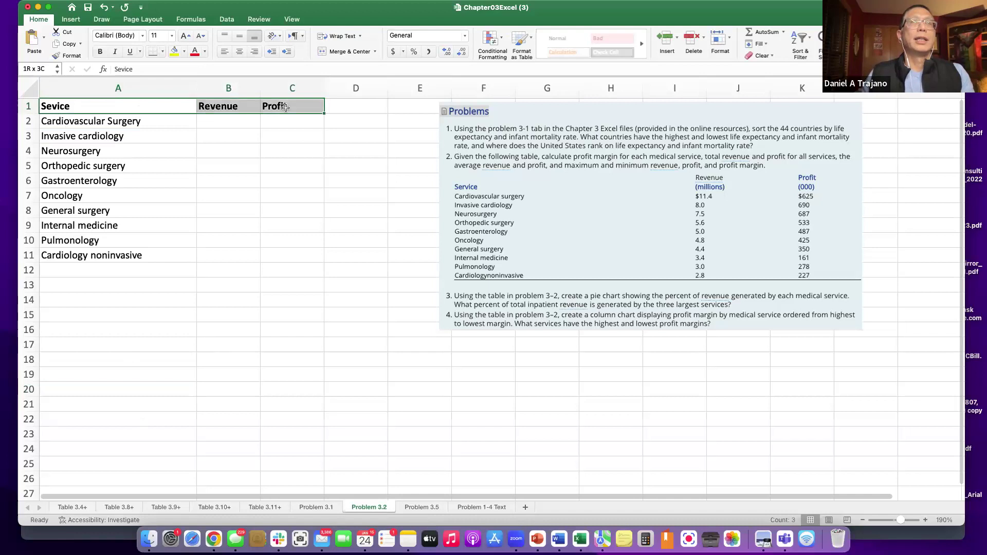
left_click(163, 51)
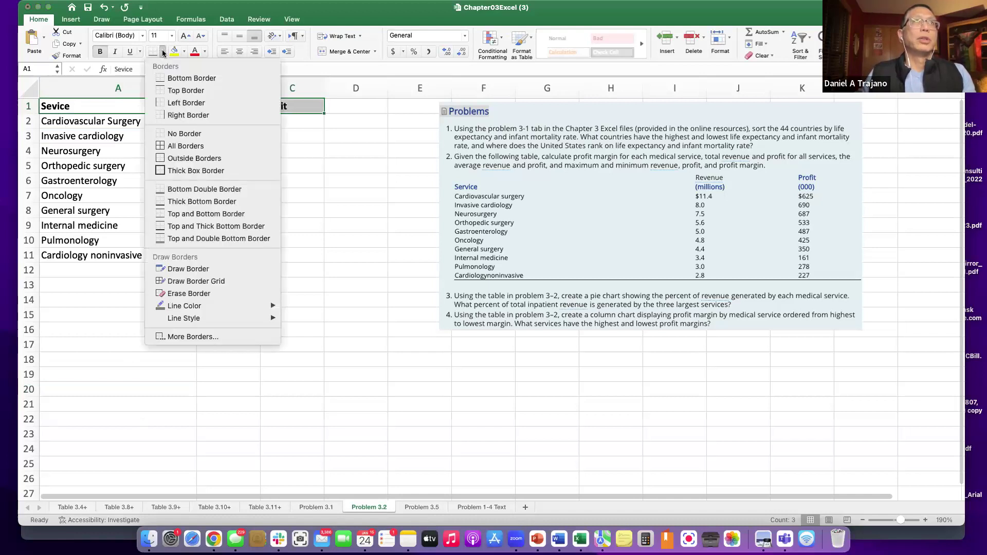
left_click(167, 81)
left_click(147, 180)
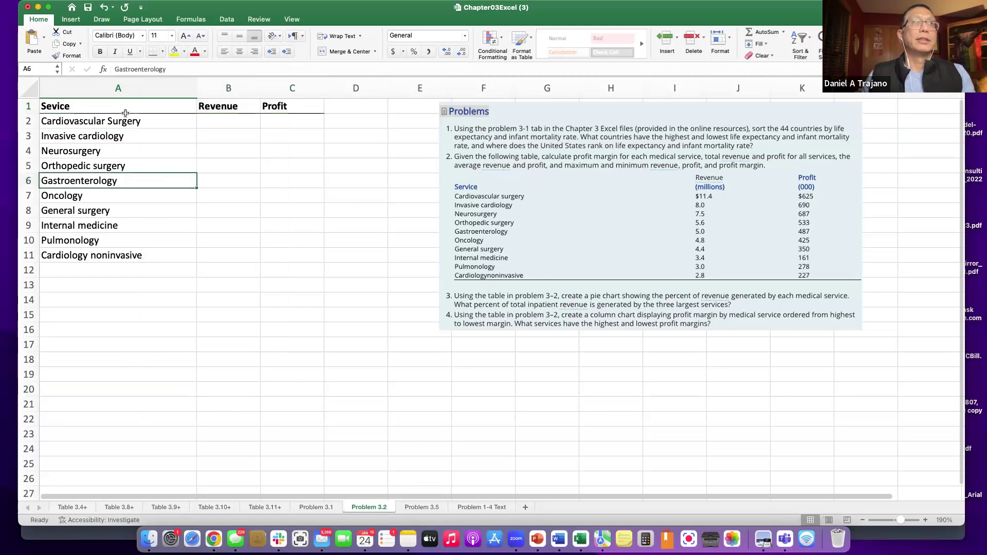
left_click(114, 106)
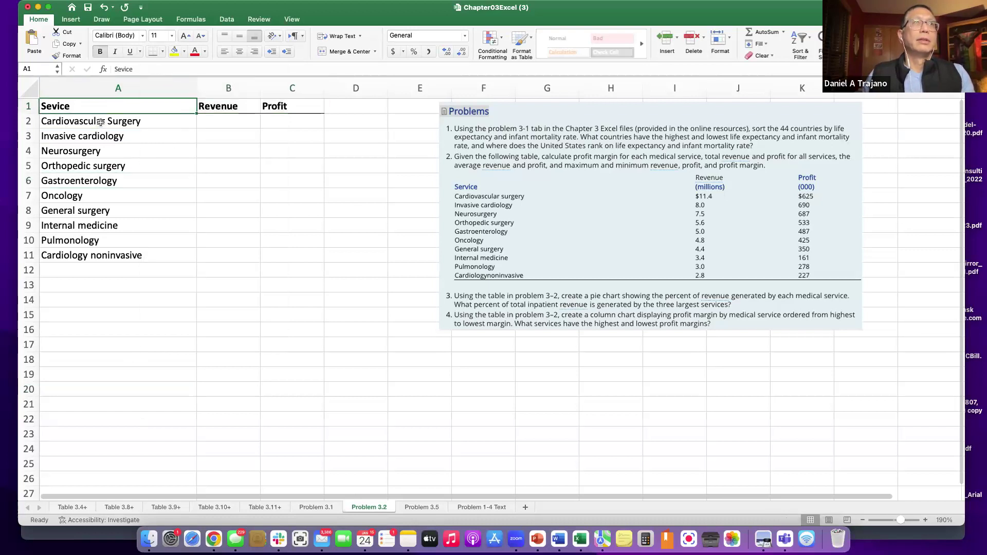
left_click_drag(102, 106, 303, 106)
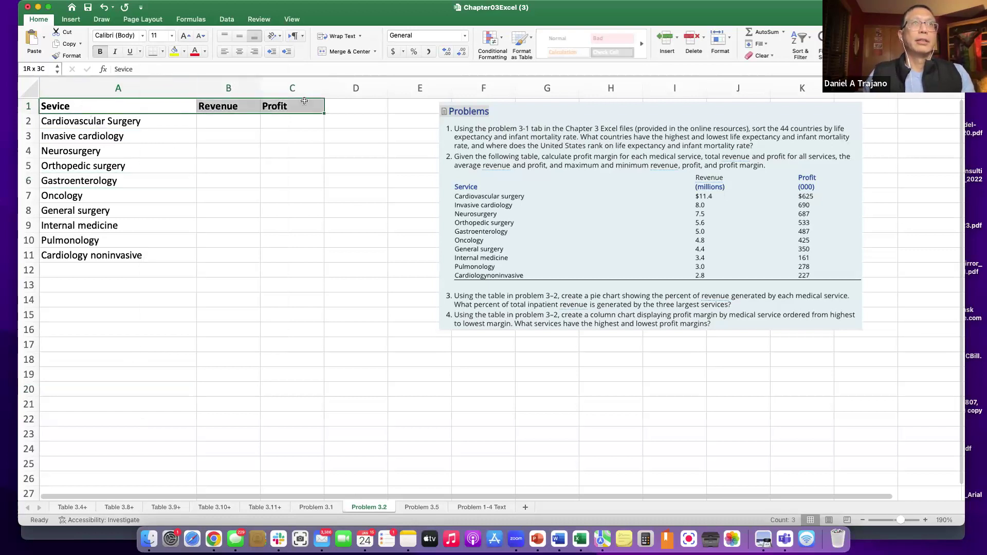
left_click(78, 125)
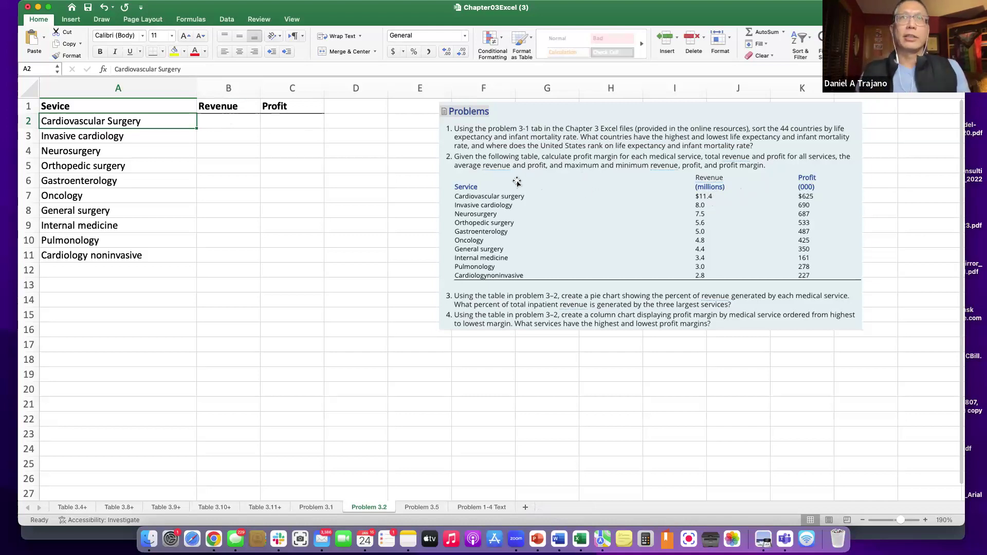
Enter 11400000 as the Cardiovascular Surgery revenue in cell B2.
left_click(221, 120)
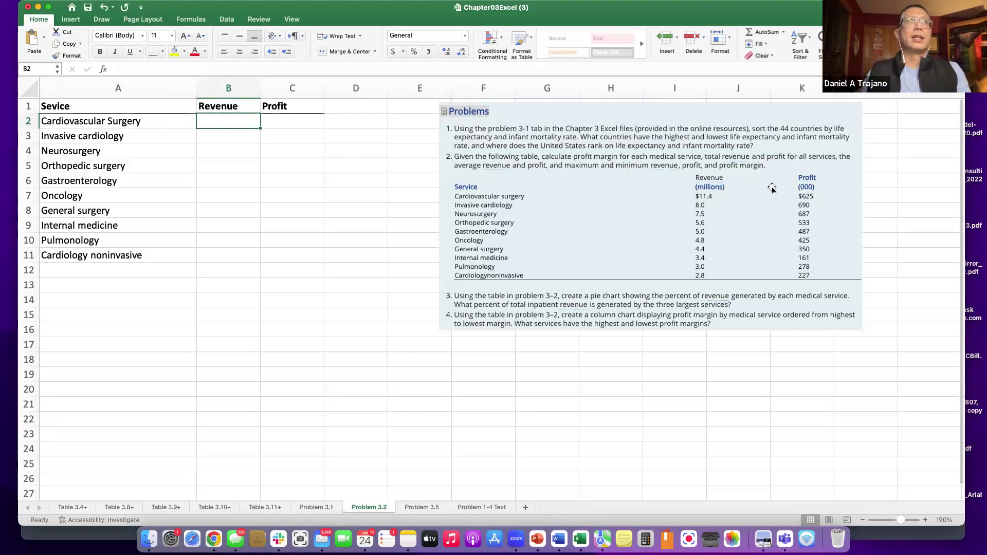
type("11400000")
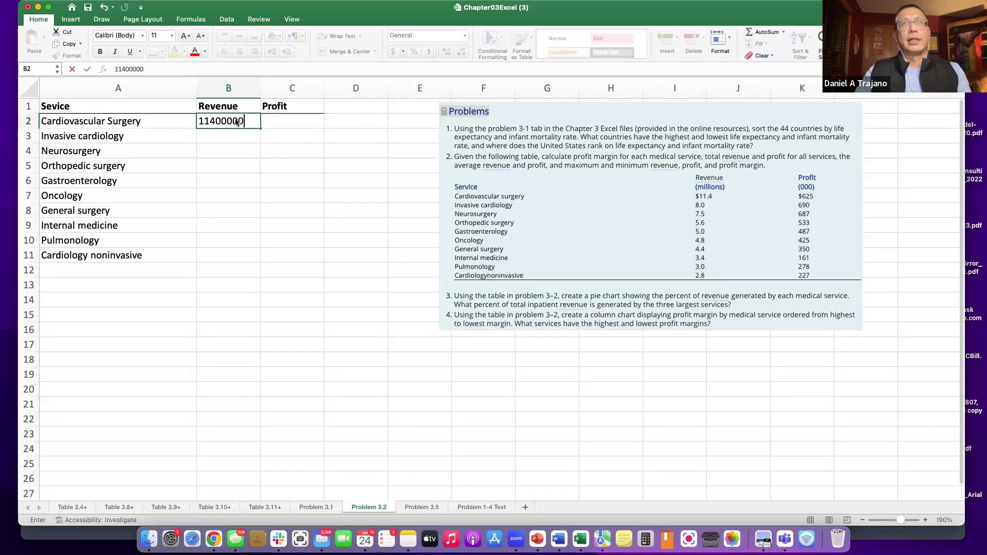
key("Return")
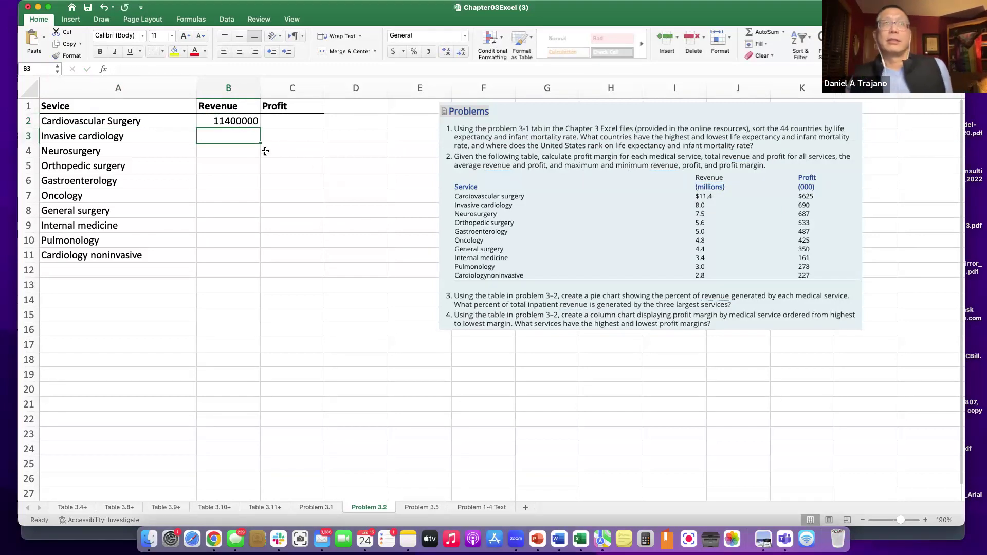
left_click(226, 119)
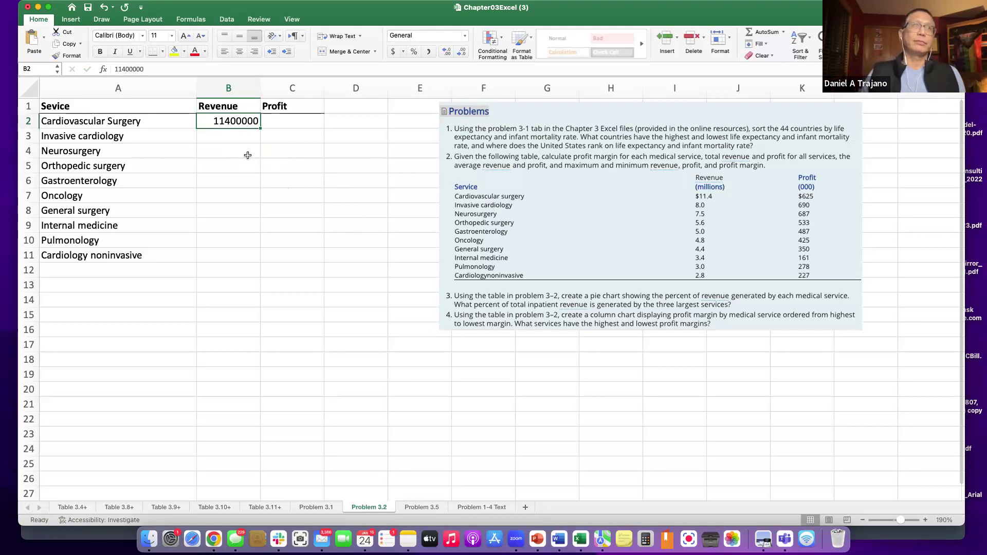
left_click(232, 136)
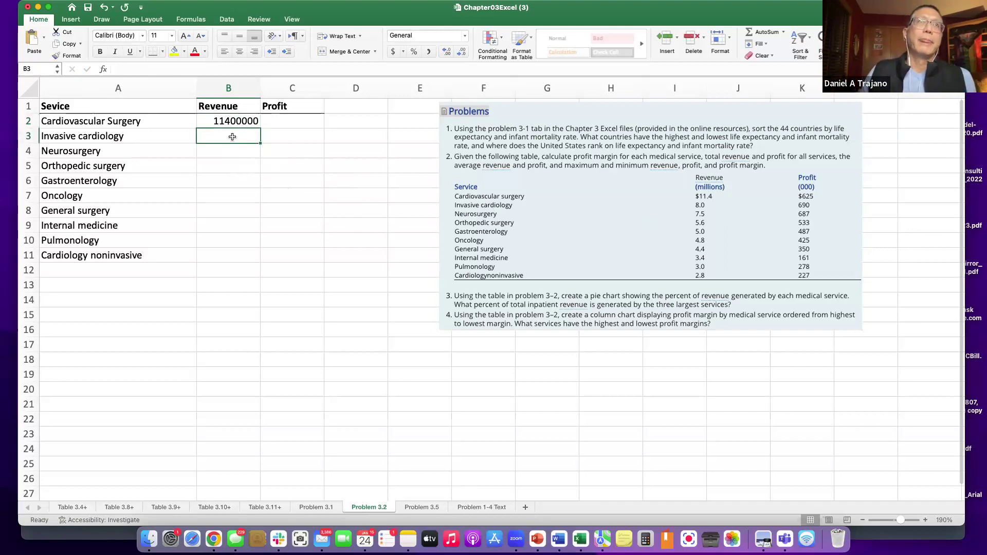
left_click(214, 123)
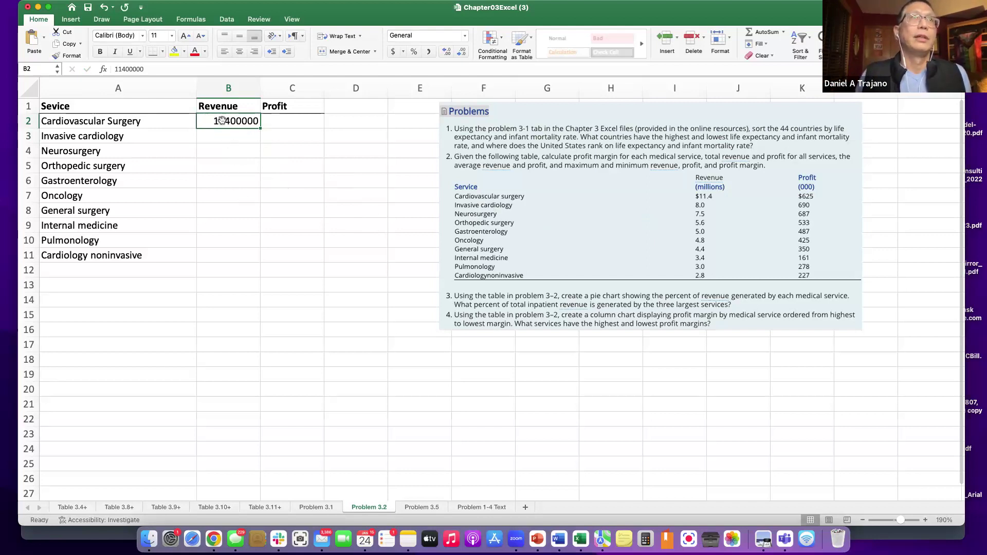
left_click(226, 137)
left_click(220, 122)
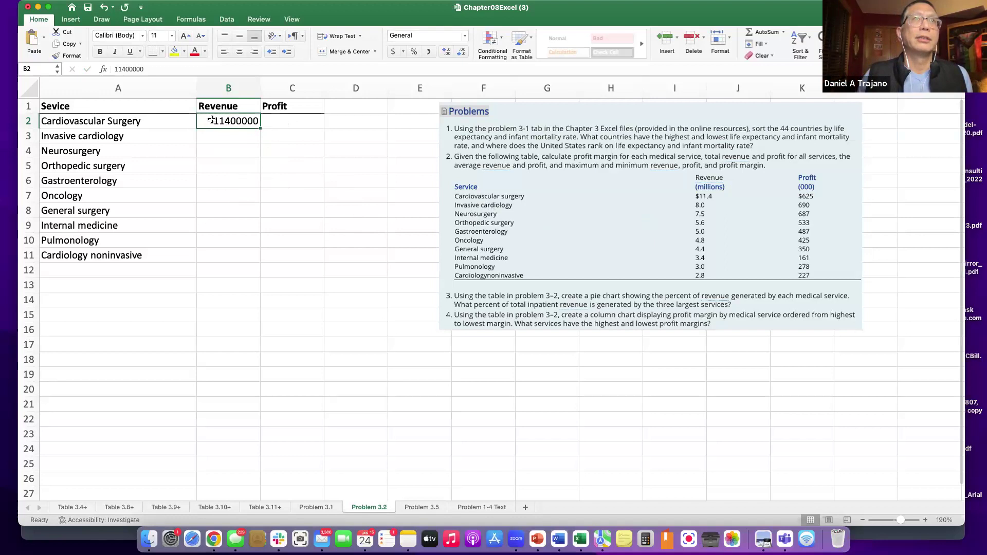
left_click(242, 146)
left_click(215, 121)
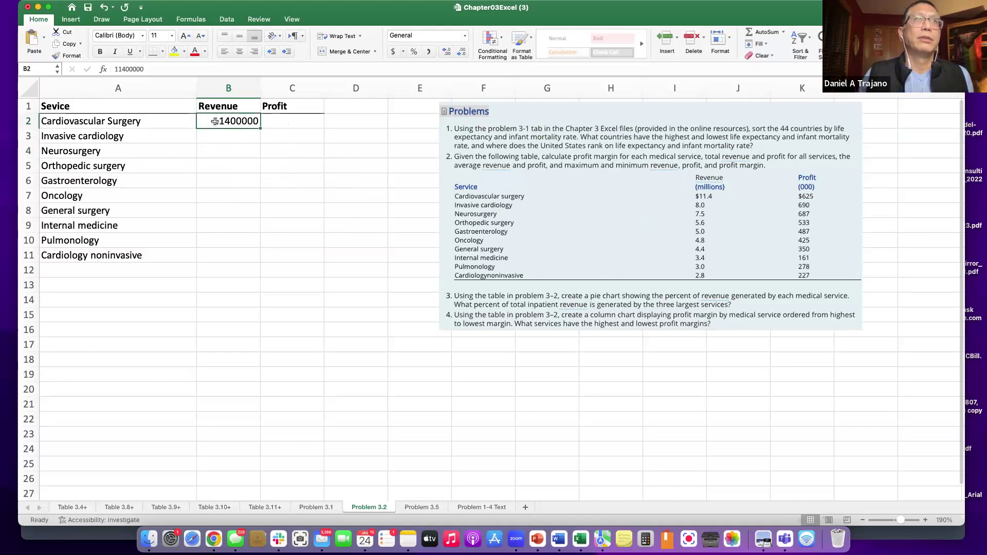
Format the Revenue and Profit cells B2 to C11 as Currency with no decimal places.
mouse_move(206, 120)
left_mouse_down()
mouse_move(294, 122)
mouse_move(293, 255)
left_mouse_up()
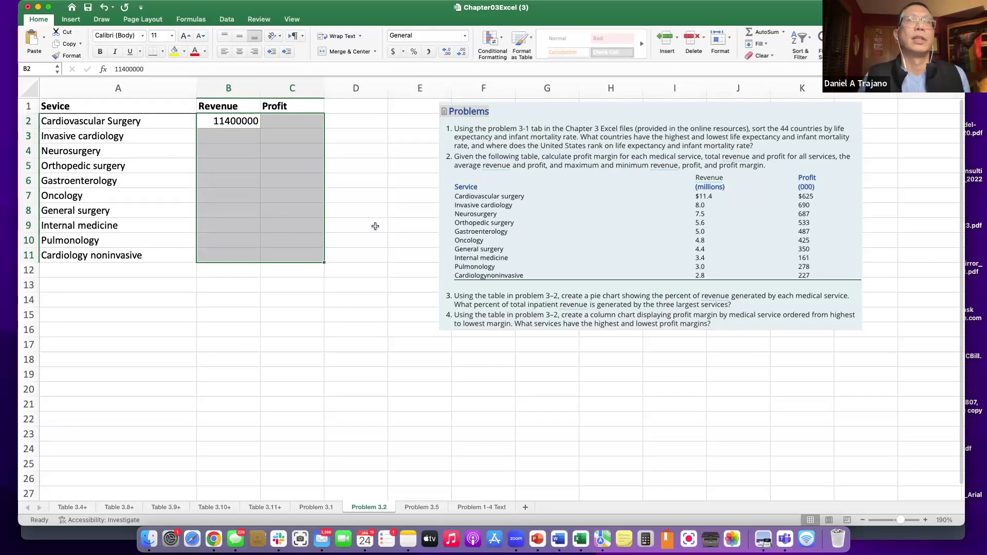
left_click(40, 21)
left_click(39, 22)
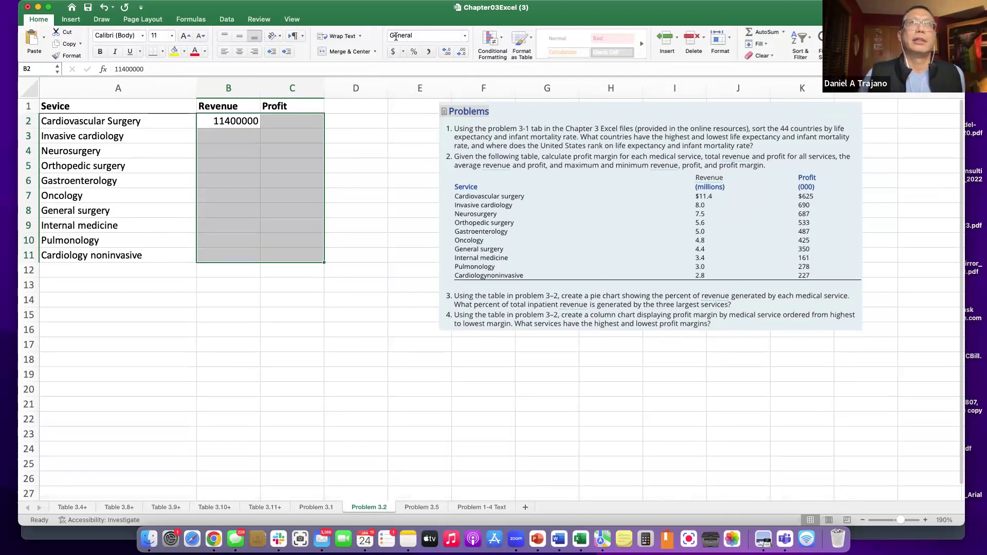
left_click(465, 38)
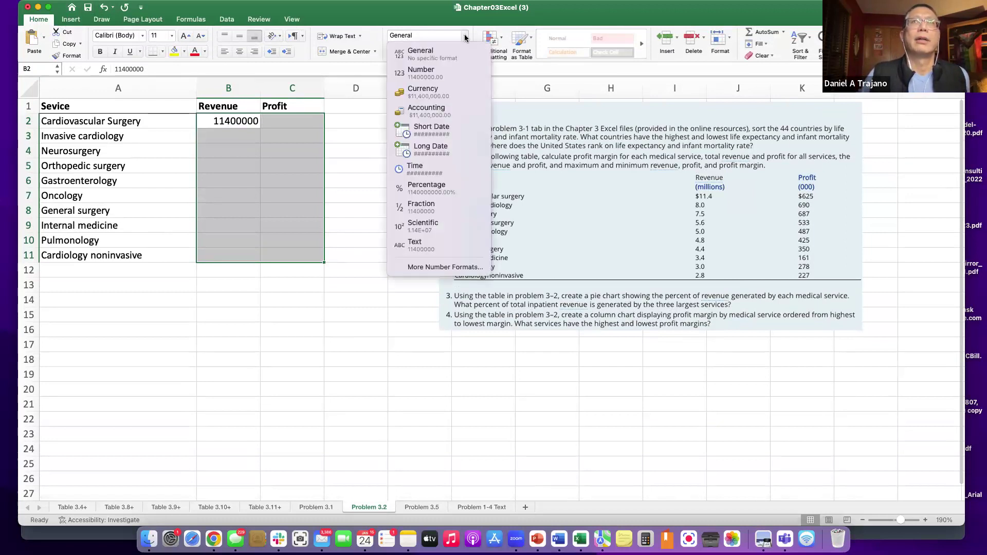
left_click(427, 92)
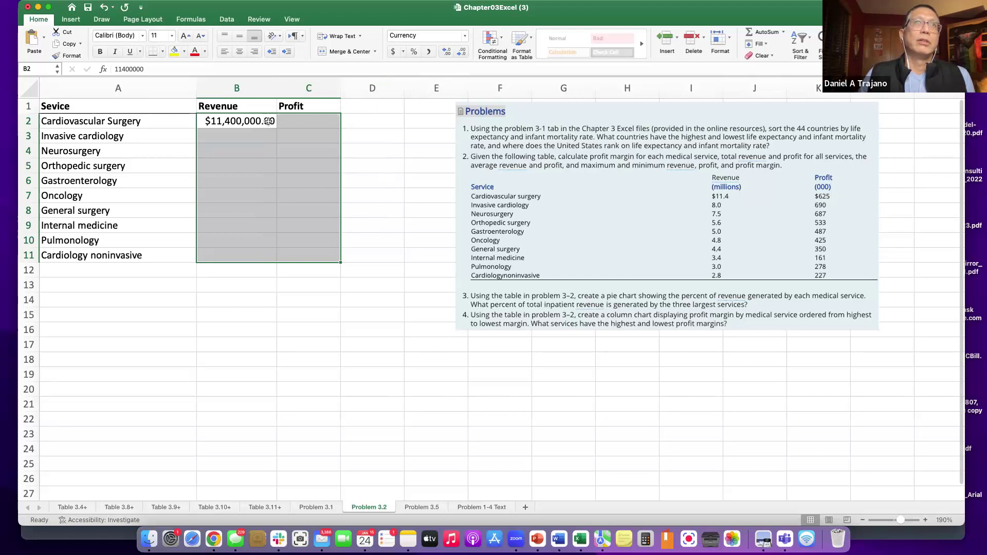
left_click(461, 53)
left_click(461, 53)
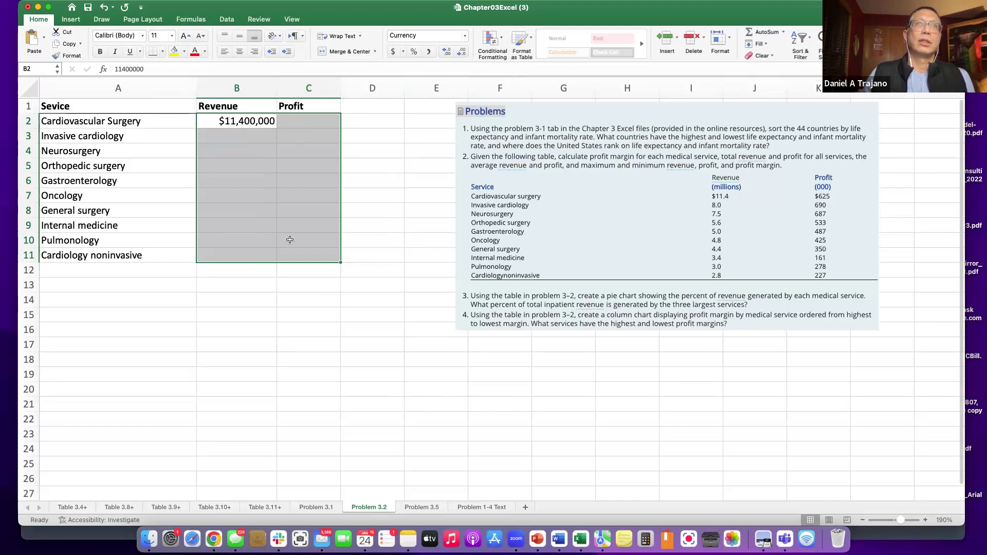
left_click(247, 270)
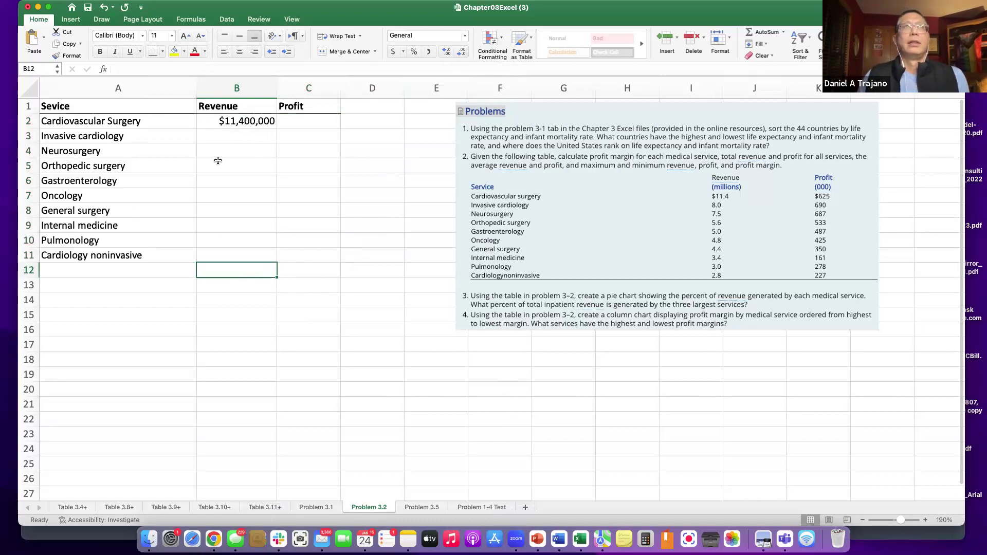
Enter the revenues 8000000 for Invasive cardiology in B3 and 7500000 for Neurosurgery in B4.
left_click(231, 133)
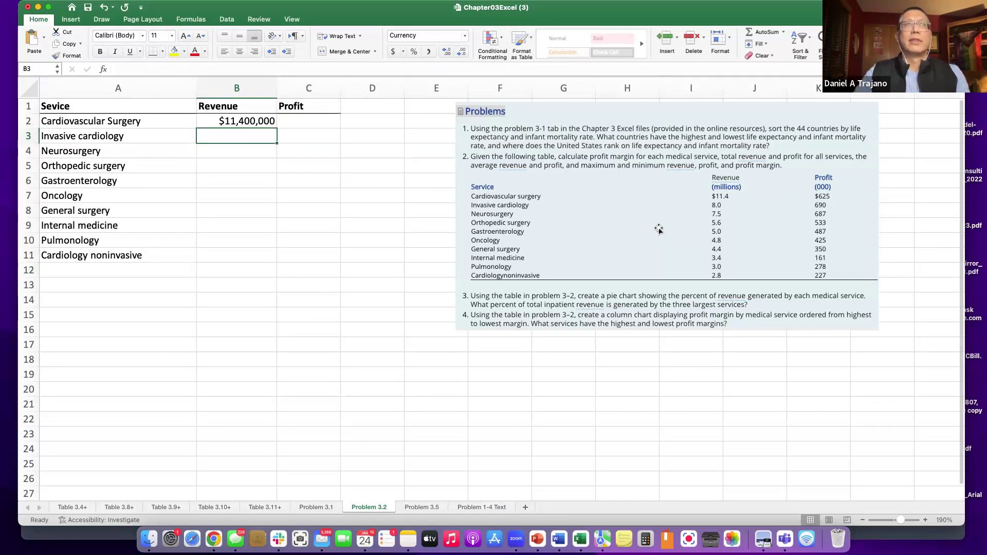
type("8000000")
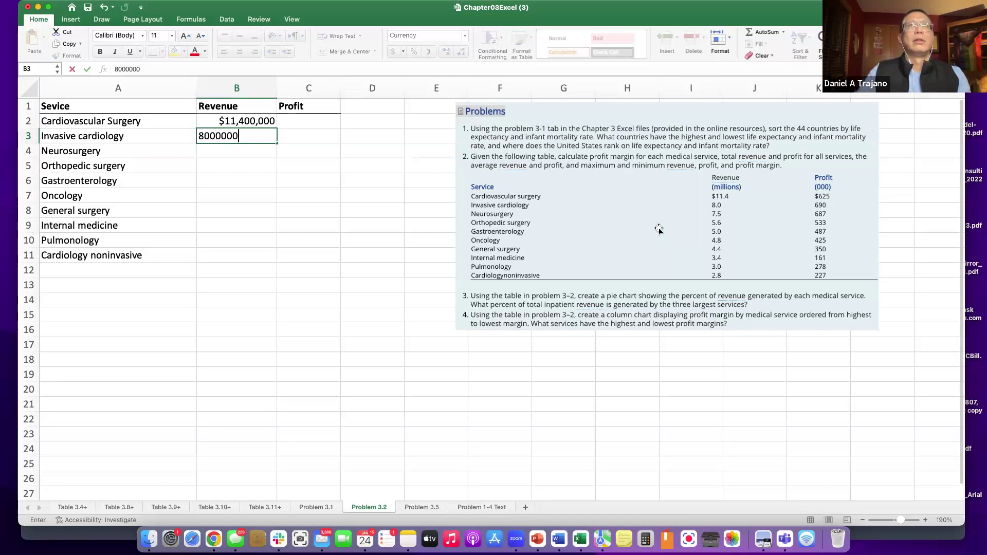
key("Return")
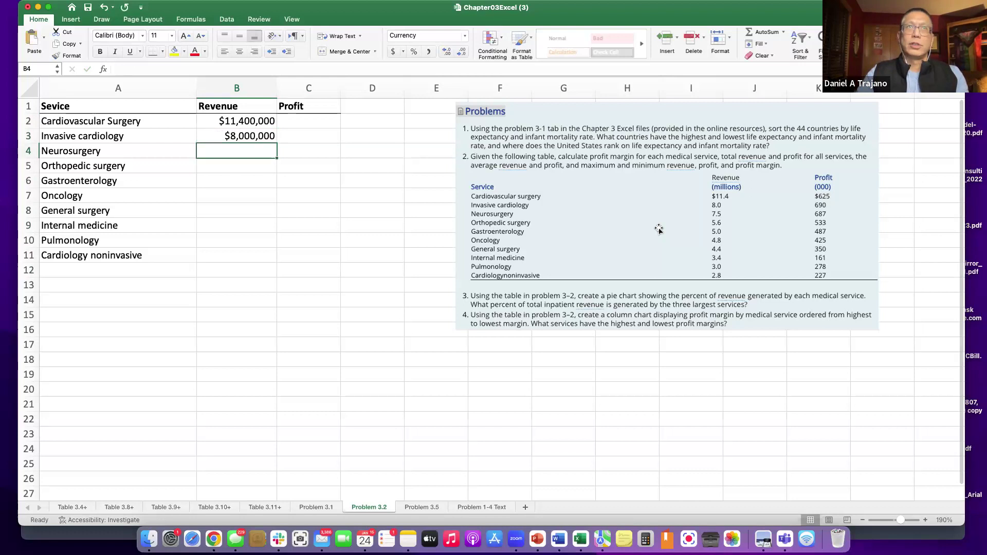
type("7")
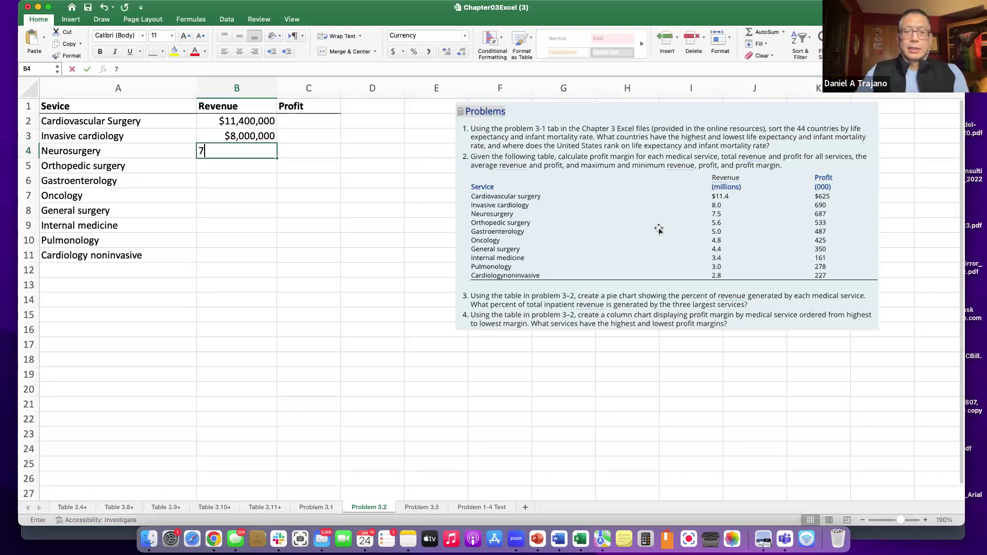
type("500000")
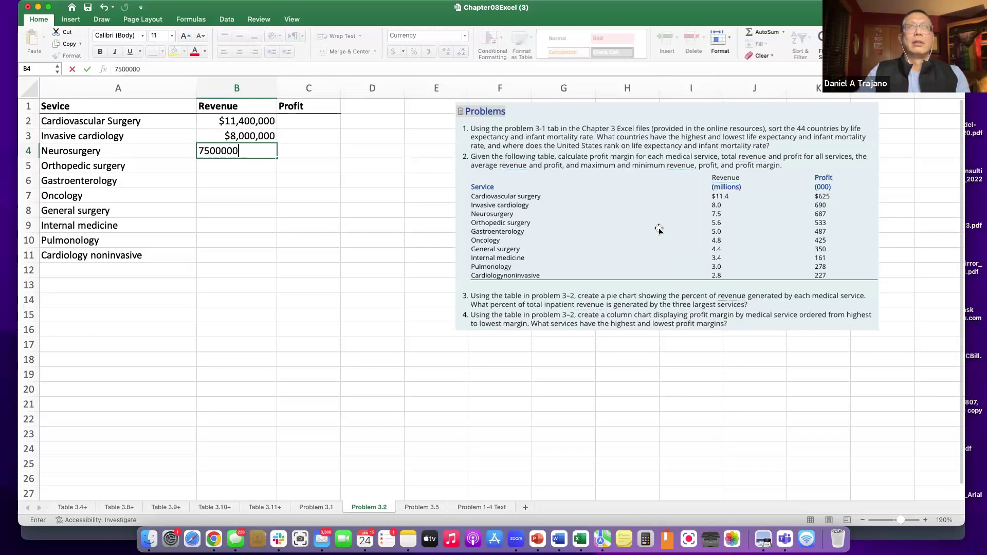
key("Return")
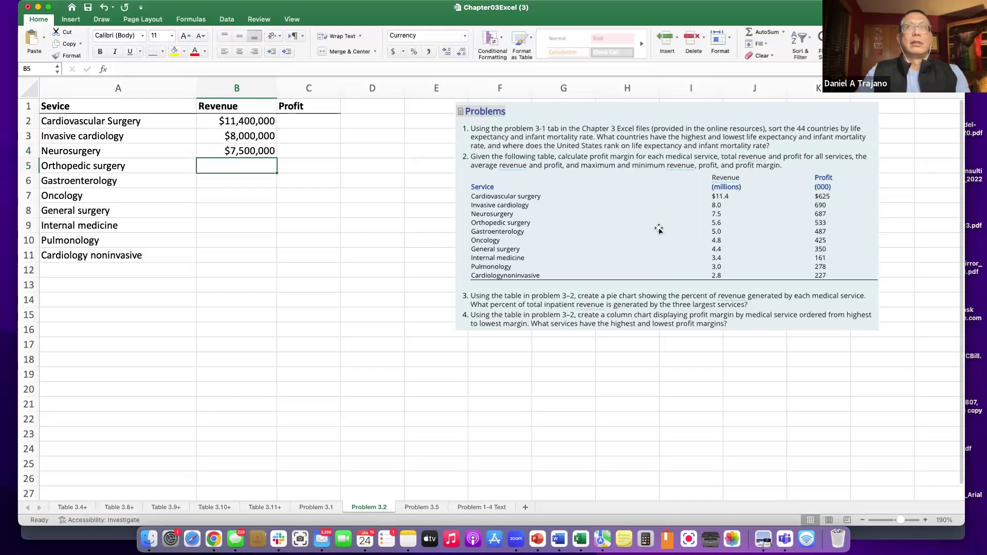
Enter the revenues 5600000 for Orthopedic surgery in B5 and 5000000 for Gastroenterology in B6.
type("5")
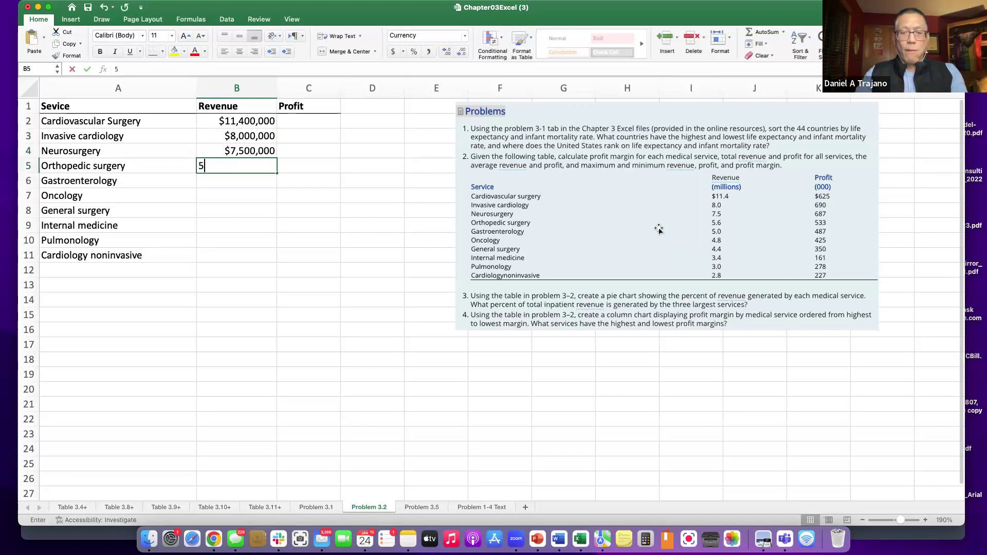
type(",600,000000")
key("Return")
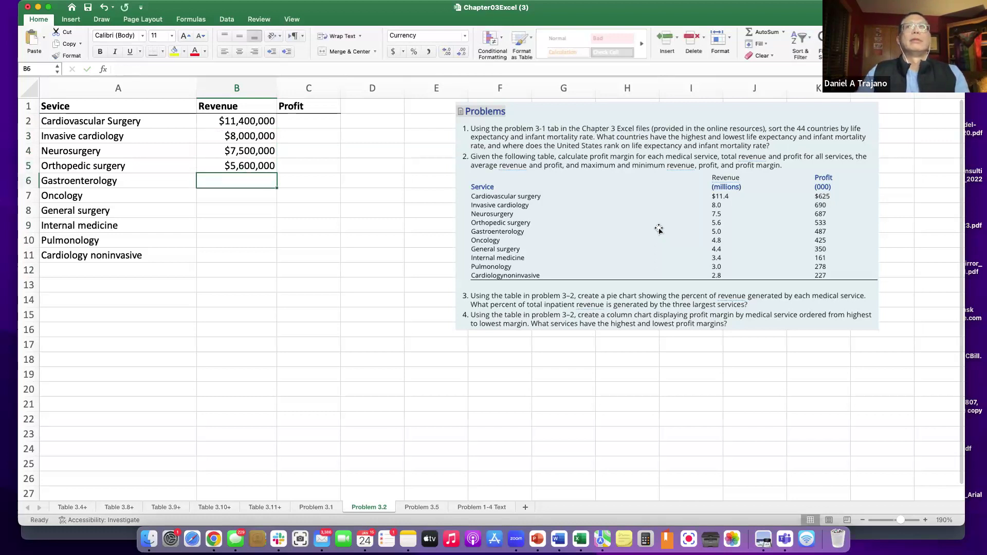
type("5,00")
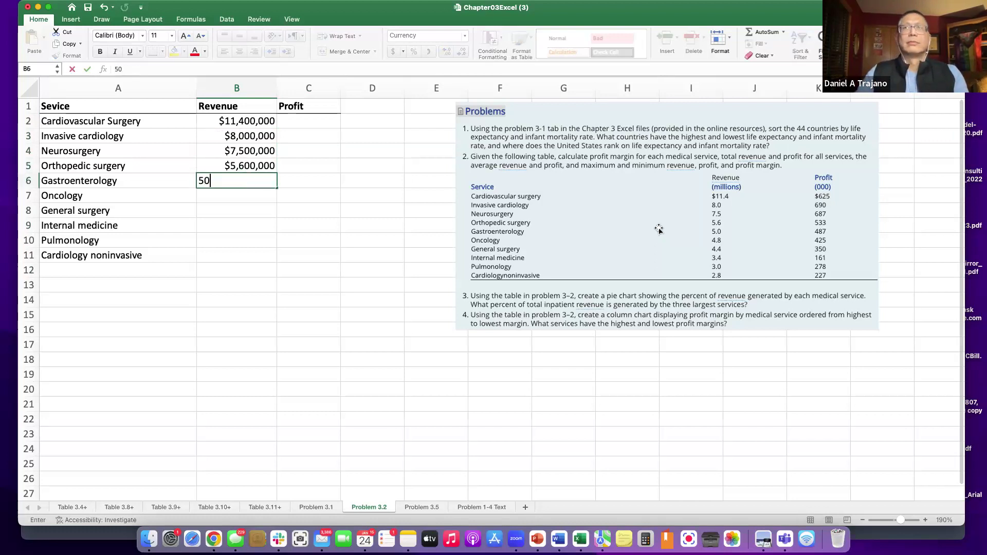
type("0")
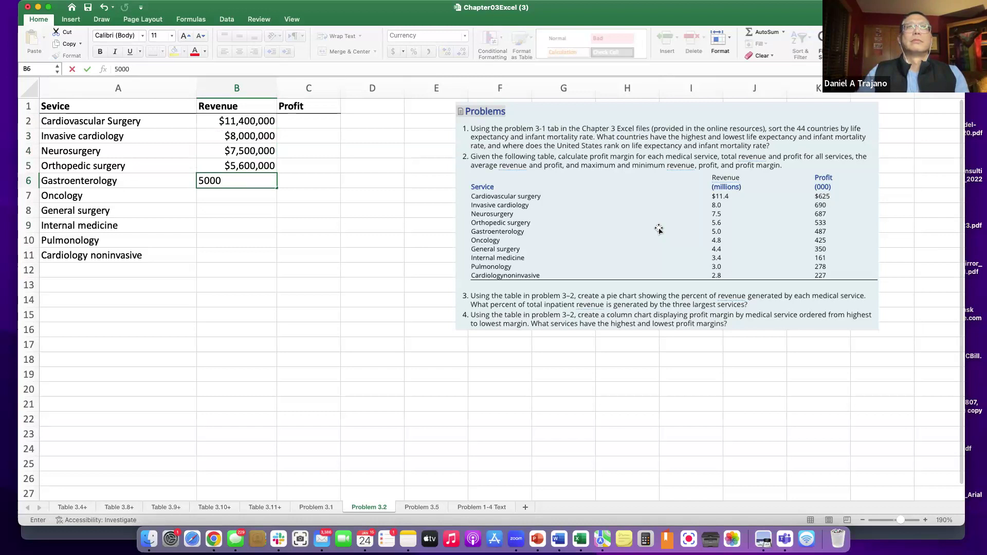
type(",000")
key("Return")
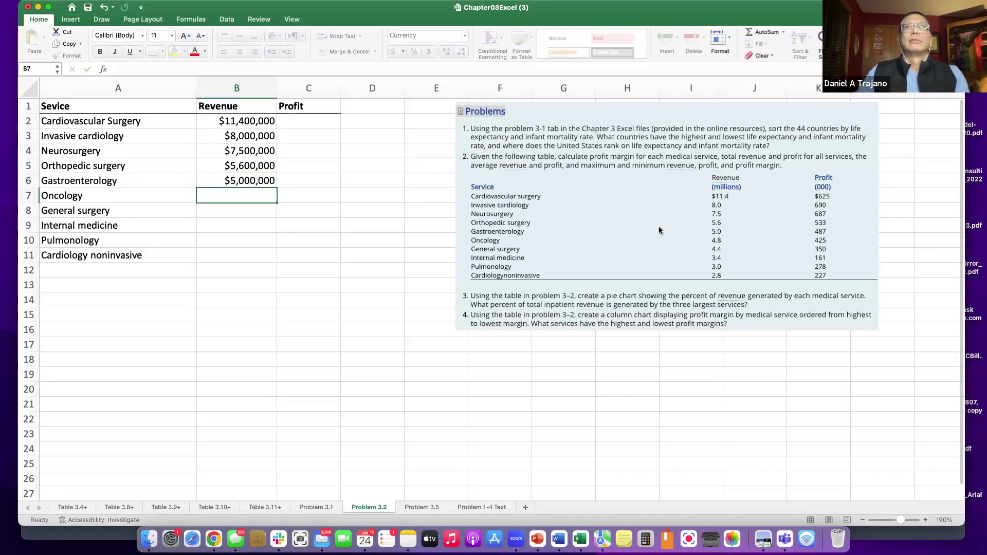
Enter the revenues 4800000 for Oncology in B7 and 4400000 for General surgery in B8.
type("4,80")
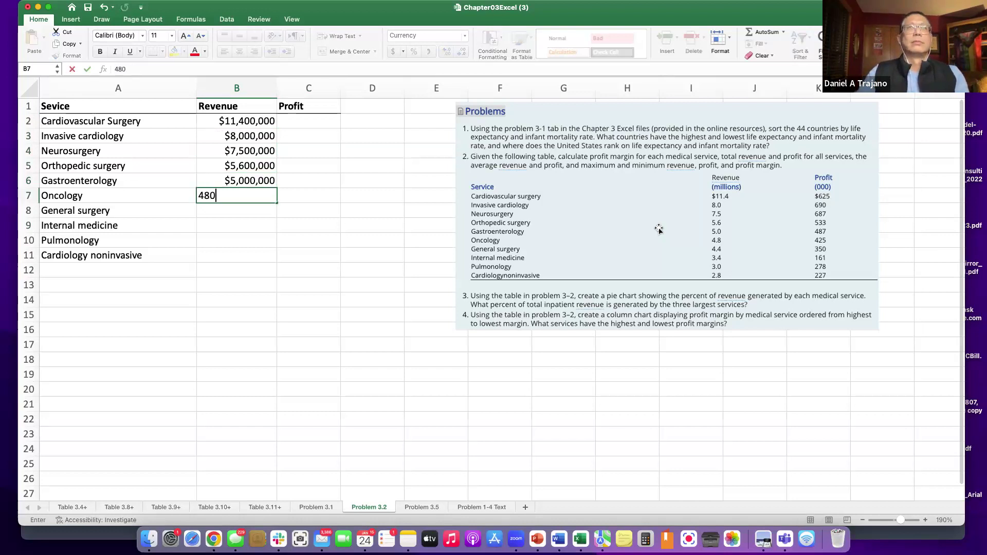
type("0,")
type("0000")
key("Return")
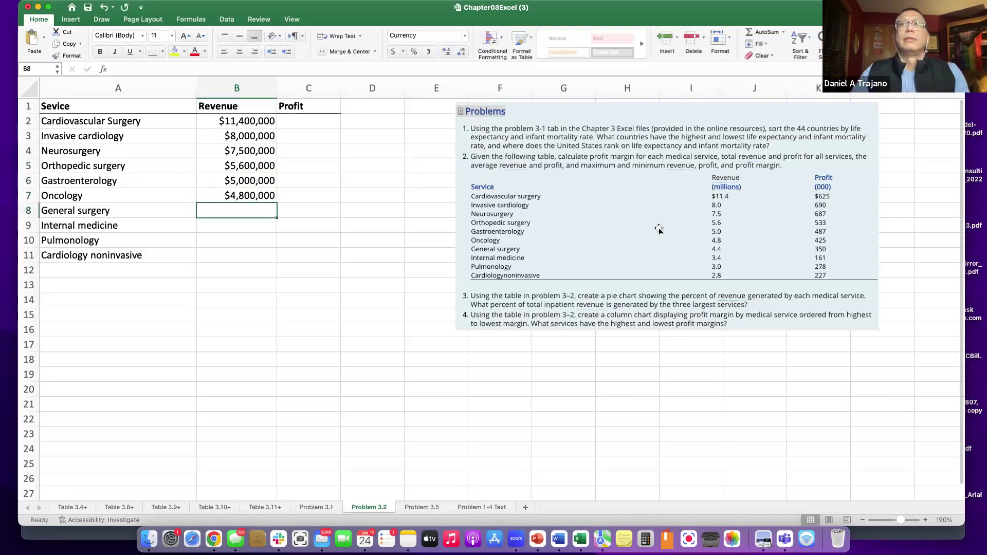
type("4,40")
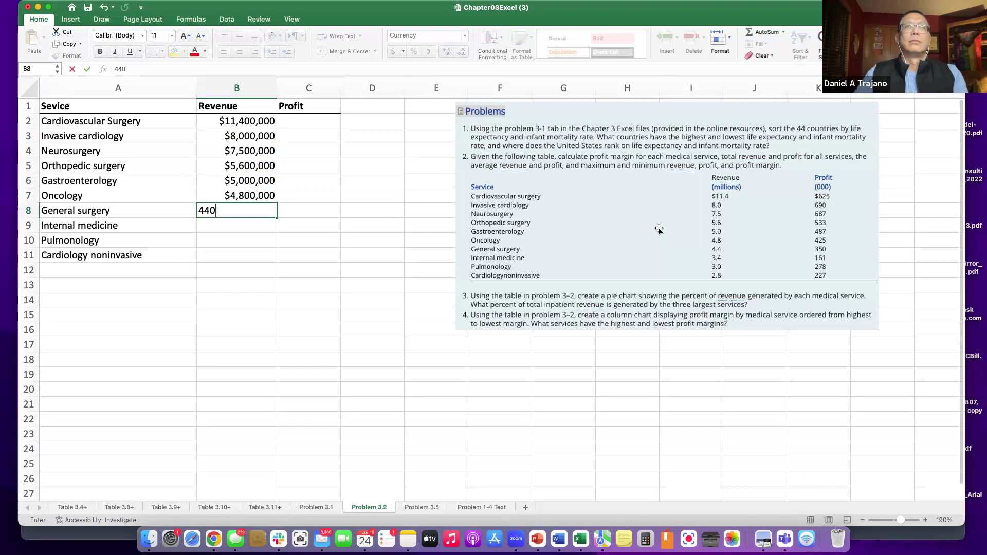
type("0,000")
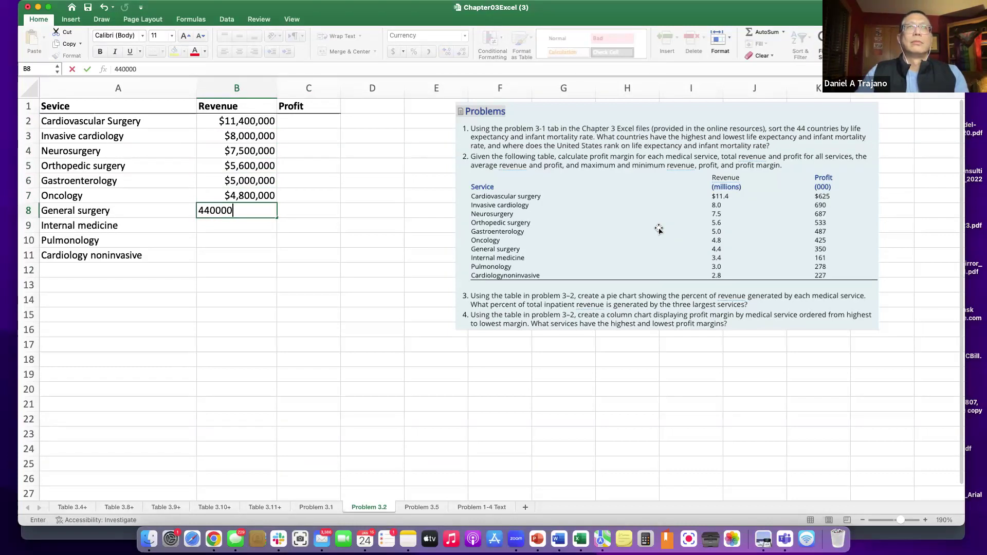
key("Return")
Enter the revenues 3400000 for Internal medicine in B9, 3000000 for Pulmonology in B10 and 2800000 for Cardiology noninvasive in B11.
type("340")
type("0000")
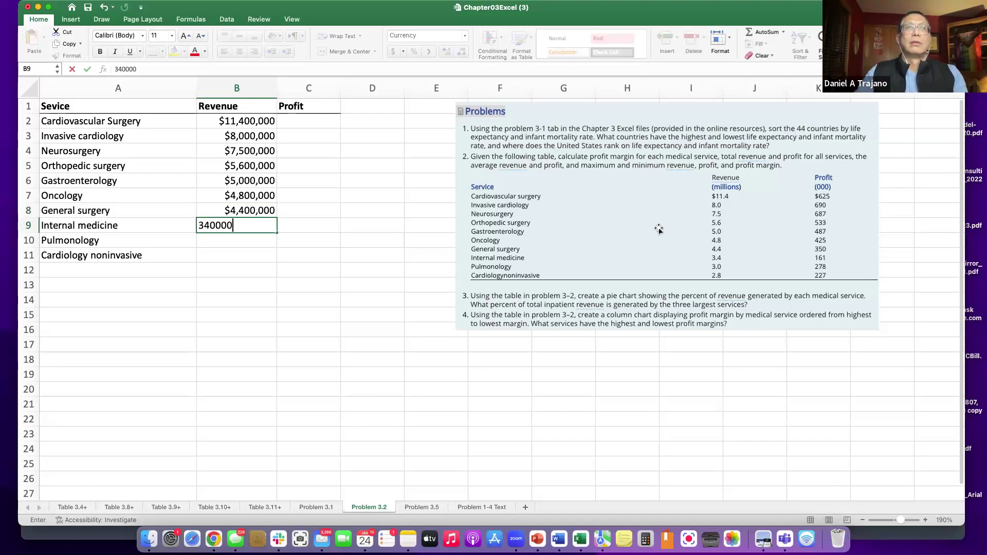
key("Return")
type("3000000")
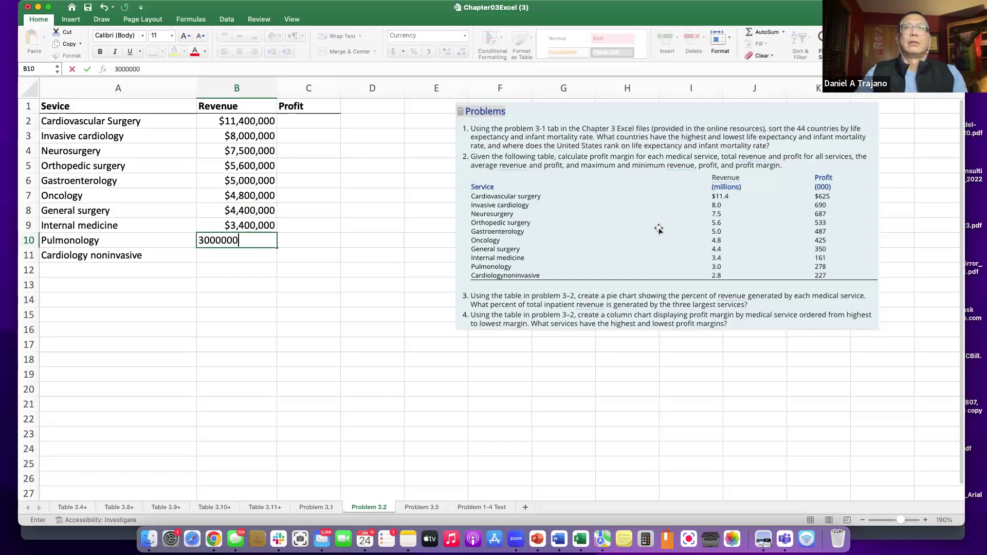
key("Return")
type("2800000")
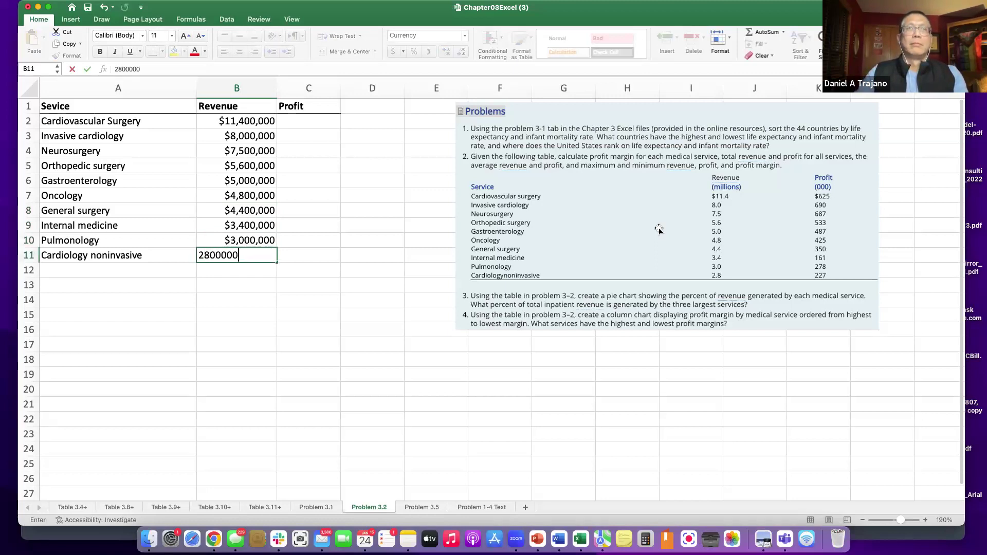
key("Return")
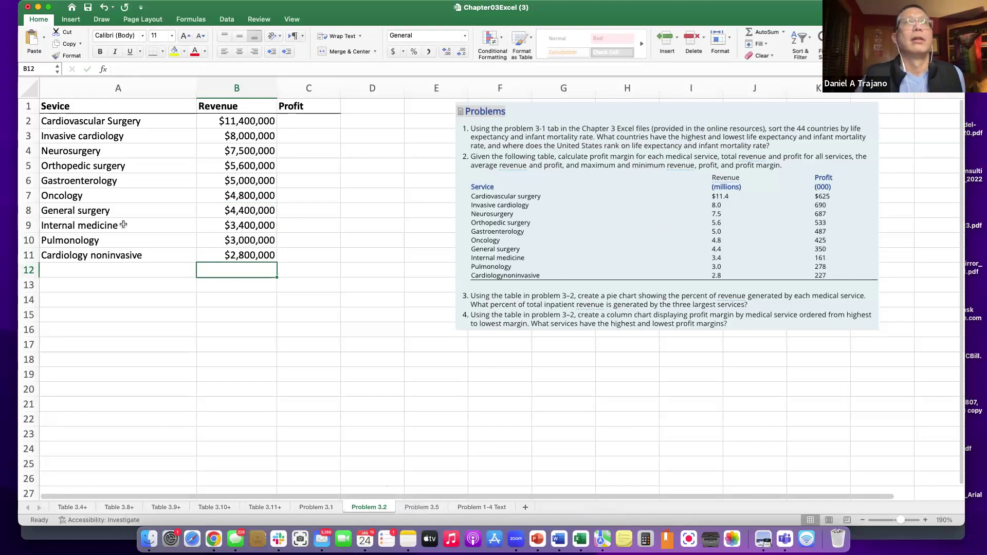
left_click_drag(54, 108, 292, 109)
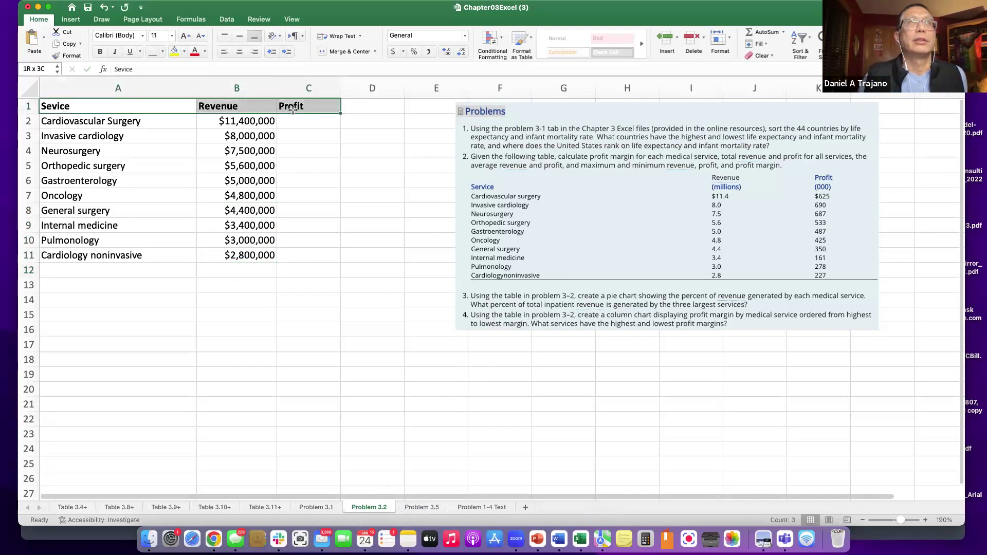
left_click(86, 121)
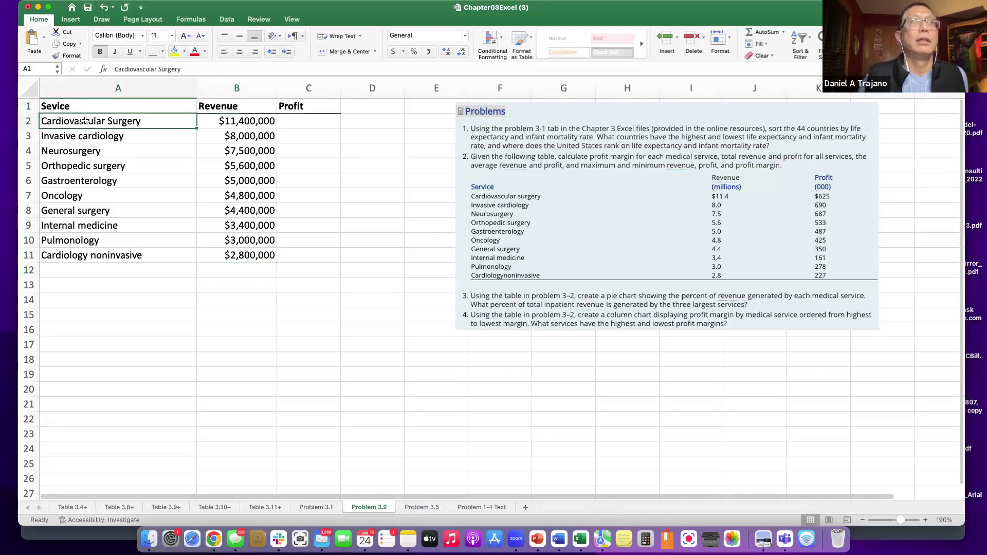
left_click_drag(86, 121, 93, 251)
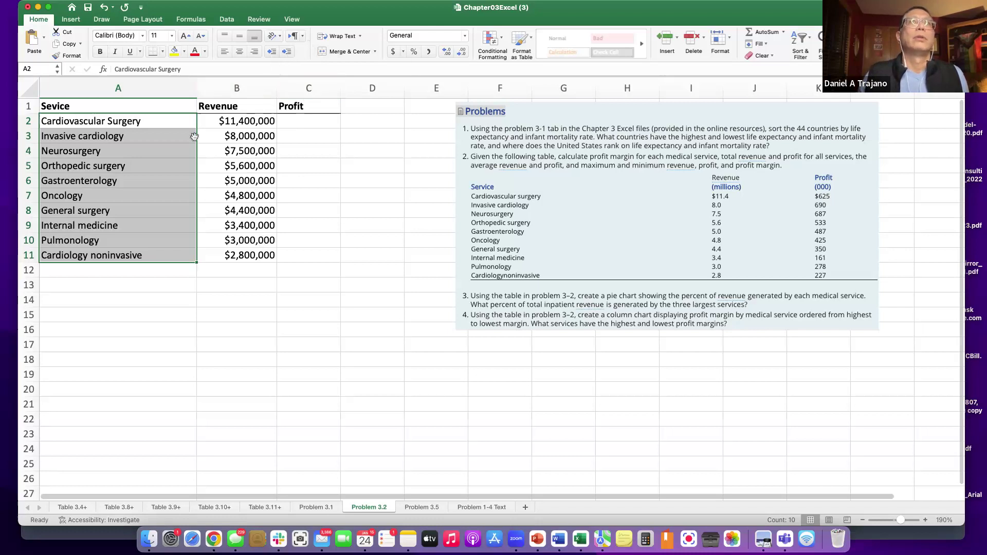
Set the number format of the Cardiovascular Surgery revenue in cell B2 to General.
left_click(239, 120)
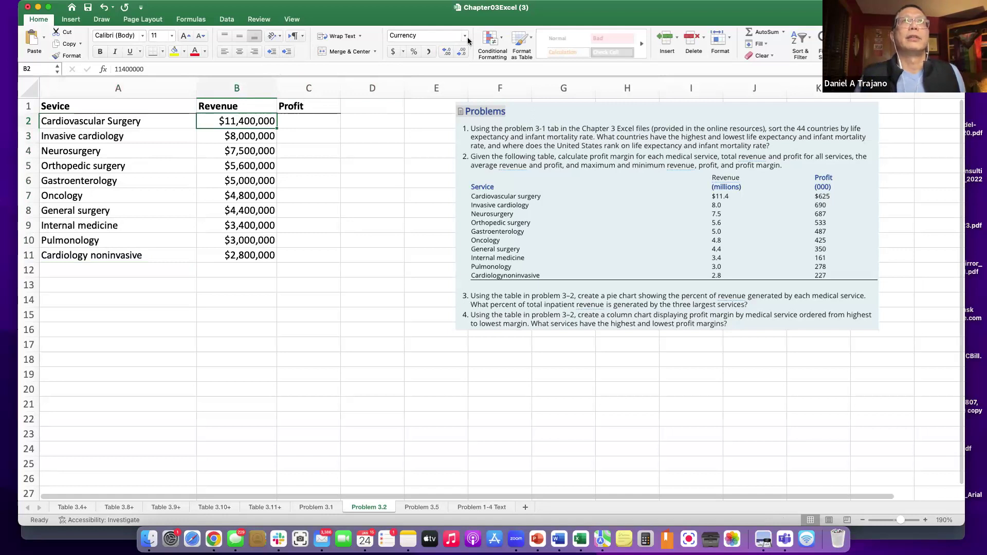
left_click(39, 20)
left_click(39, 20)
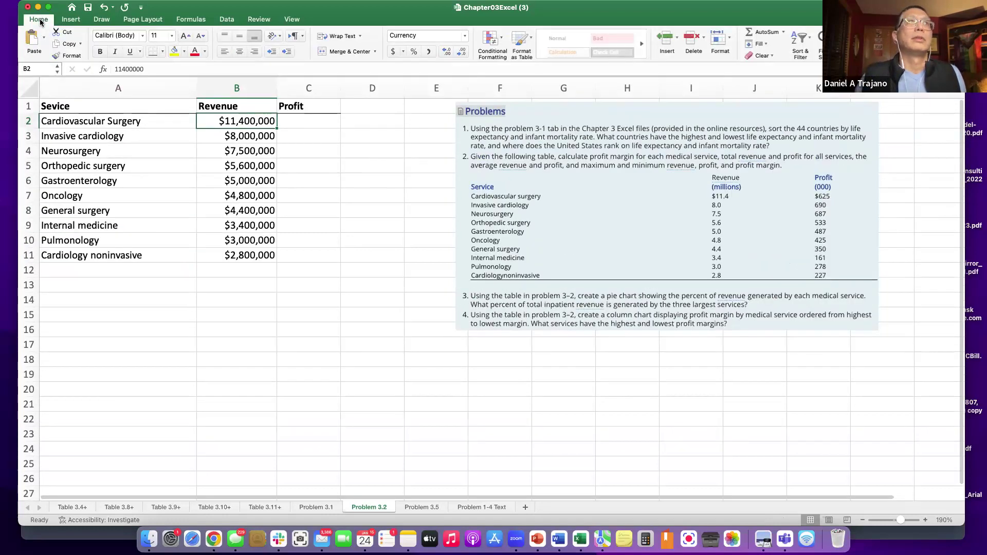
left_click(455, 35)
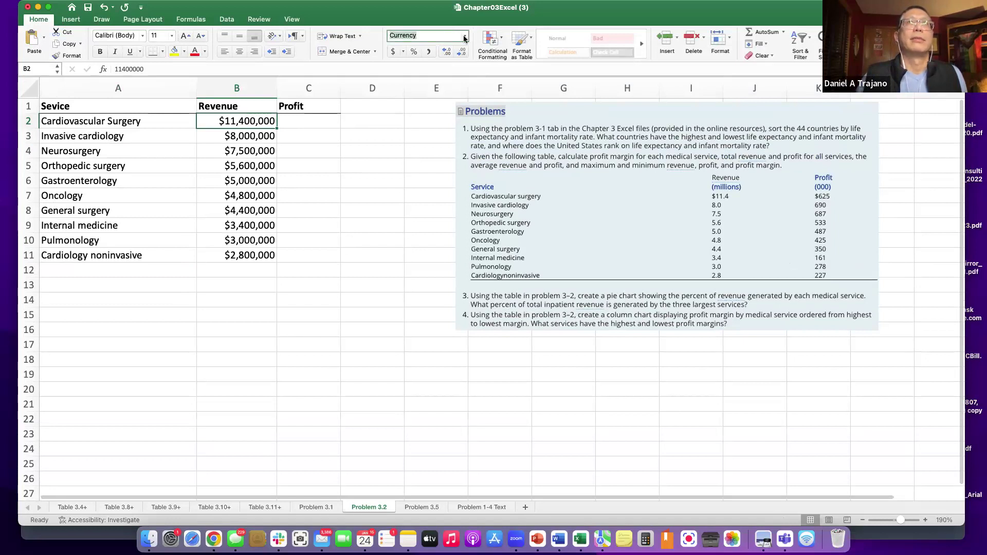
left_click(464, 36)
left_click(433, 53)
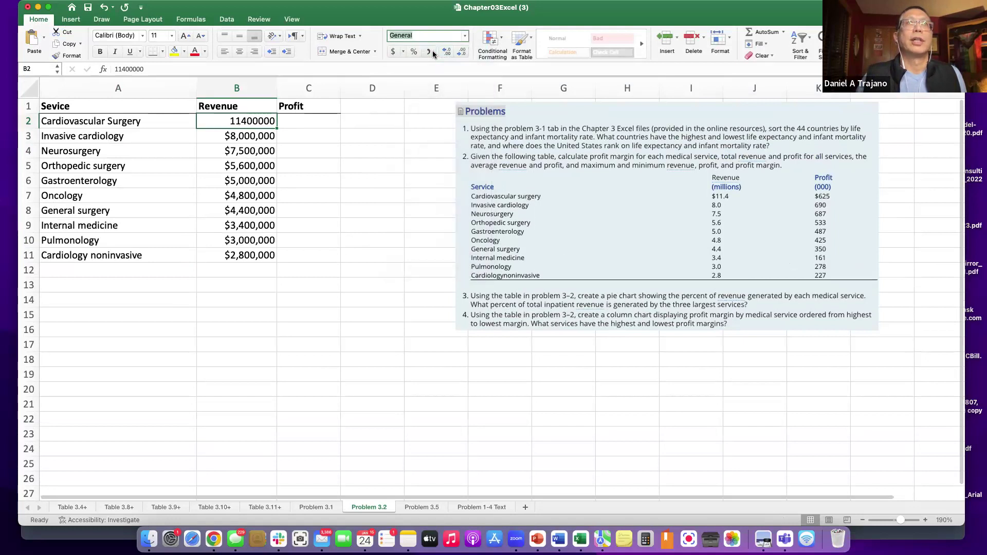
left_click(260, 348)
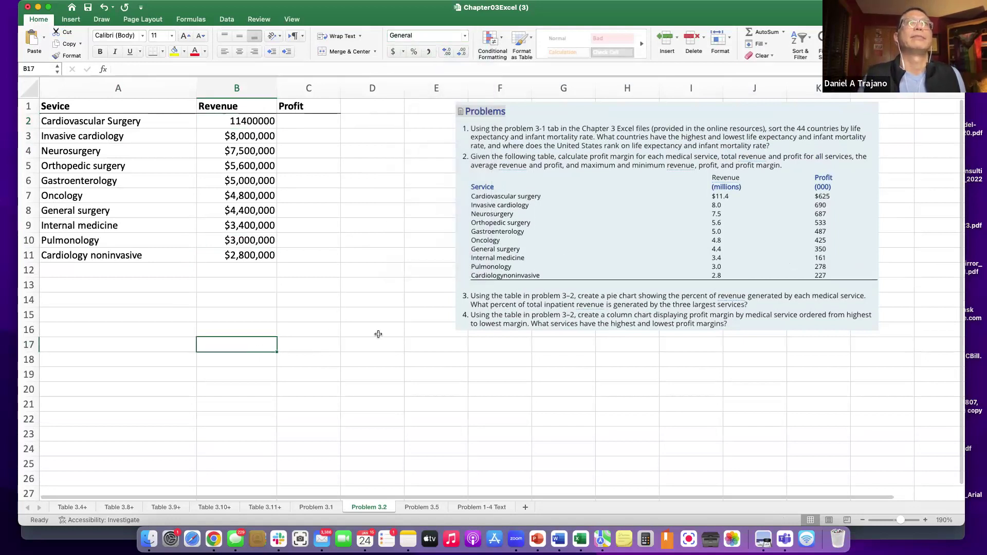
Apply the Currency number format to the Cardiovascular Surgery revenue in cell B2.
left_click(239, 121)
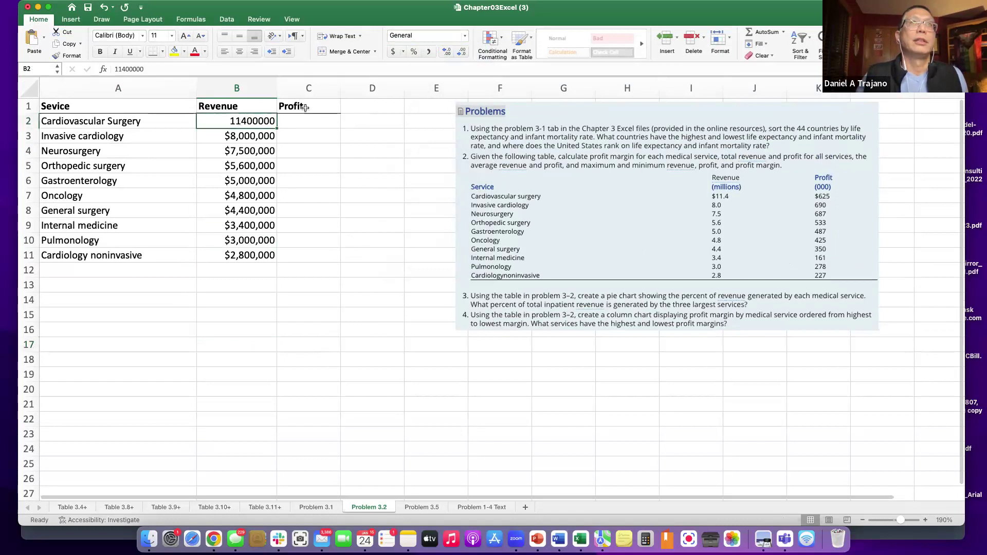
left_click(465, 37)
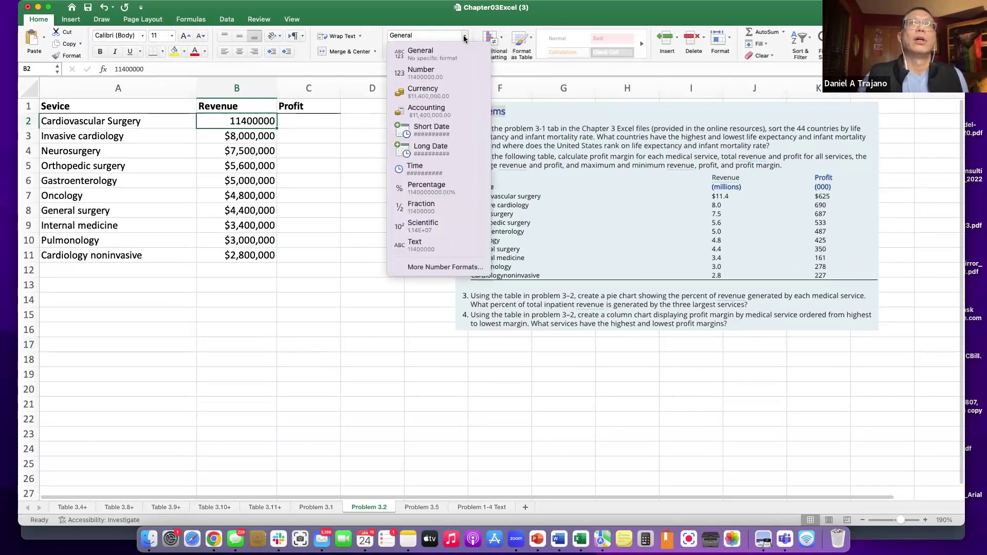
left_click(437, 88)
left_click(225, 314)
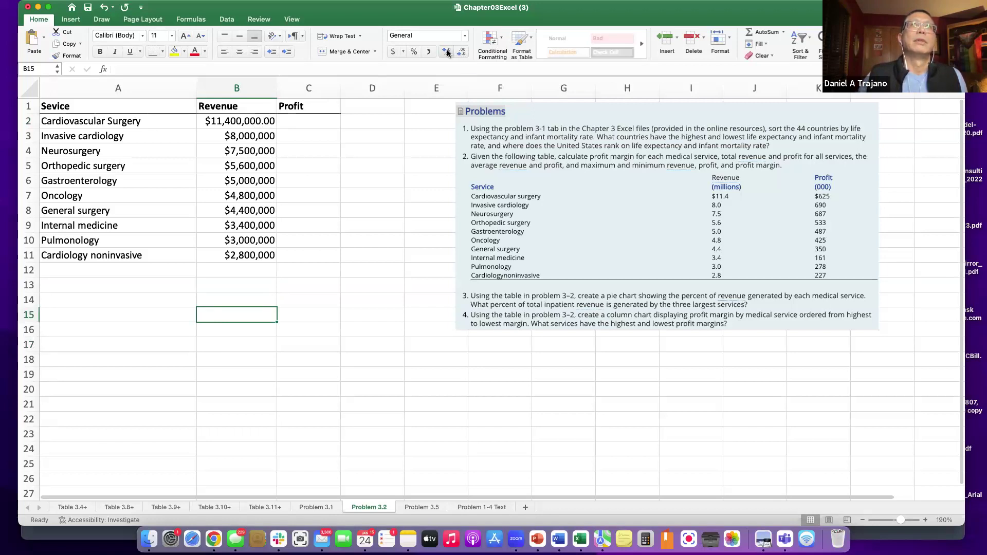
Reduce the Cardiovascular Surgery revenue in cell B2 to no decimal places.
left_click(262, 120)
left_click(447, 52)
left_click(446, 51)
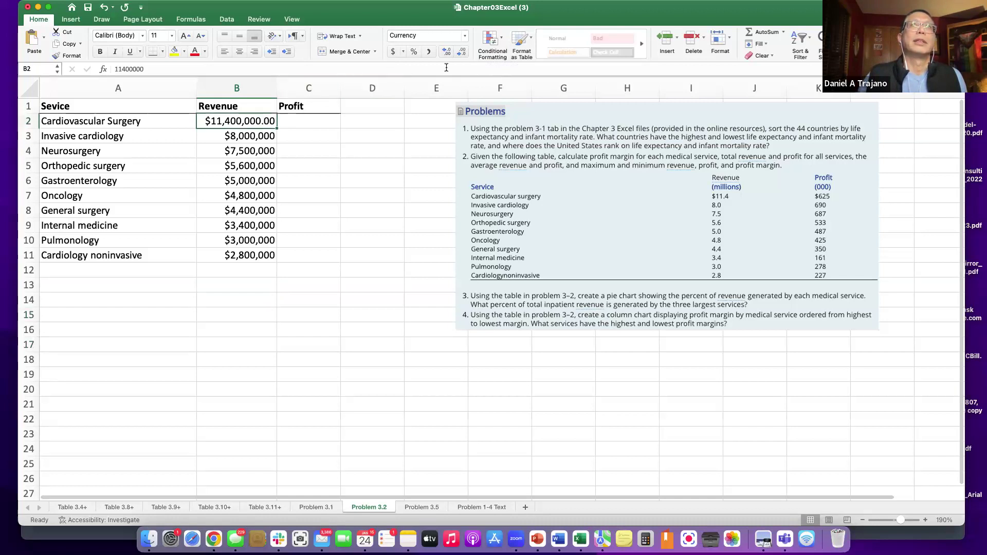
left_click(461, 53)
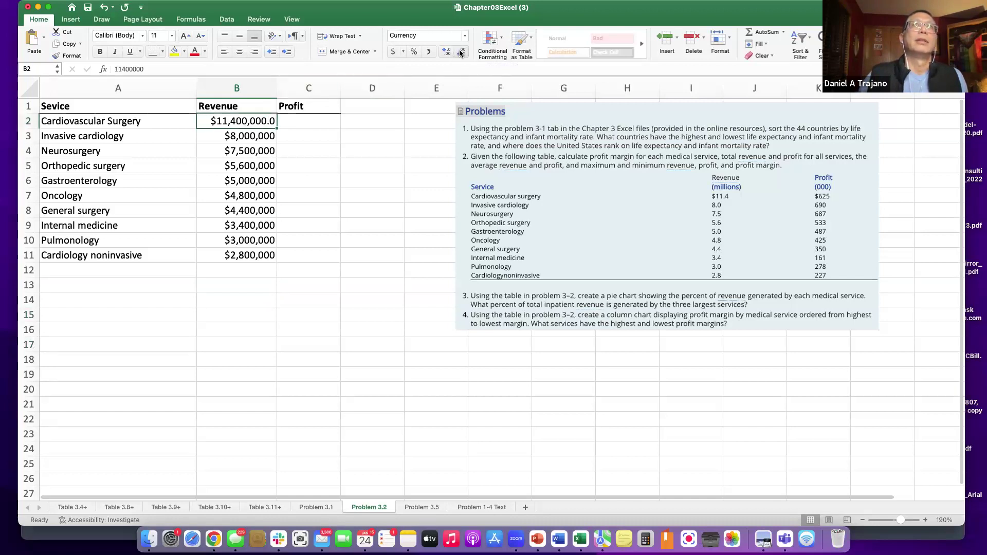
left_click(461, 52)
left_click(234, 290)
Reset cell B2 to General, and give it the accounting format with a dollar sign and no decimal places.
left_click(247, 121)
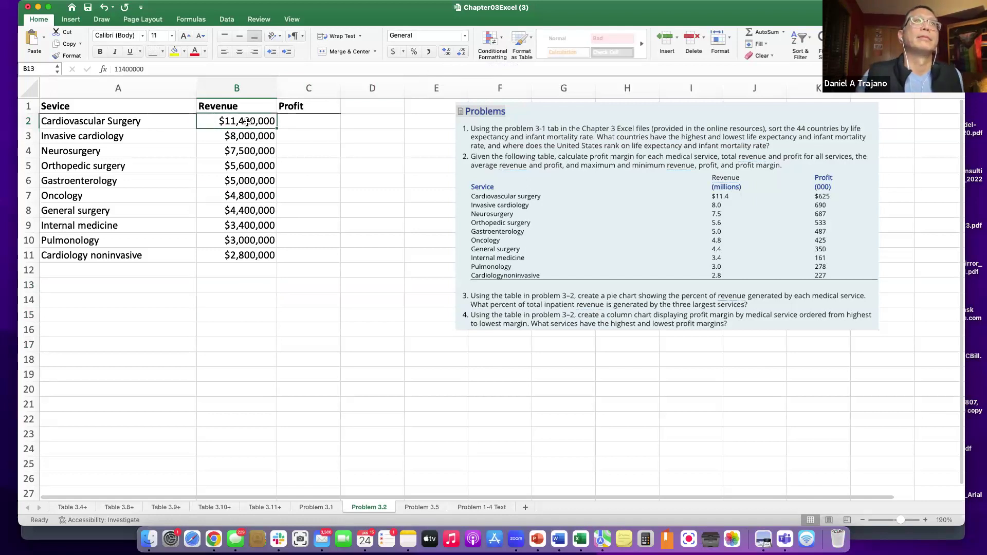
left_click(464, 36)
left_click(431, 54)
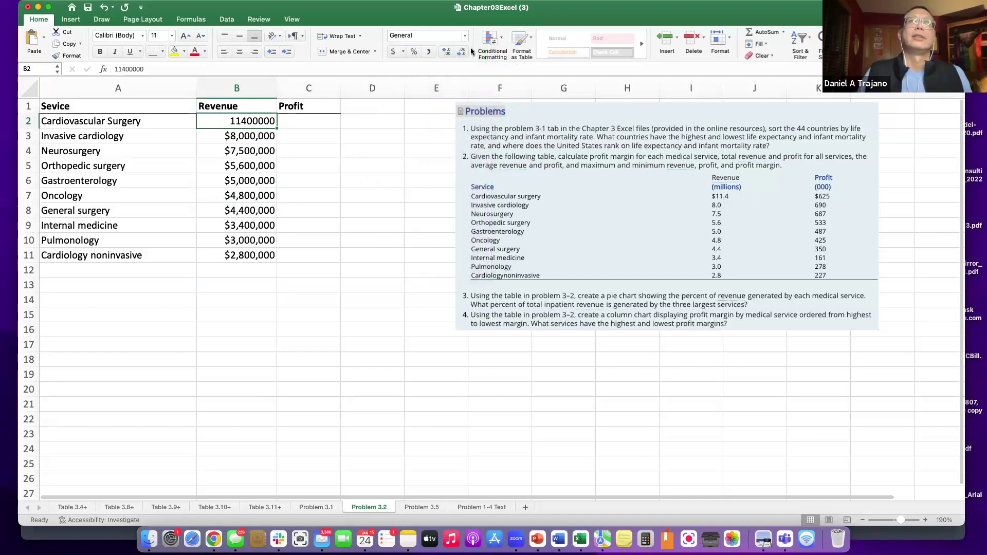
left_click(392, 52)
left_click(462, 53)
left_click(463, 54)
left_click(326, 192)
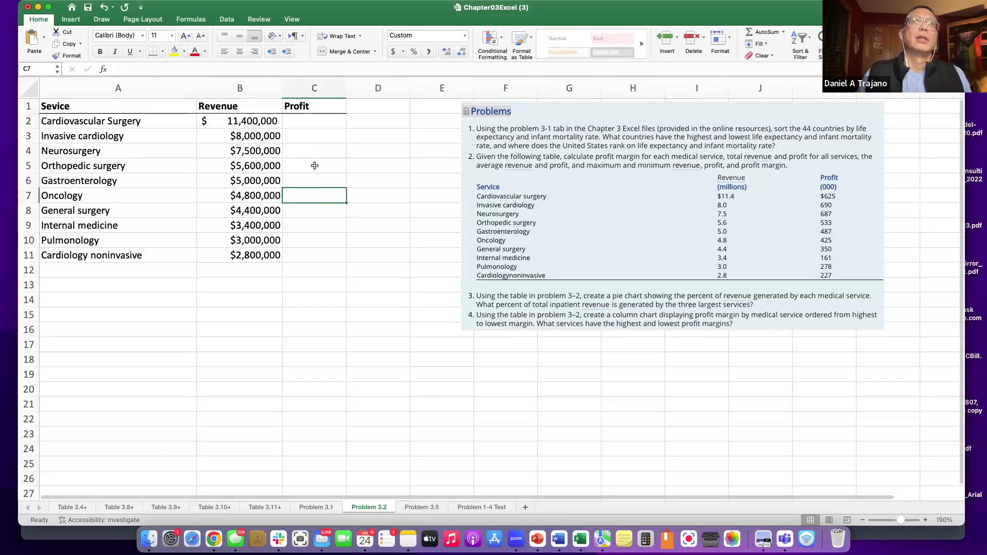
Set the number format of cell C7 and of the Cardiovascular Surgery revenue in B2 back to General.
left_click(465, 36)
left_click(429, 54)
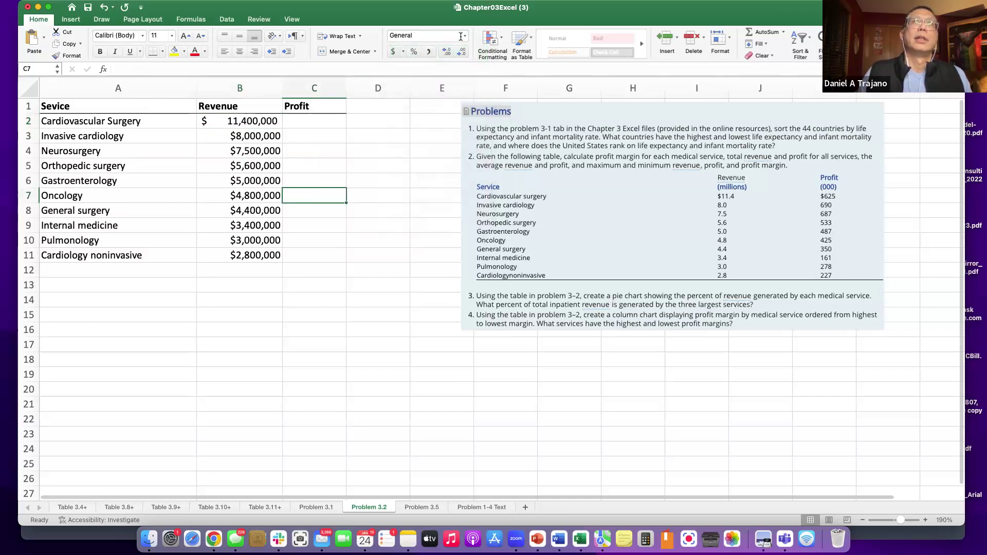
left_click(268, 120)
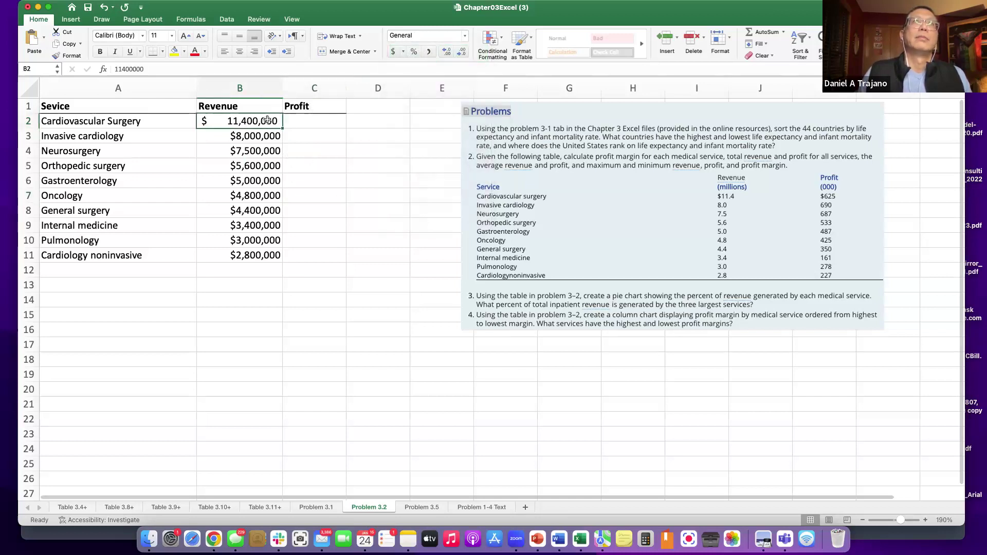
left_click(465, 36)
left_click(430, 55)
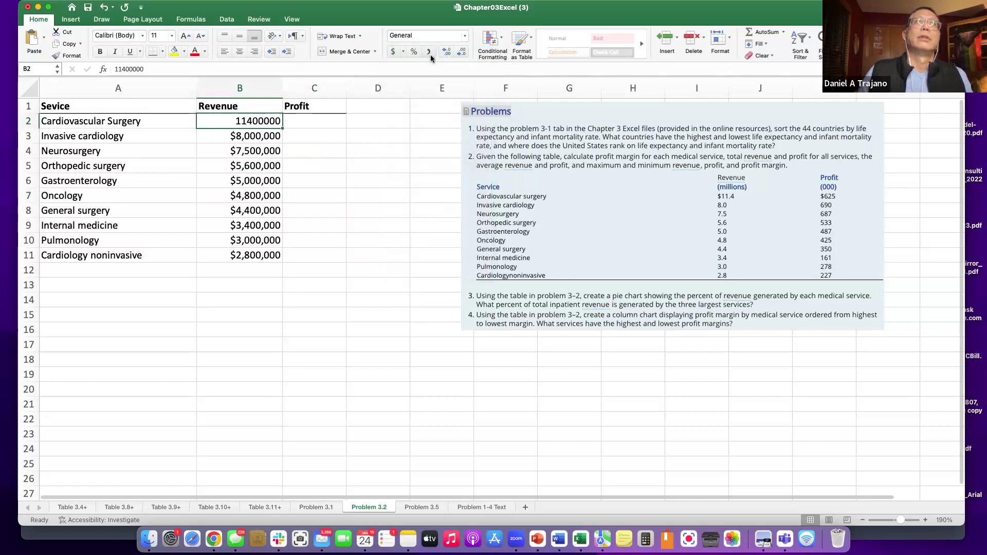
Format the Cardiovascular Surgery revenue in cell B2 as Currency with the $ symbol and 0 decimal places using the Format Cells dialog.
right_click(263, 119)
mouse_move(284, 162)
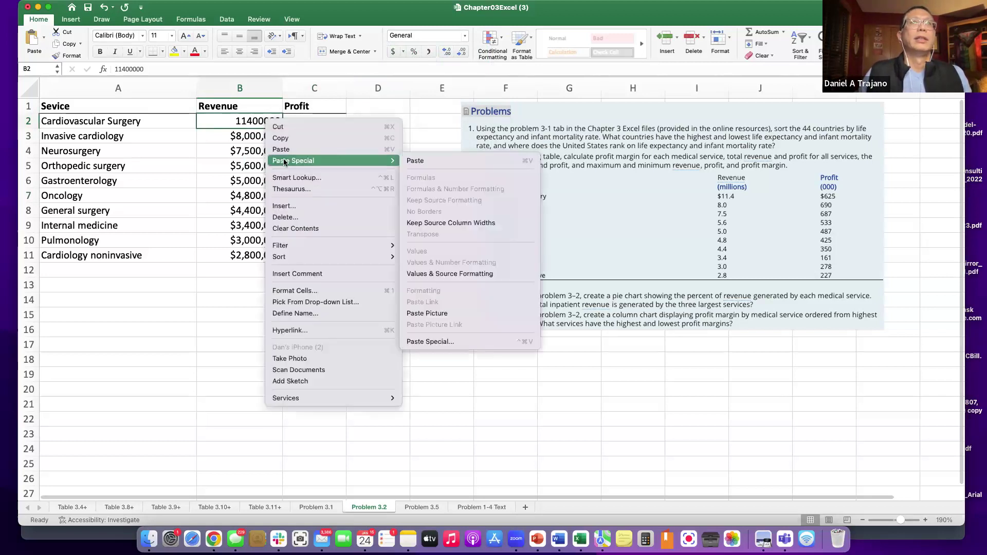
left_click(302, 292)
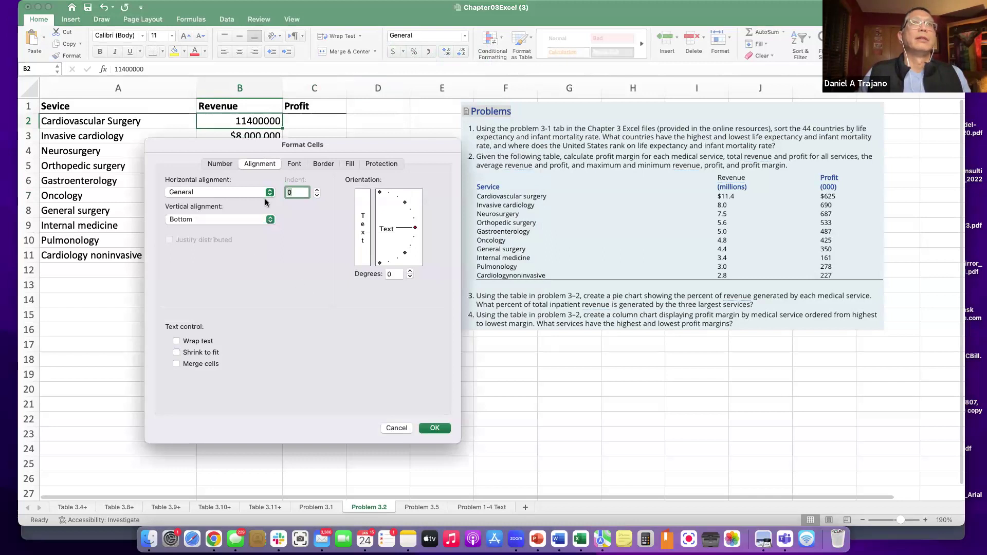
left_click(270, 192)
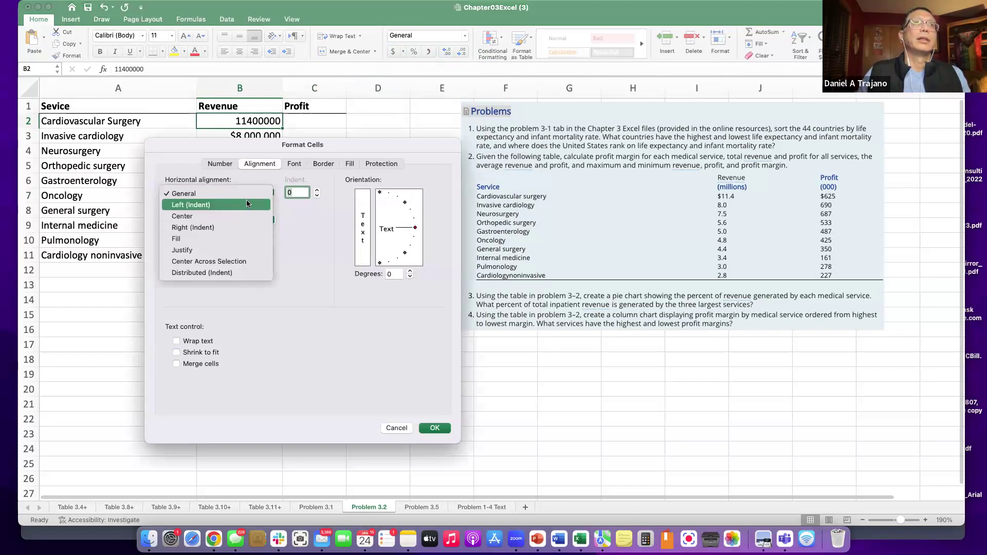
left_click(221, 164)
left_click(221, 164)
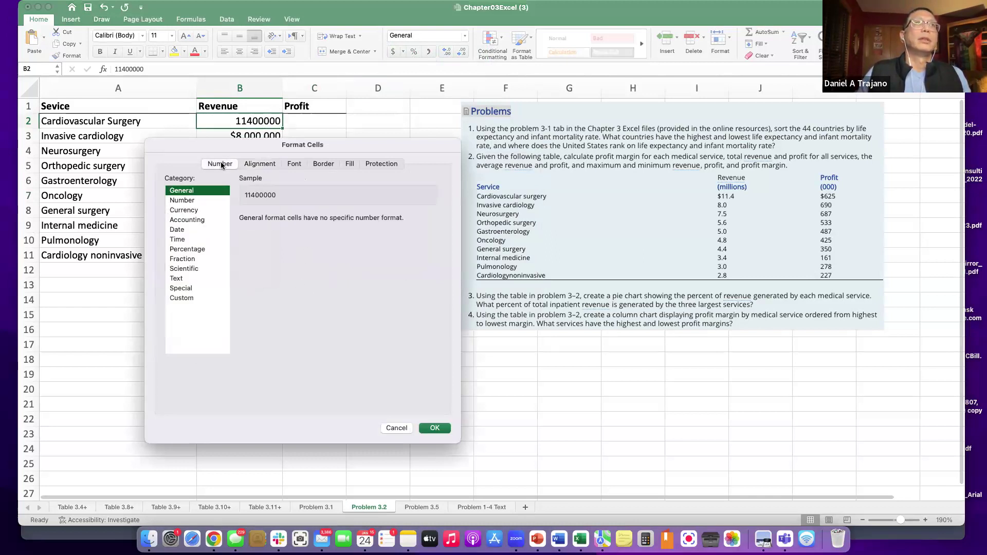
left_click(190, 210)
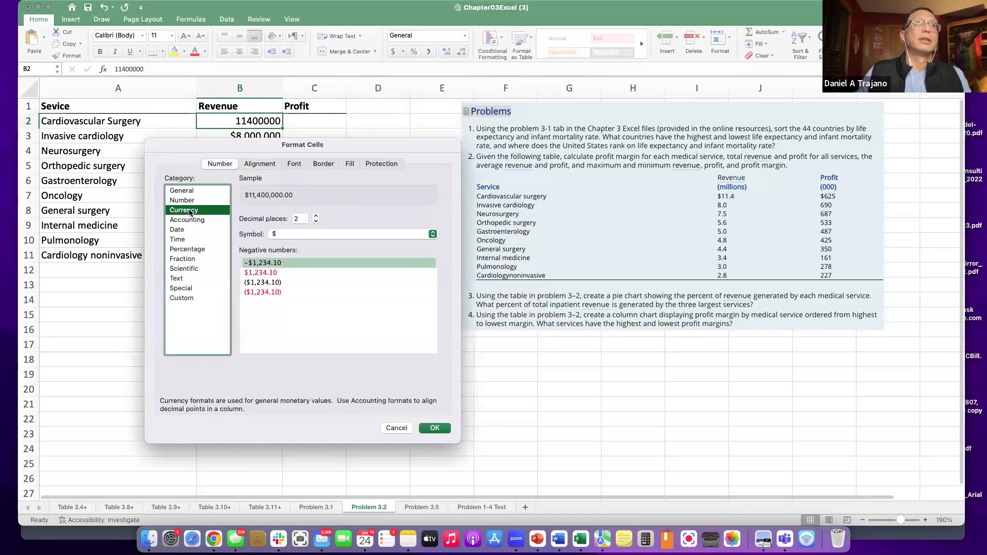
left_click(316, 222)
left_click(315, 222)
left_click(434, 428)
left_click(345, 300)
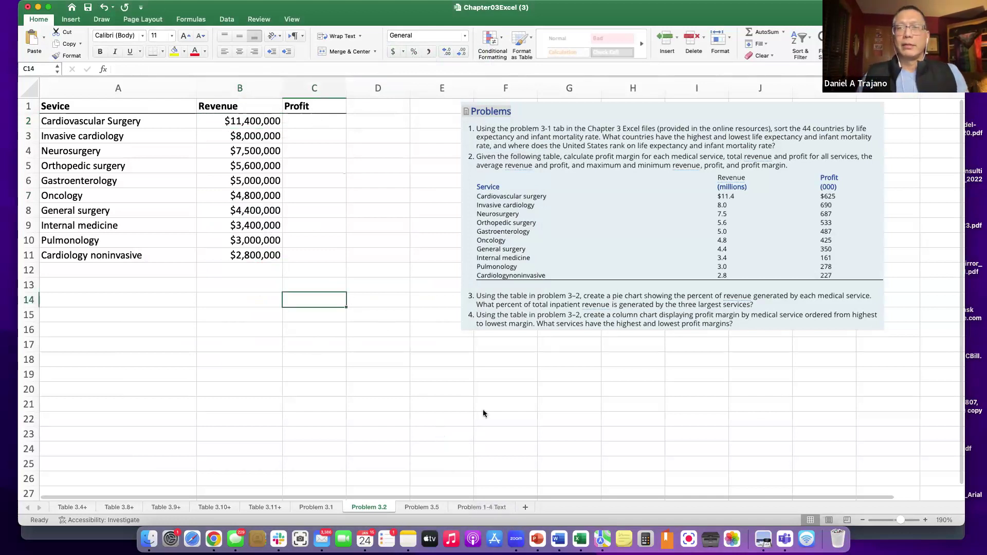
Enter the profits 625000 for Cardiovascular Surgery, 690000 for Invasive cardiology and 687,000 for Neurosurgery in cells C2 to C4.
left_click(307, 119)
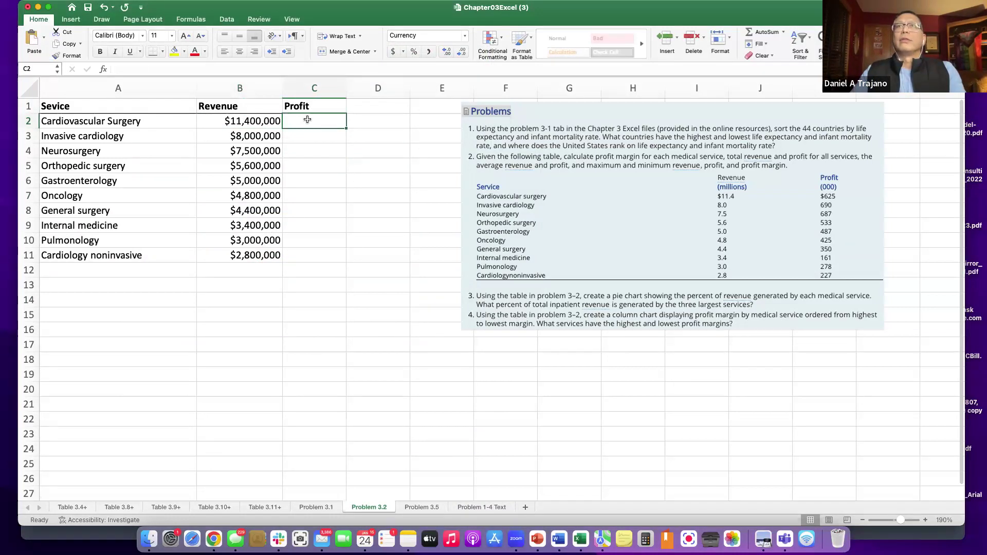
type("625000")
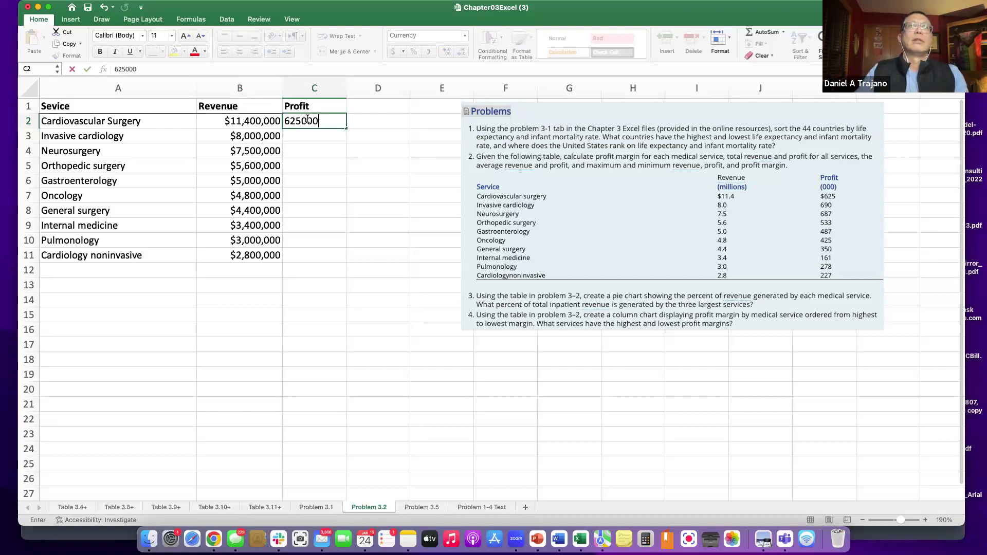
key("Return")
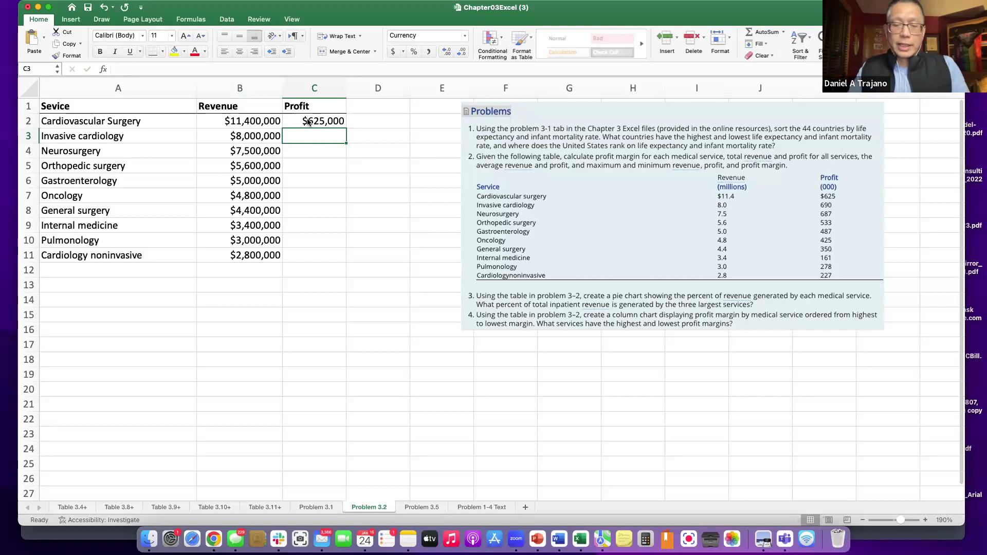
type("690000")
key("Return")
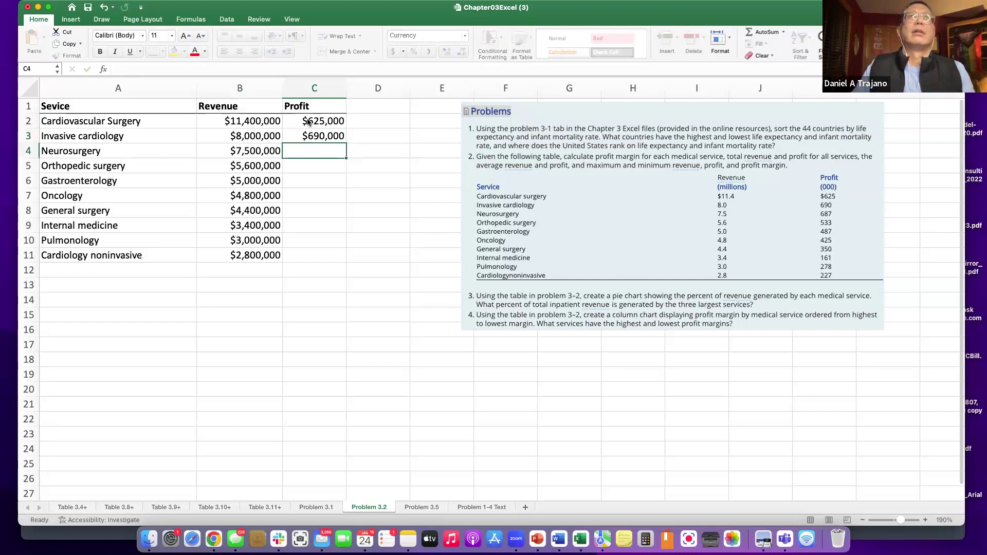
type("687,000")
key("Return")
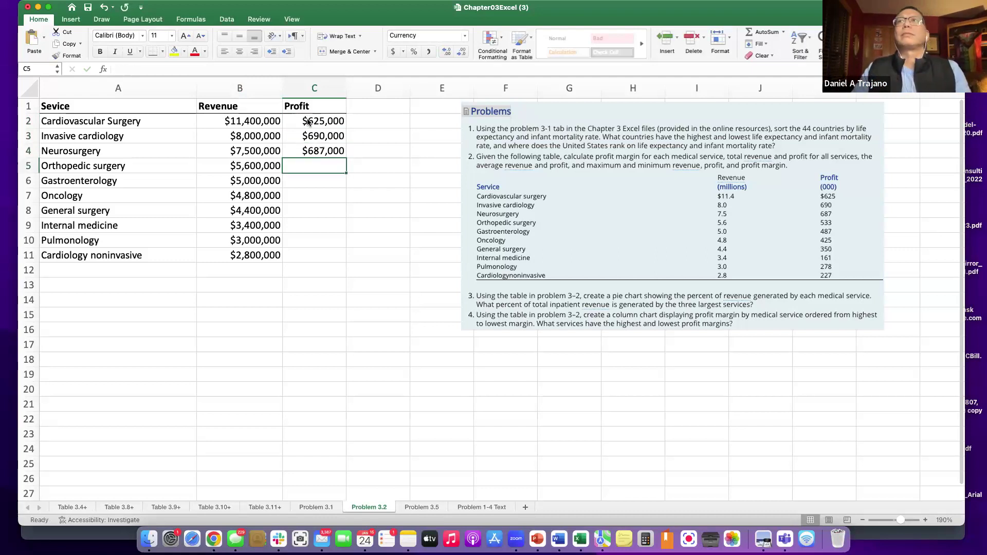
Enter the profits 533,000 for Orthopedic surgery, 487,000 for Gastroenterology and 425000 for Oncology in cells C5 to C7.
type("533,")
type("000")
key("Return")
type("487,000")
key("Return")
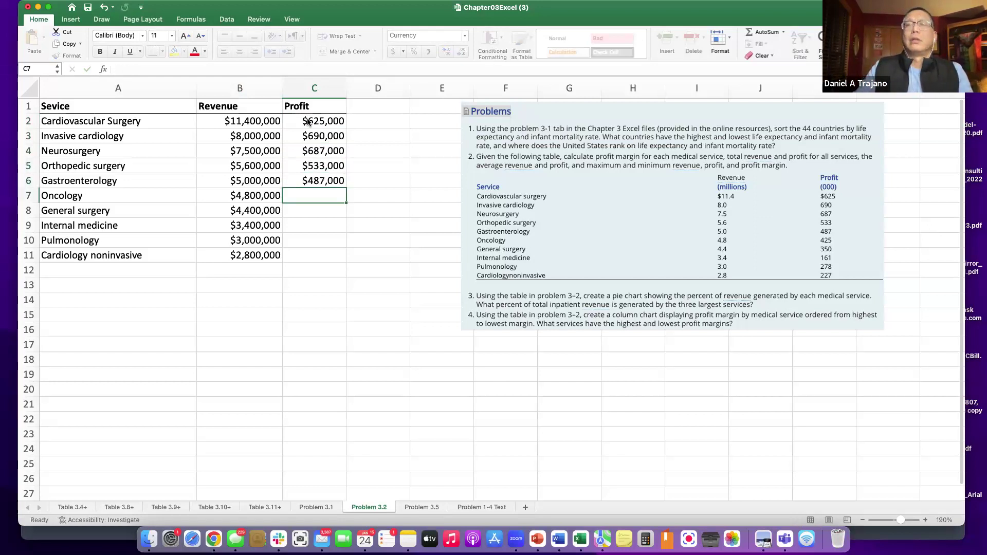
type("425000")
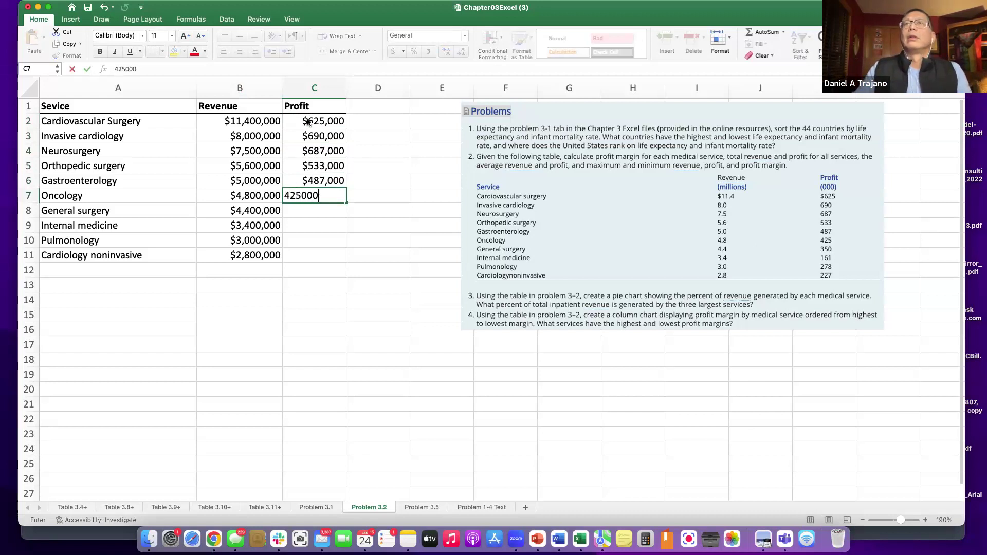
key("Return")
Fill cells C8 to C11 with the profits 350000 for General surgery, 161,000 for Internal medicine, 278,000 for Pulmonology and 227000 for Cardiology noninvasive.
type("350000")
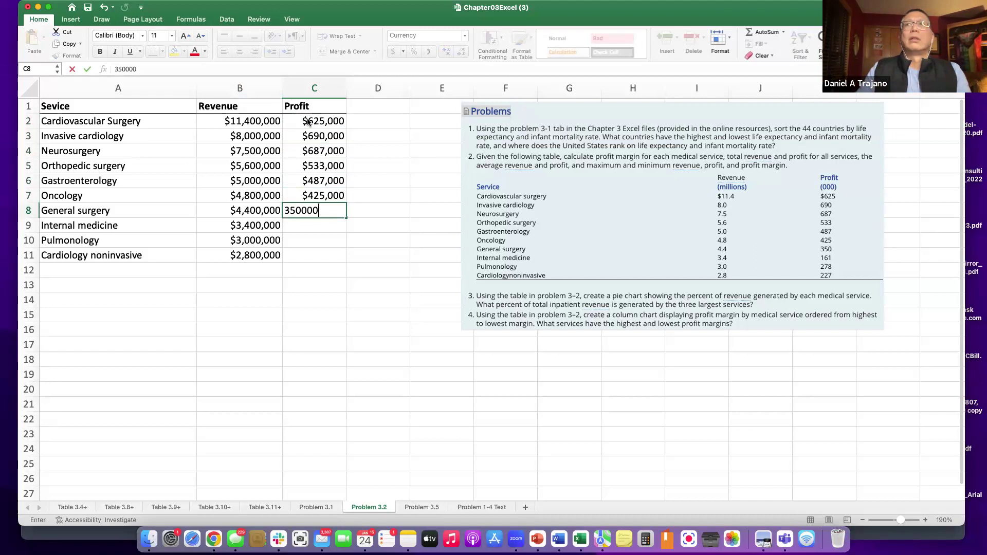
key("Return")
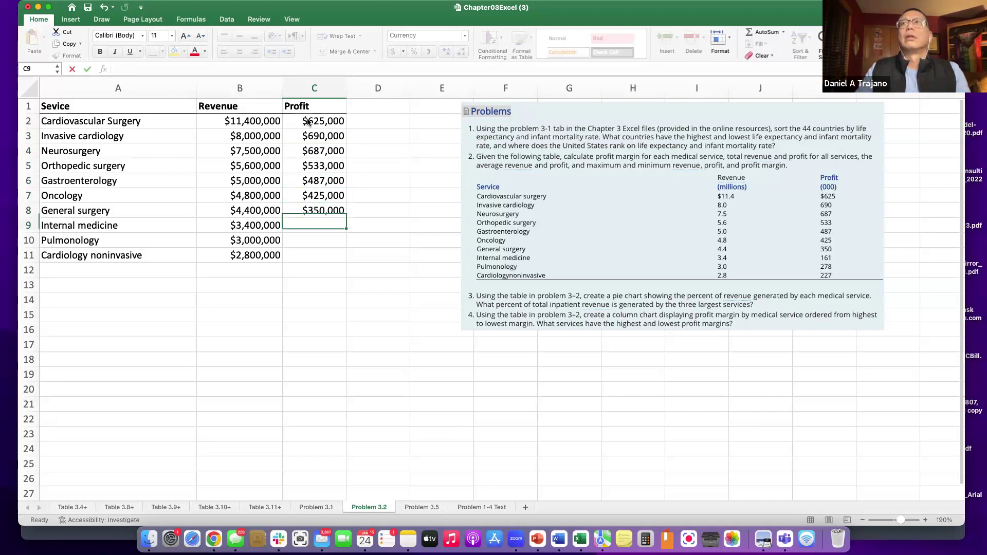
type("161,000")
key("Return")
type("27")
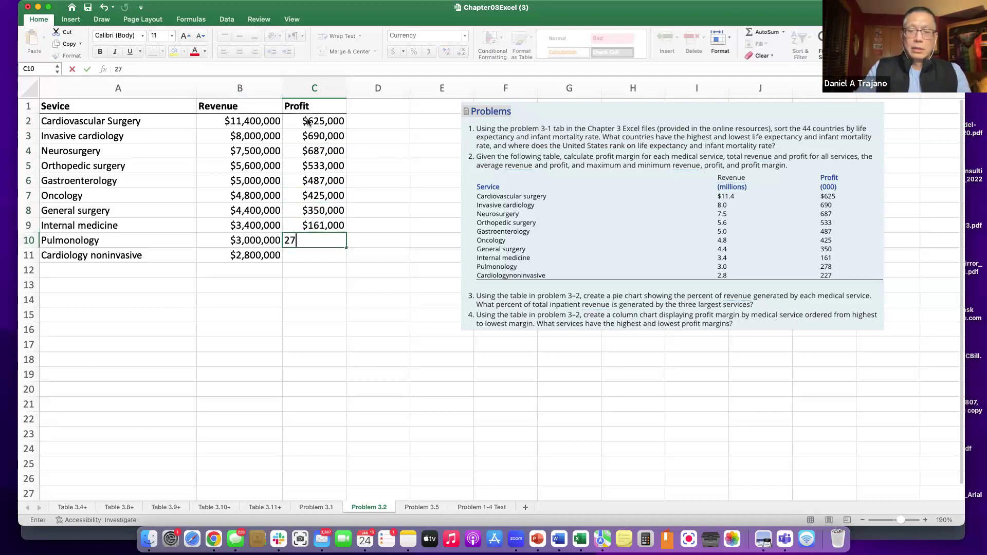
type("8,000")
key("Return")
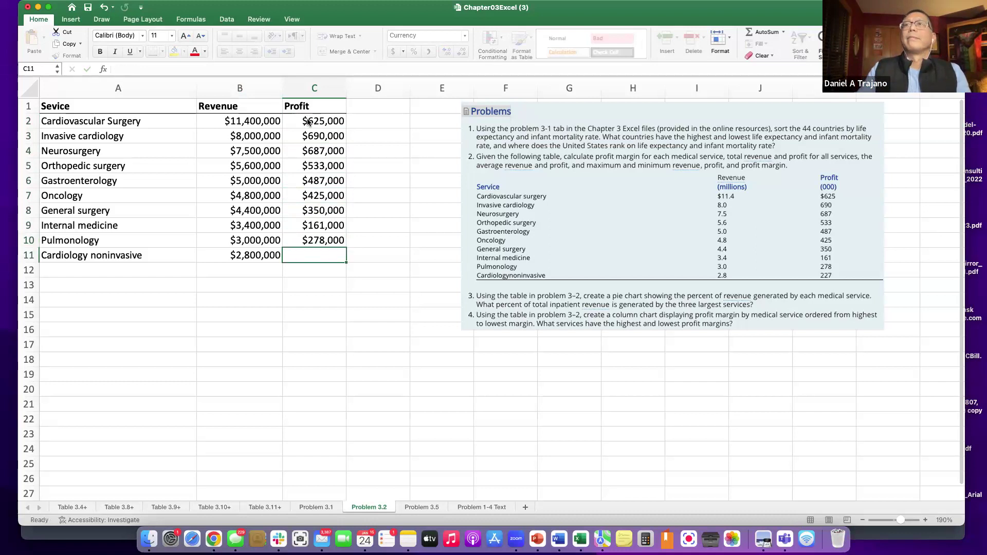
type("22")
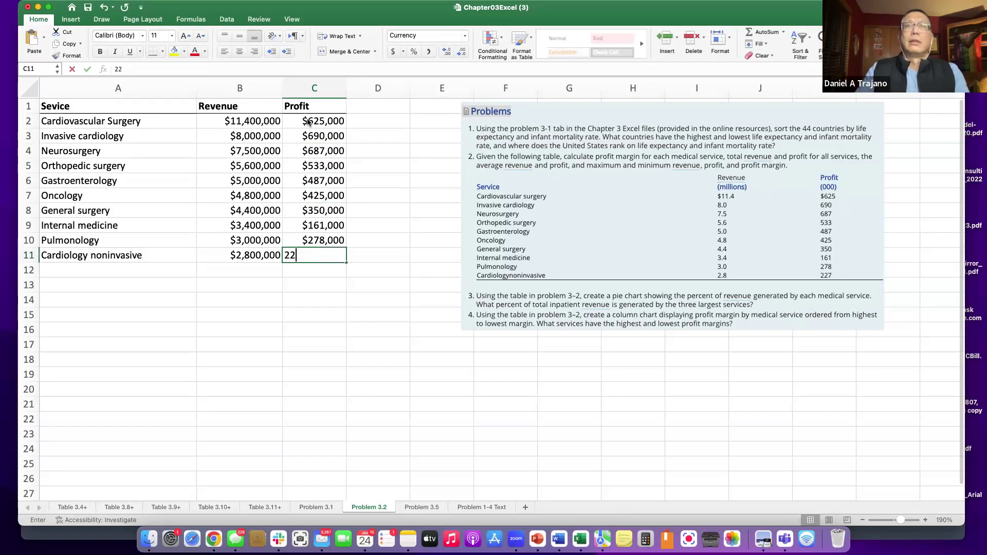
type("7000")
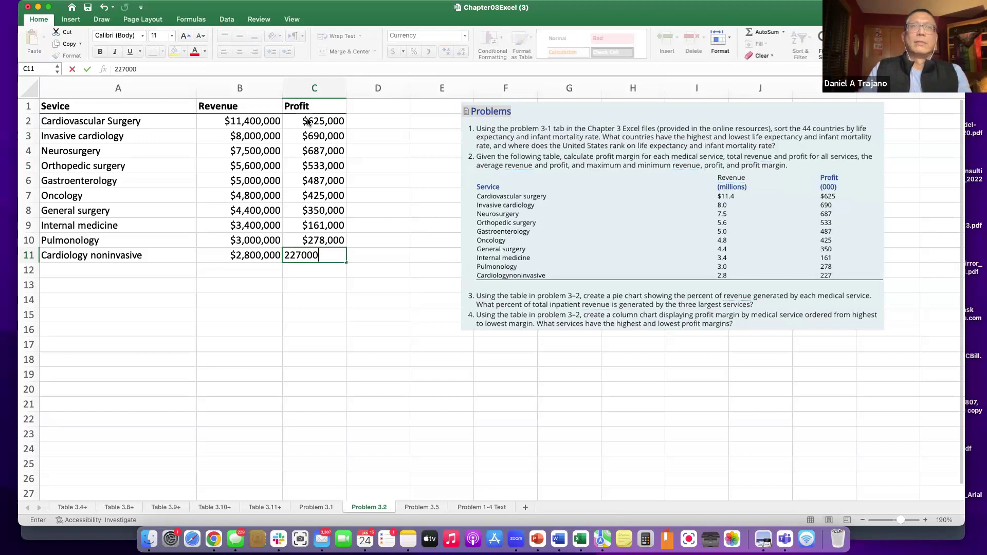
key("Return")
left_click(306, 359)
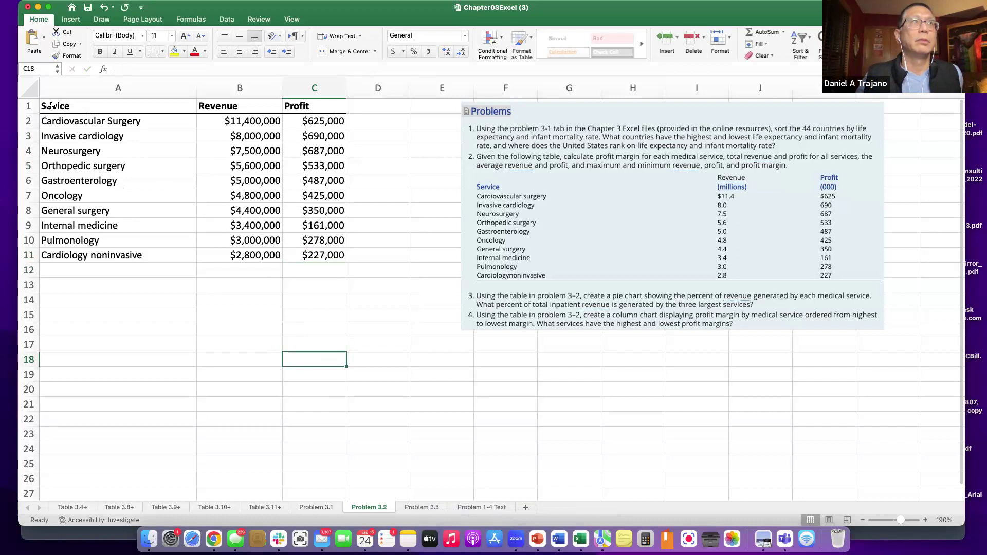
Review the completed table's header row, service names, revenue values and profit values in columns A to C.
left_click_drag(48, 105, 316, 108)
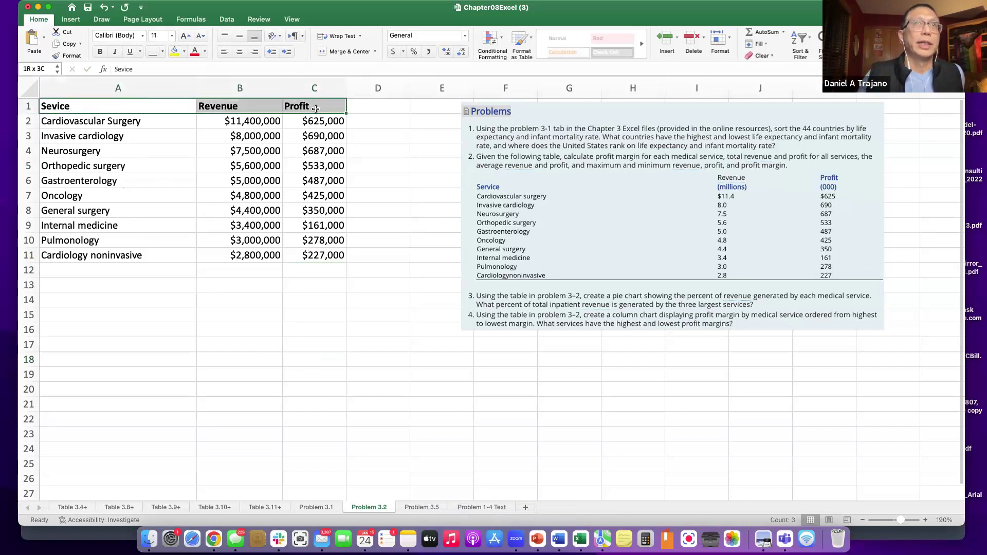
left_click(159, 387)
left_click_drag(69, 121, 79, 254)
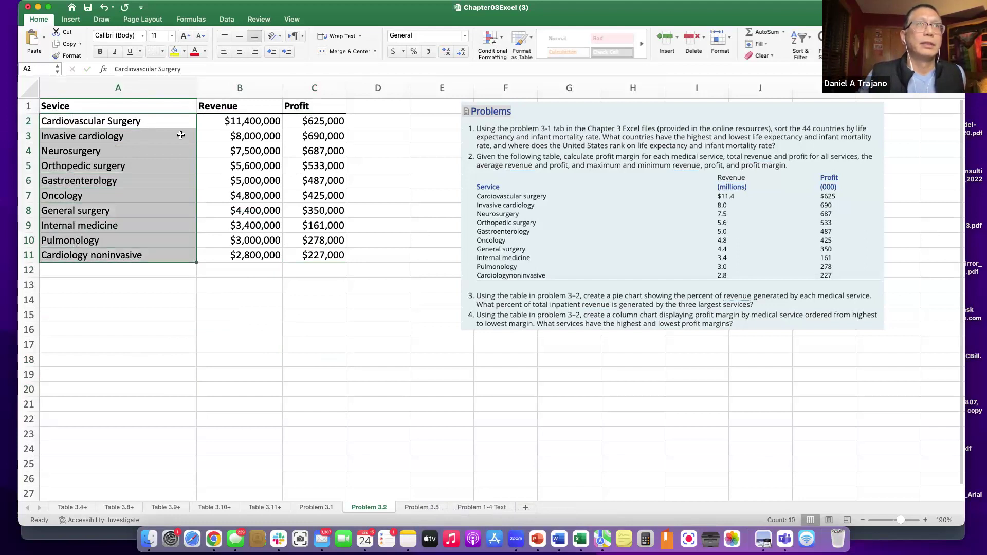
left_click(225, 120)
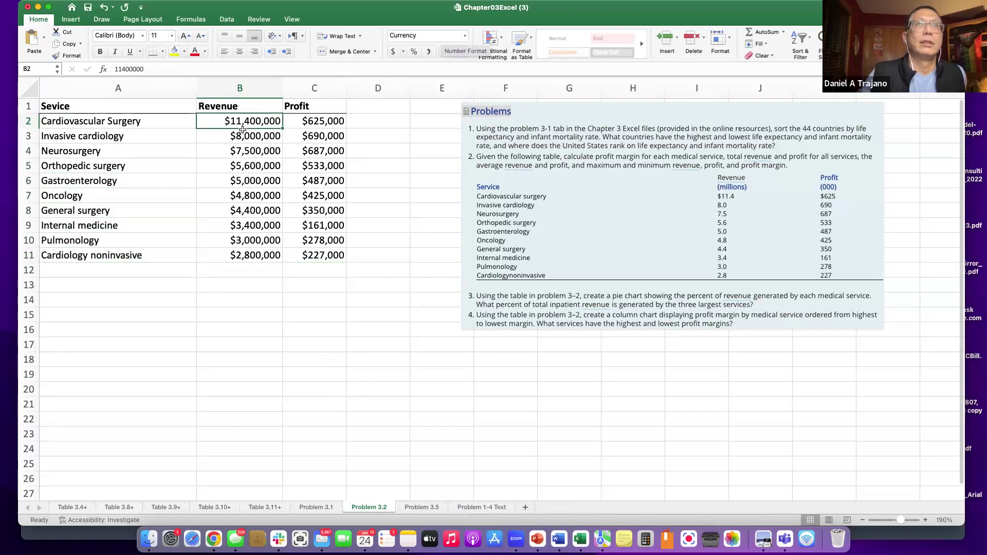
left_click(243, 149)
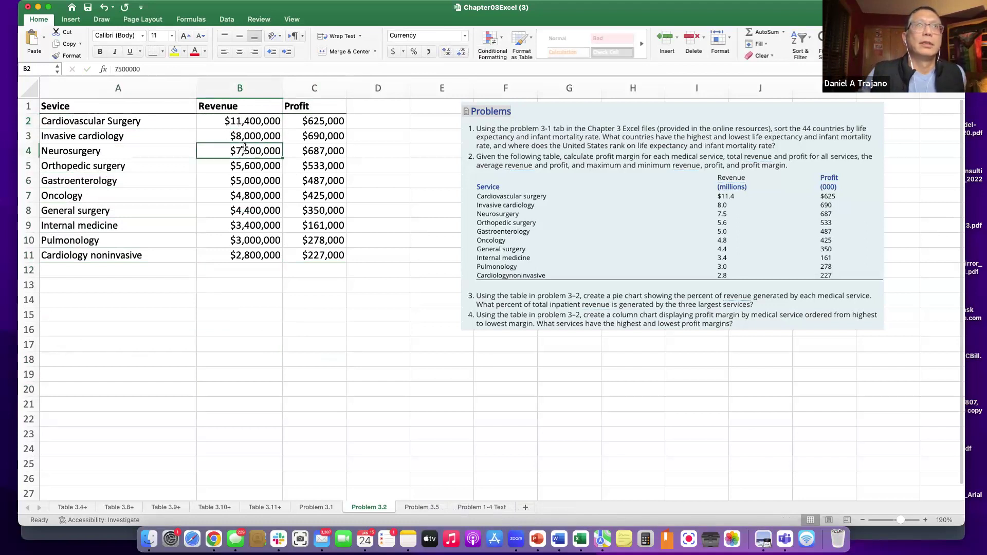
left_click(255, 122)
left_click_drag(267, 121, 262, 253)
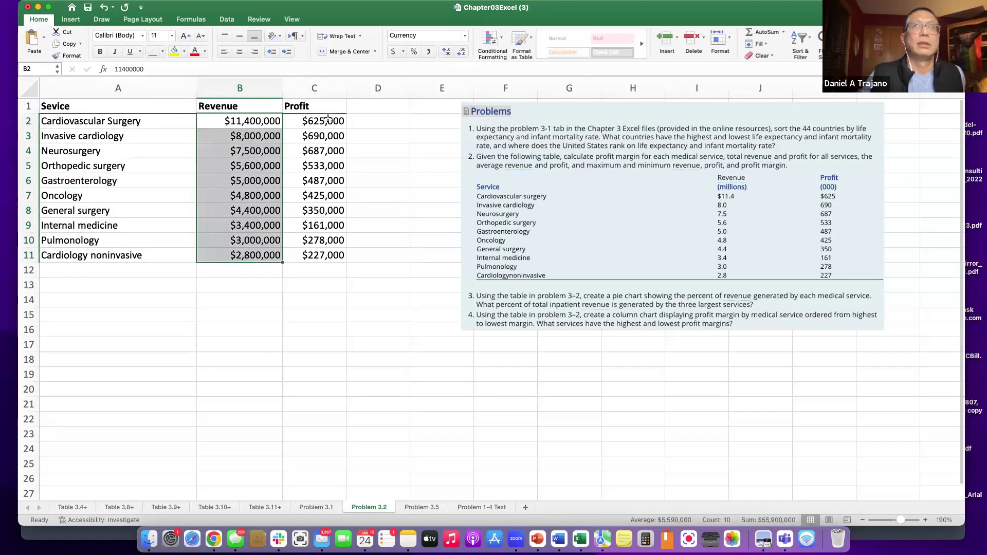
left_click_drag(326, 119, 321, 255)
left_click(322, 284)
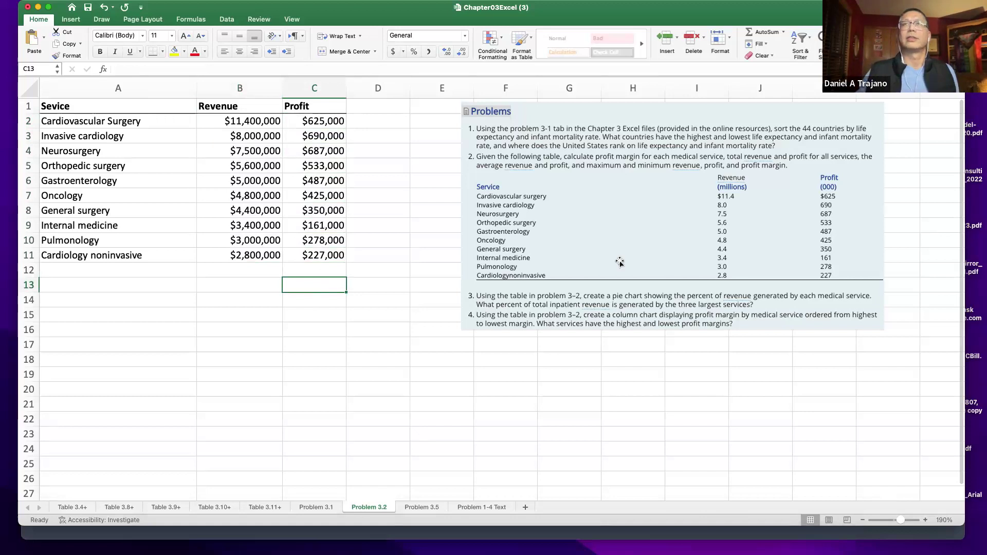
Move the picture of the textbook problems slightly to the right so it clears column E, and compare it with the table in A1:C11.
left_click(577, 109)
mouse_move(577, 108)
left_mouse_down()
mouse_move(611, 106)
mouse_move(594, 105)
left_mouse_up()
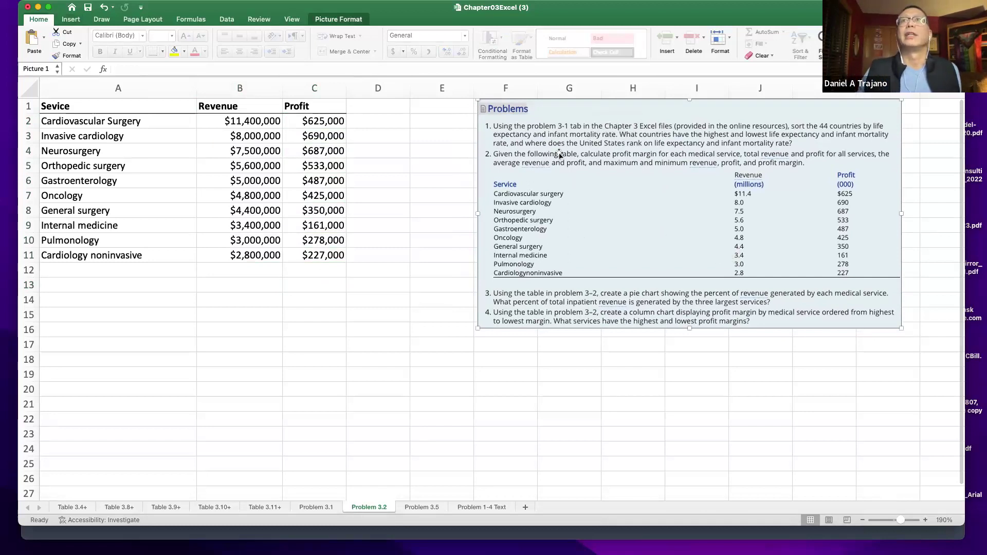
left_click_drag(57, 106, 329, 255)
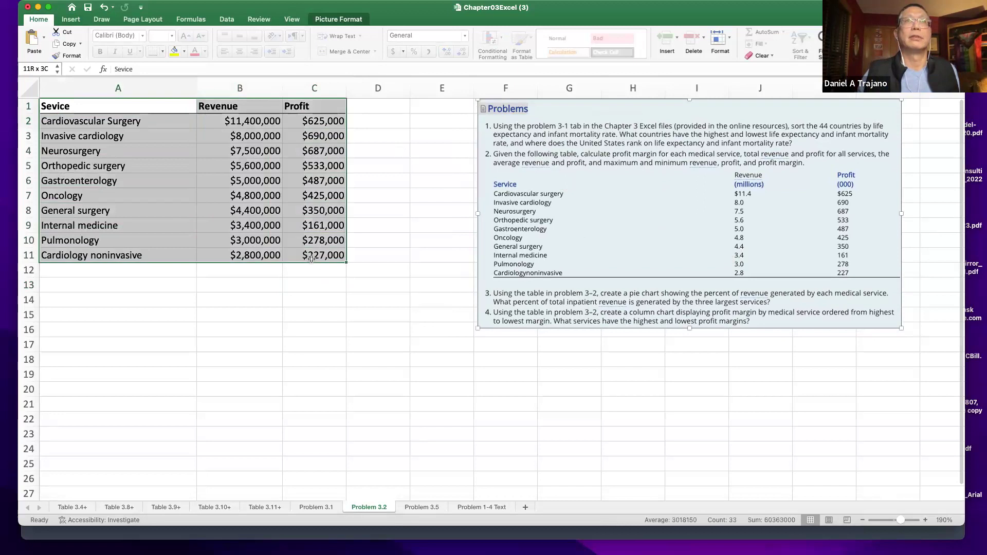
left_click(626, 289)
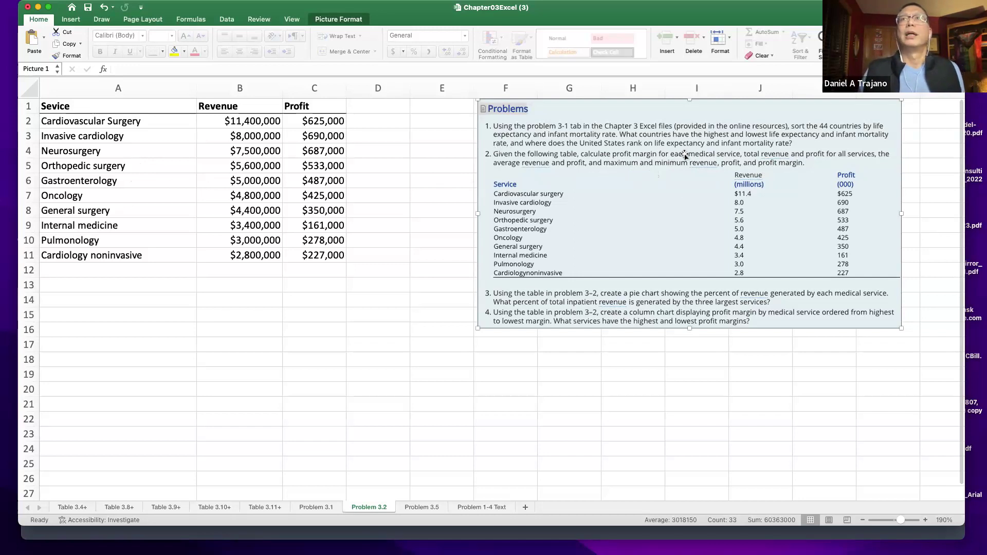
Add the column heading "Profit Margin" in cell D1 beside the Profit heading.
left_click(381, 106)
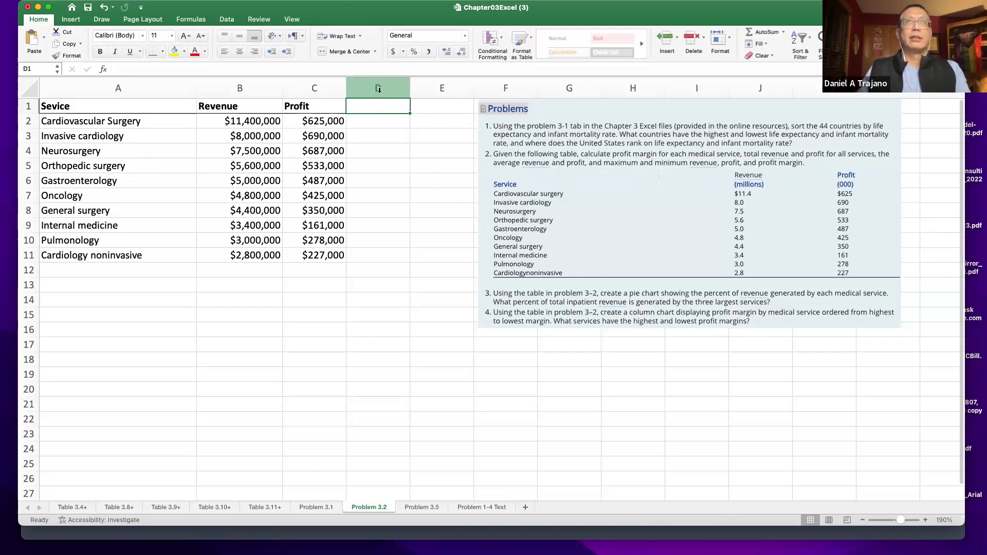
type("P")
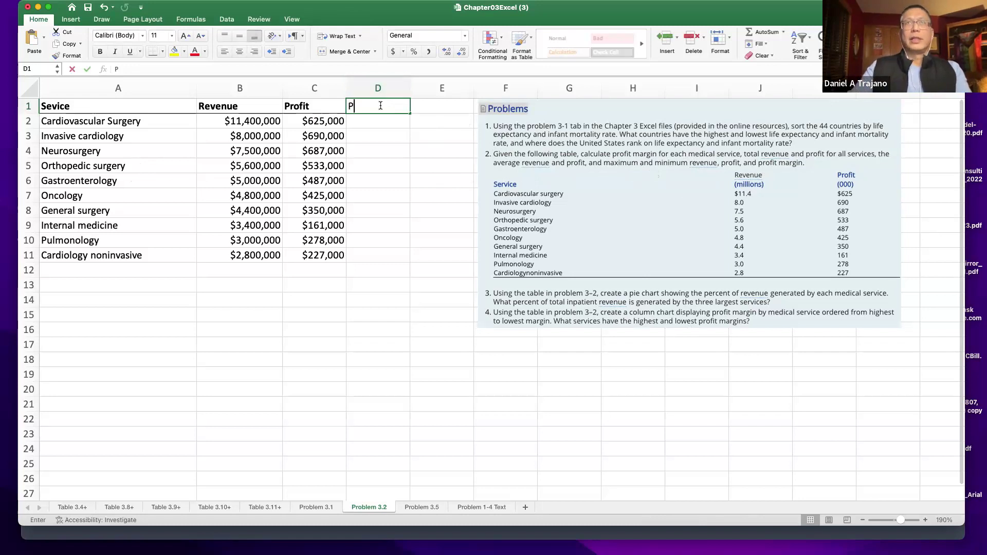
type("rofit")
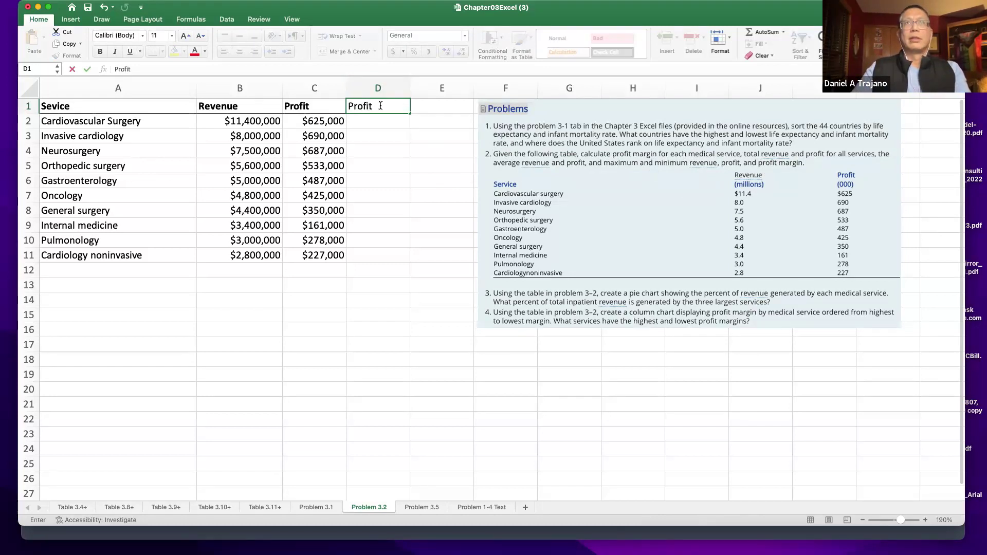
type(" Margin")
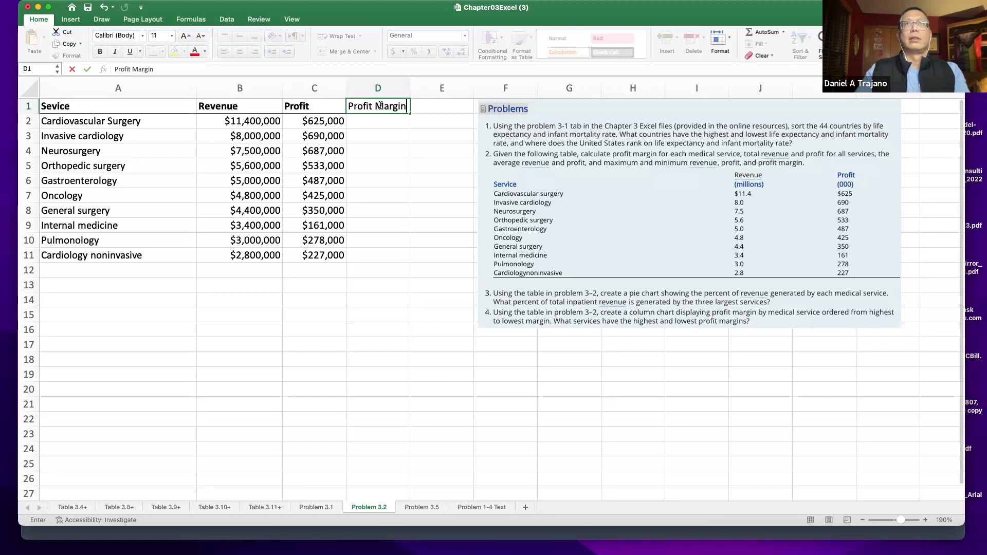
left_click(416, 163)
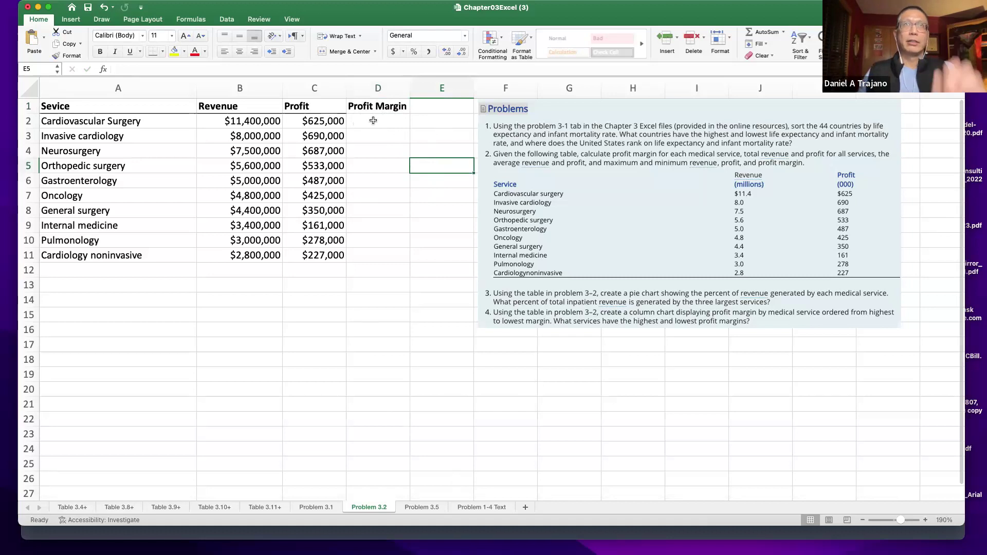
scroll(373, 120, "right", 1)
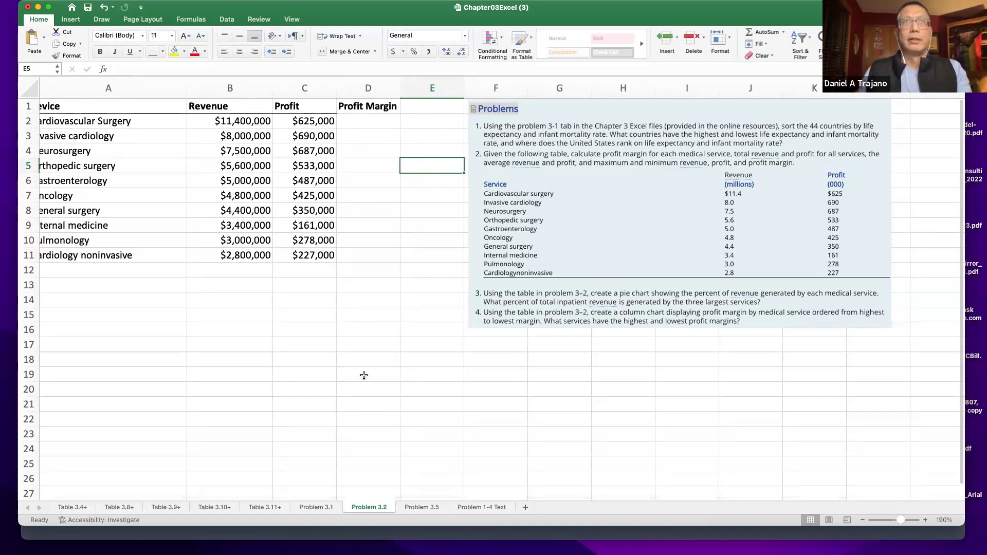
Calculate the profit margin for Cardiovascular Surgery in cell D2 with the formula =C2/B2.
left_click(298, 109)
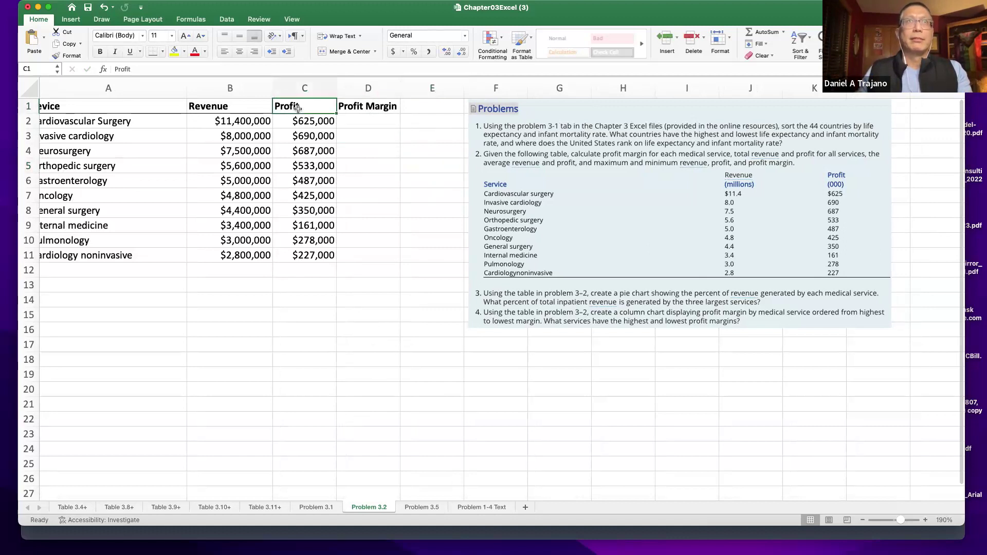
left_click(240, 108)
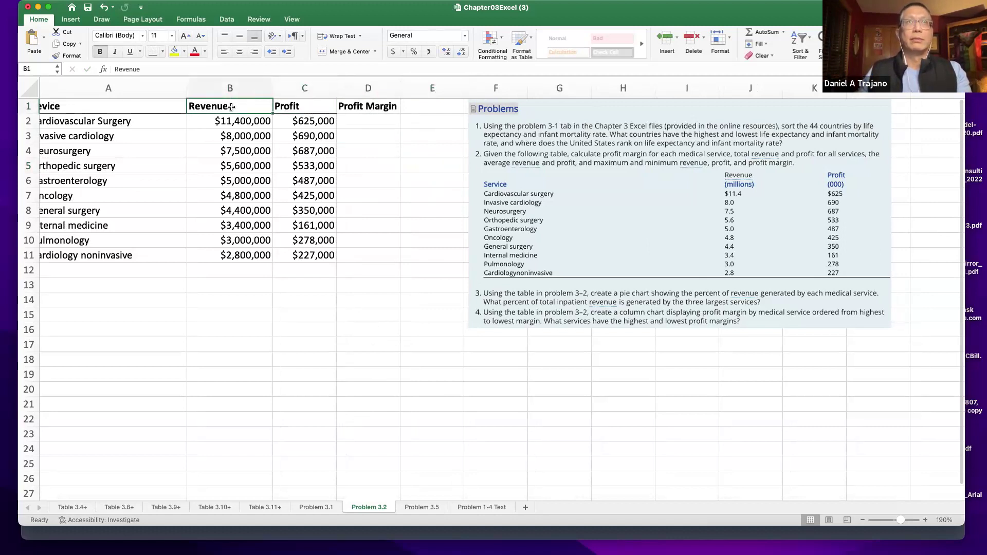
left_click(361, 120)
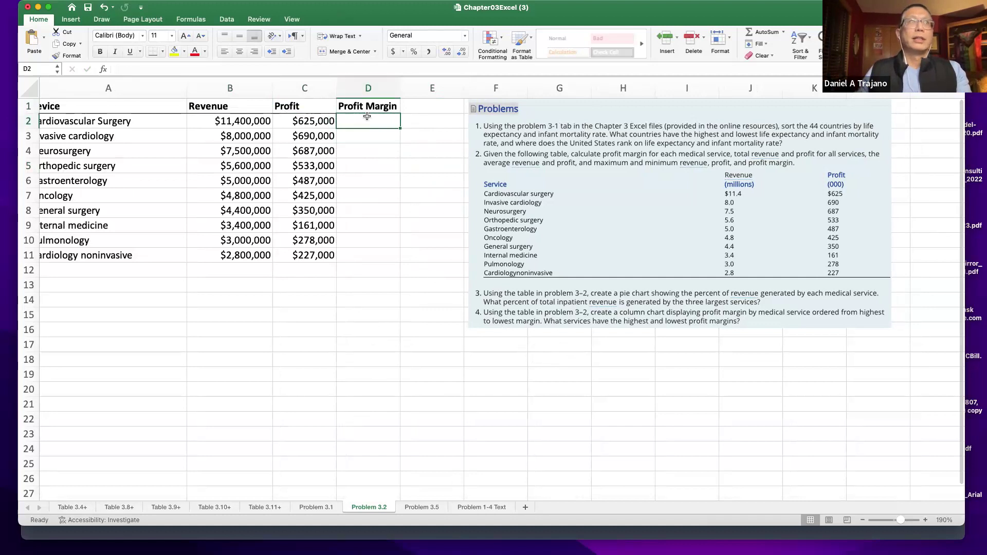
scroll(368, 116, "left", 2)
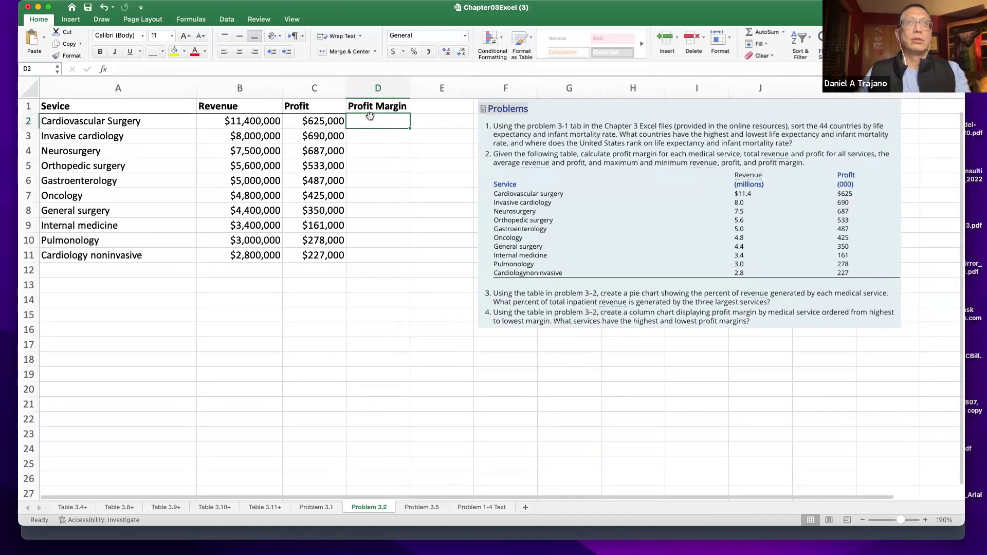
type("=")
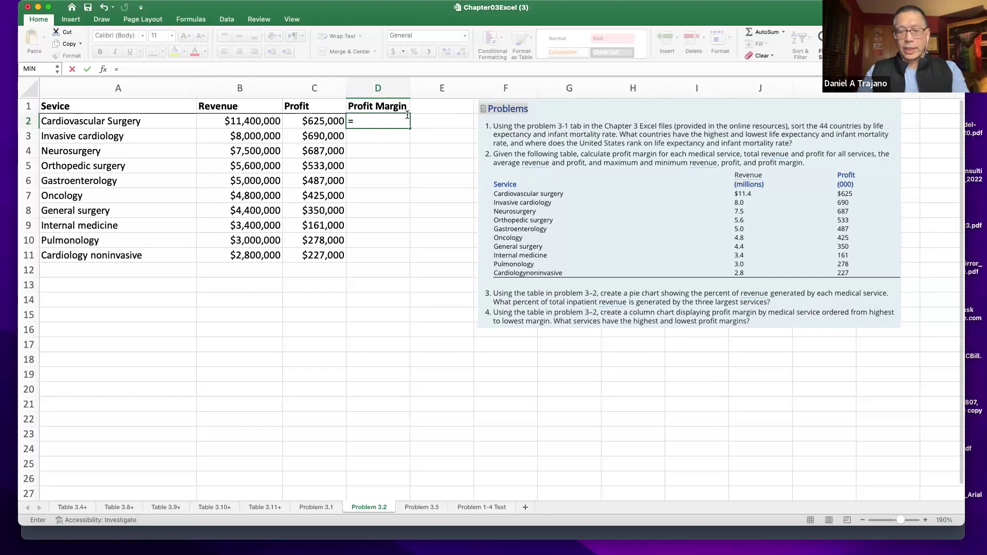
type("C")
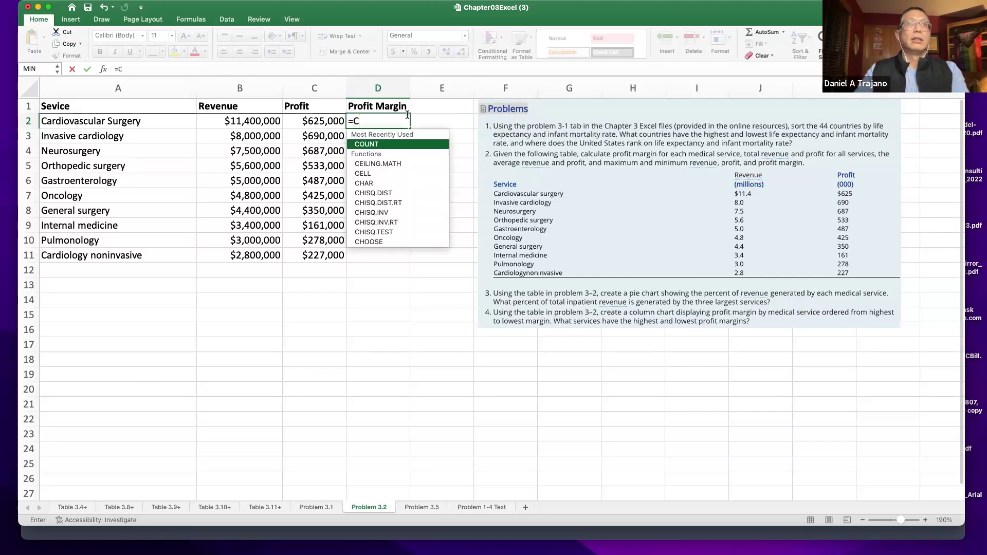
type("2/")
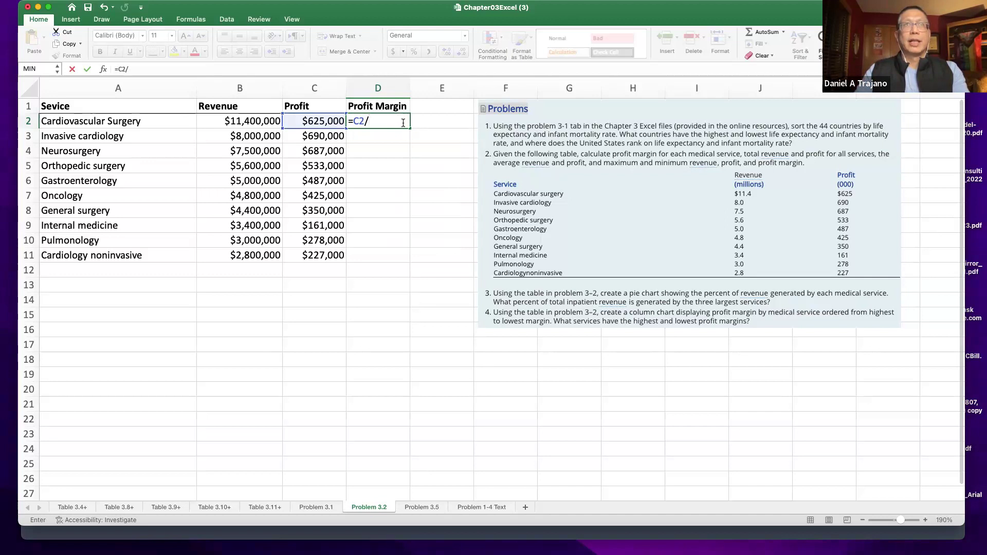
type("B")
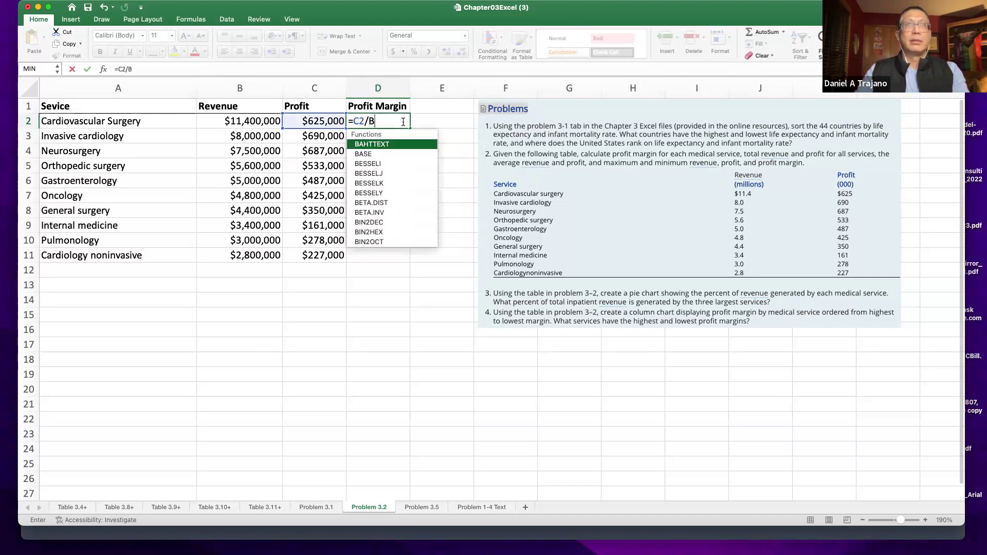
type("2")
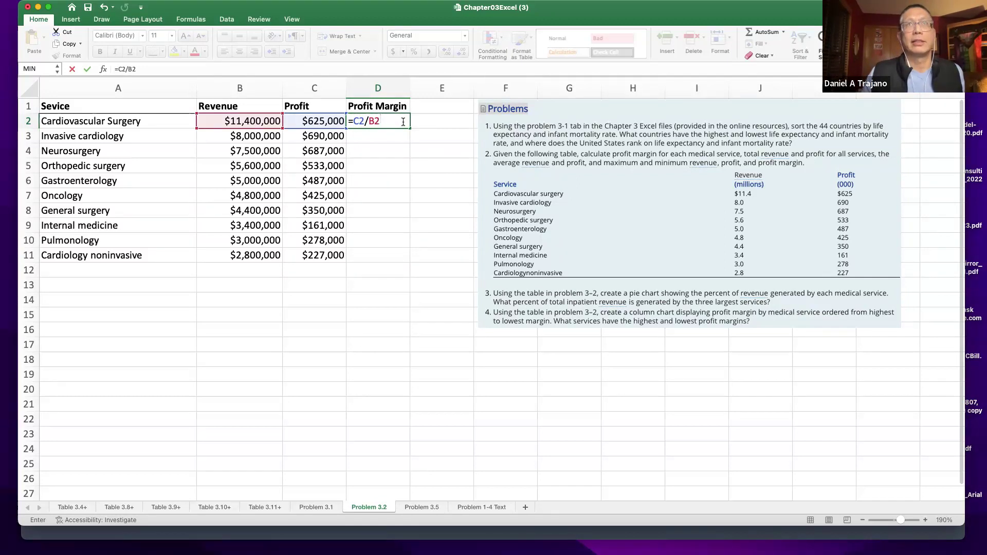
key("Return")
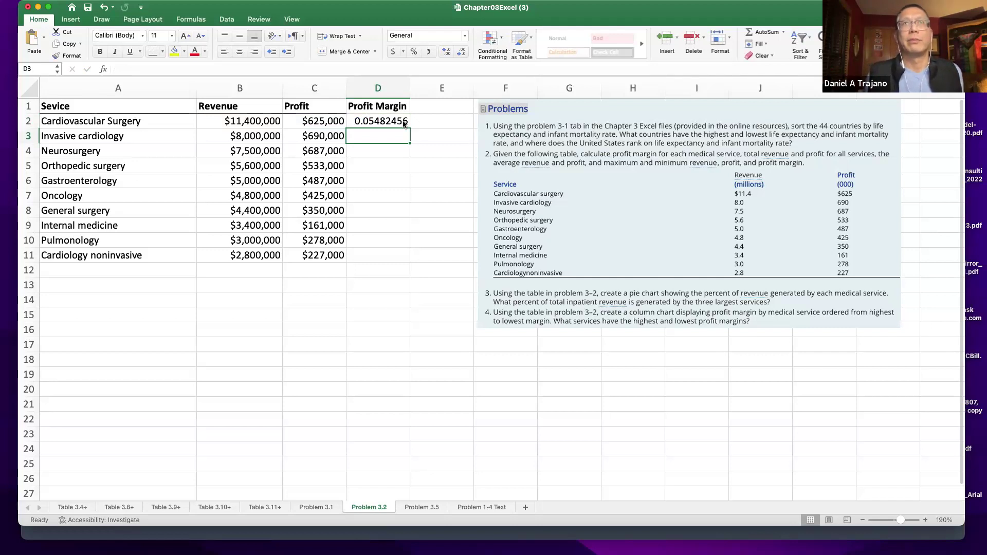
Try the Percentage number format on the Cardiovascular Surgery profit margin in D2, and undo it.
left_click(384, 118)
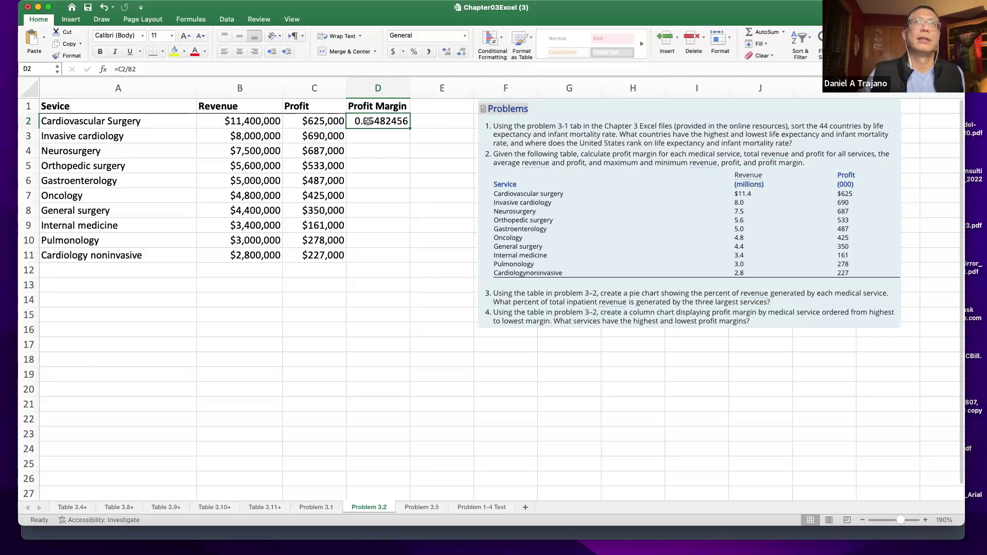
left_click(37, 19)
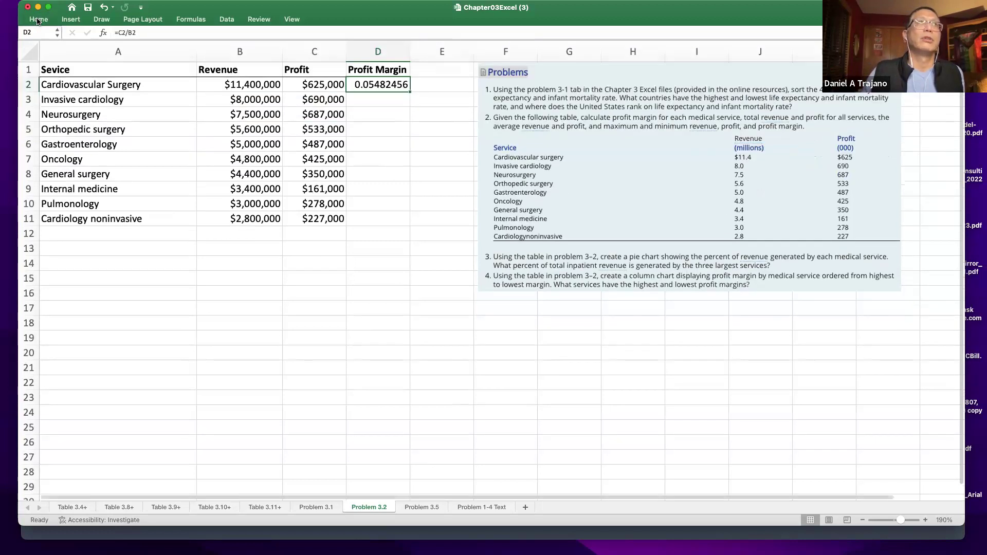
left_click(38, 19)
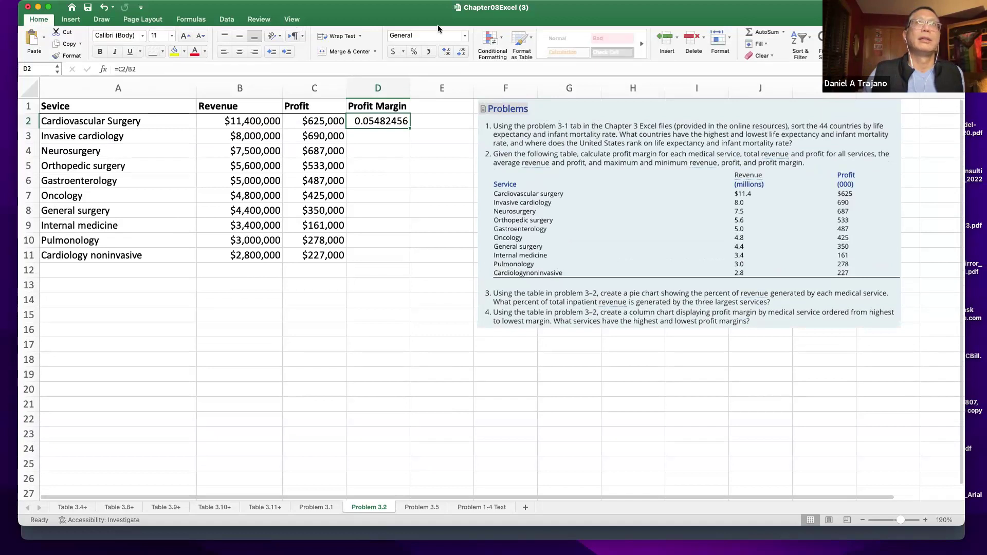
left_click(465, 37)
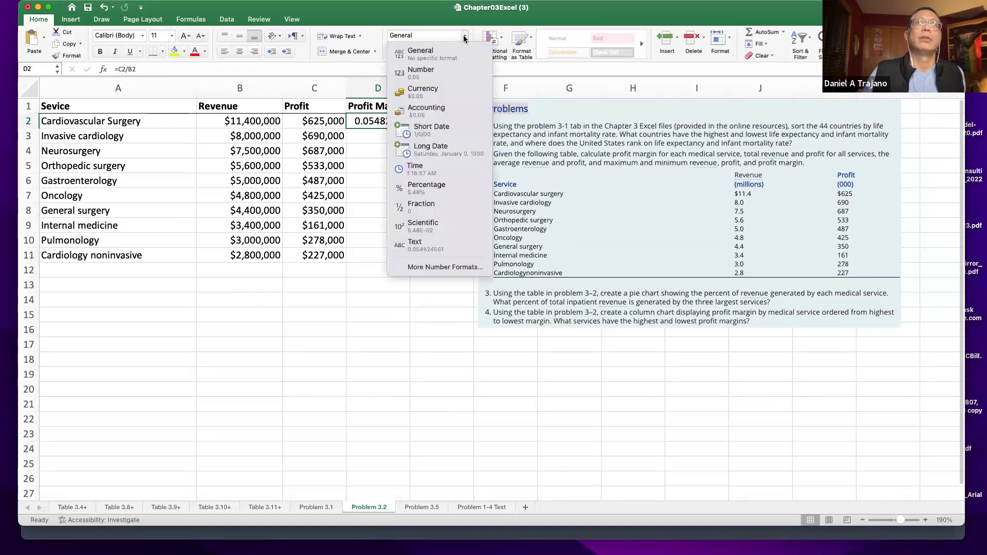
left_click(433, 188)
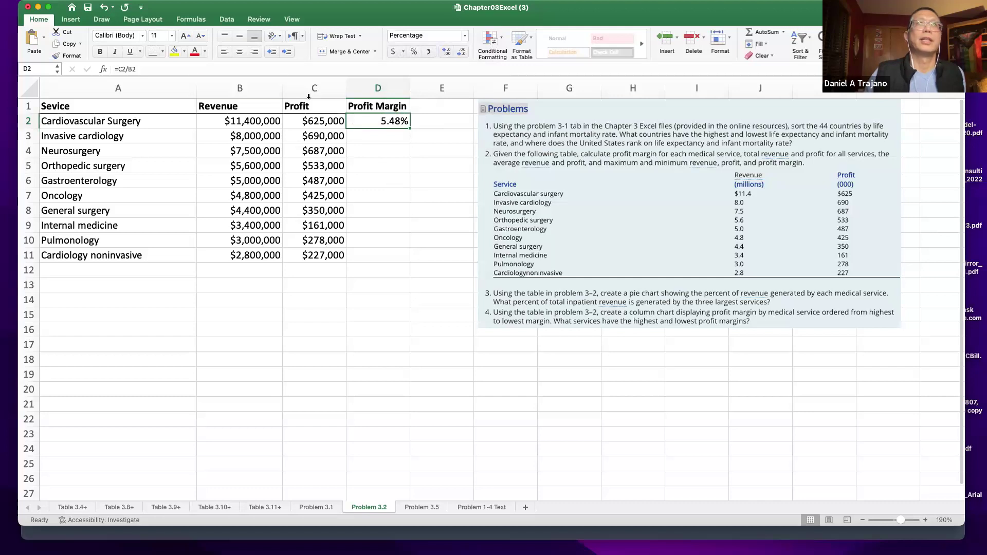
left_click(103, 7)
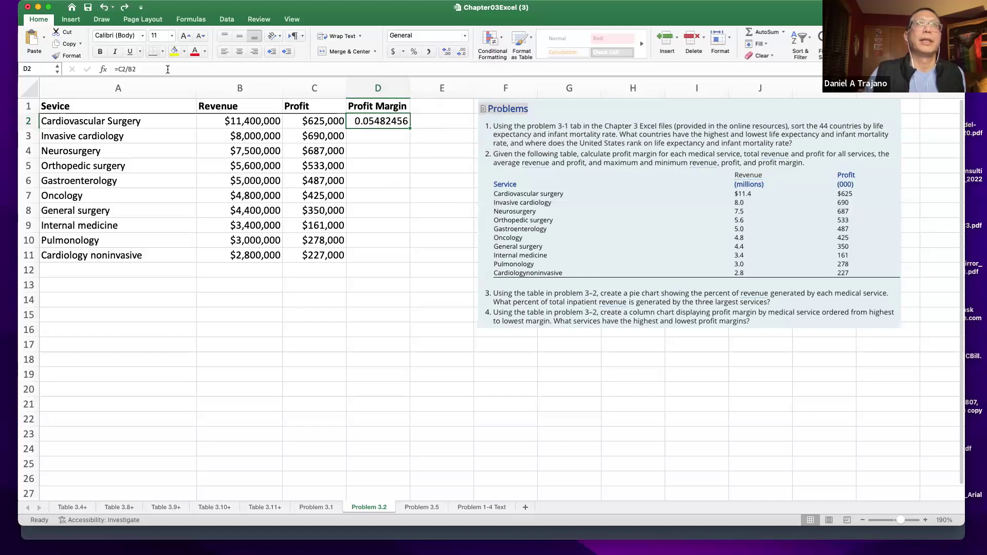
left_click(466, 36)
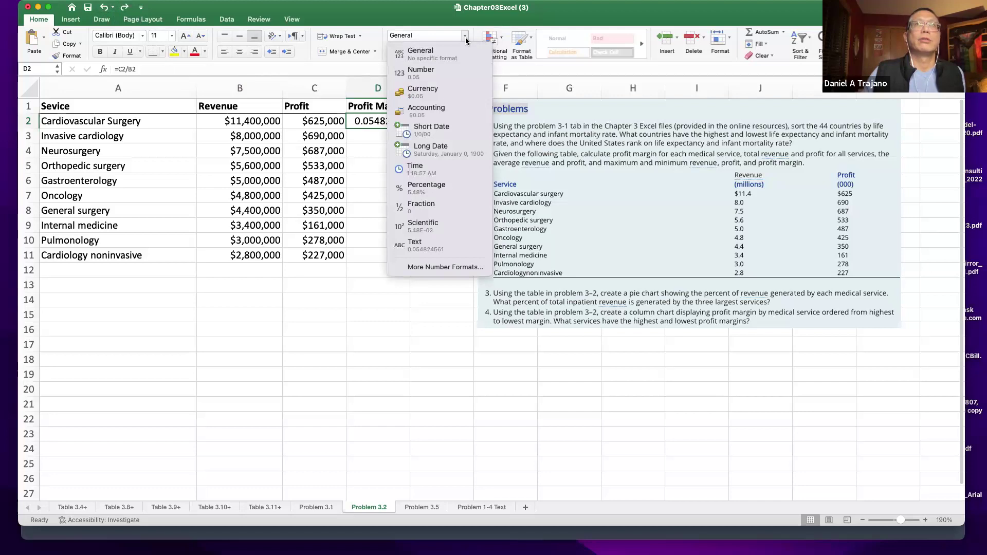
left_click(380, 23)
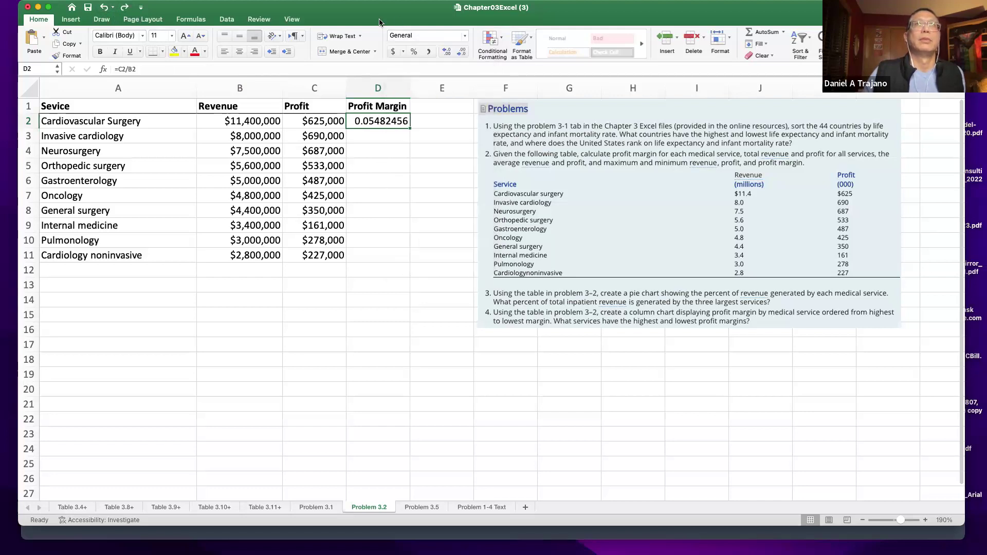
left_click(404, 52)
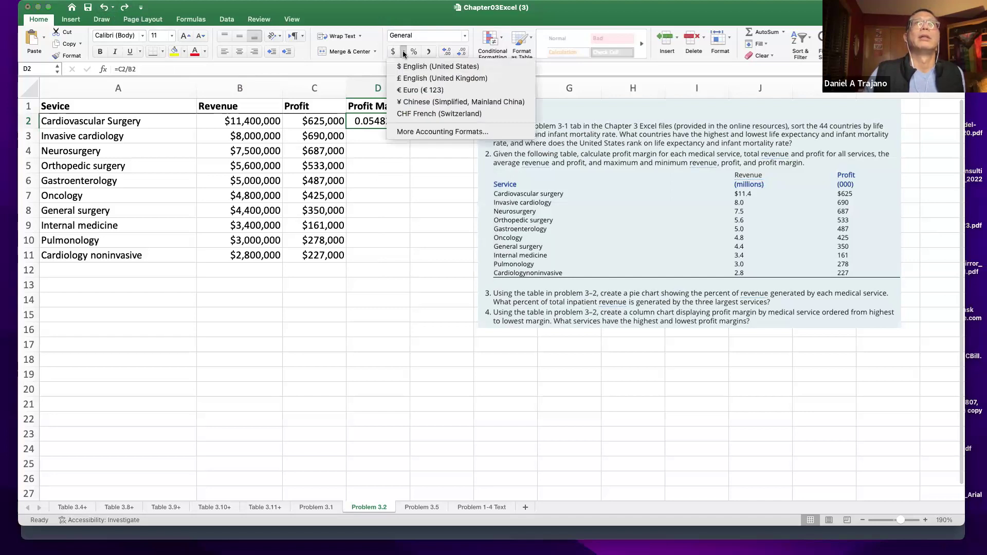
left_click(364, 23)
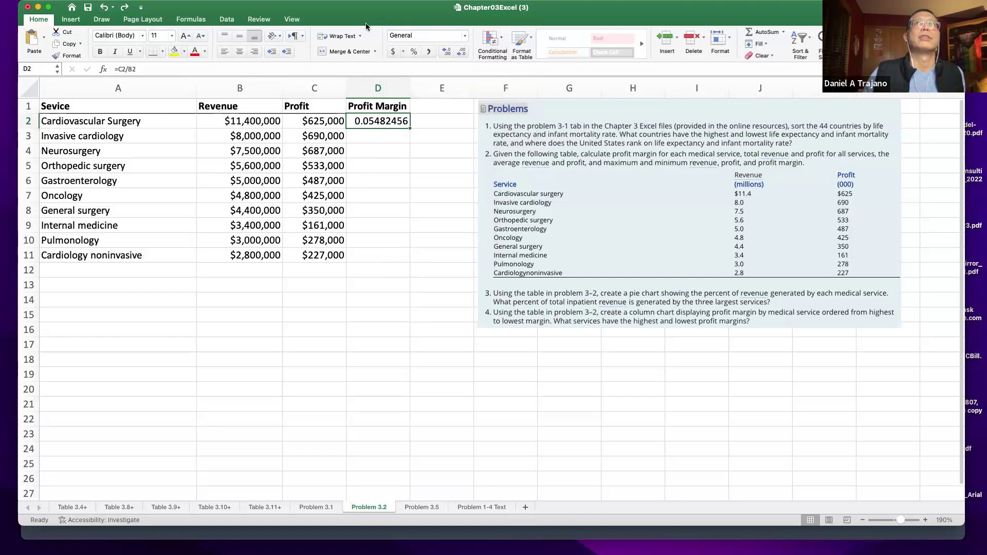
Format the Cardiovascular Surgery profit margin in D2 as a percentage with two decimal places.
left_click(414, 52)
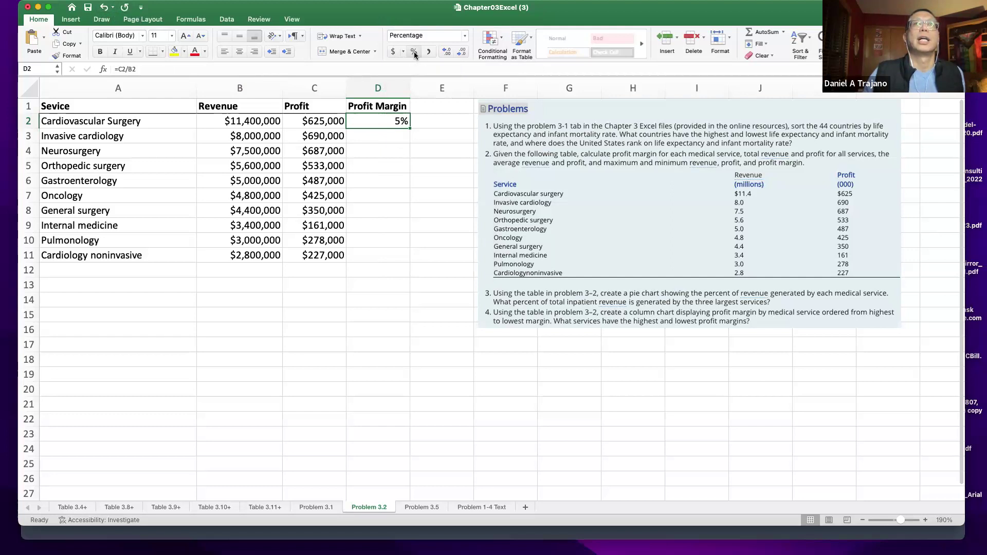
left_click(446, 53)
left_click(446, 53)
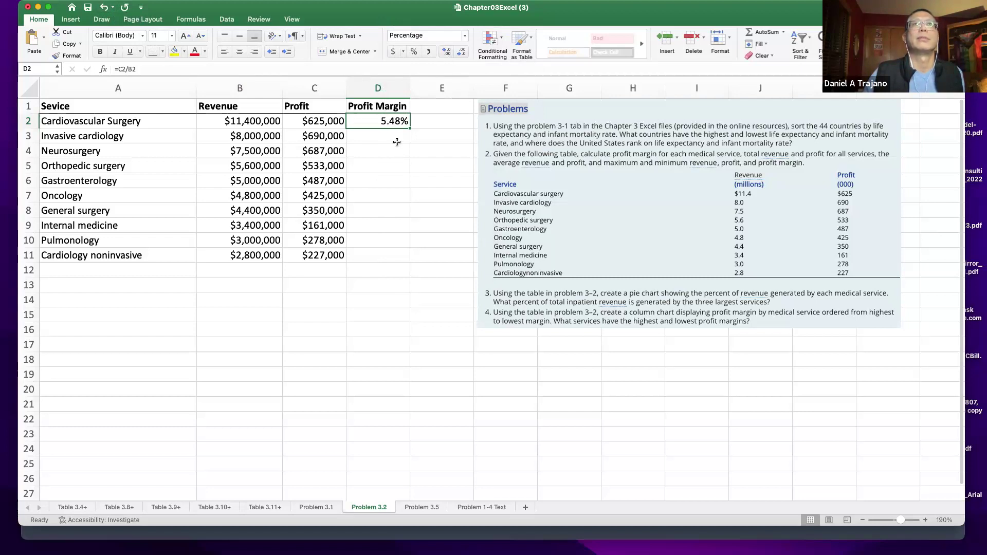
left_click(396, 139)
left_click(396, 122)
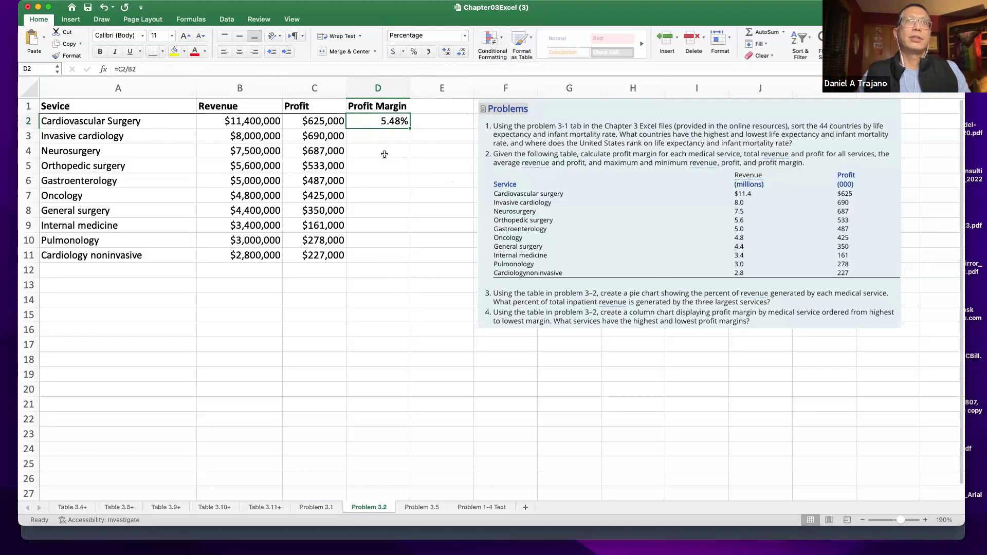
left_click_drag(381, 139, 382, 152)
left_click(376, 120)
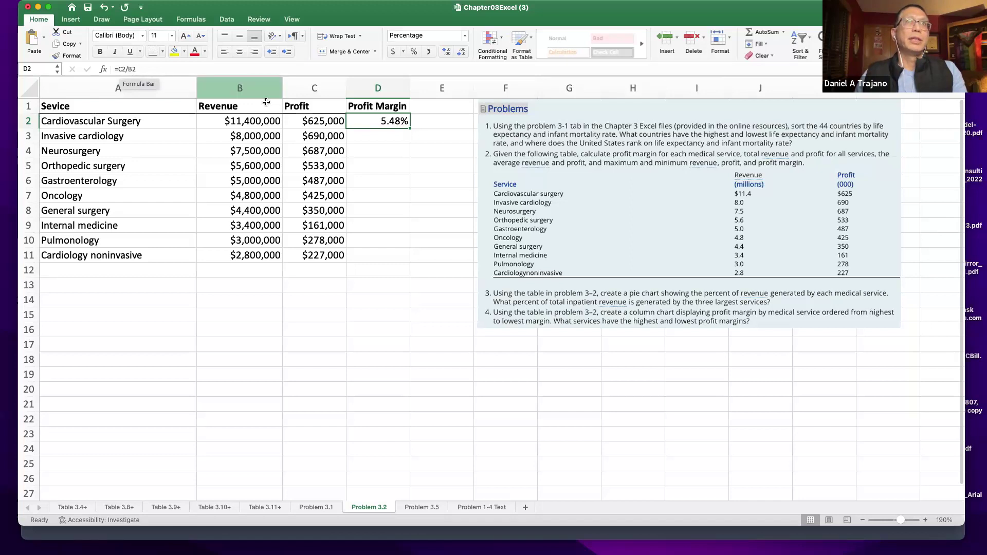
left_click(324, 121)
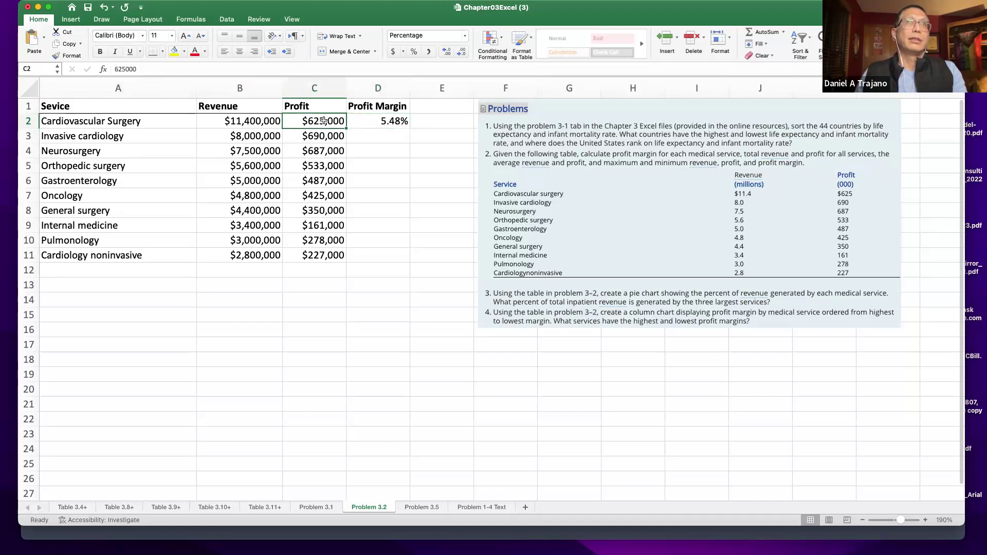
left_click(391, 122)
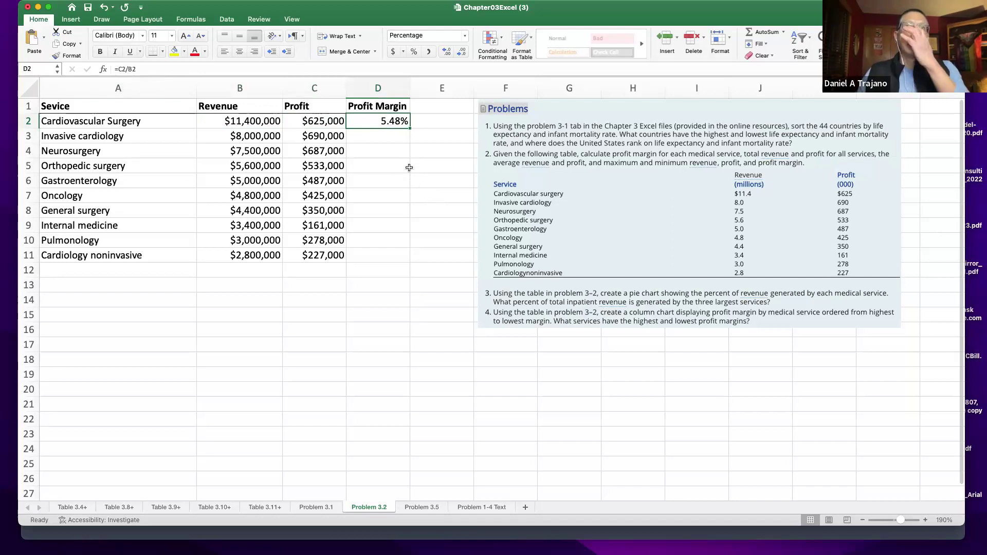
Calculate the profit margin for Invasive cardiology in cell D3 with the formula =C3/B3.
left_click(390, 136)
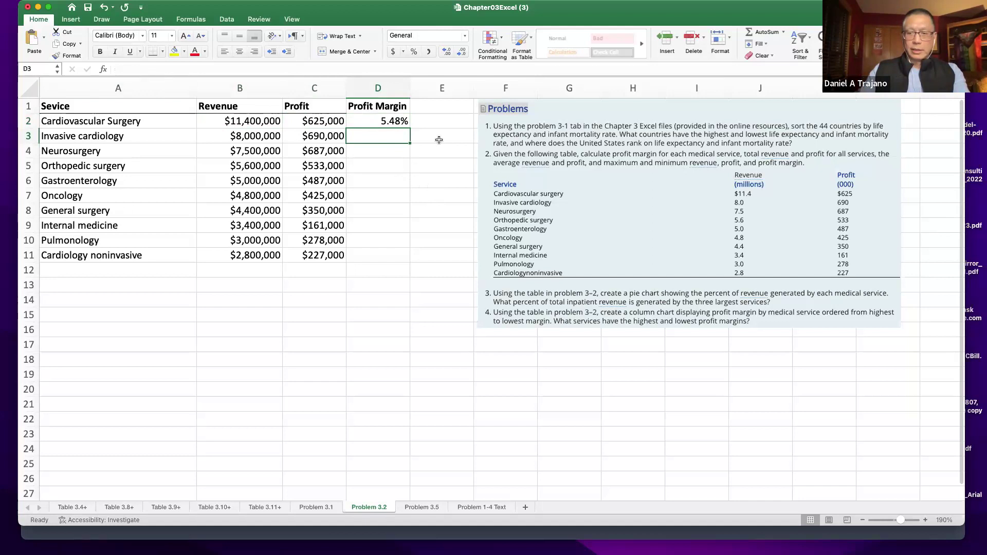
type("=")
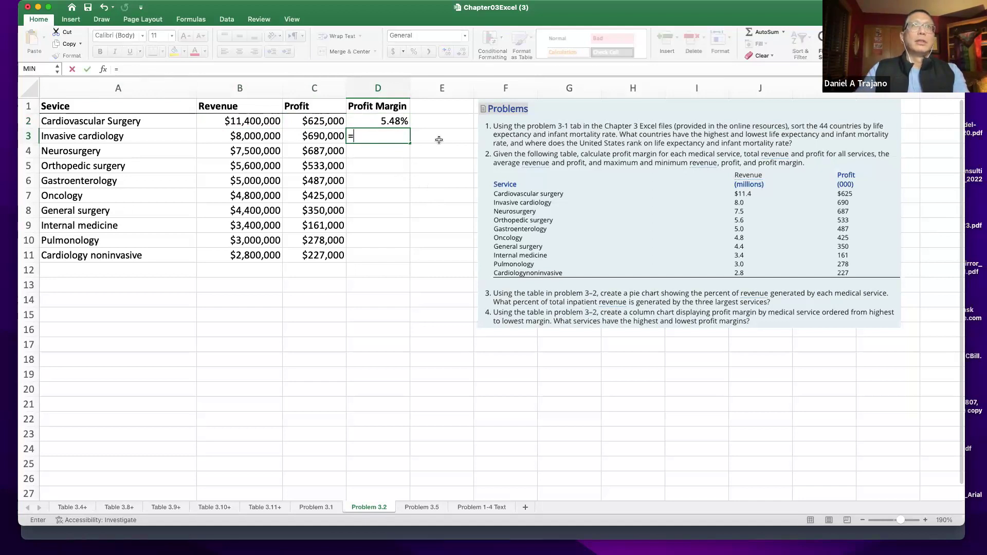
type("C3")
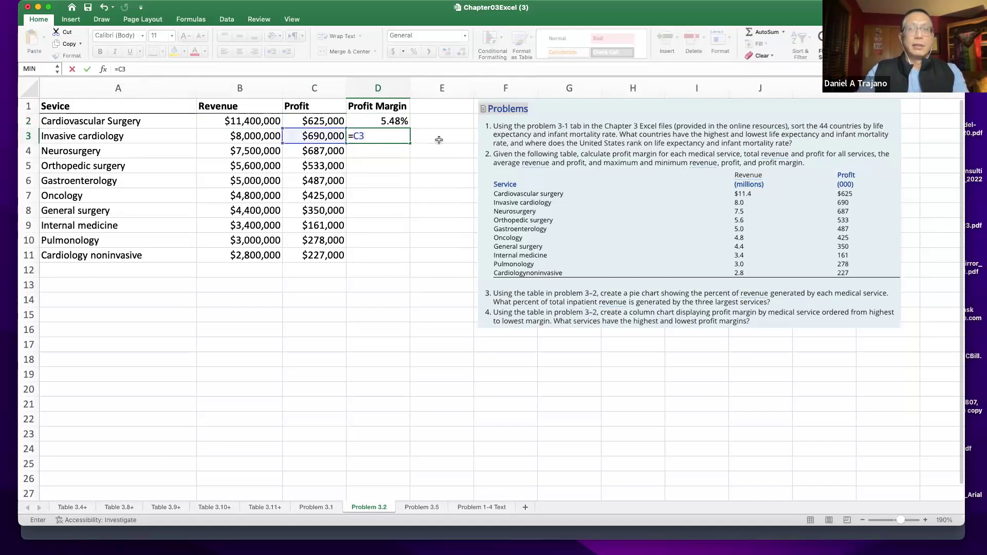
type("/B")
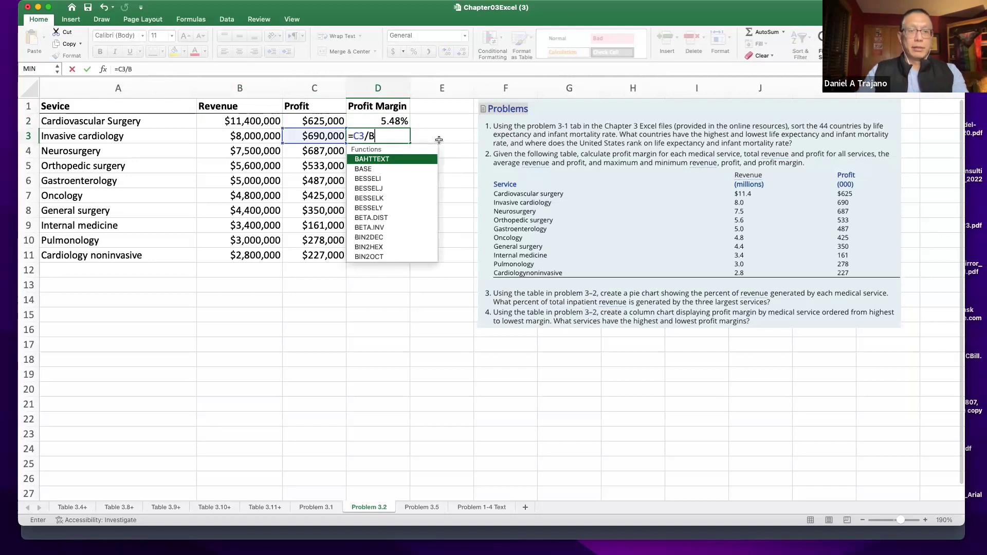
type("3")
key("Return")
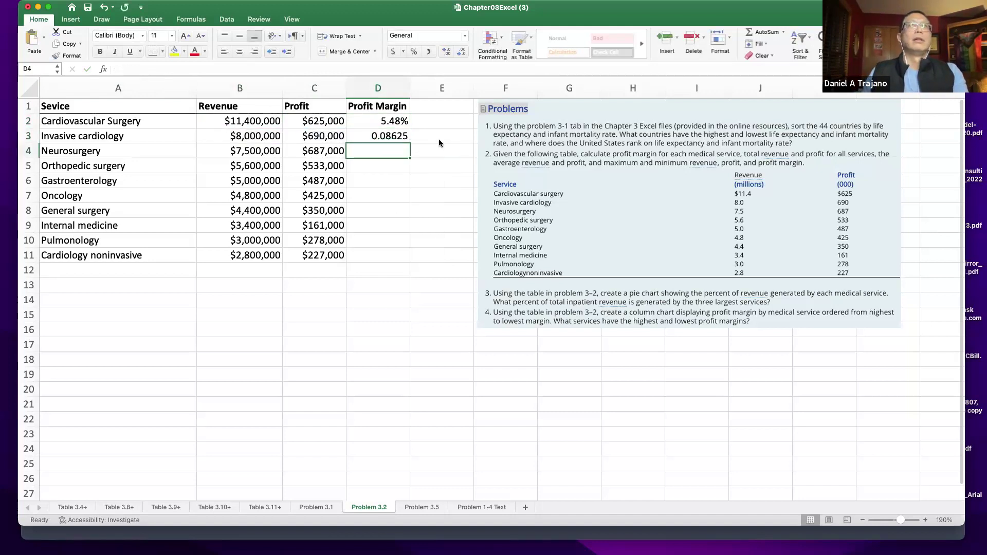
Format the whole Profit Margin range D2:D11 as percentages with two decimal places.
left_click(396, 135)
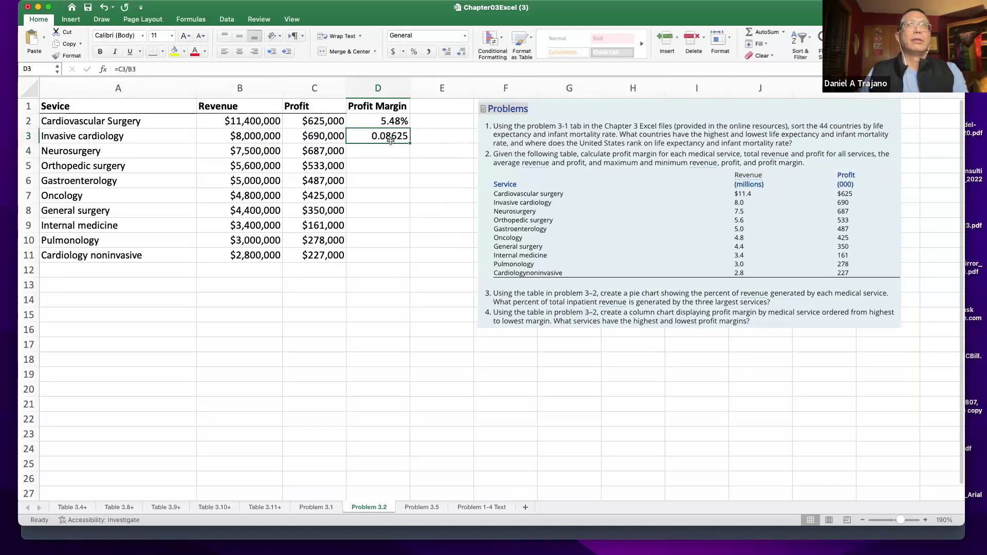
left_click_drag(392, 120, 392, 256)
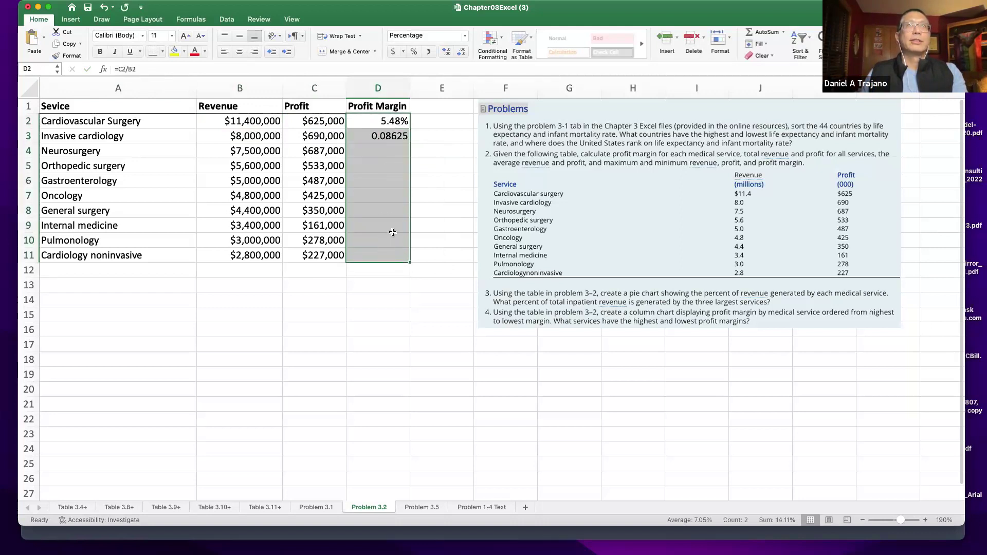
left_click(414, 53)
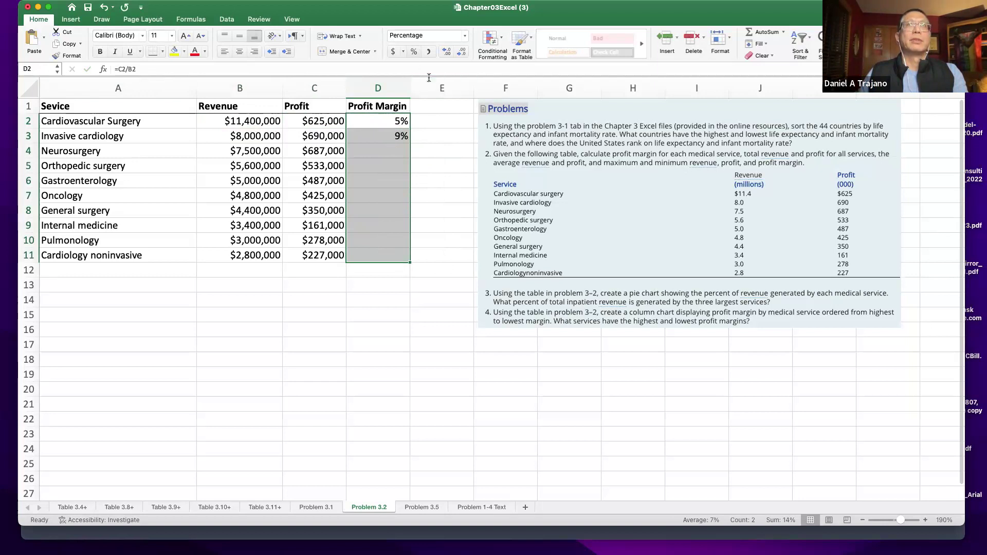
left_click(446, 54)
left_click(446, 54)
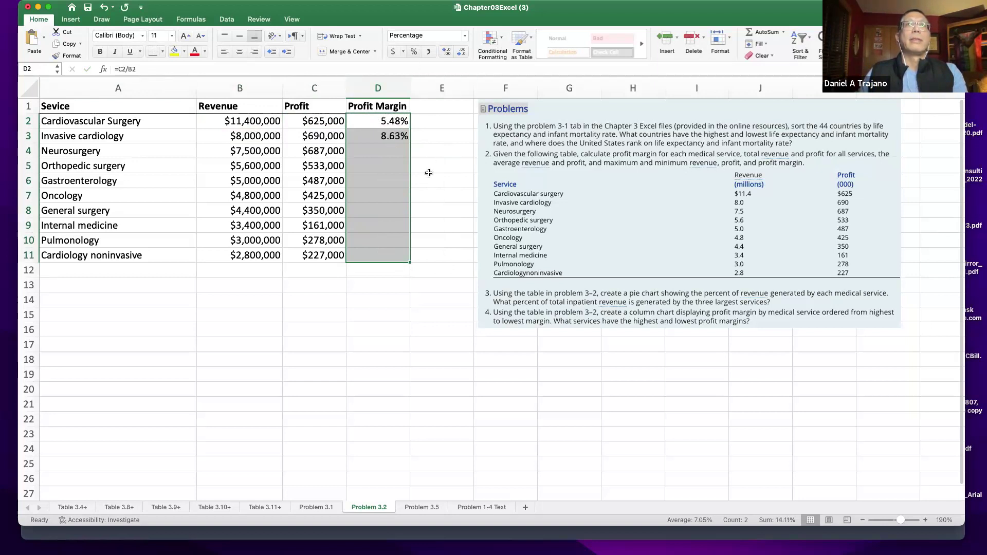
Clear the Invasive cardiology profit margin formula from cell D3.
left_click(384, 271)
left_click(388, 134)
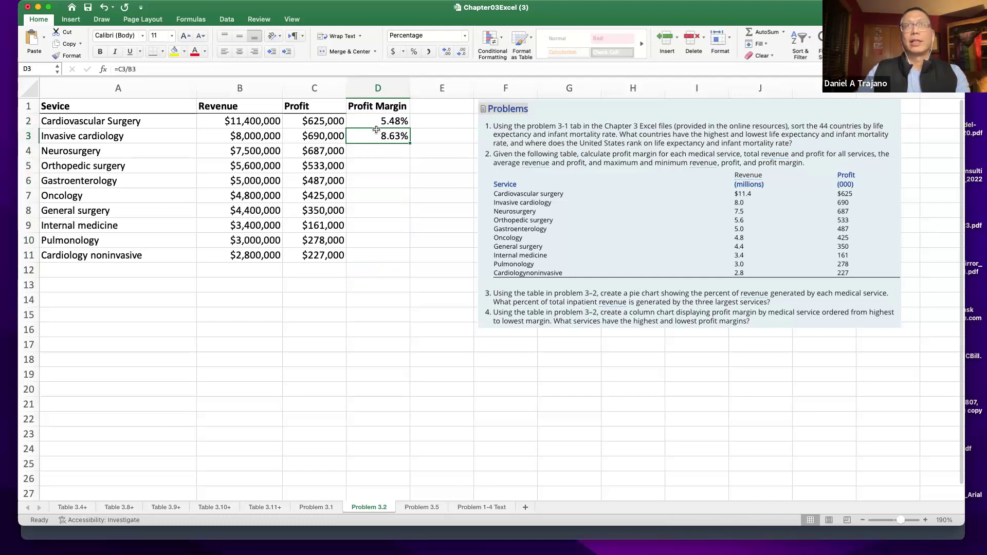
key("Delete")
left_click(400, 227)
Copy the Cardiovascular Surgery profit margin formula from D2 and paste it into D3:D11.
left_click(382, 121)
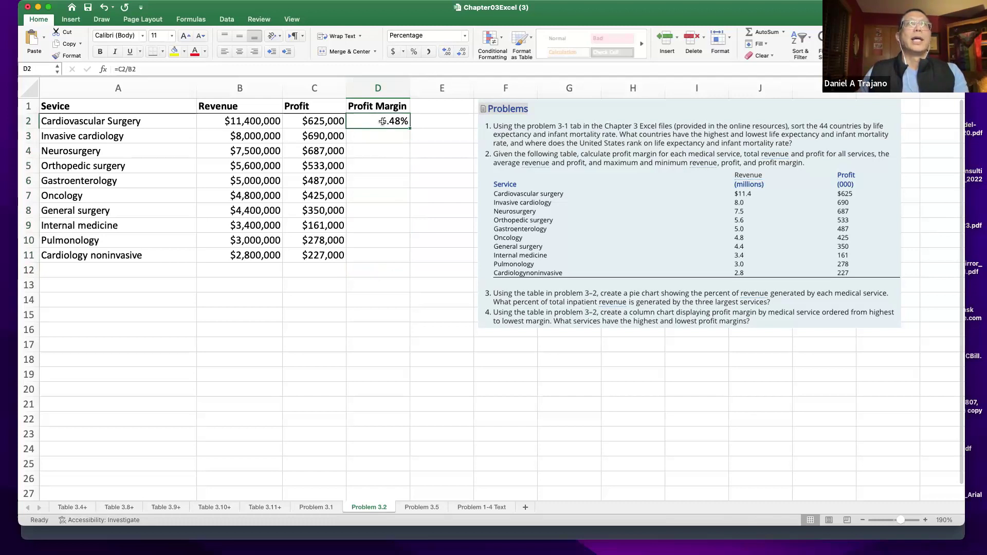
left_click(62, 46)
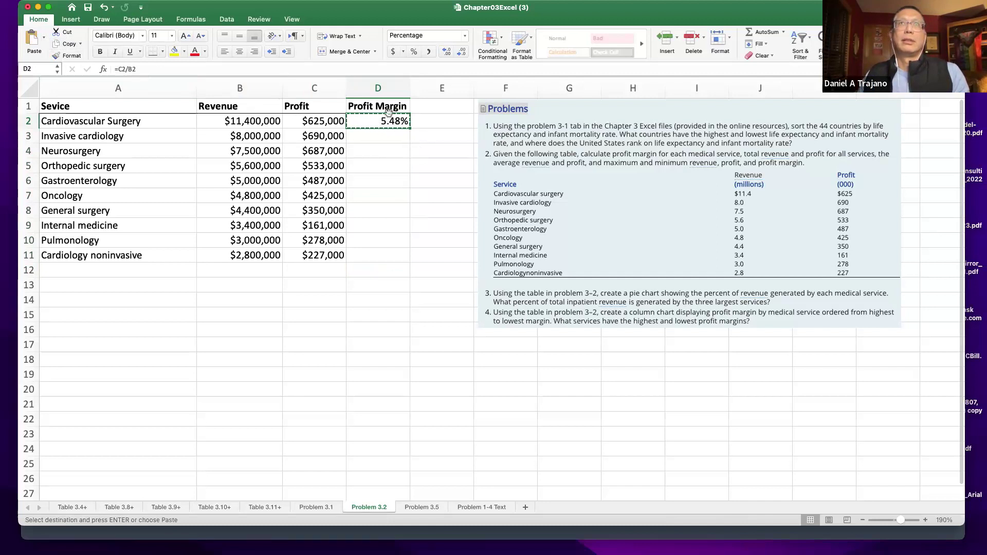
left_click(386, 135)
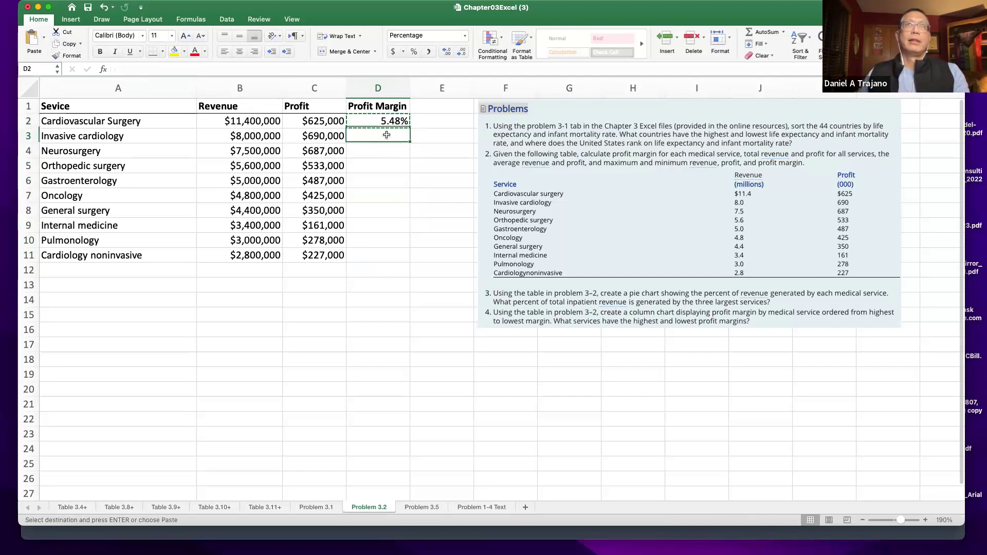
left_click_drag(385, 158, 379, 254)
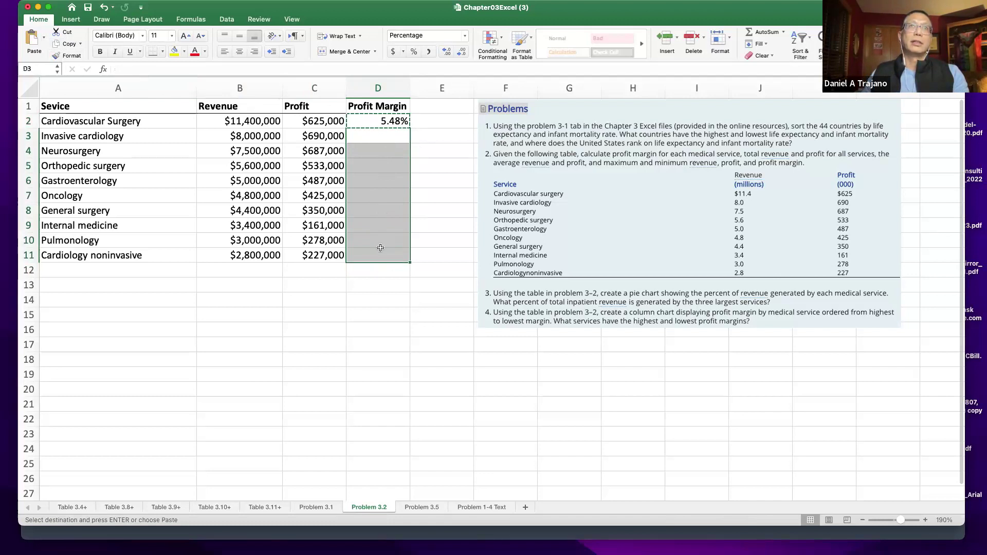
left_click(31, 38)
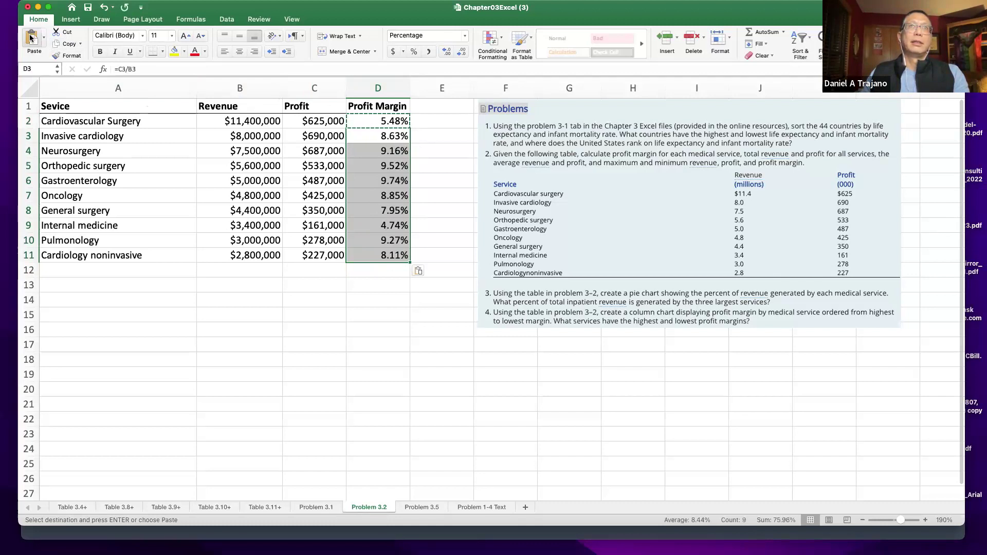
left_click(343, 324)
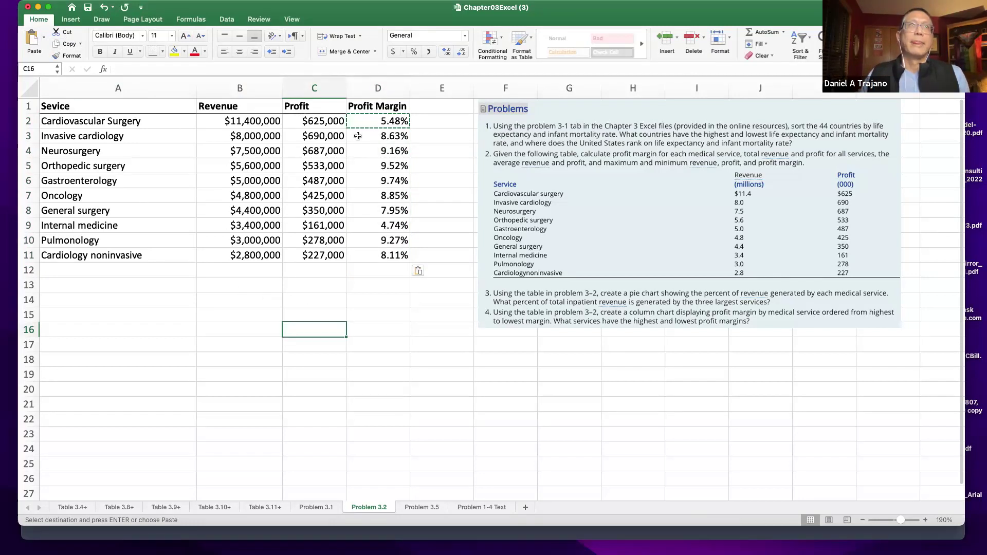
Check the profit margin formulas in D2, D3 and D4, and undo the paste into D3:D11.
left_click(367, 120)
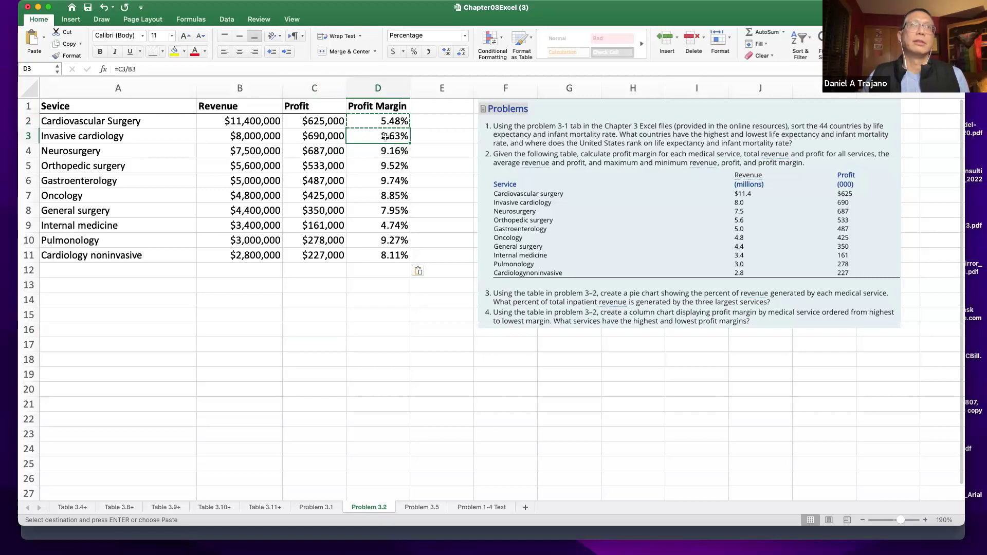
left_click(389, 120)
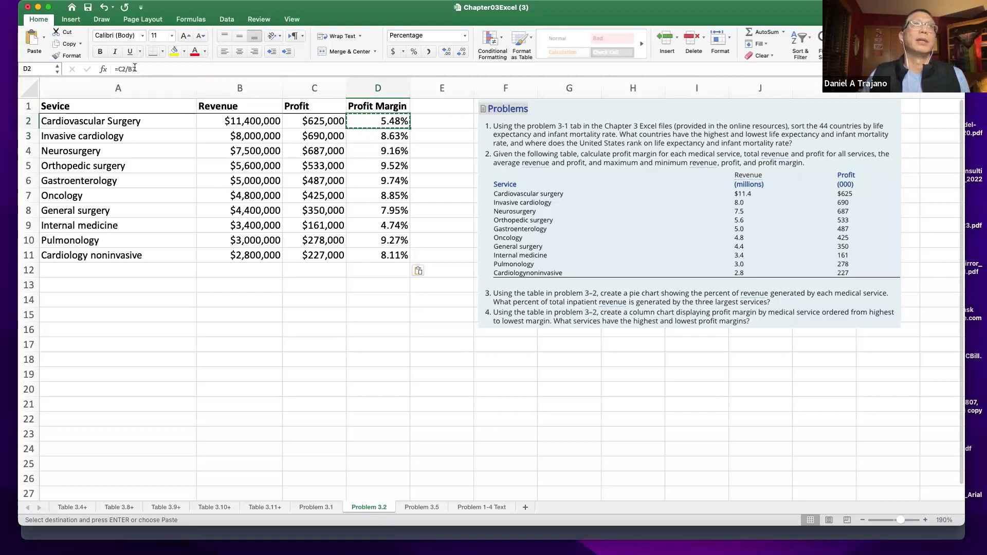
left_click(378, 135)
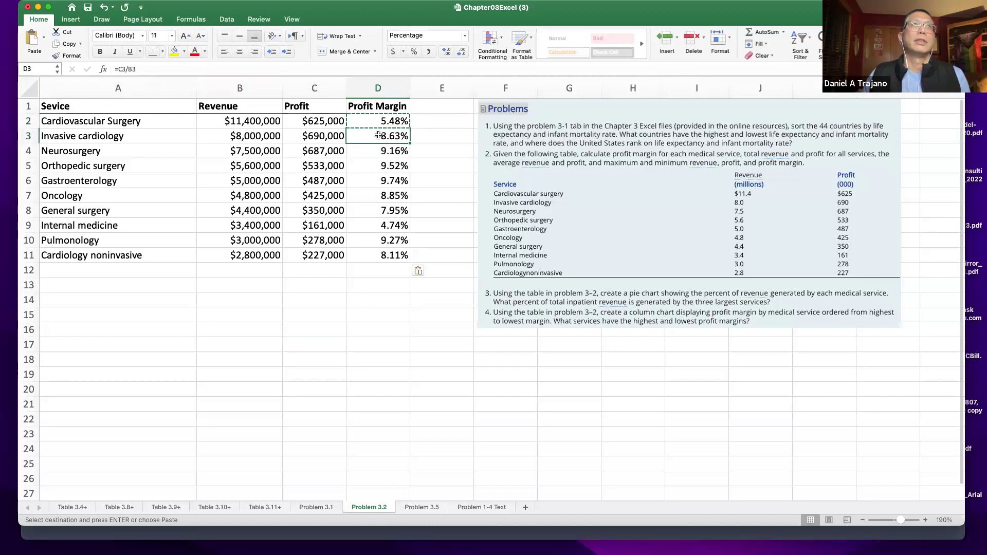
left_click(387, 151)
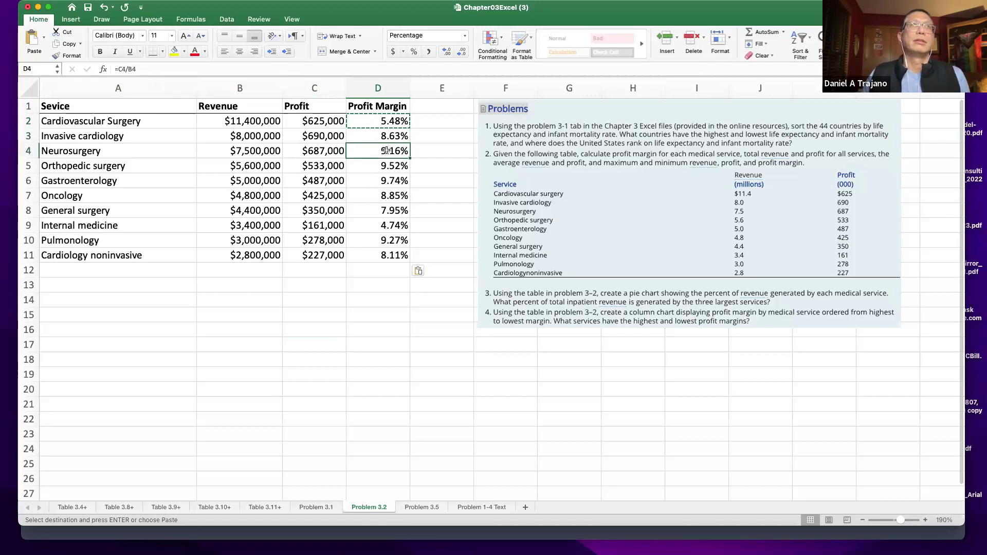
left_click(387, 287)
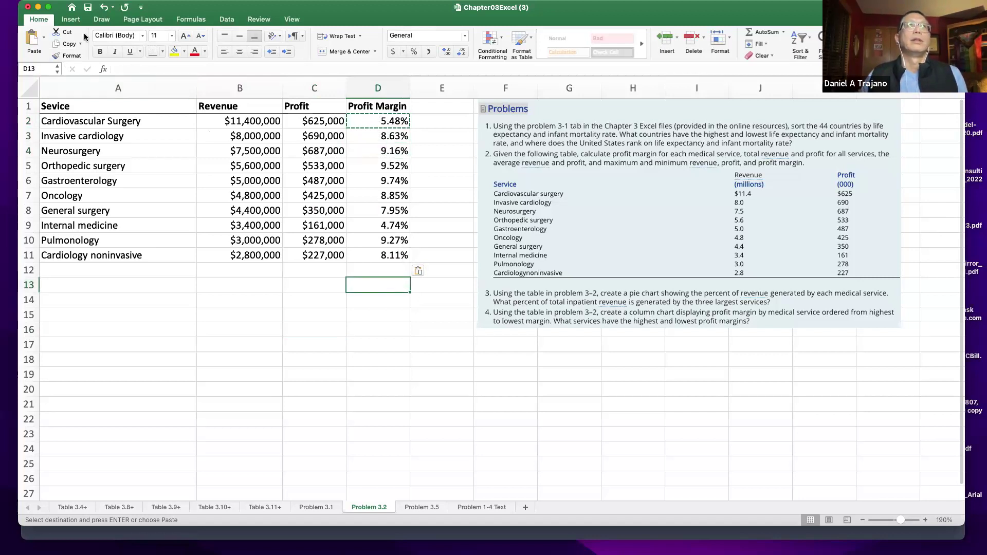
left_click(103, 7)
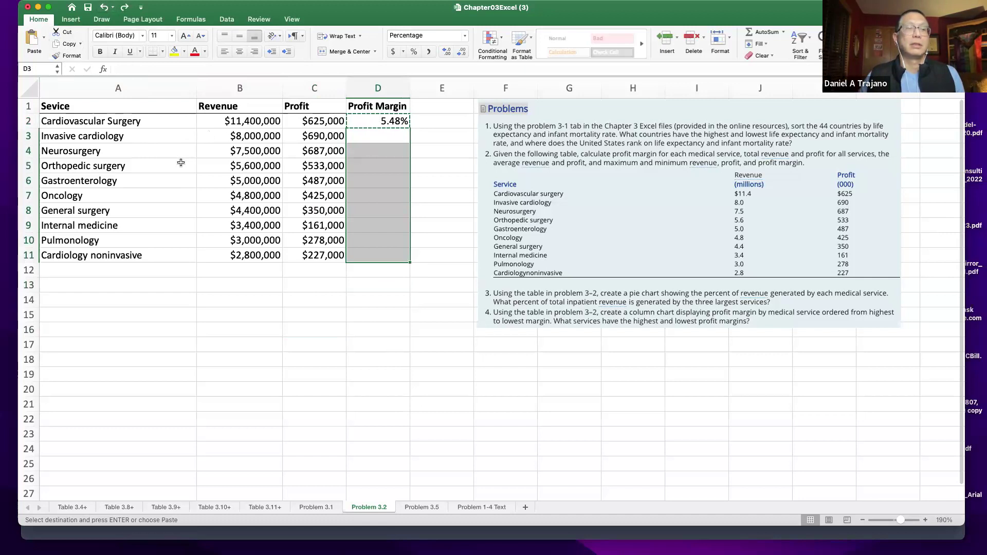
key("Escape")
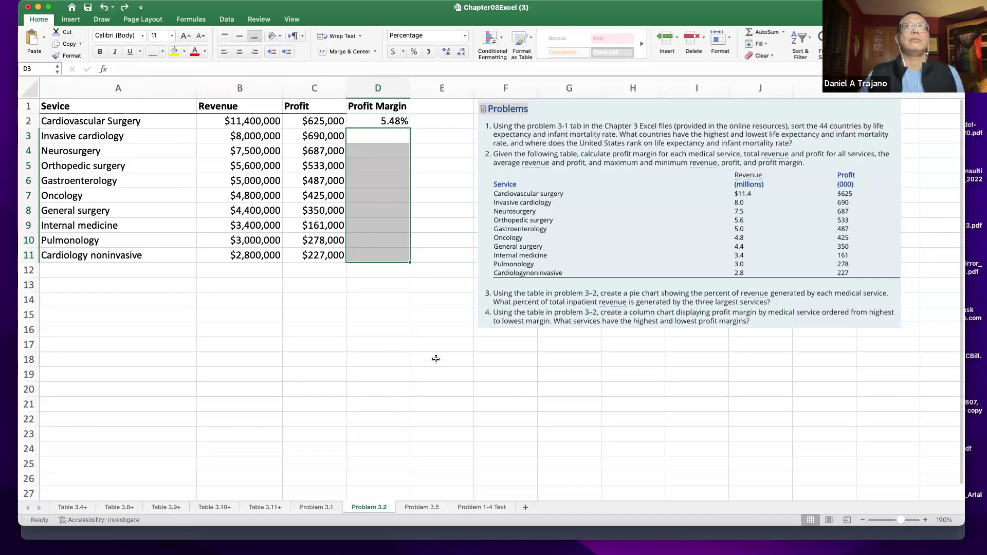
left_click(386, 349)
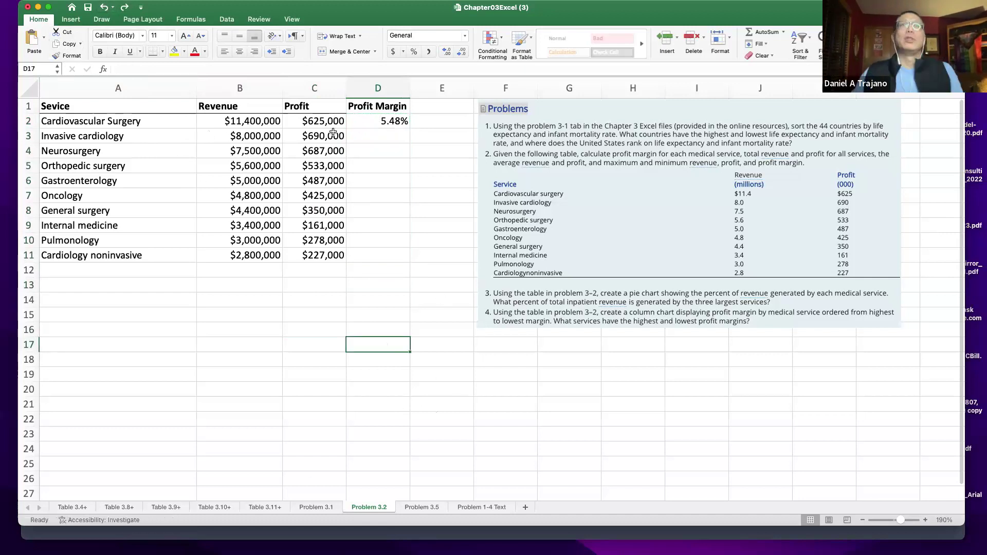
Fill the profit margin formula from D2 down through D11 with the fill handle.
left_click(386, 122)
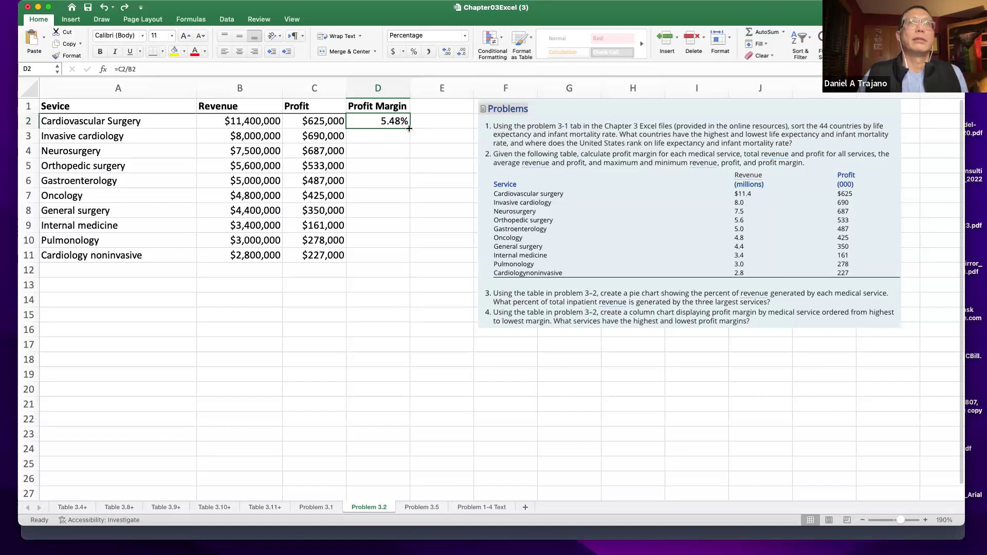
left_click_drag(409, 128, 402, 256)
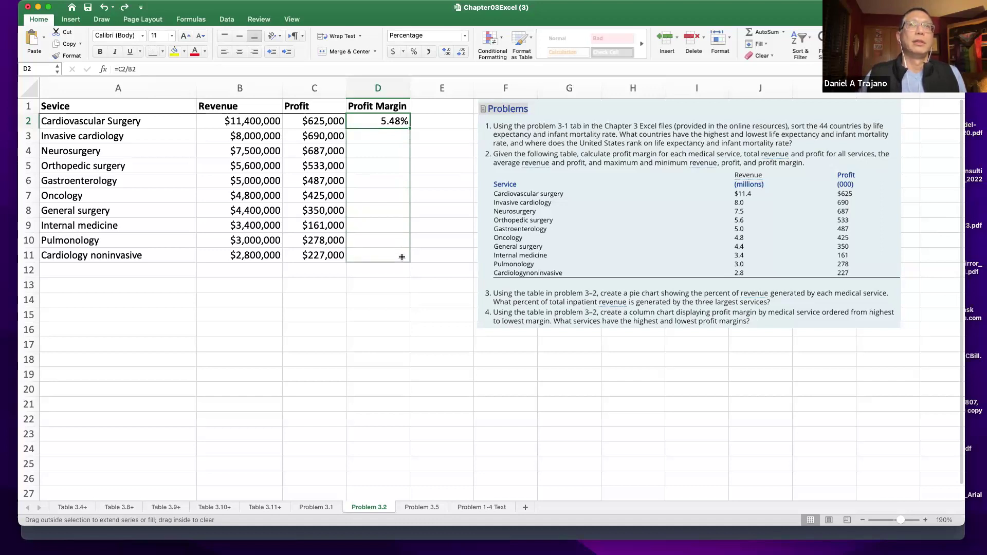
left_click_drag(402, 257, 401, 257)
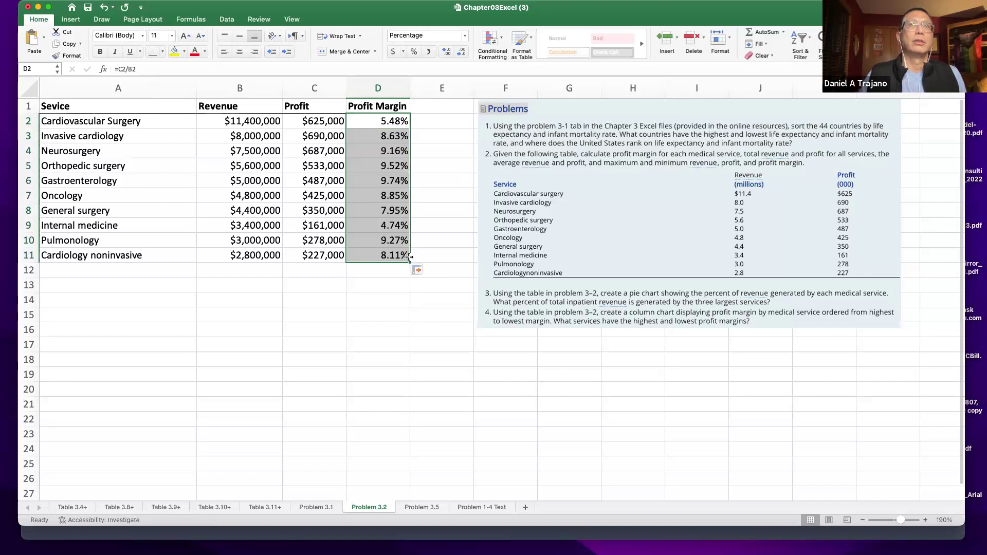
left_click(395, 315)
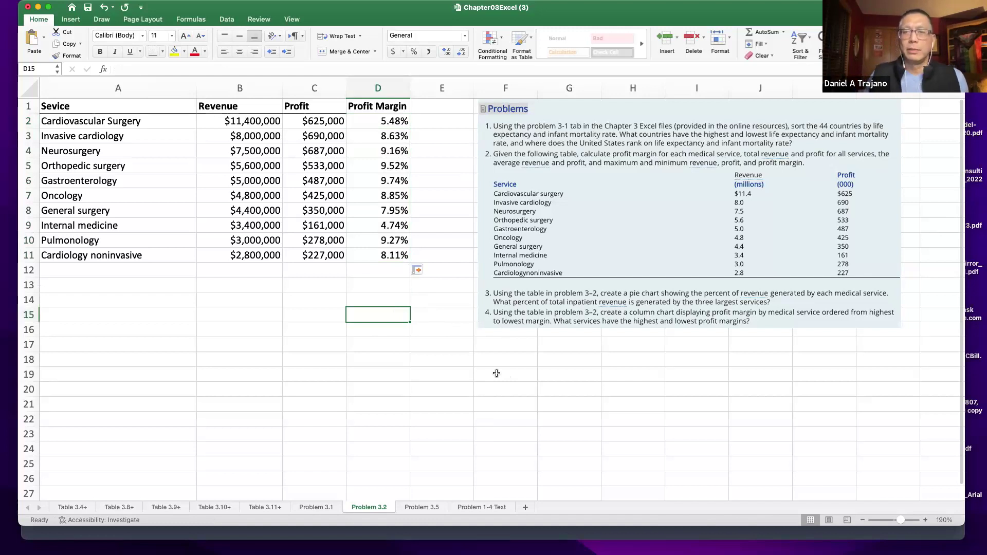
Review the table's header row and the entries in the service, Revenue and Profit columns against the problem text.
mouse_move(689, 541)
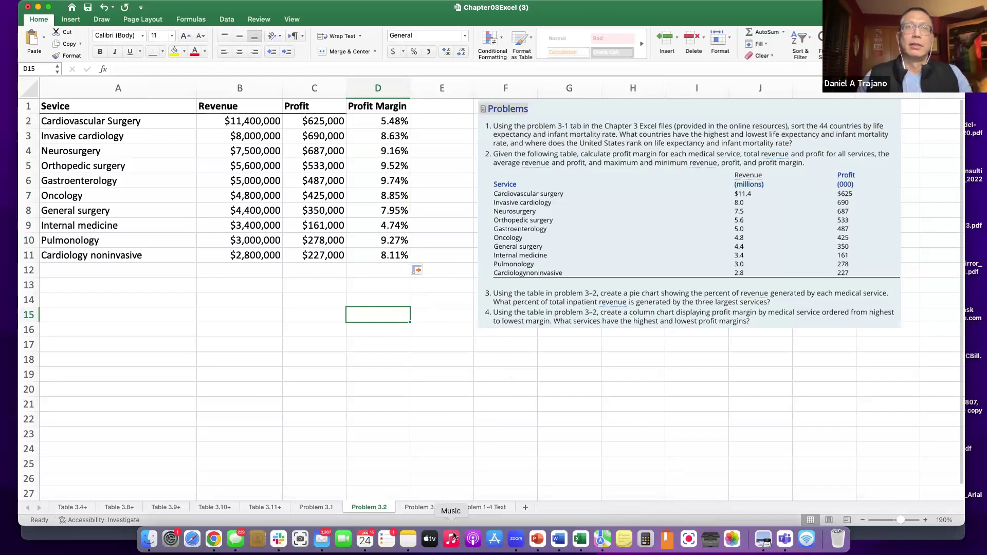
left_click(384, 272)
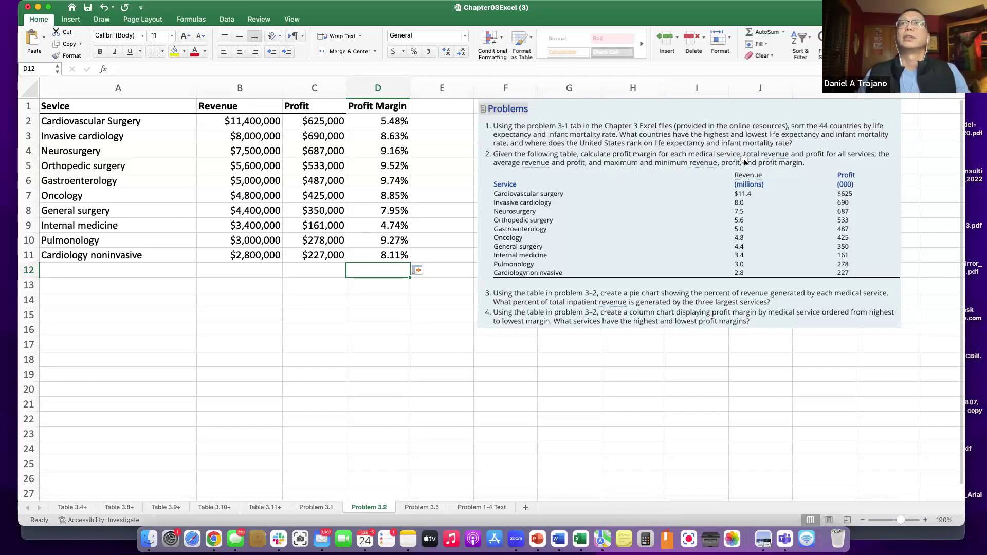
left_click(300, 284)
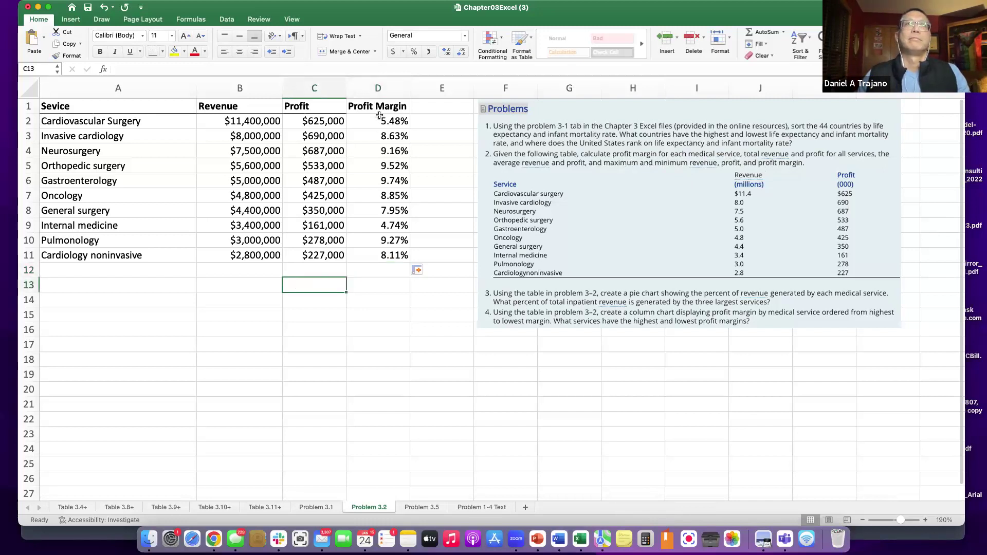
left_click(61, 106)
left_click_drag(61, 106, 378, 105)
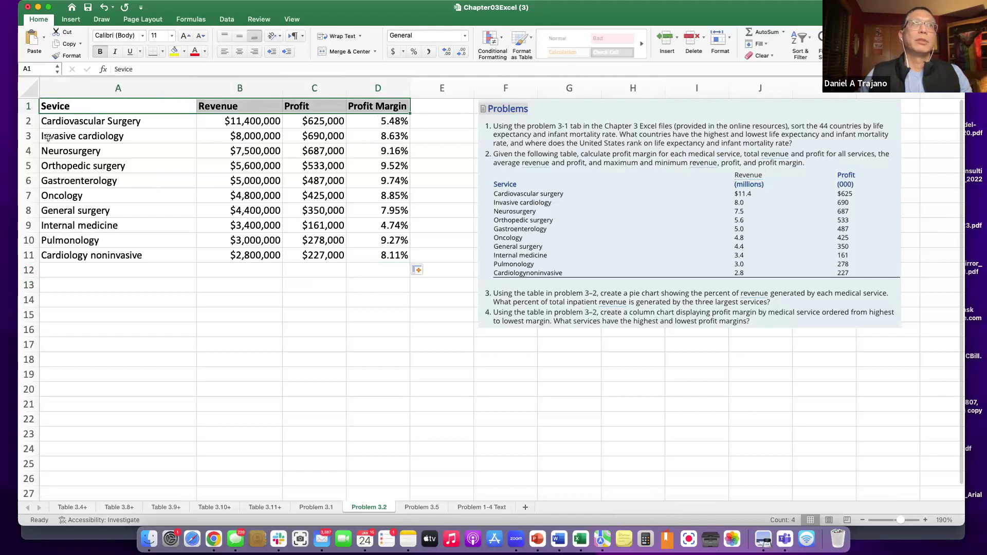
left_click_drag(59, 121, 67, 253)
left_click_drag(240, 121, 256, 257)
left_click_drag(325, 122, 323, 255)
Undo the fill in D3:D11 and try copying and pasting the D2 formula into that range instead.
left_click(394, 121)
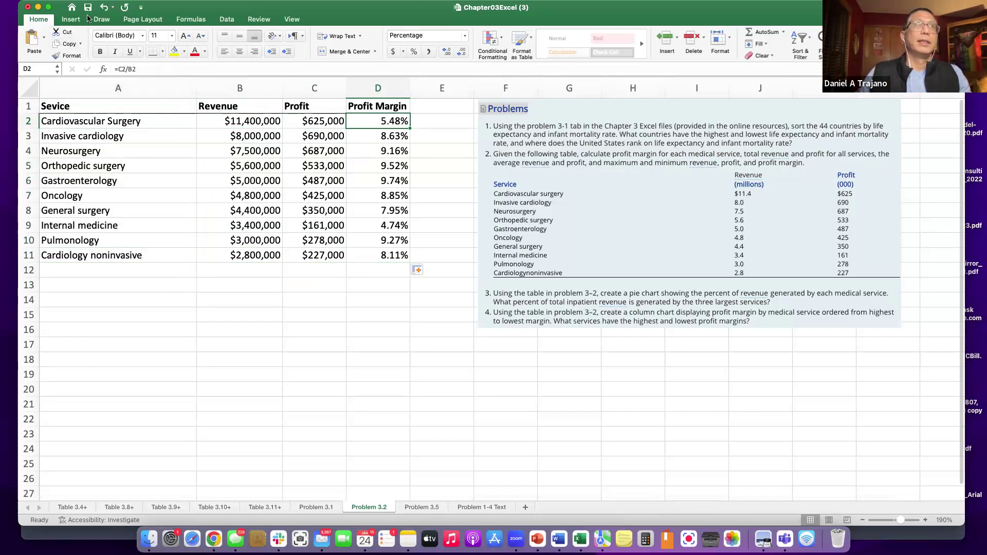
left_click(103, 7)
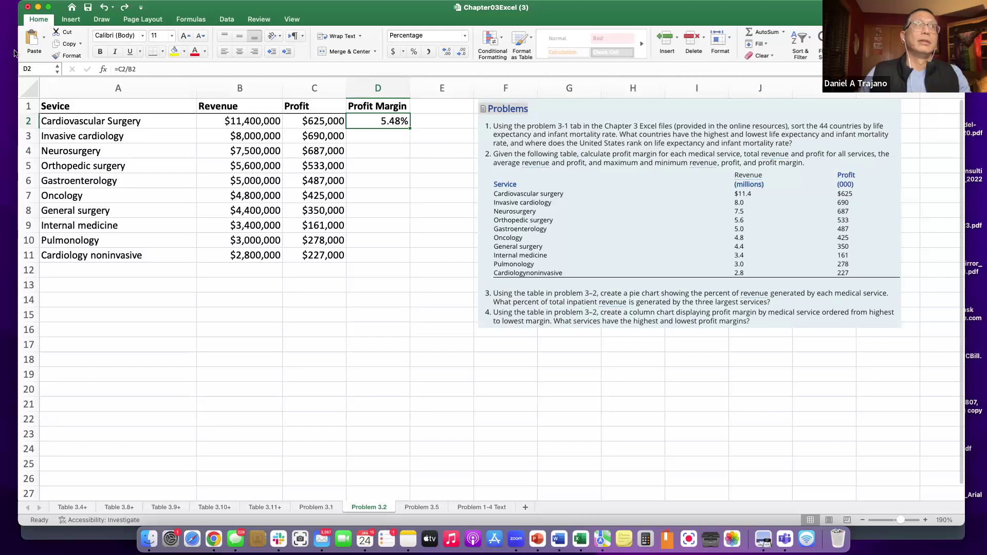
left_click(66, 44)
left_click_drag(382, 140, 383, 255)
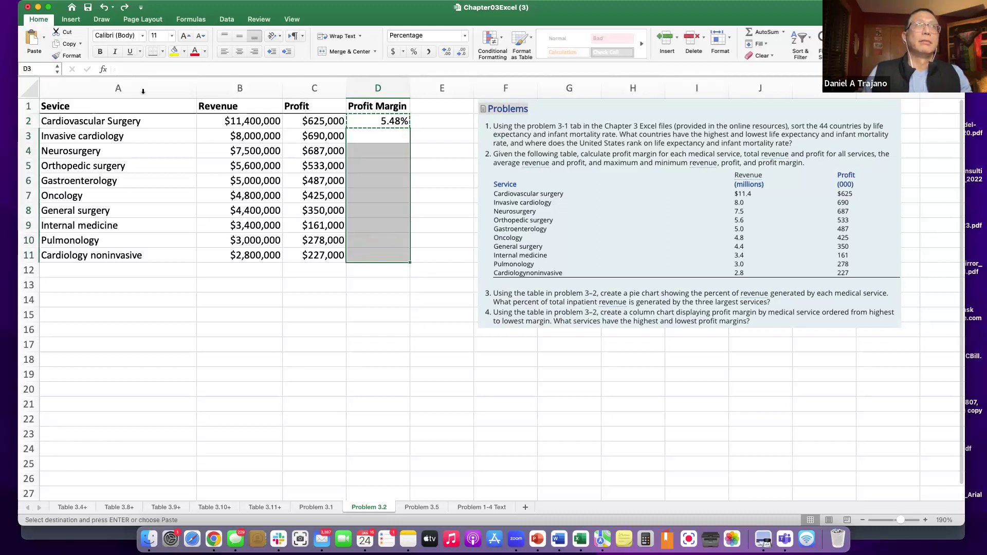
left_click(34, 46)
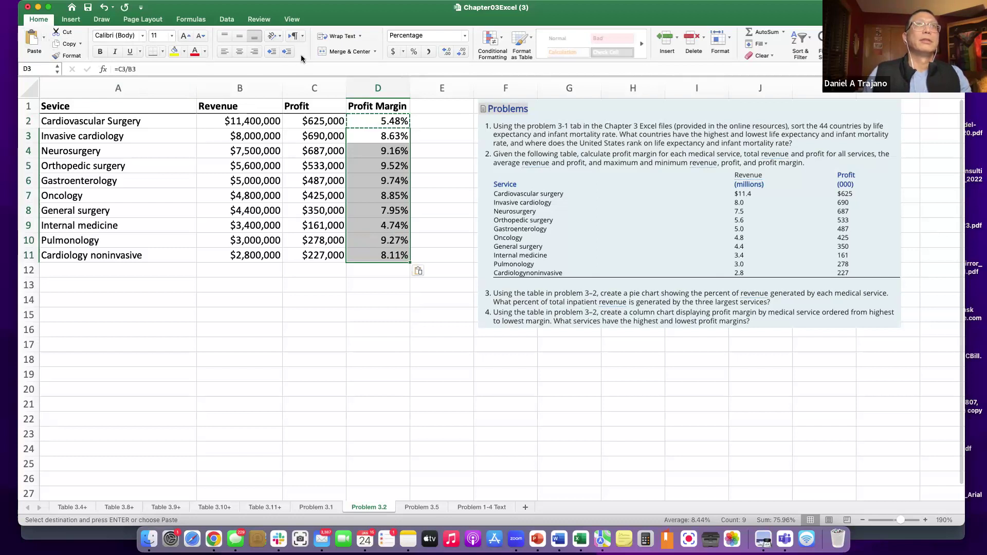
left_click(103, 8)
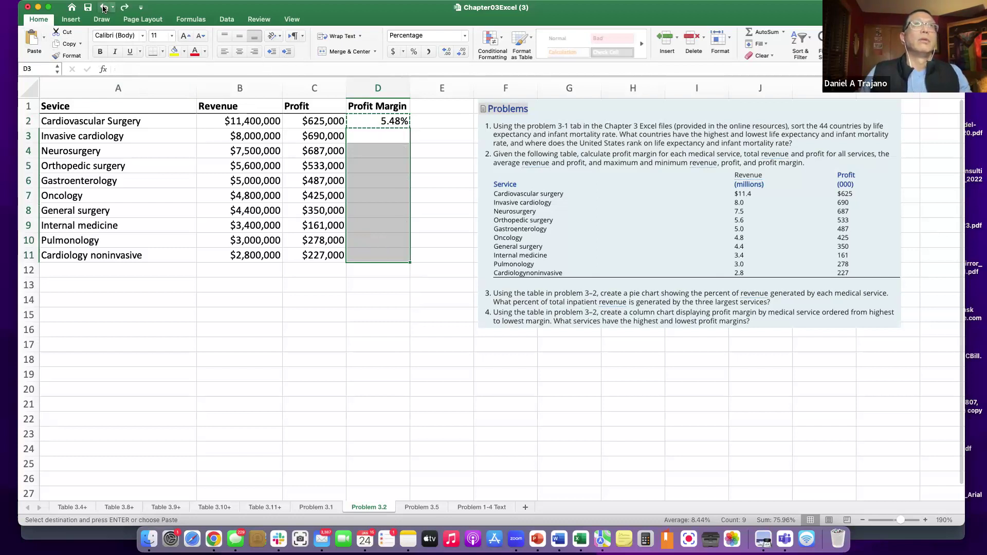
key("Escape")
Extend the profit margin formula in D2 down to D11 for all remaining services using AutoFill.
left_click(394, 121)
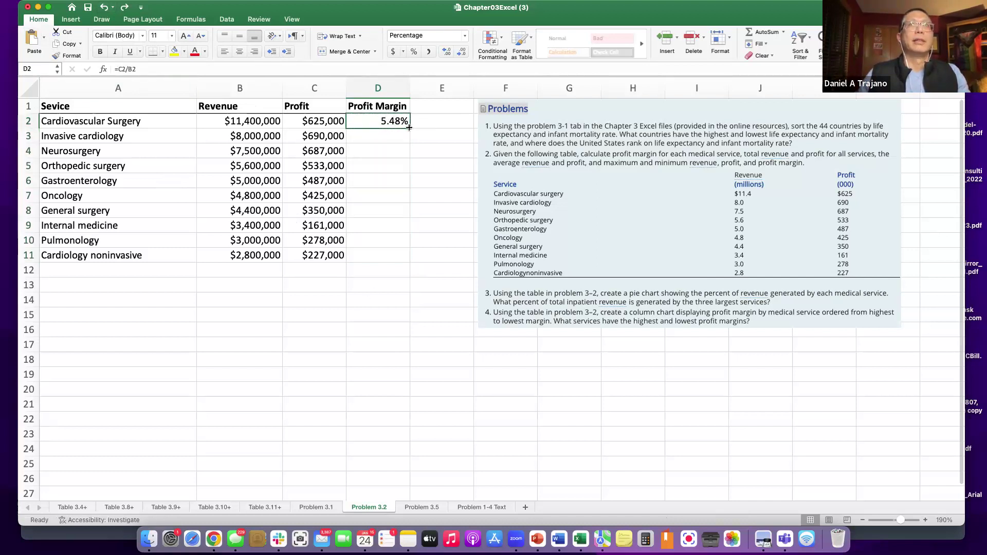
left_click_drag(409, 128, 406, 256)
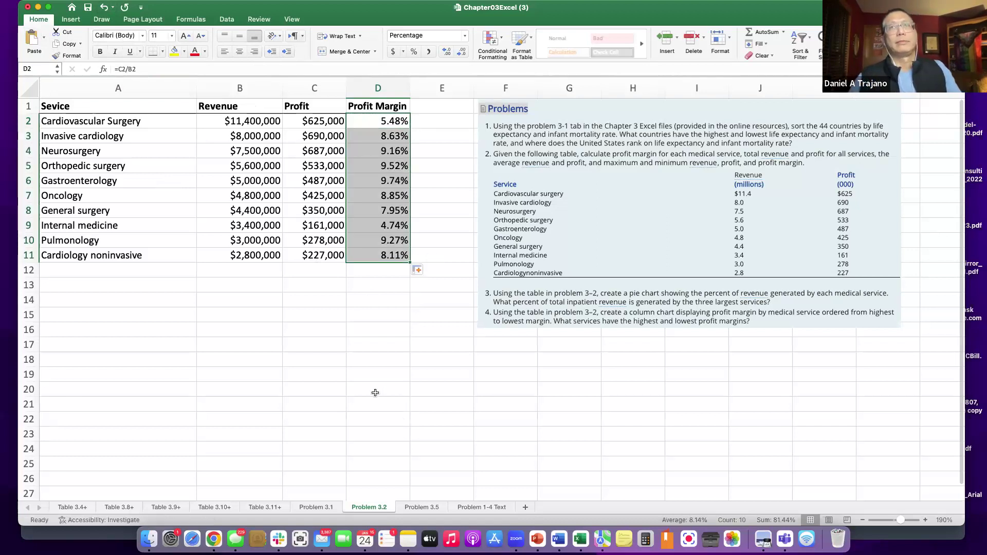
left_click(342, 379)
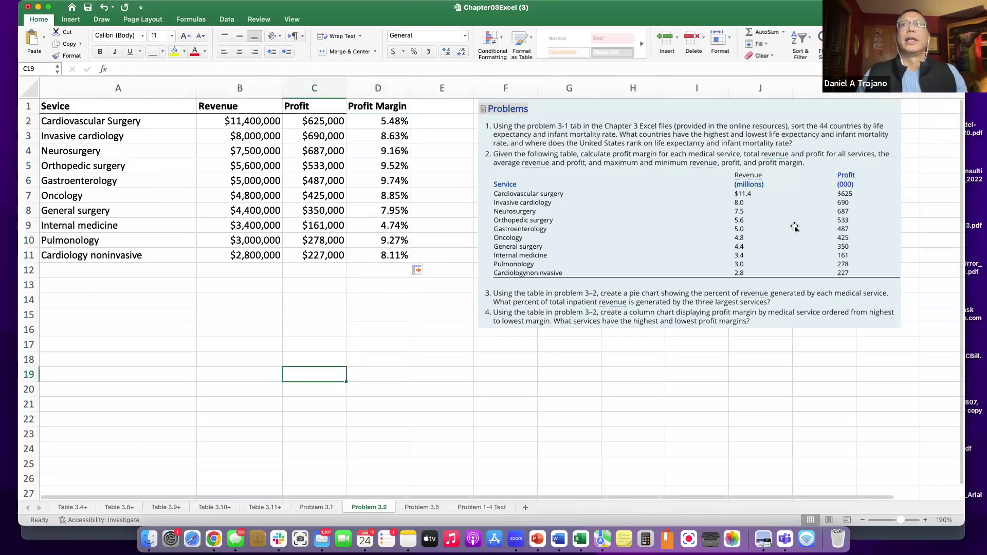
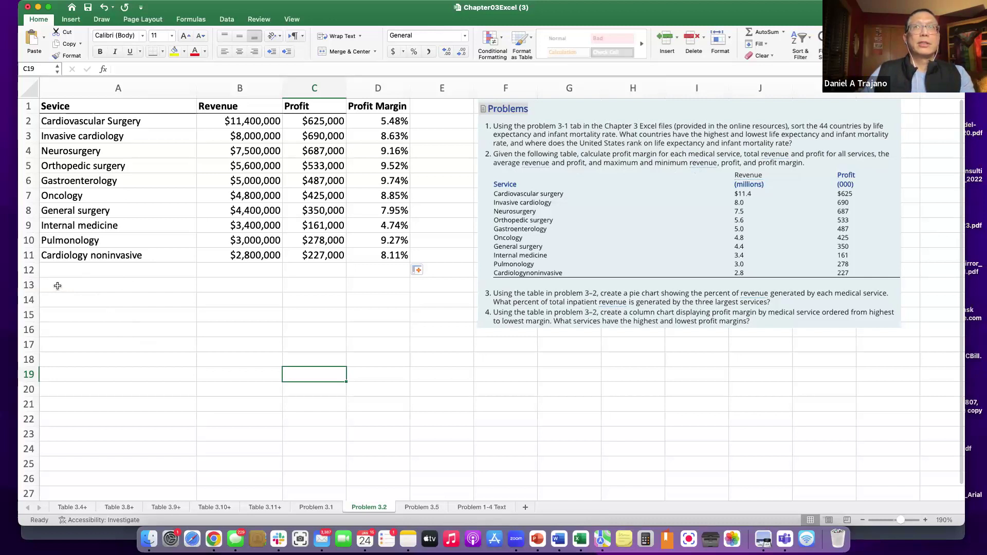
Enter the row label Total in cell A13 below the list of services.
left_click(58, 286)
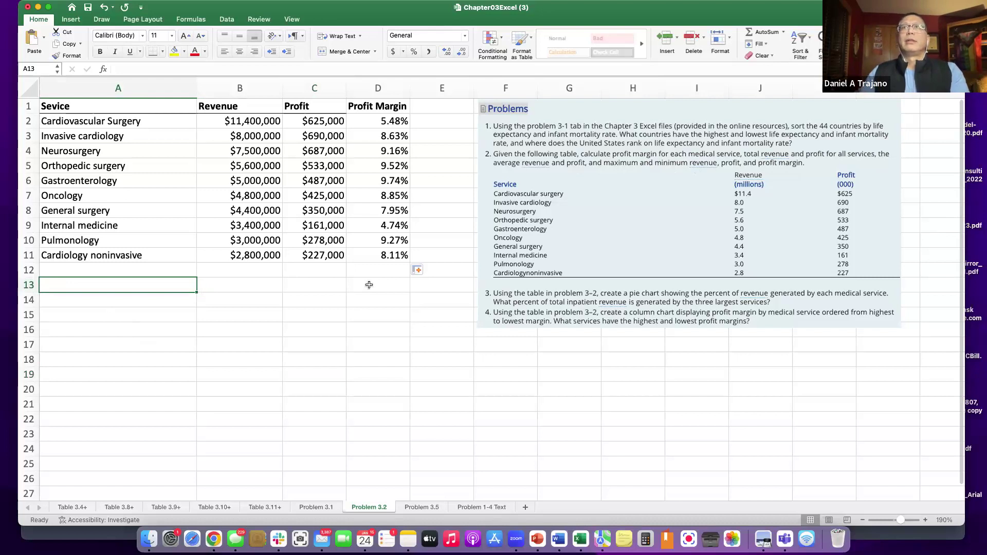
type("Total")
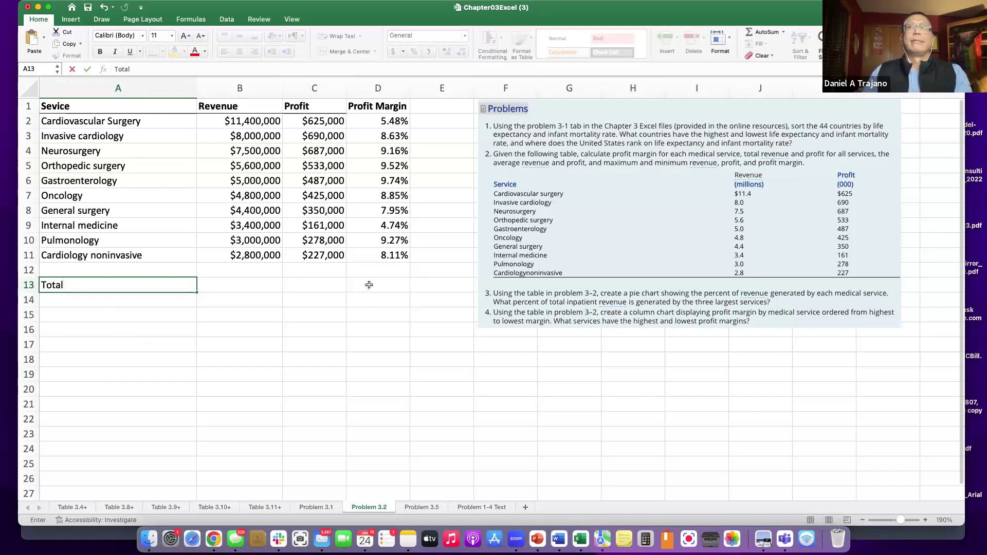
key("Return")
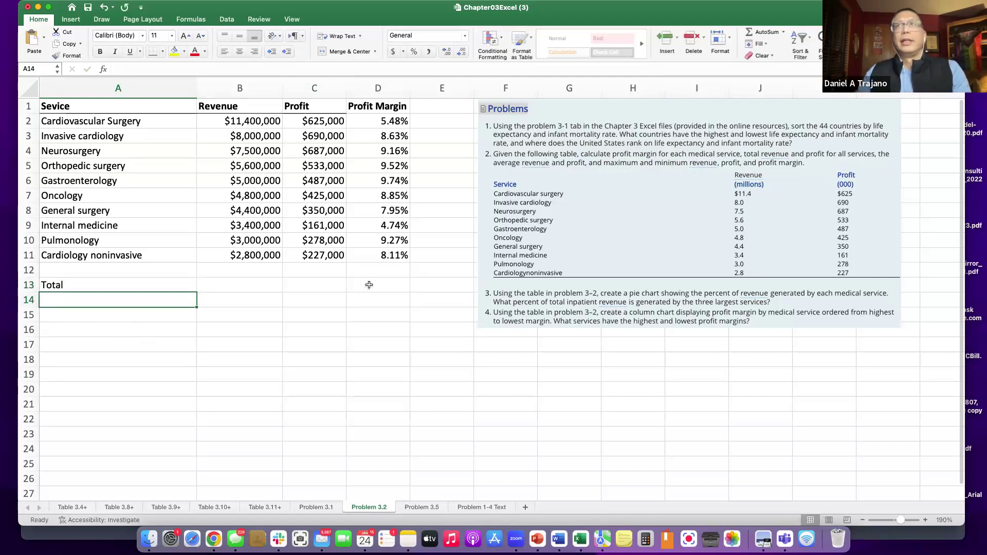
Enter the row labels Average, Maximum and Minimum in cells A14 to A16 below Total.
type("Average")
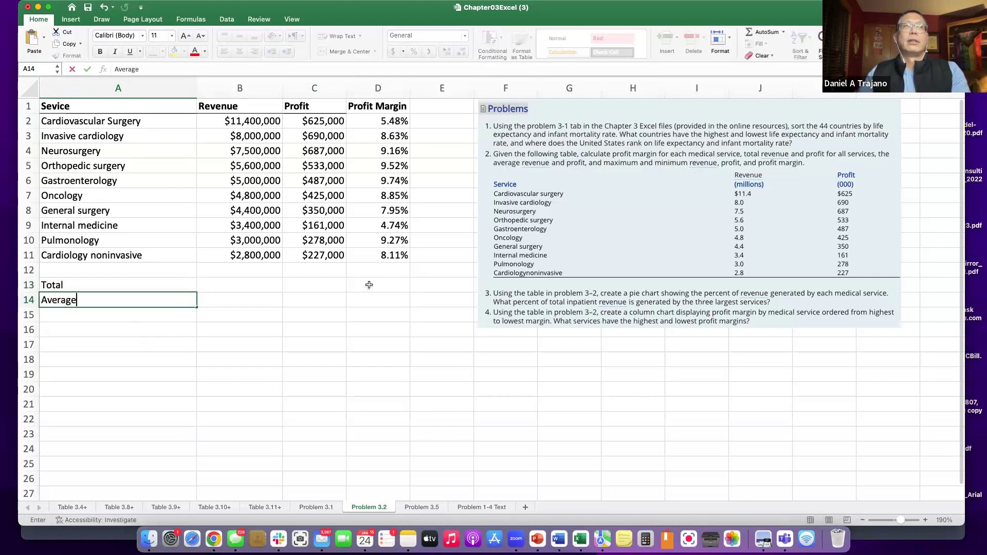
key("Return")
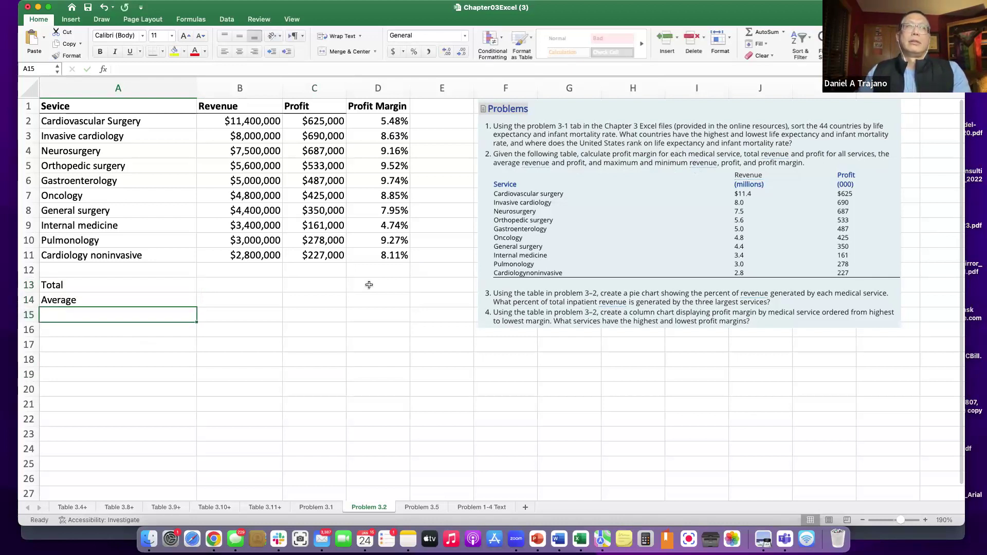
type("Maximum")
key("Return")
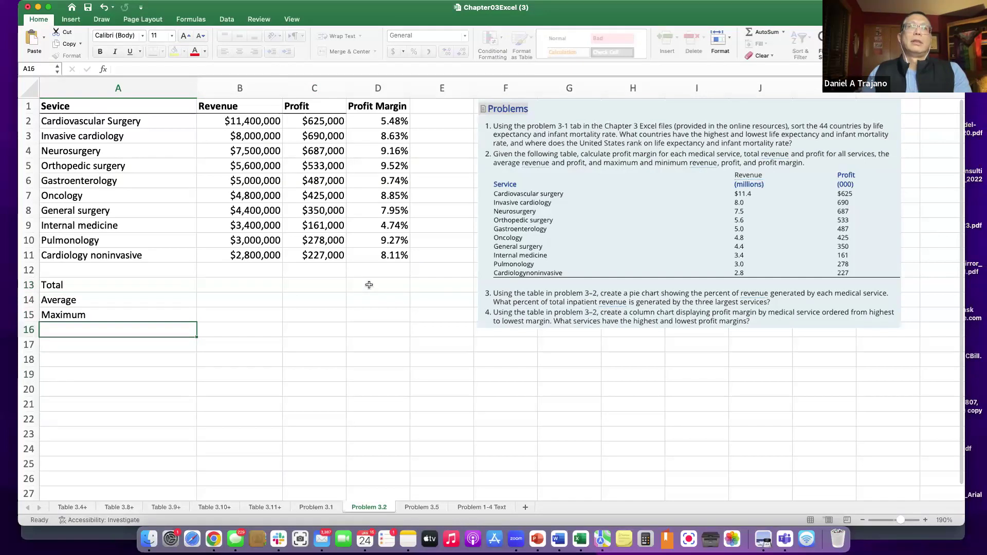
type("Minimum")
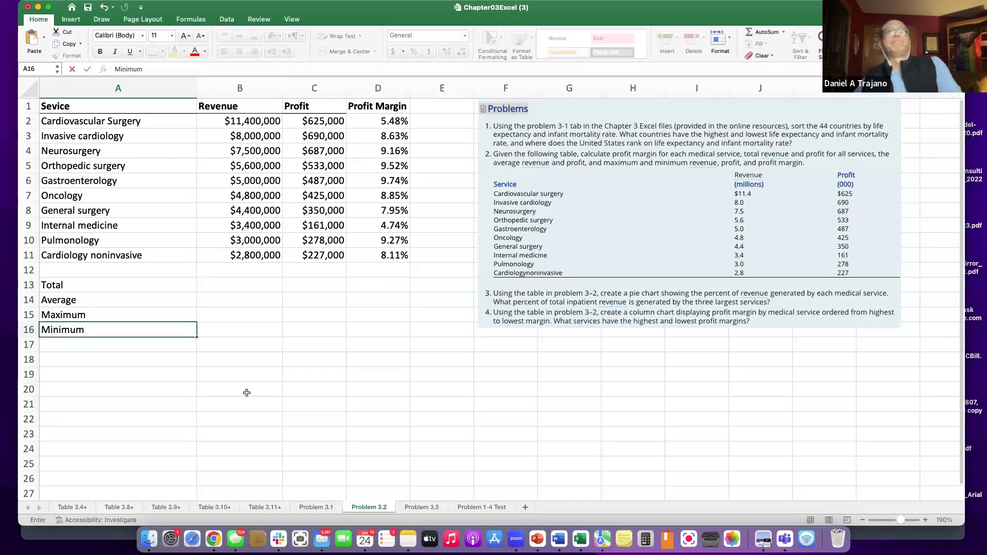
left_click(107, 416)
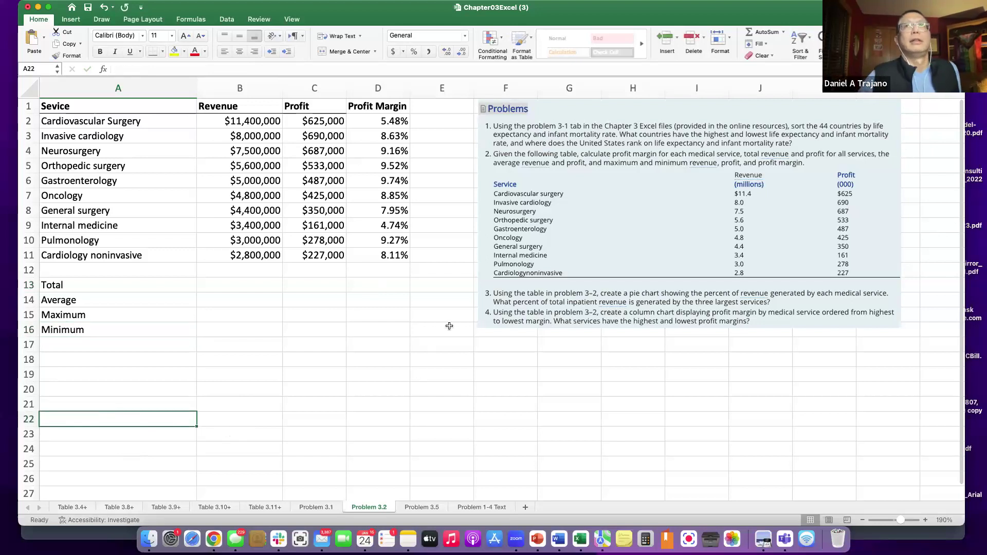
left_click(68, 286)
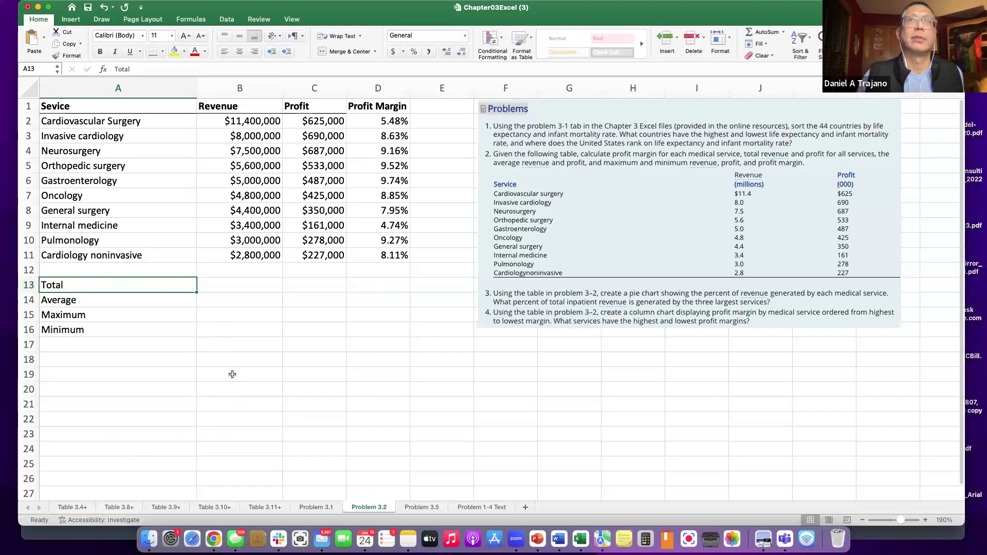
left_click(154, 335)
left_click(124, 387)
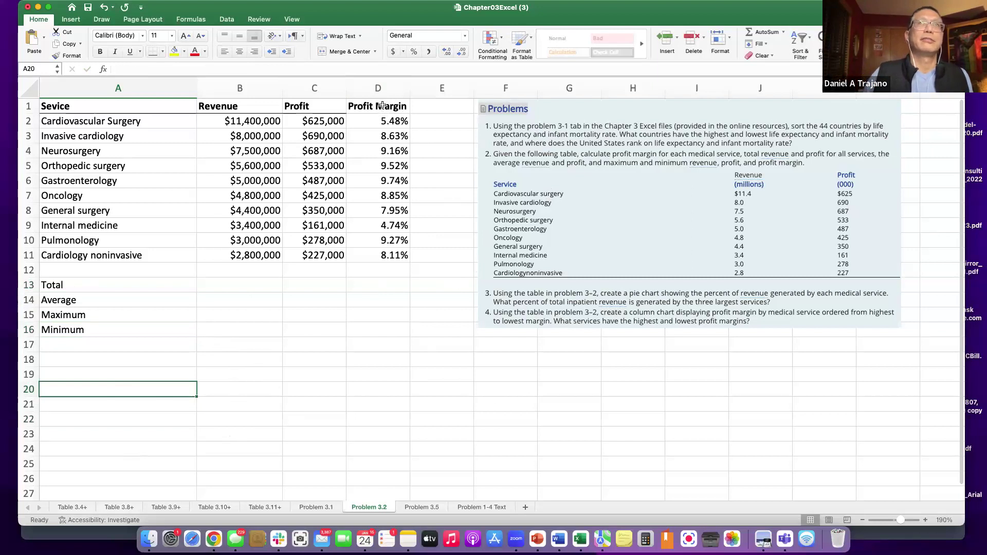
Highlight the Profit Margin column, D1:D11, with a standard yellow fill.
left_click_drag(382, 105, 382, 256)
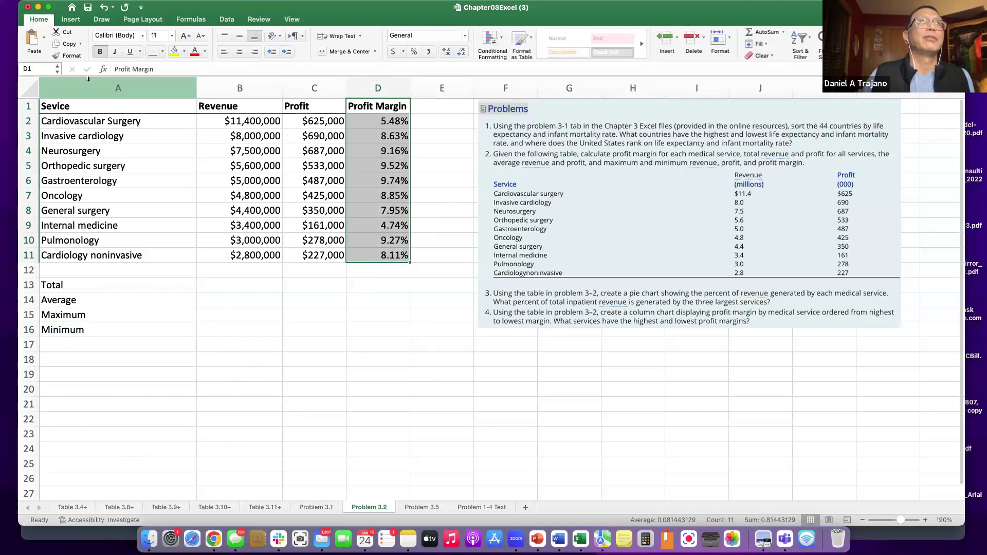
left_click(174, 53)
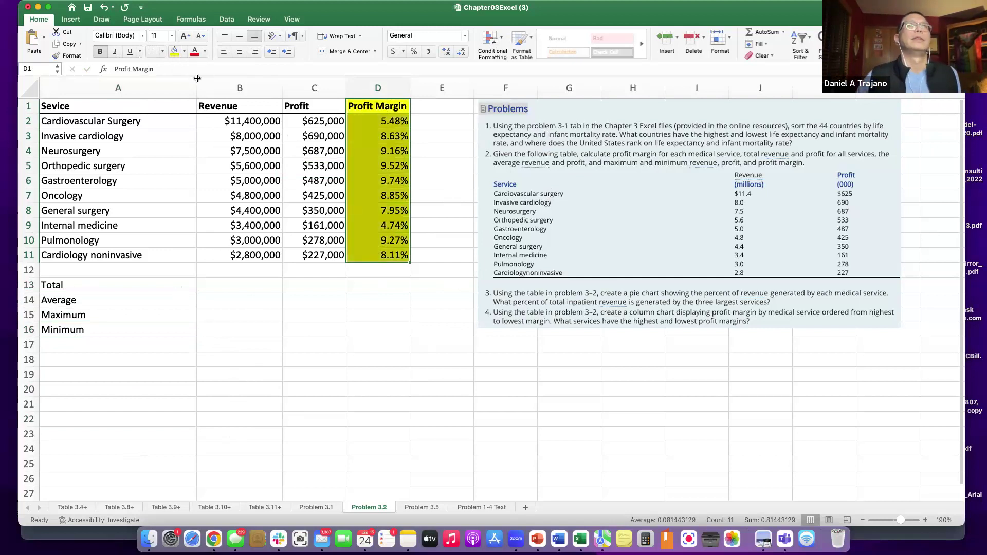
left_click(185, 52)
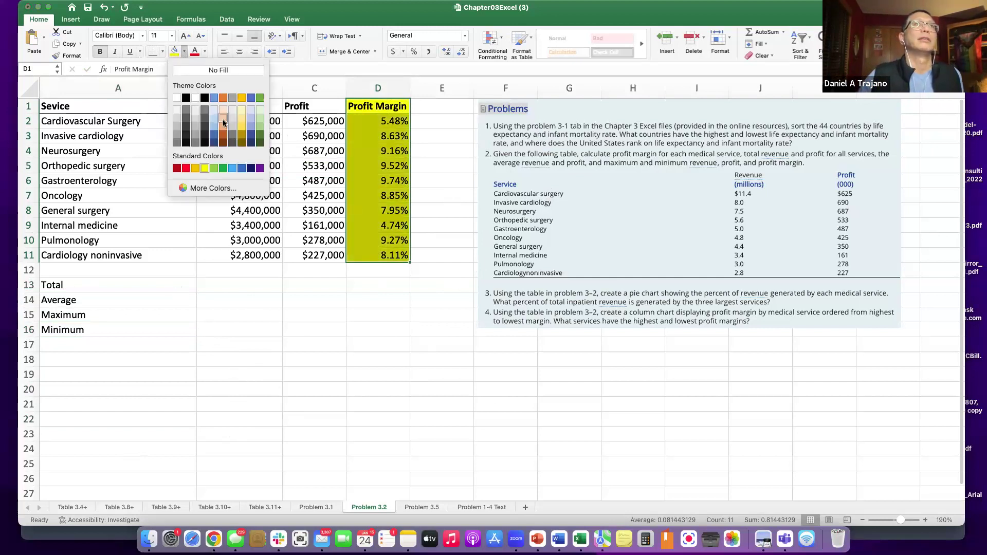
left_click(212, 109)
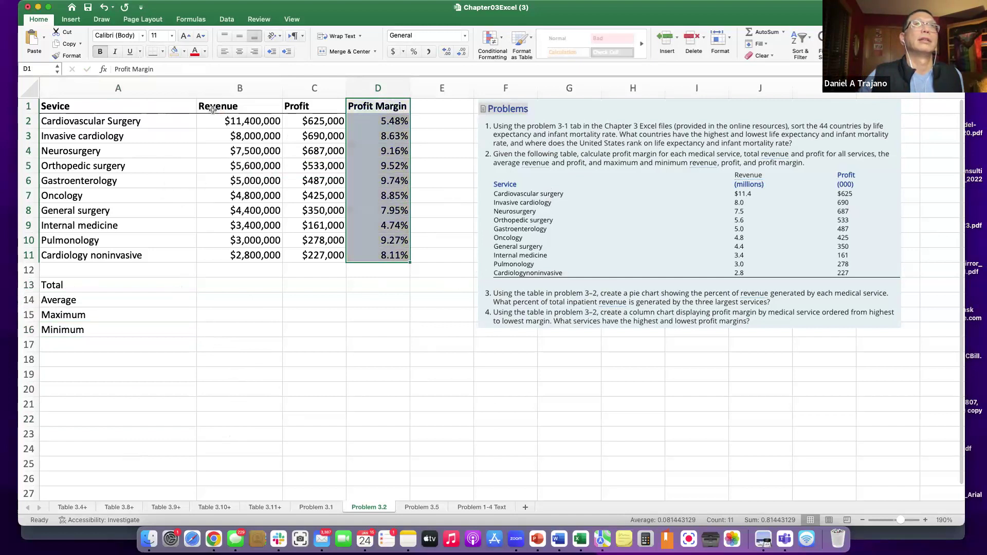
left_click(185, 52)
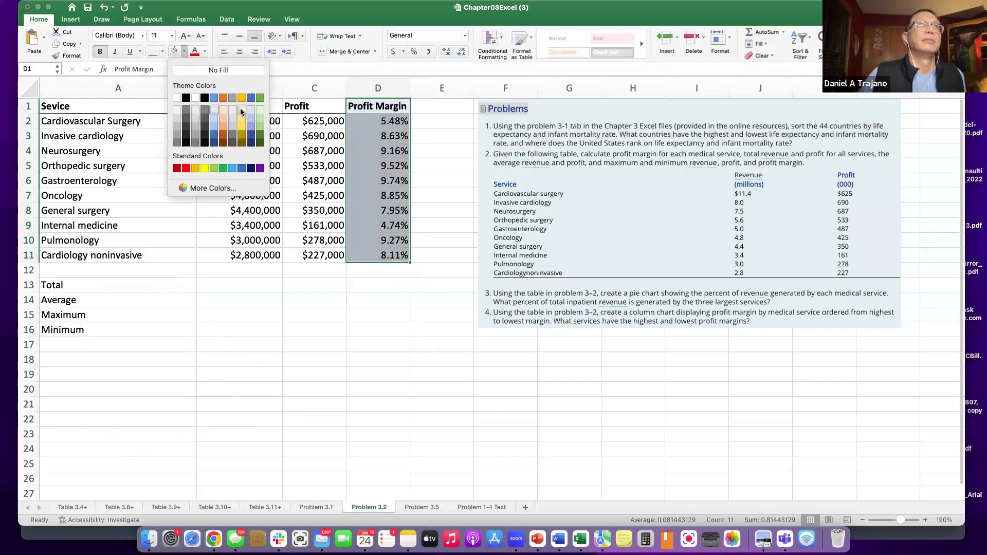
left_click(205, 168)
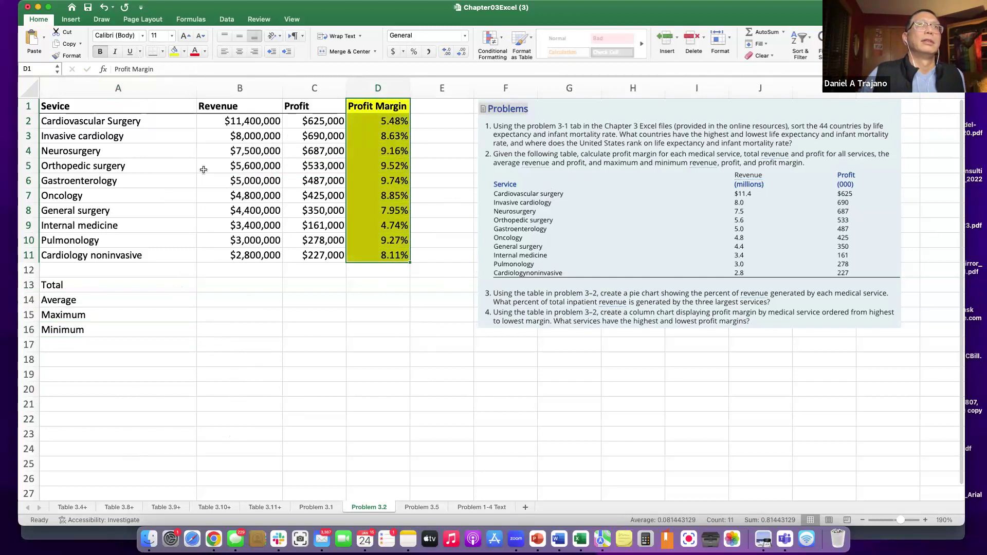
left_click(267, 319)
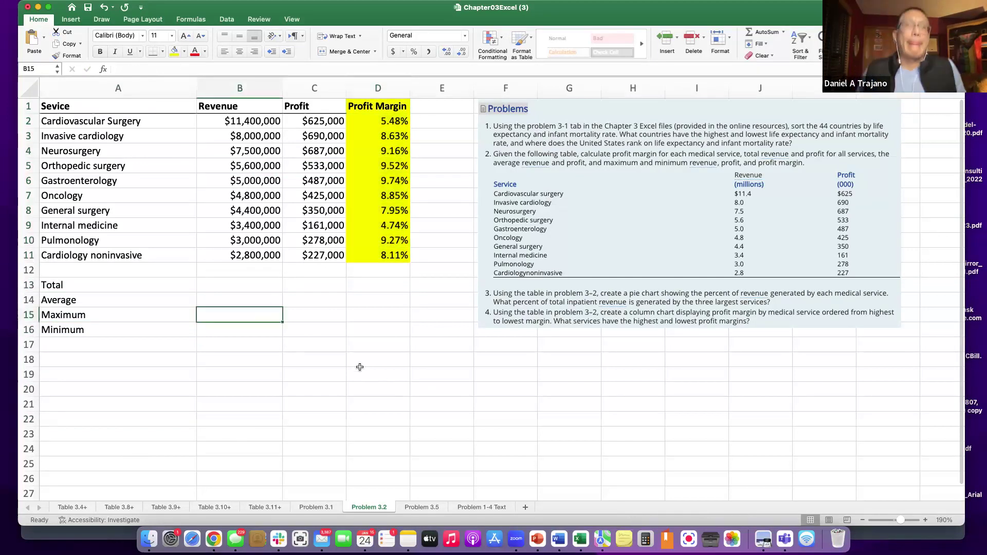
Try totalling revenue in B13 with the function builder, searching for SUM and using range B2:B11, then undo it and close the builder.
left_click_drag(80, 285, 72, 328)
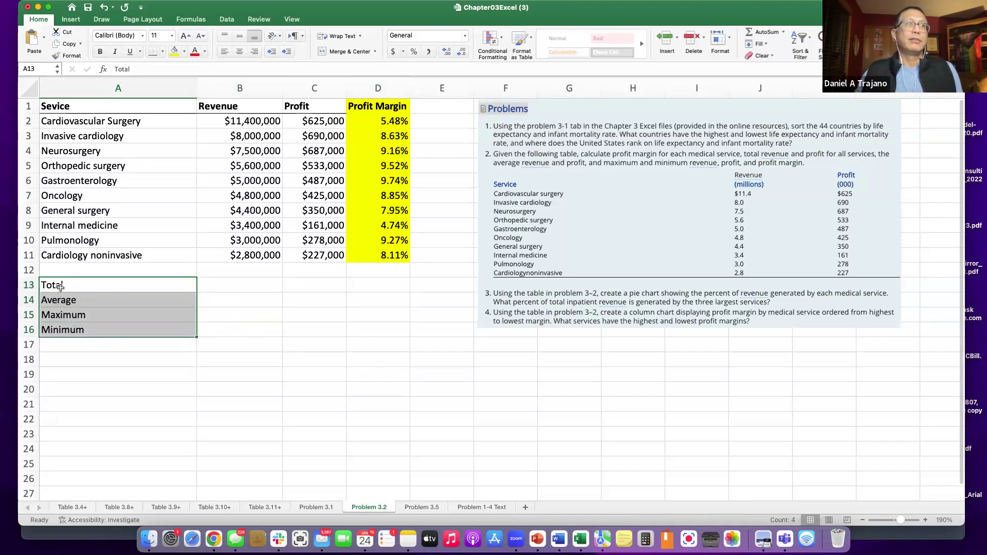
left_click(236, 285)
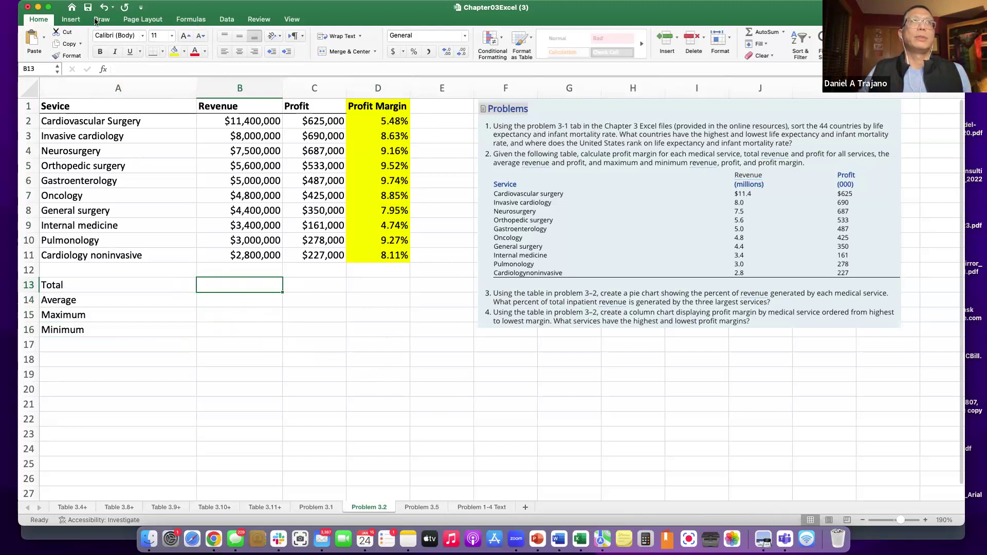
left_click(188, 20)
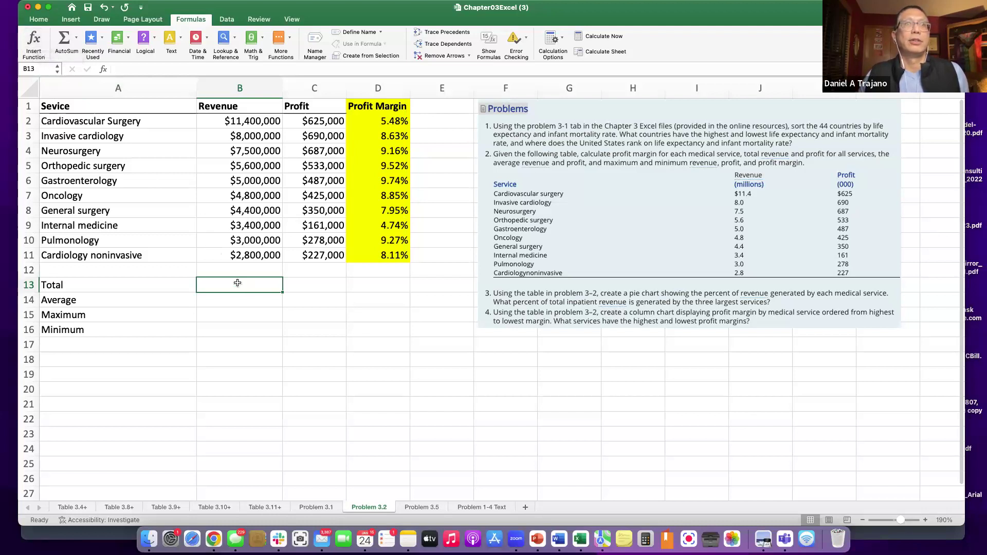
left_click(32, 44)
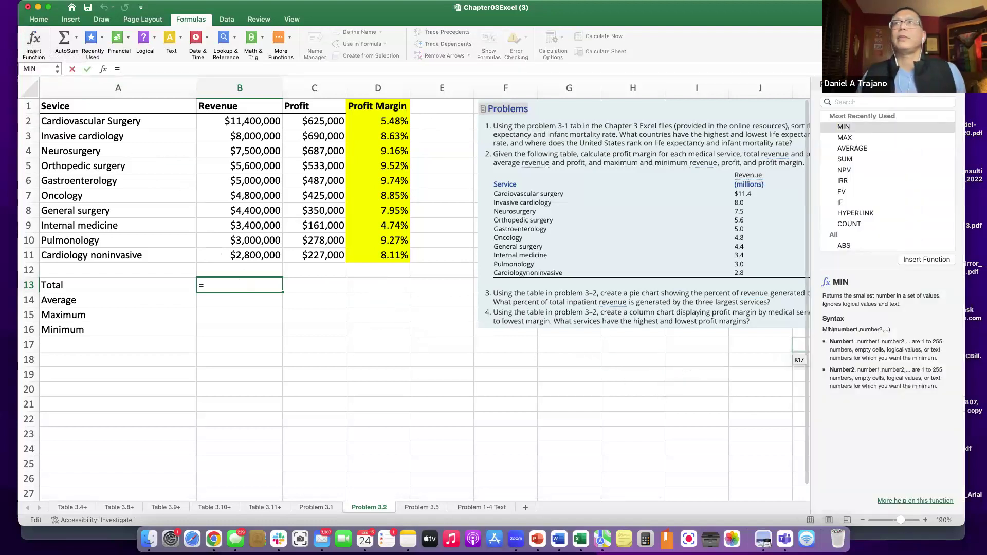
left_click(857, 102)
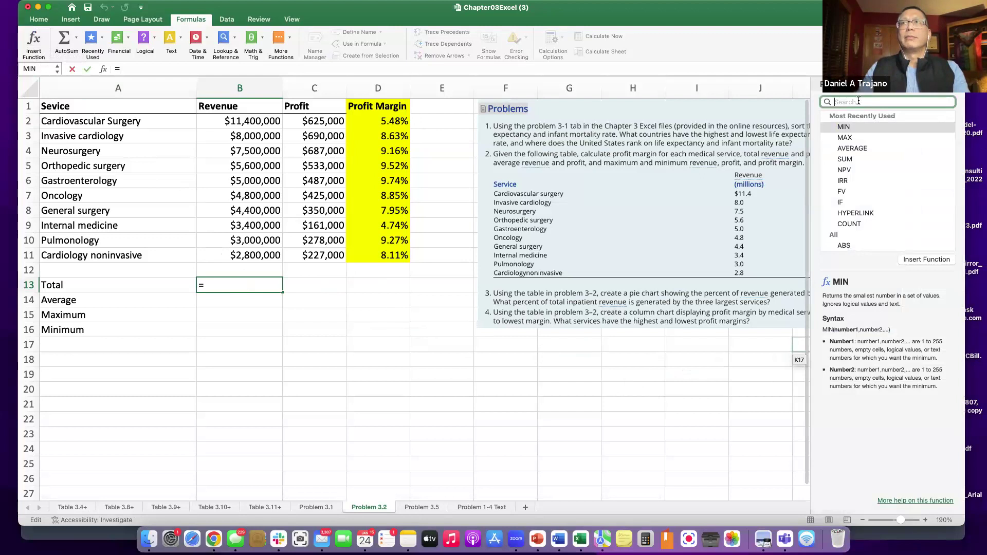
type("sum")
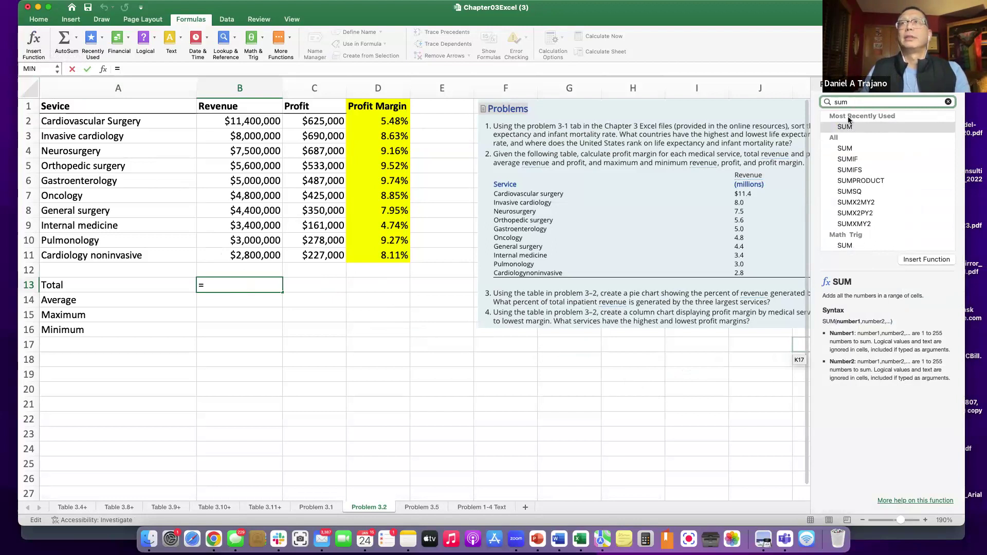
left_click(927, 259)
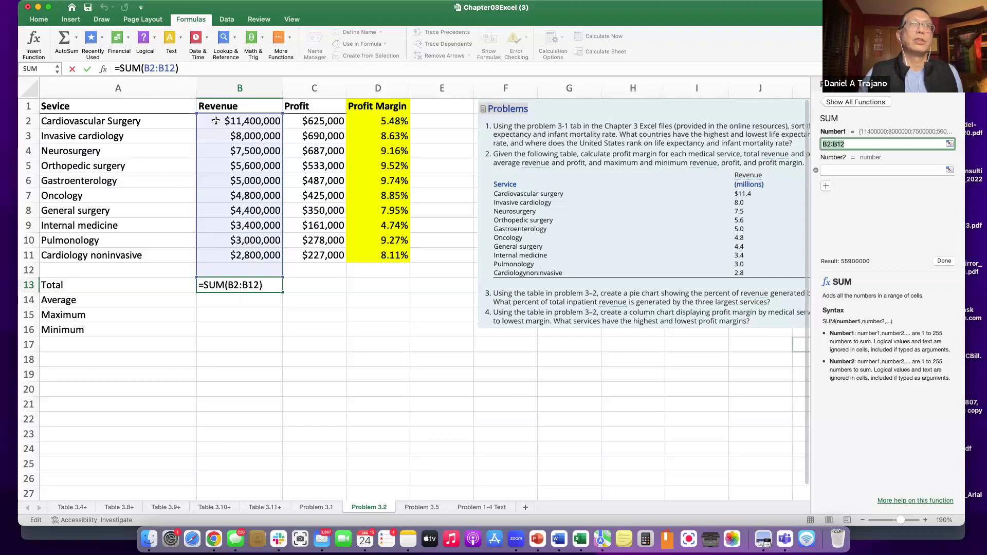
left_click(245, 121)
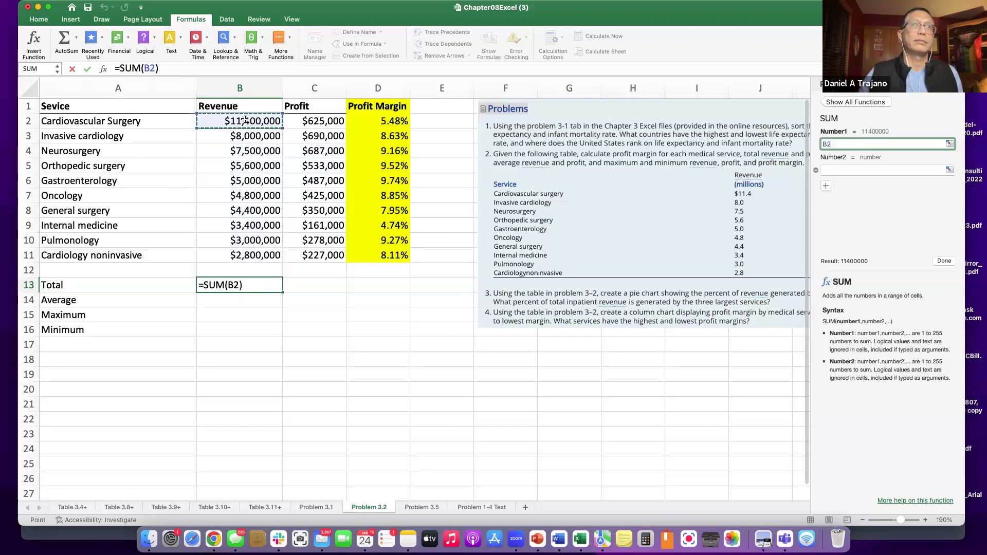
left_click_drag(245, 120, 246, 251)
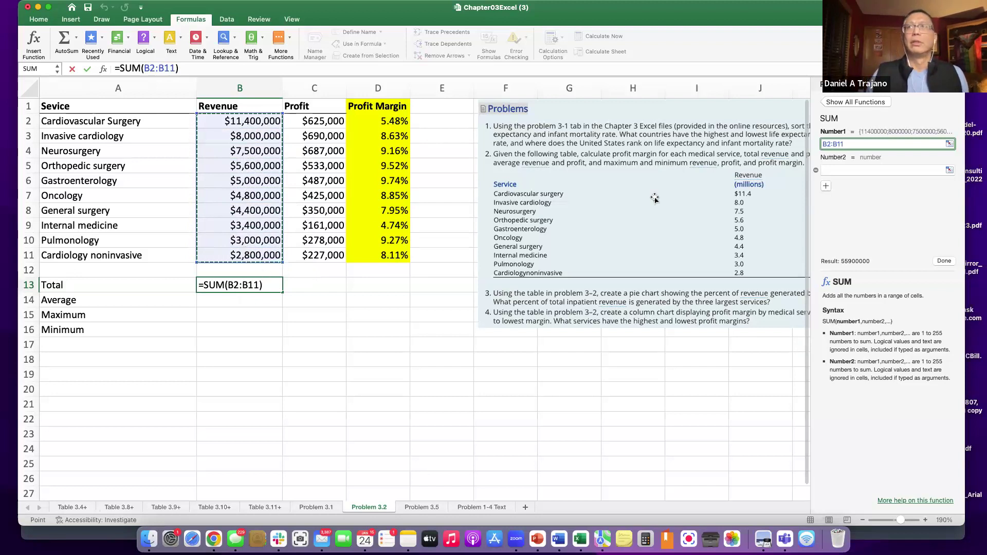
left_click(944, 261)
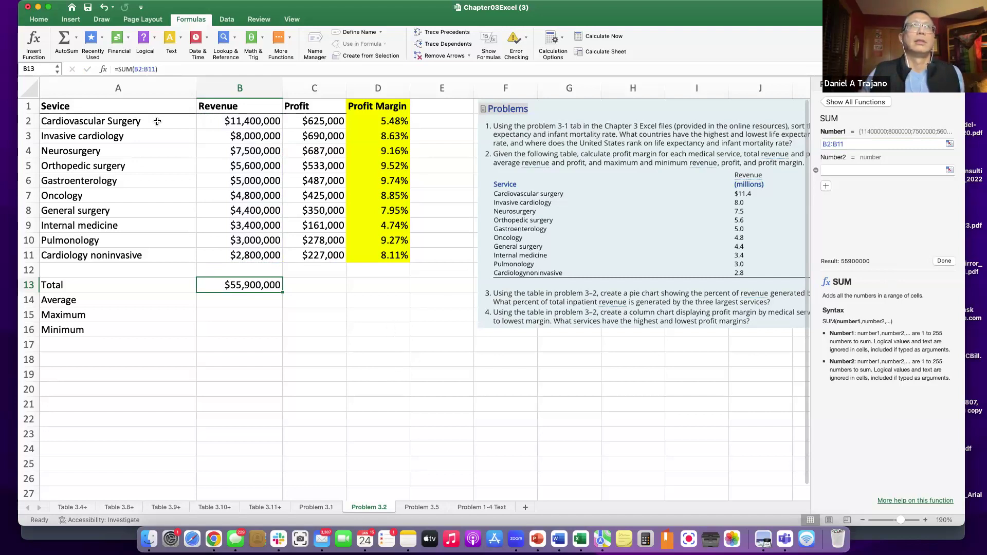
left_click(104, 8)
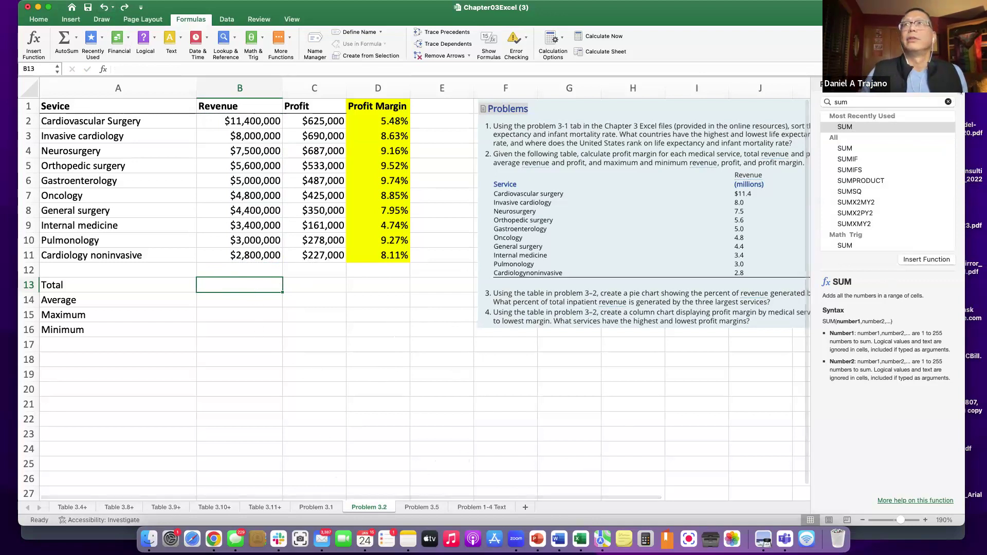
left_click(954, 84)
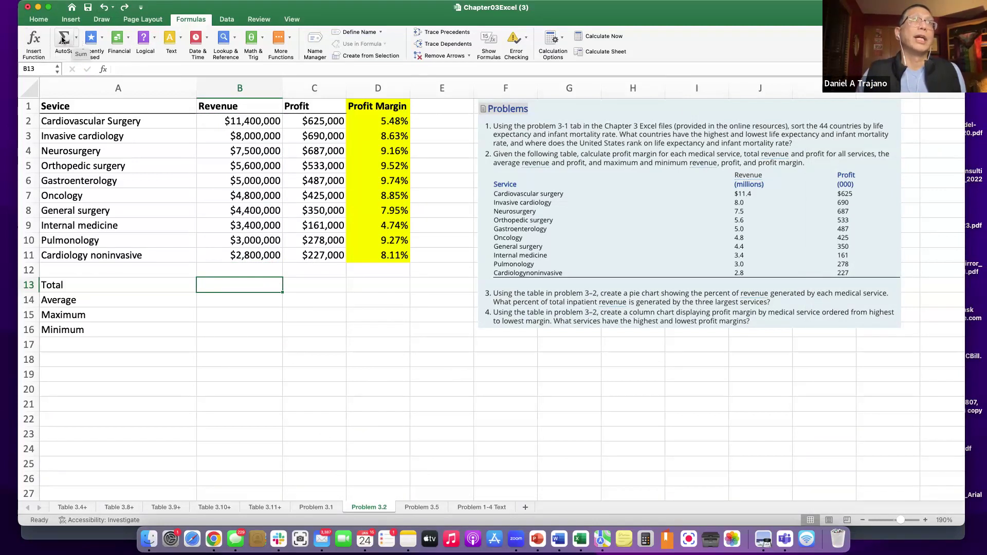
Total the Revenue column in B13 using the AutoSum Sum function over B2:B11.
left_click(77, 39)
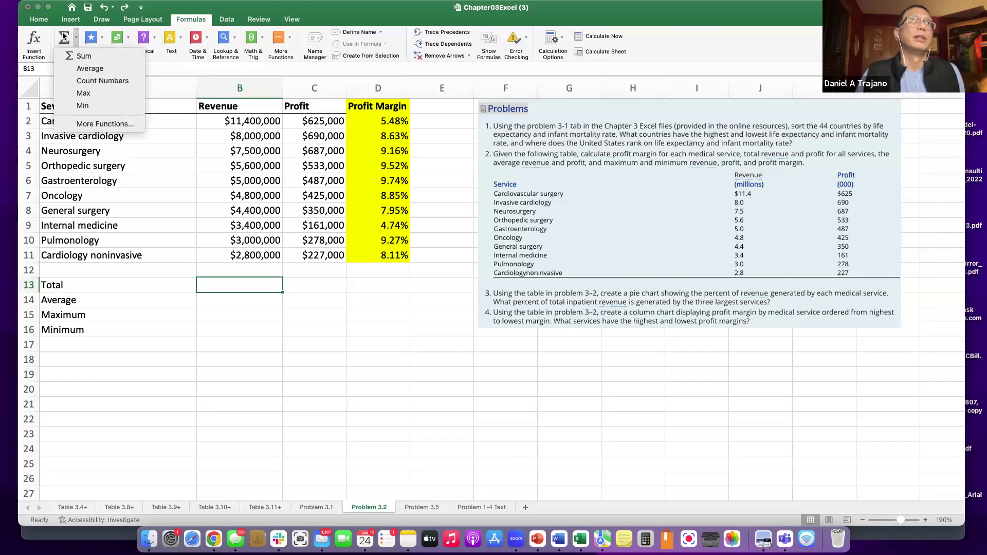
left_click(82, 56)
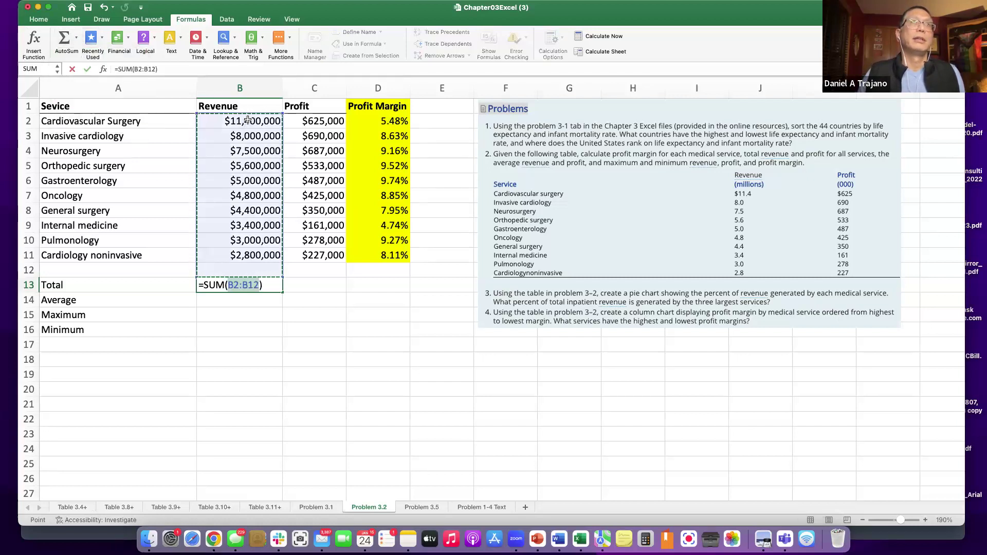
left_click_drag(247, 120, 245, 255)
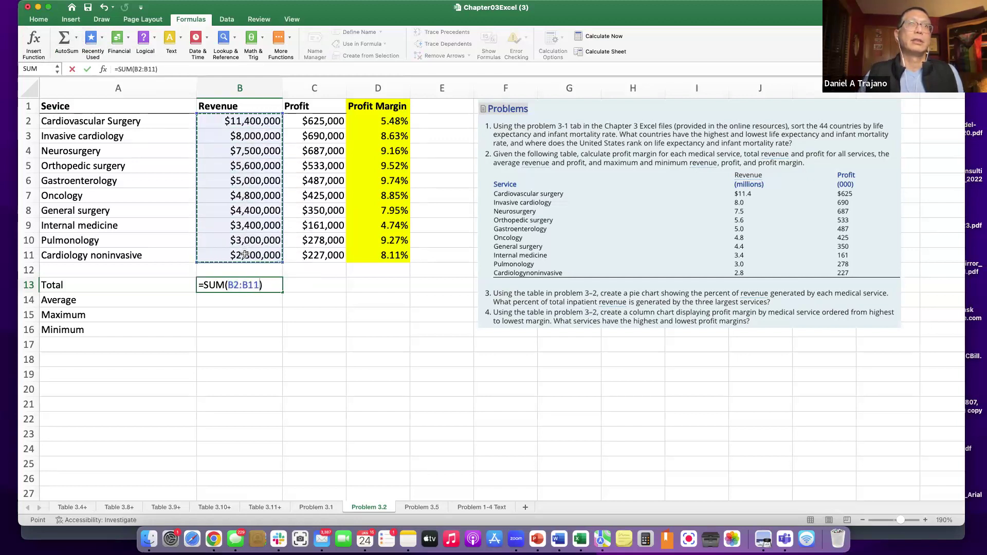
key("Return")
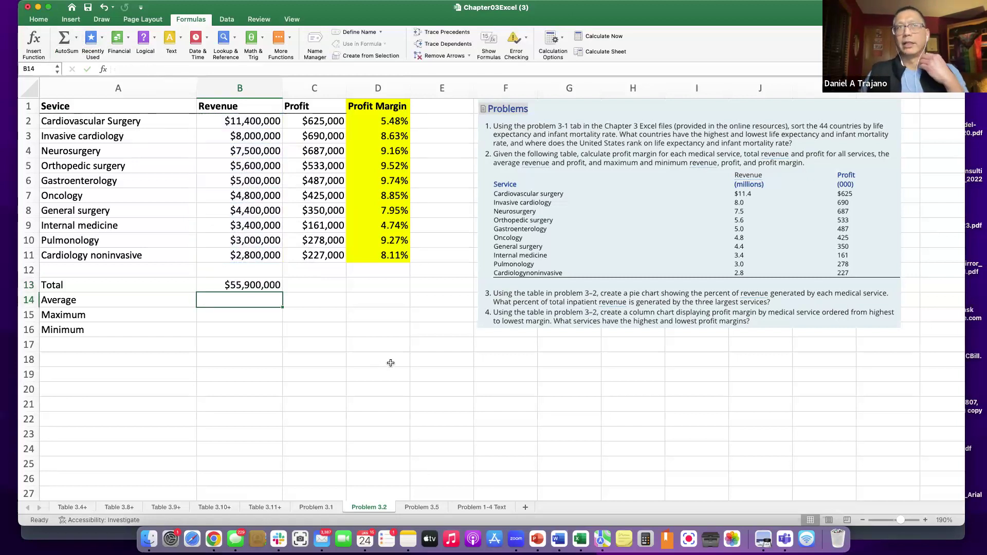
left_click(237, 281)
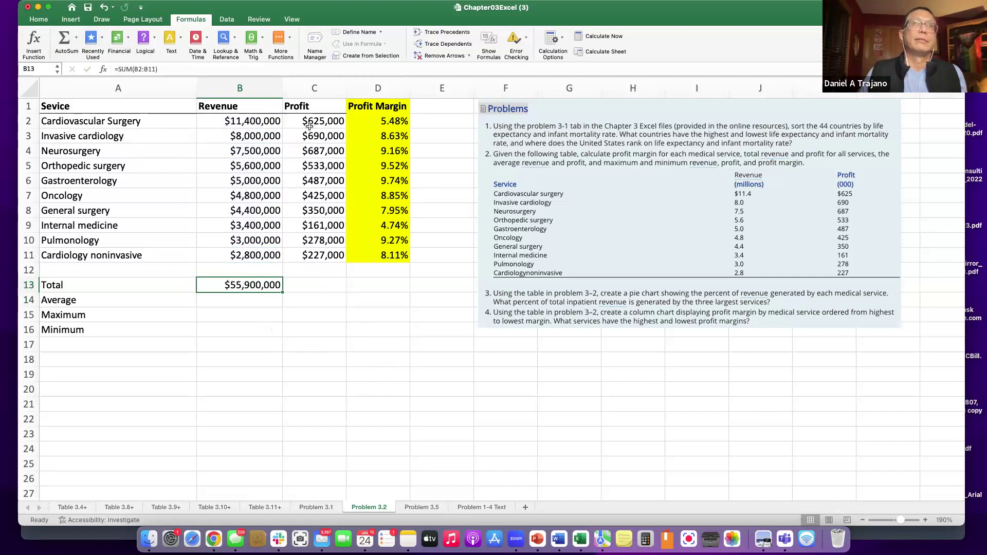
Total the Profit column in C13 using the AutoSum Sum function over C2:C11.
left_click(313, 285)
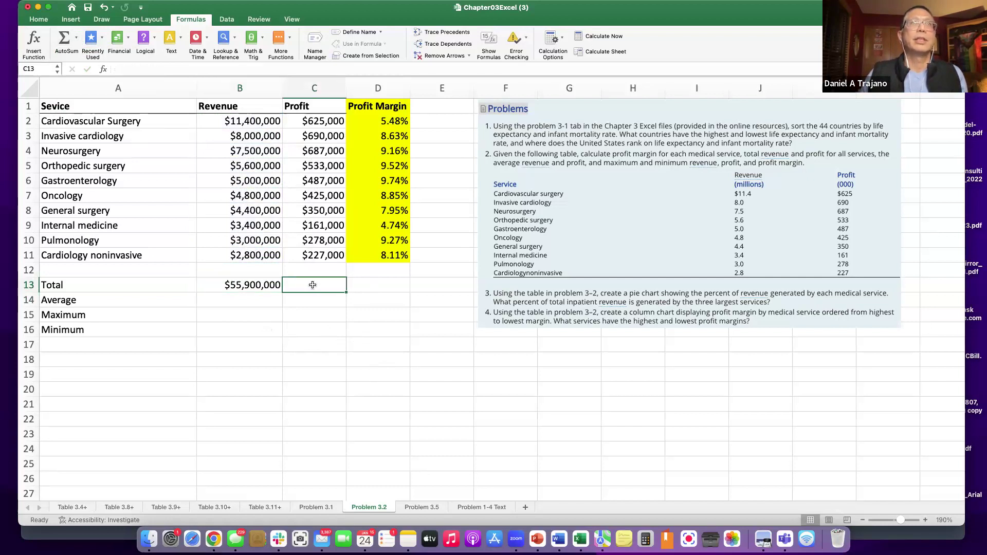
left_click(75, 39)
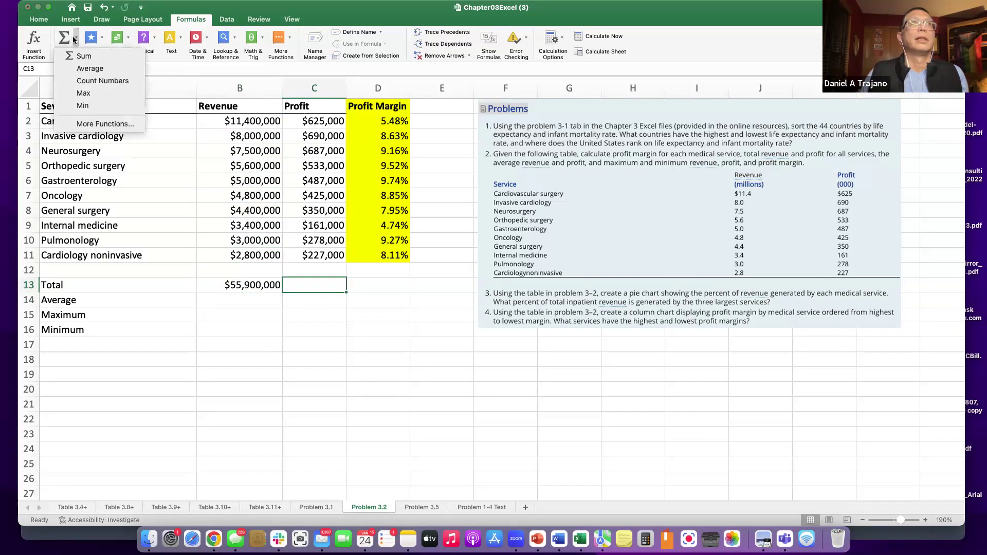
left_click(80, 56)
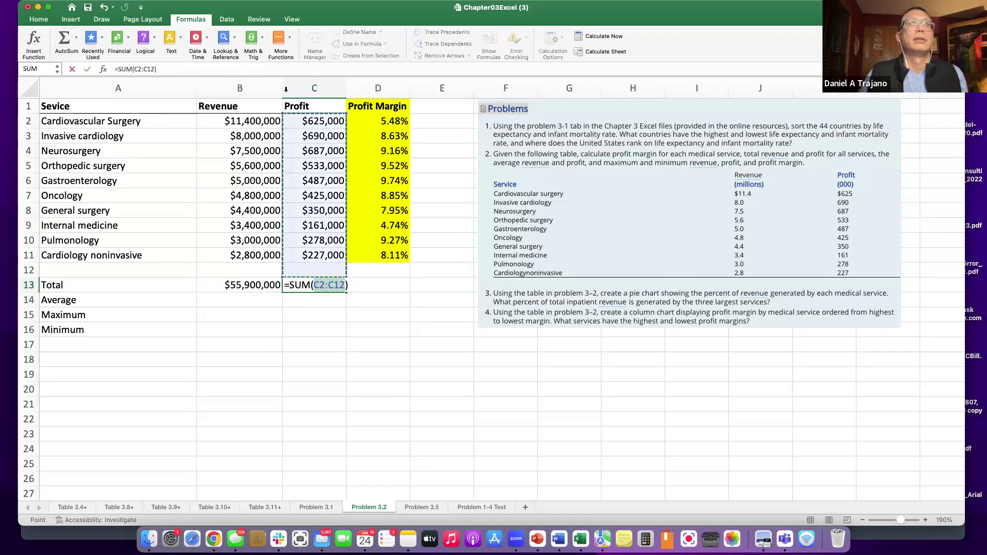
left_click(323, 122)
left_click_drag(323, 121, 322, 251)
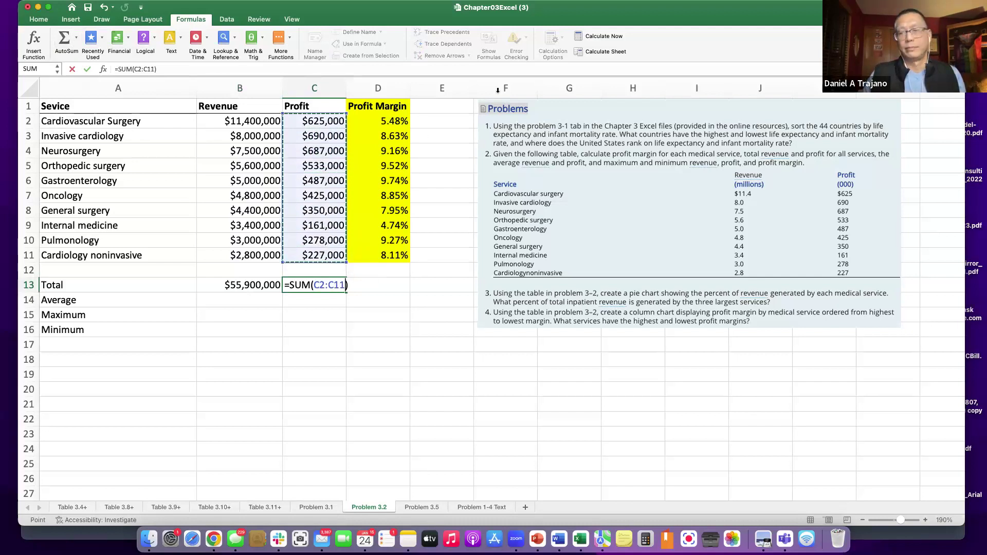
key("Return")
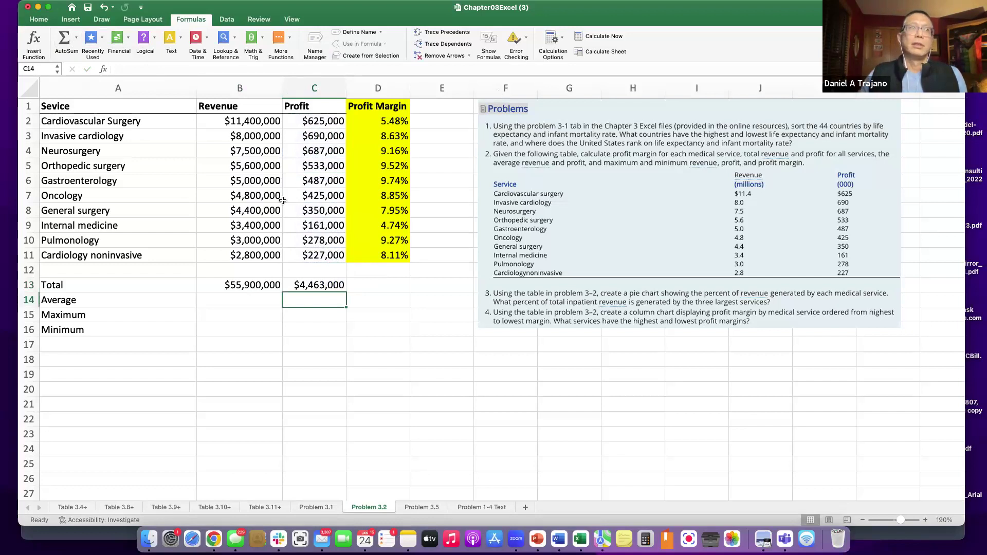
Highlight the Total row, A13:C13, with the yellow fill.
left_click_drag(64, 284, 315, 285)
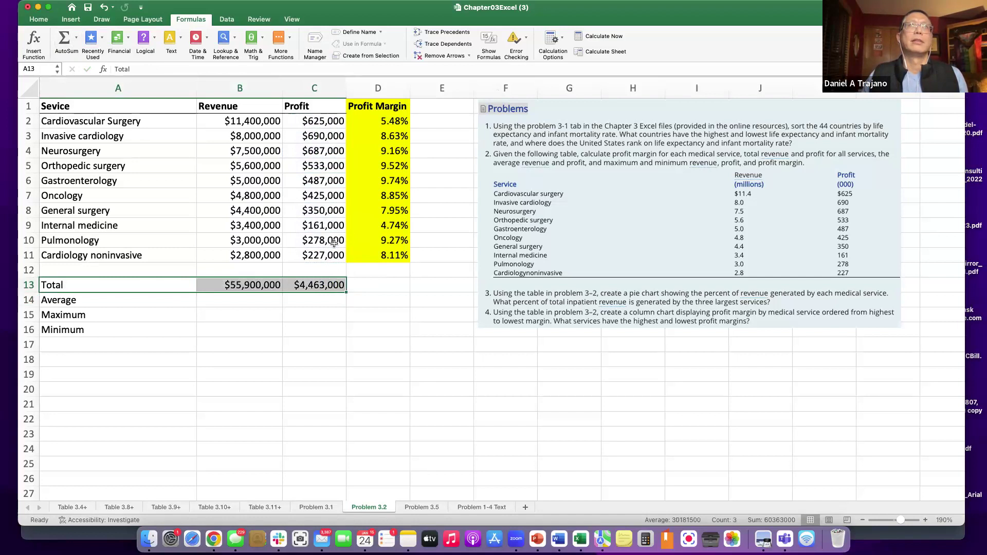
left_click(40, 21)
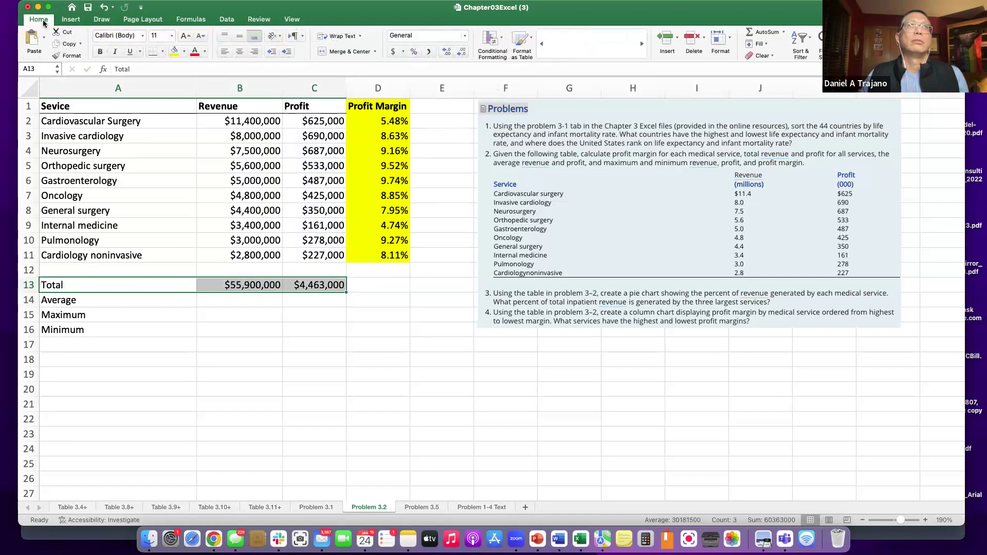
left_click(175, 52)
left_click(308, 341)
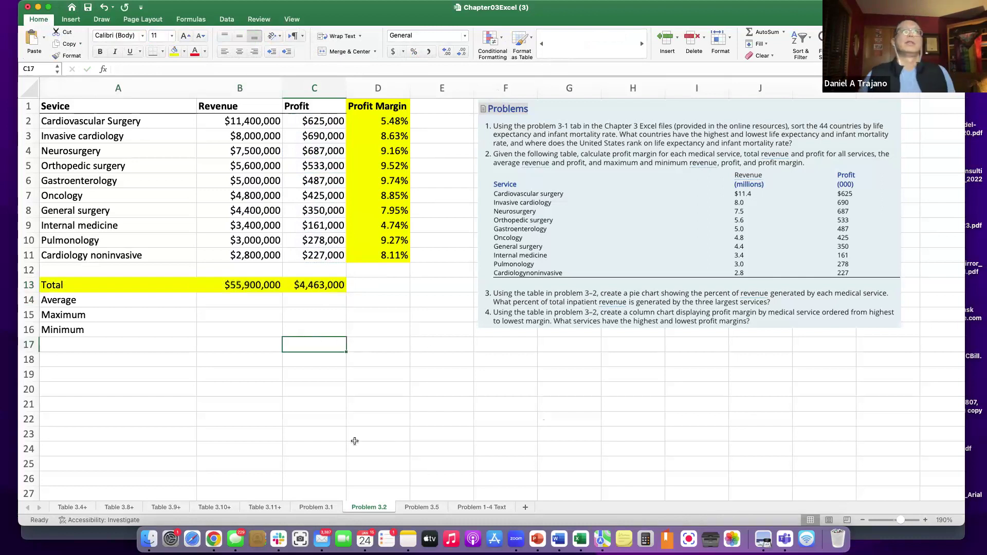
Try averaging revenue in B14 with the function builder, searching for "Aver", inserting AVERAGE and using range B2:B11.
left_click(95, 301)
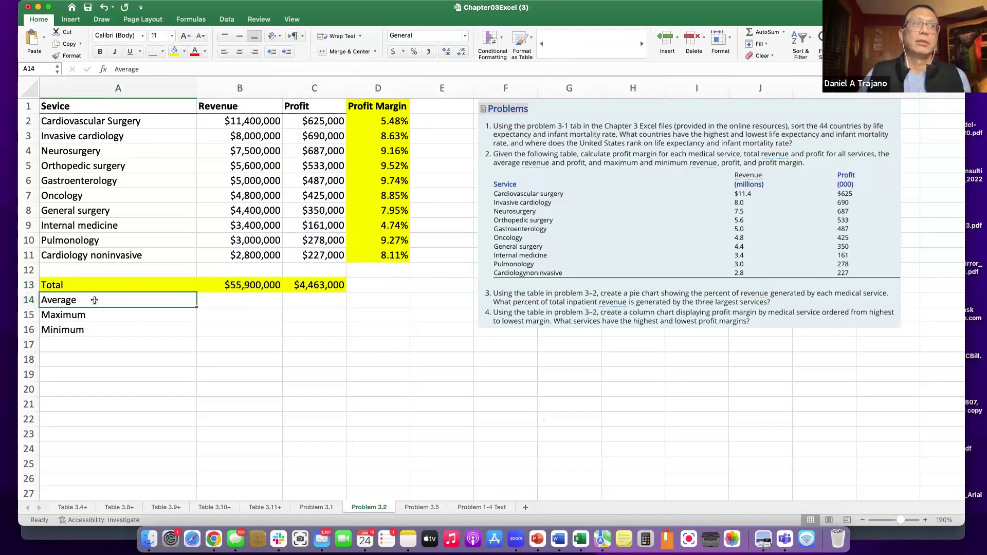
left_click(232, 298)
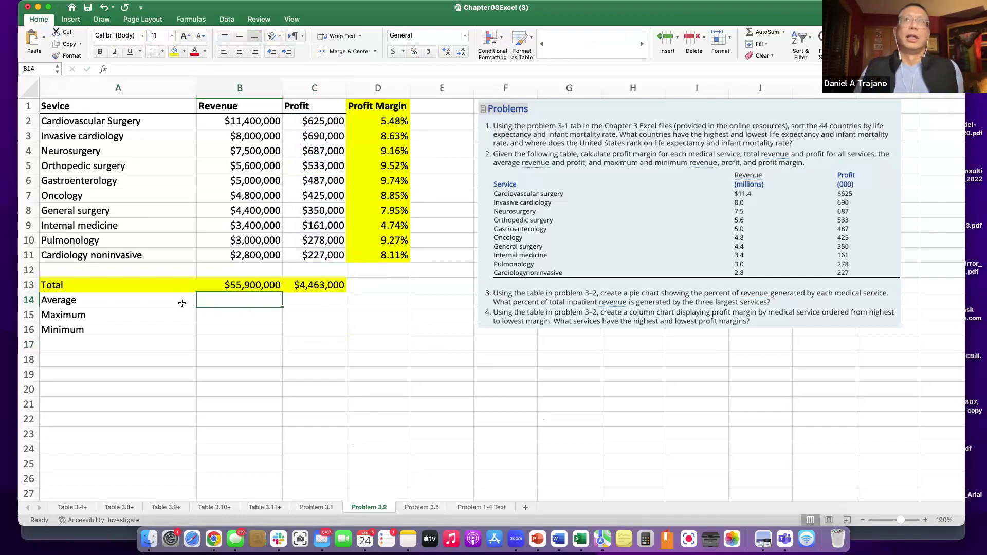
left_click(124, 297)
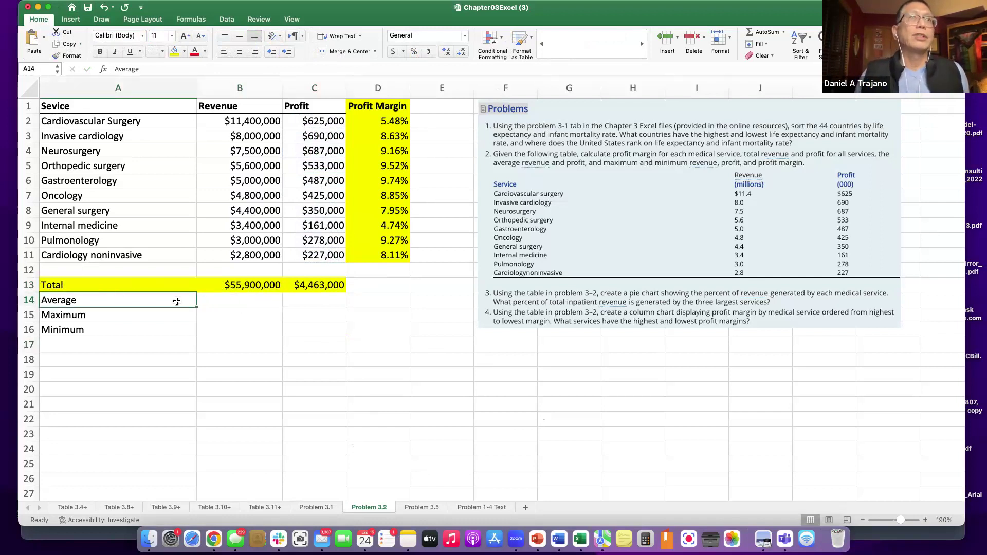
left_click(231, 300)
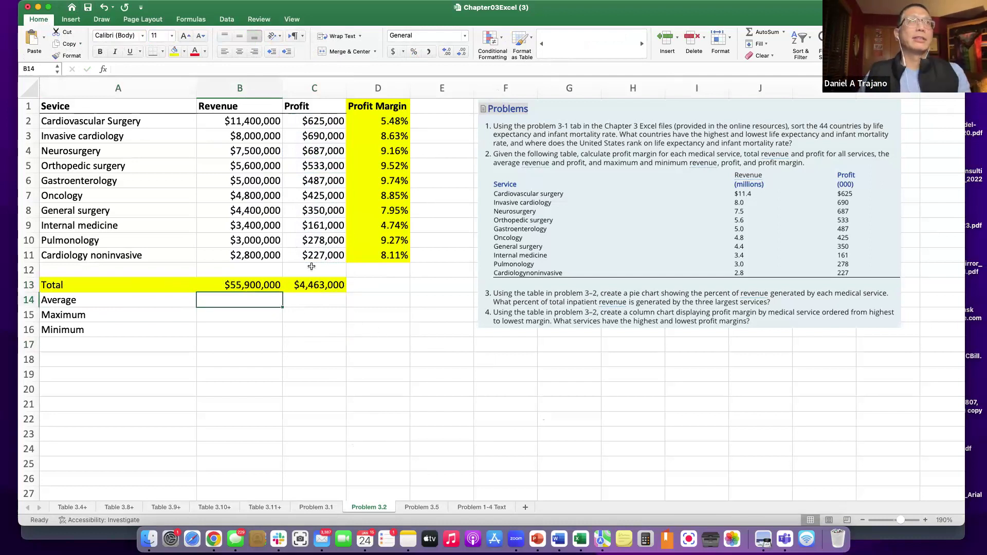
left_click(192, 21)
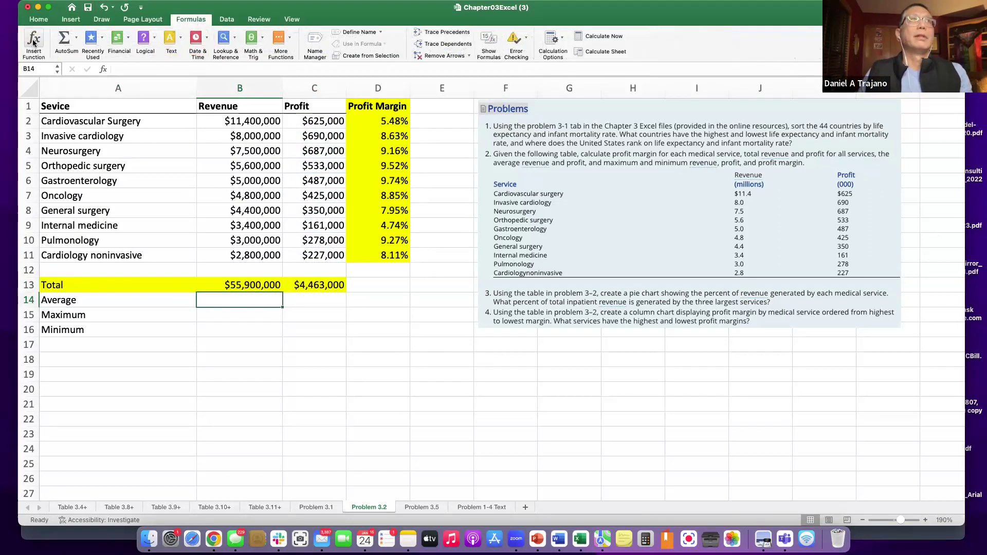
left_click(34, 43)
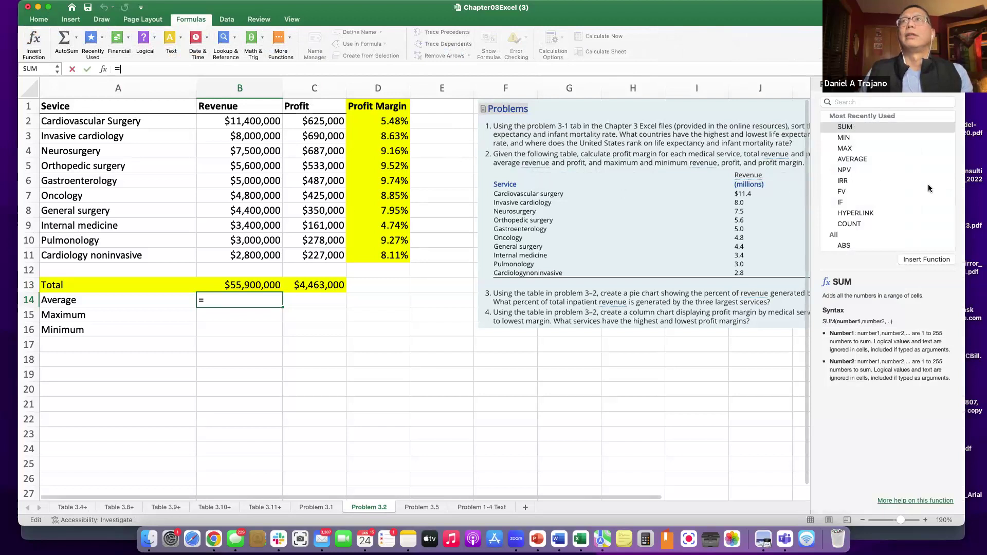
left_click(845, 102)
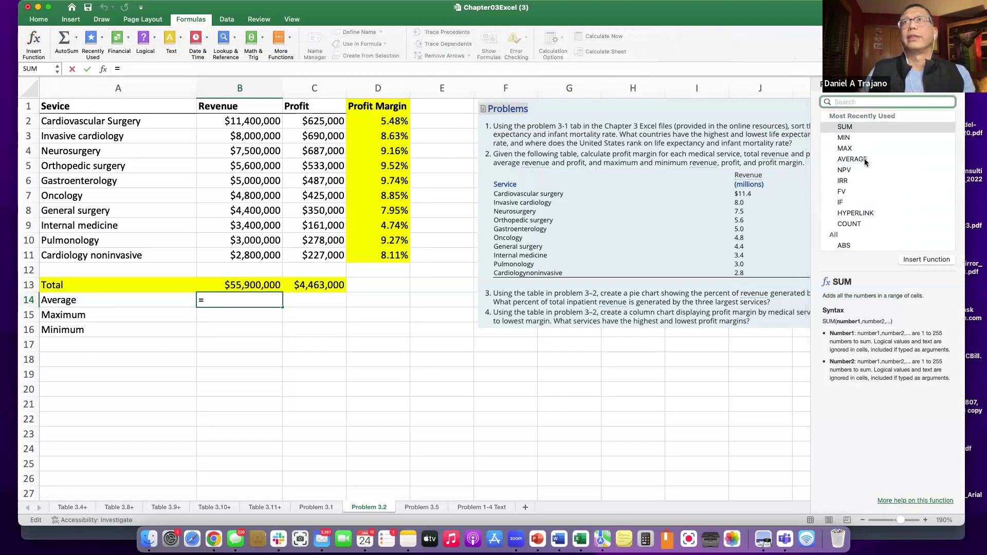
type("Aver")
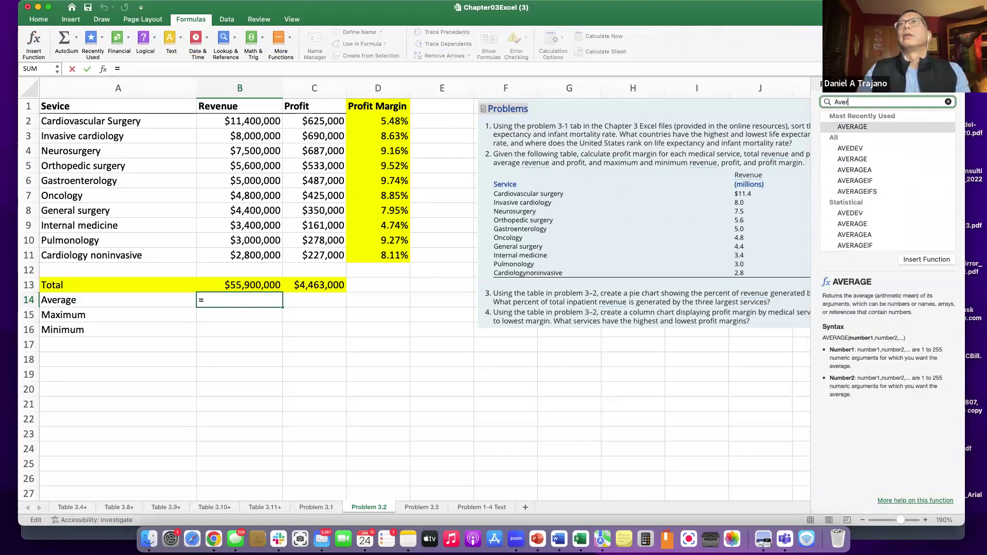
left_click(855, 127)
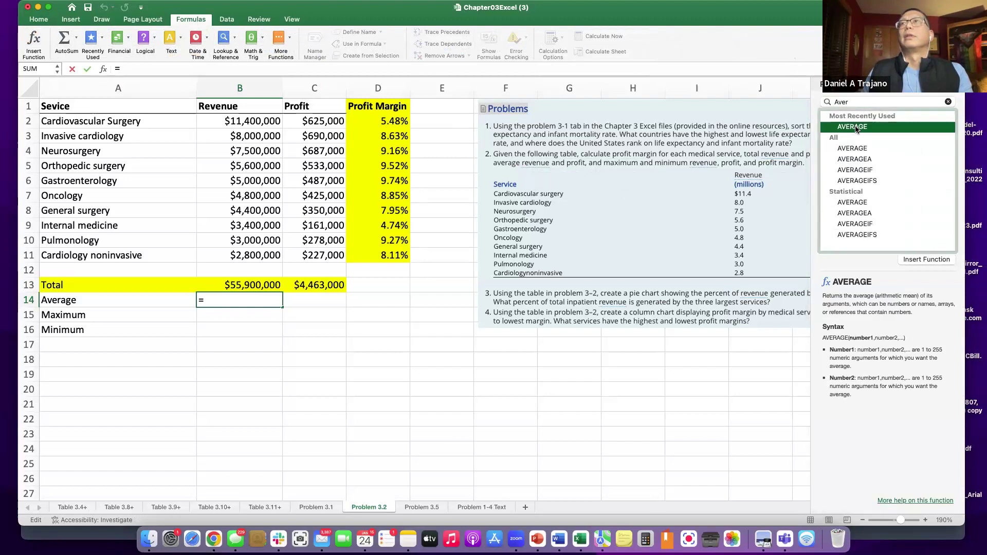
left_click(920, 259)
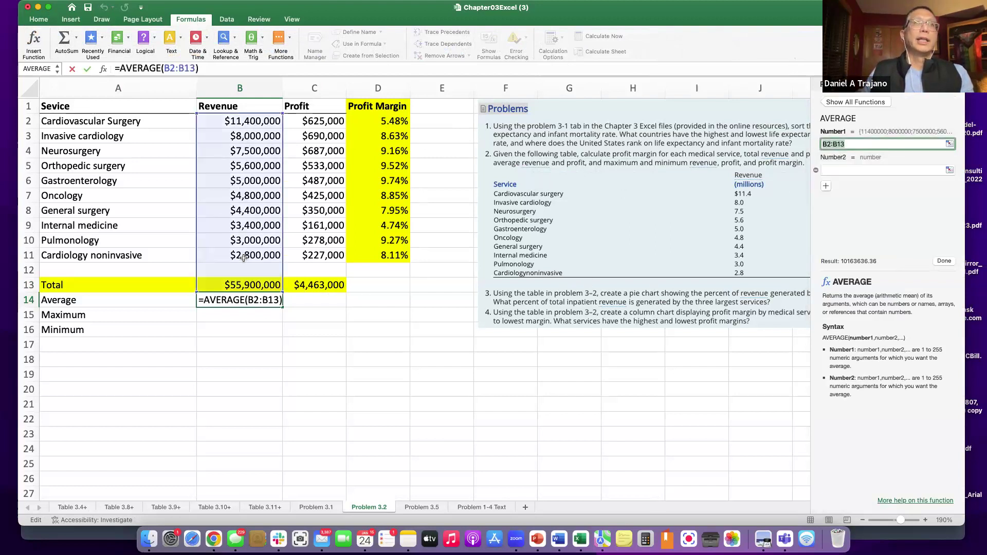
left_click_drag(249, 120, 241, 252)
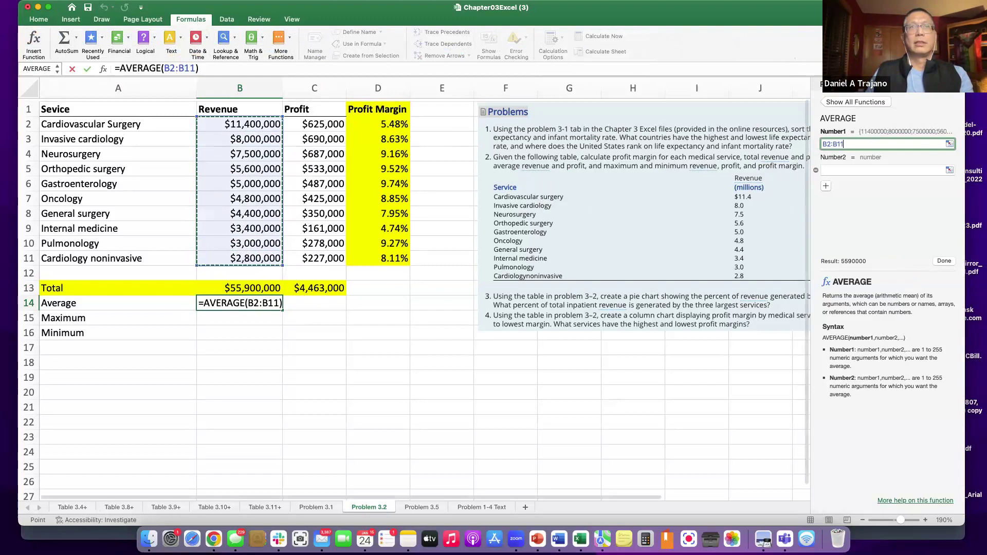
left_click(940, 263)
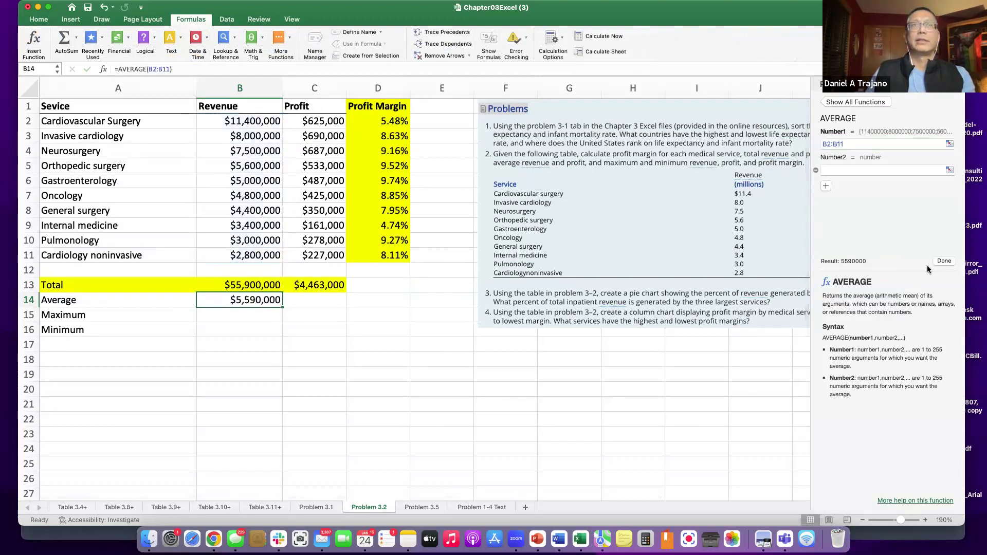
Review the revenue range B2:B11 and the average formula in B14, then undo that formula.
left_click(231, 317)
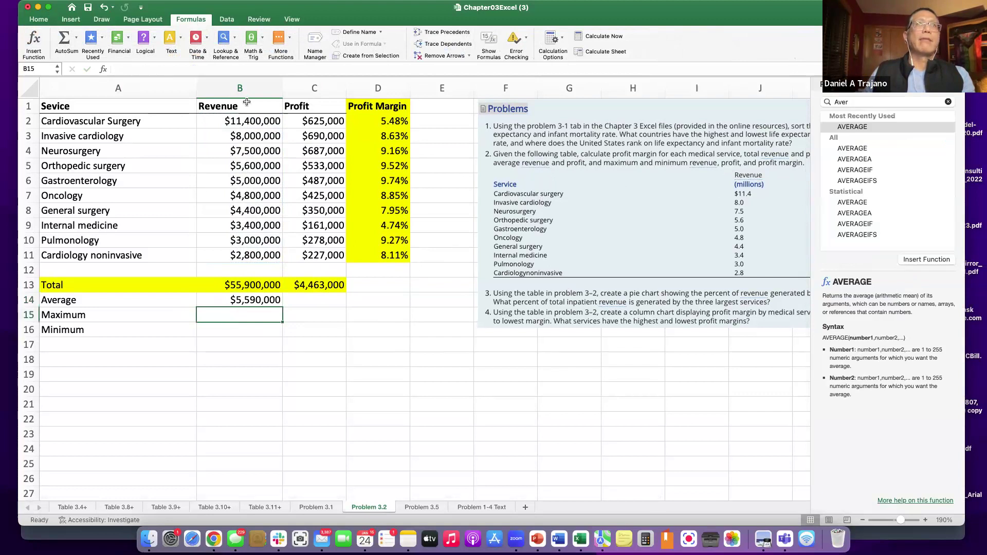
left_click_drag(241, 123, 240, 246)
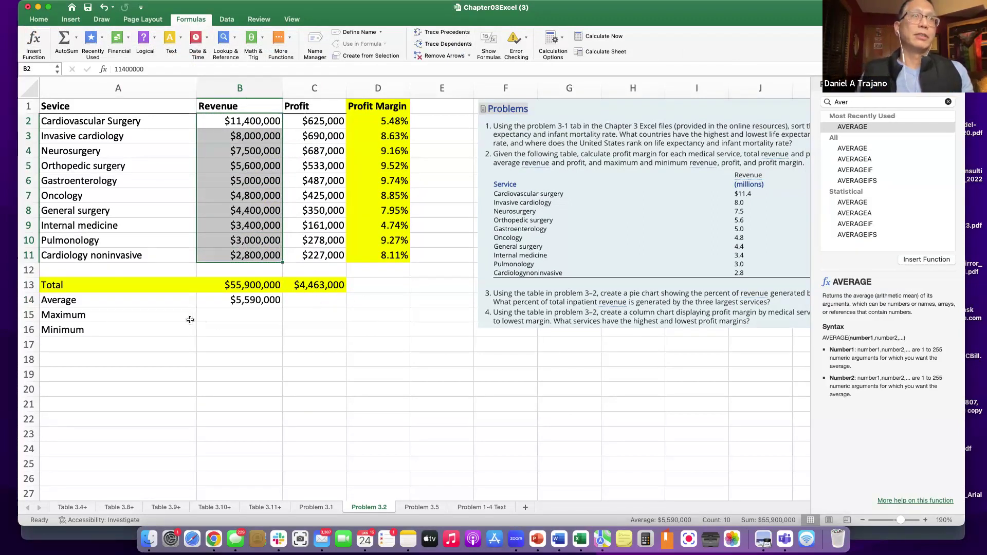
left_click(144, 298)
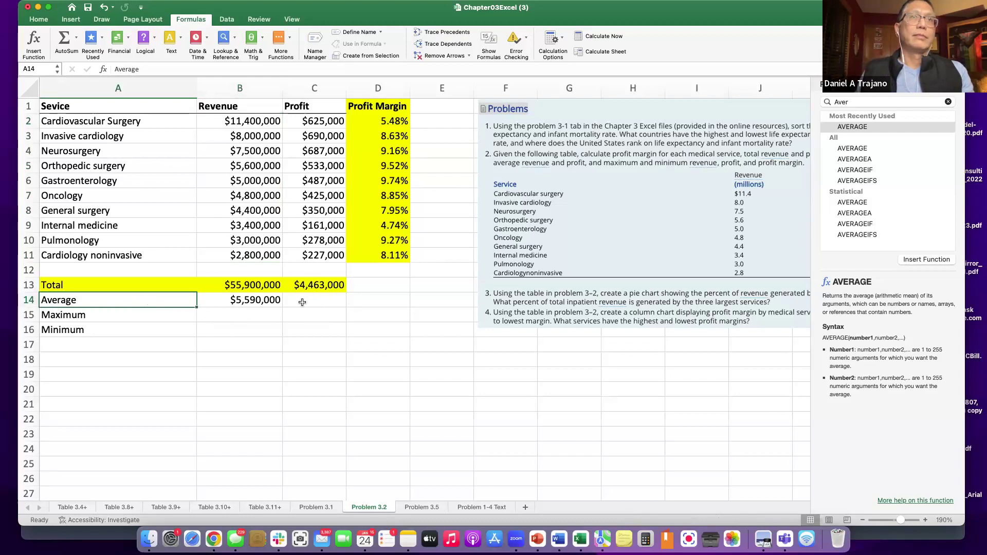
left_click(254, 302)
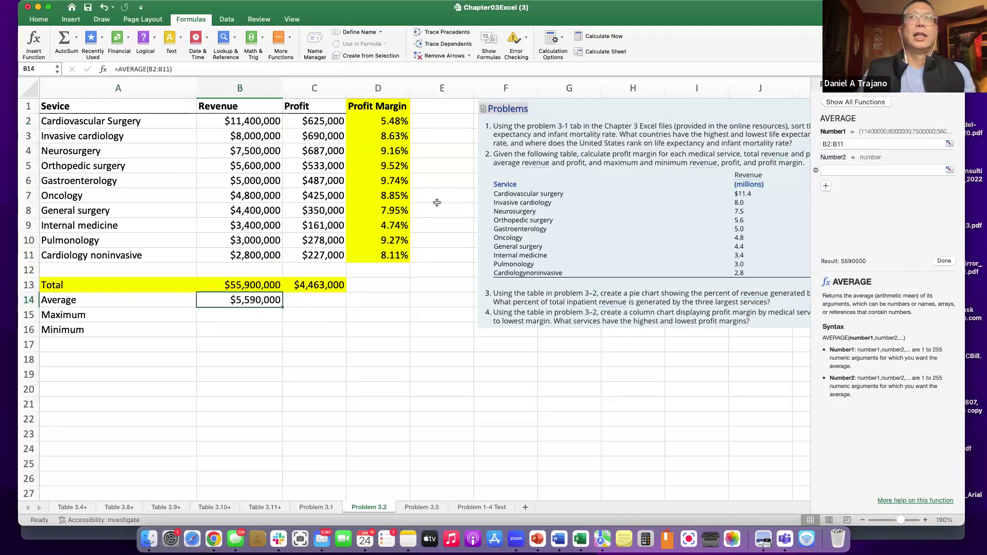
left_click(103, 7)
left_click(274, 410)
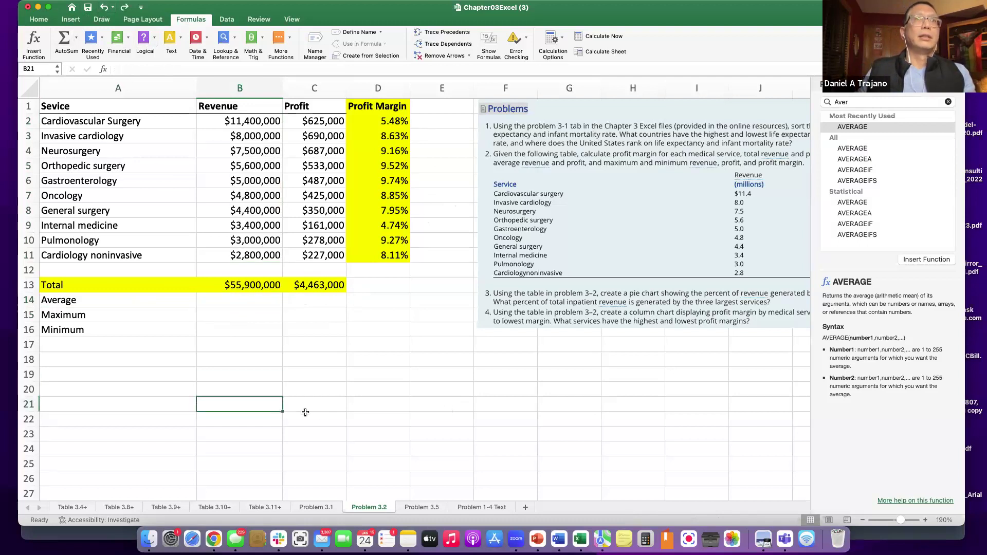
Average the Revenue column in B14 using the AutoSum Average function over B2:B11.
left_click(247, 301)
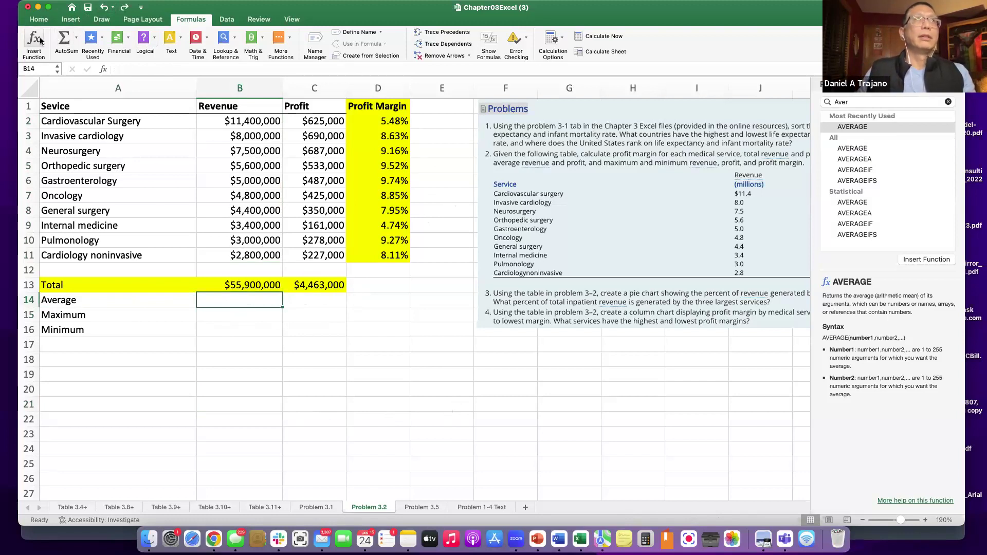
left_click(76, 40)
left_click(92, 68)
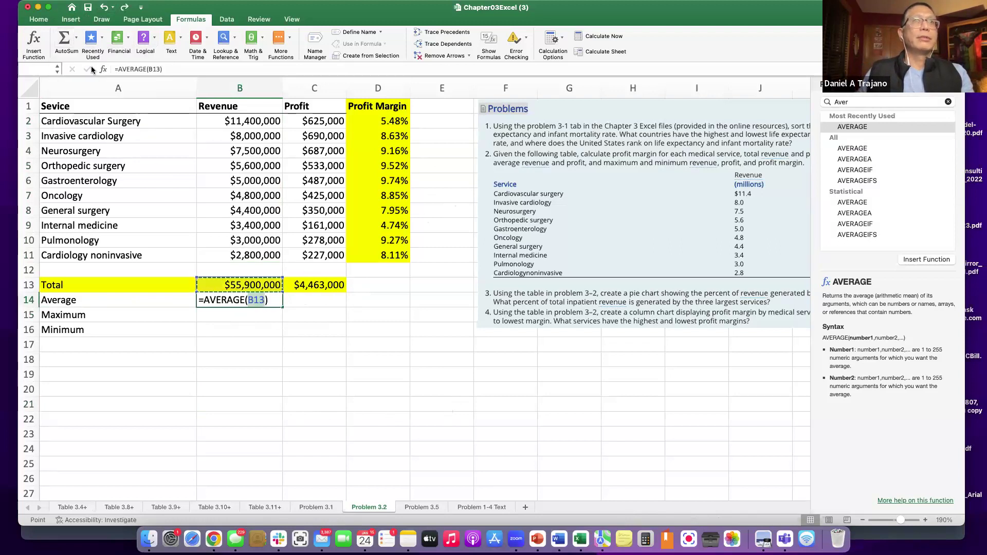
left_click_drag(250, 121, 272, 247)
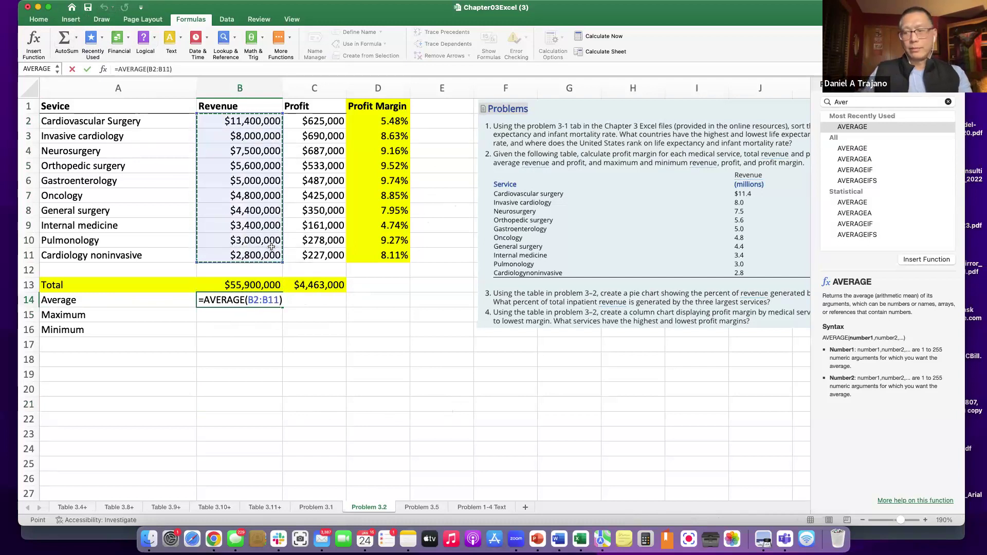
key("Return")
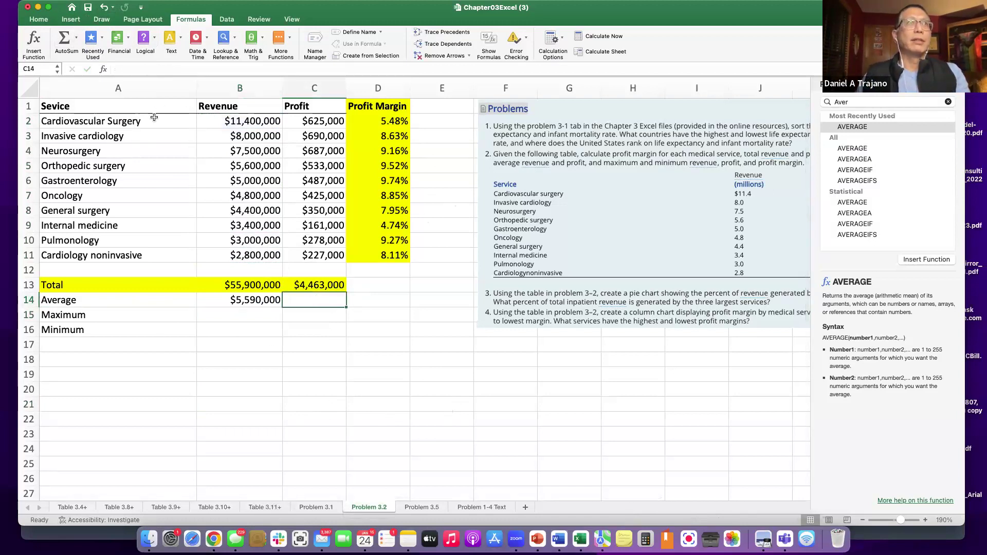
Average the Profit column in C14 using the AutoSum Average function over C2:C11.
left_click(76, 40)
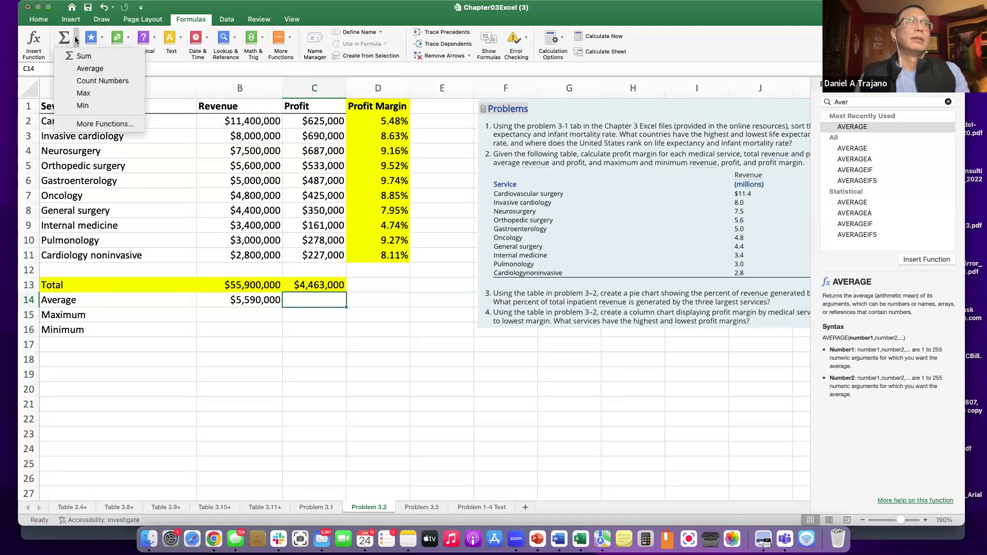
left_click(90, 69)
left_click_drag(318, 120, 314, 257)
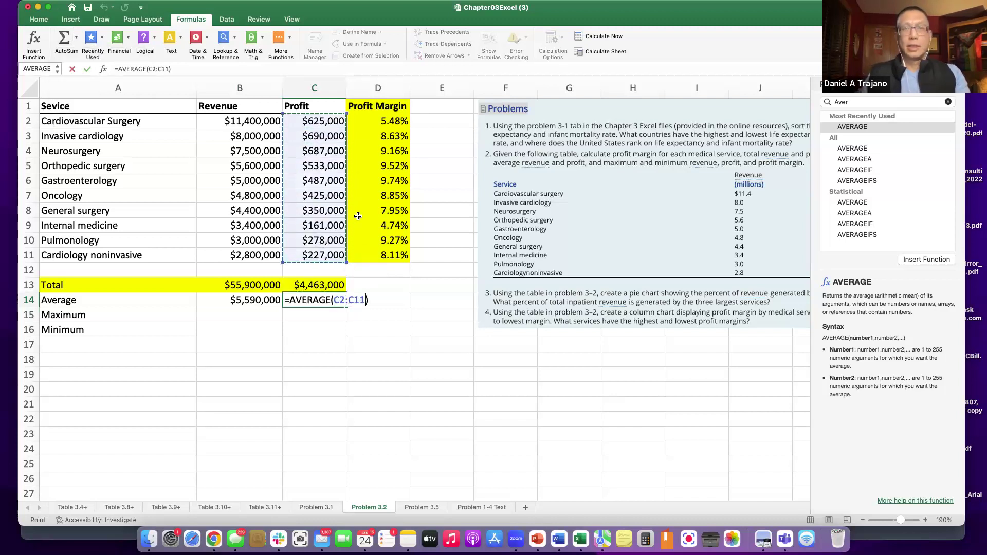
key("Return")
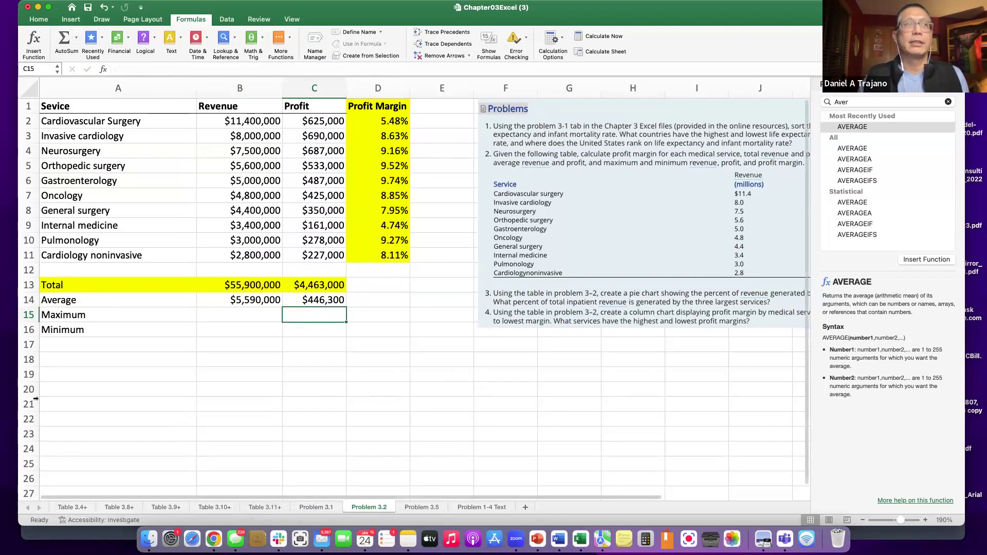
Highlight the Average row, A14:C14, with the yellow fill.
left_click_drag(54, 304, 332, 302)
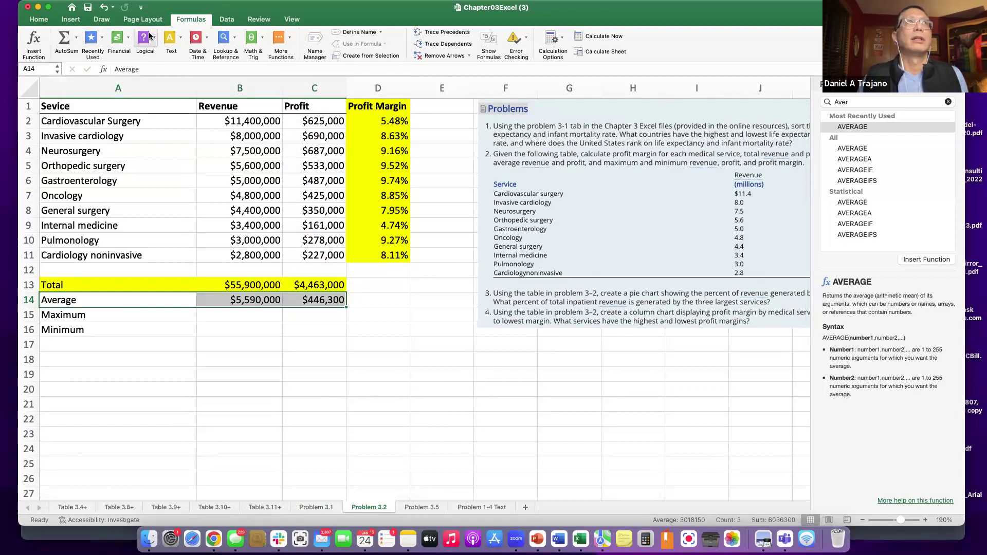
left_click(40, 19)
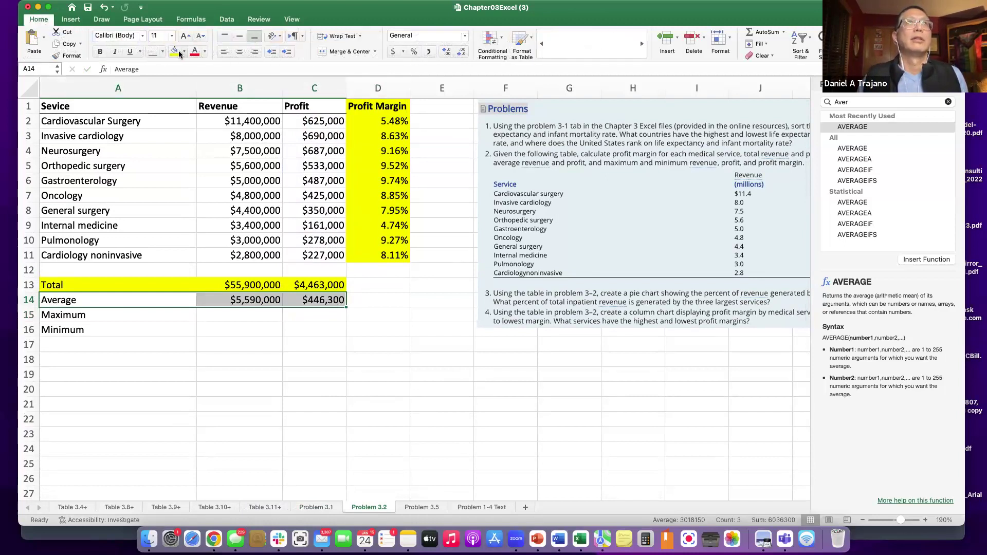
left_click(179, 53)
left_click(318, 362)
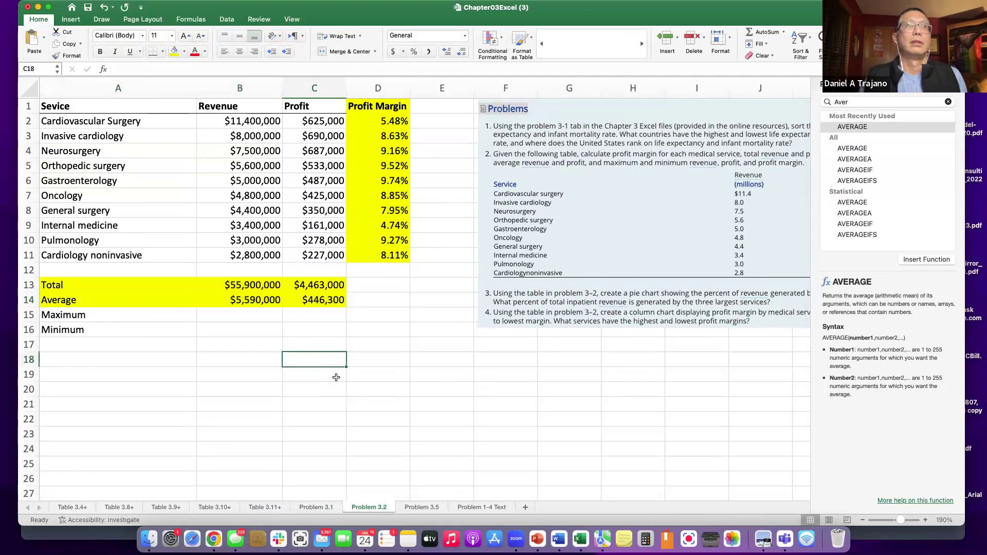
left_click(363, 300)
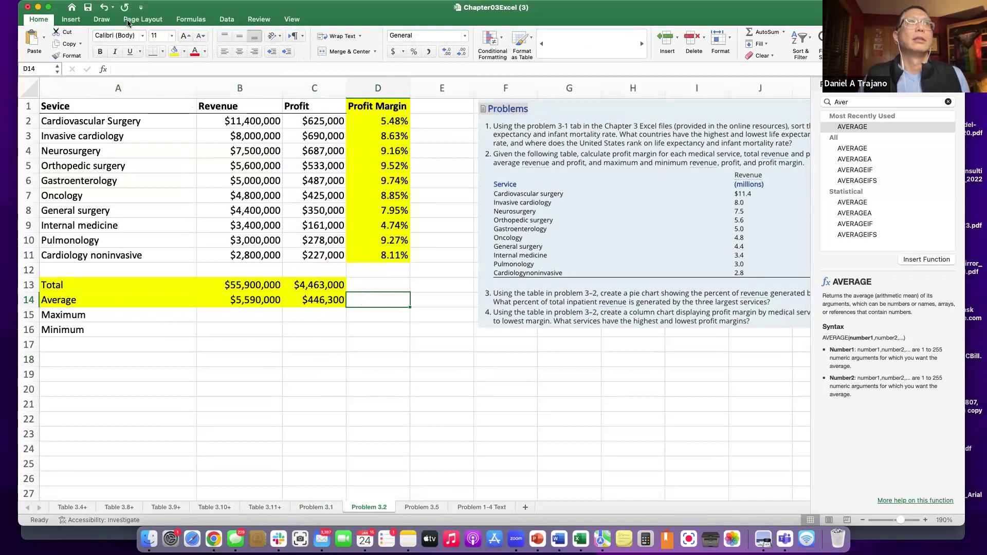
left_click(197, 21)
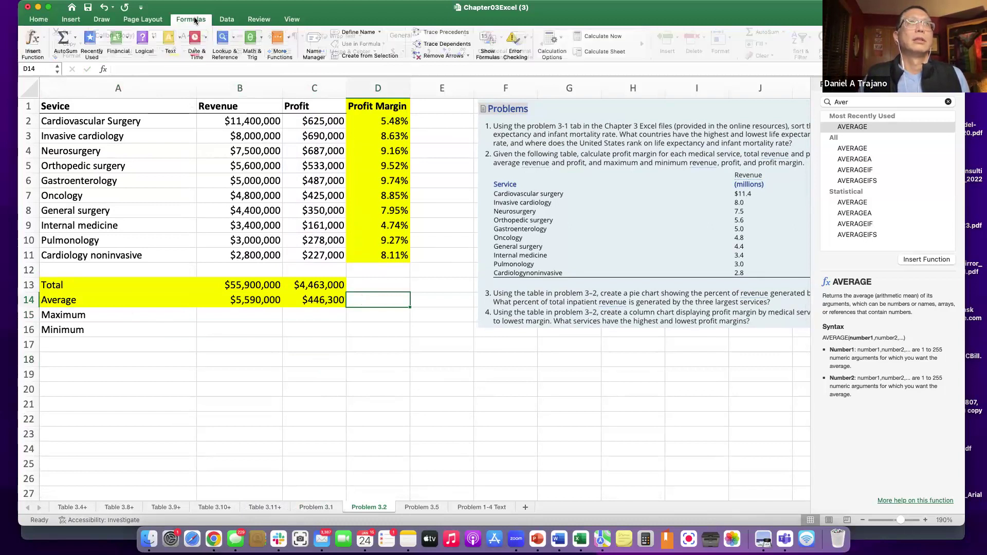
left_click(64, 41)
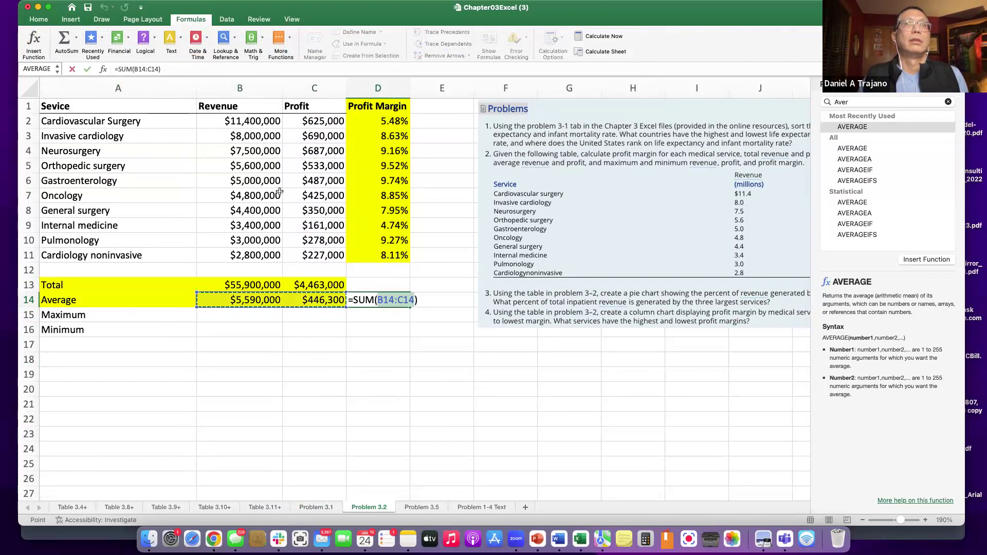
left_click(76, 37)
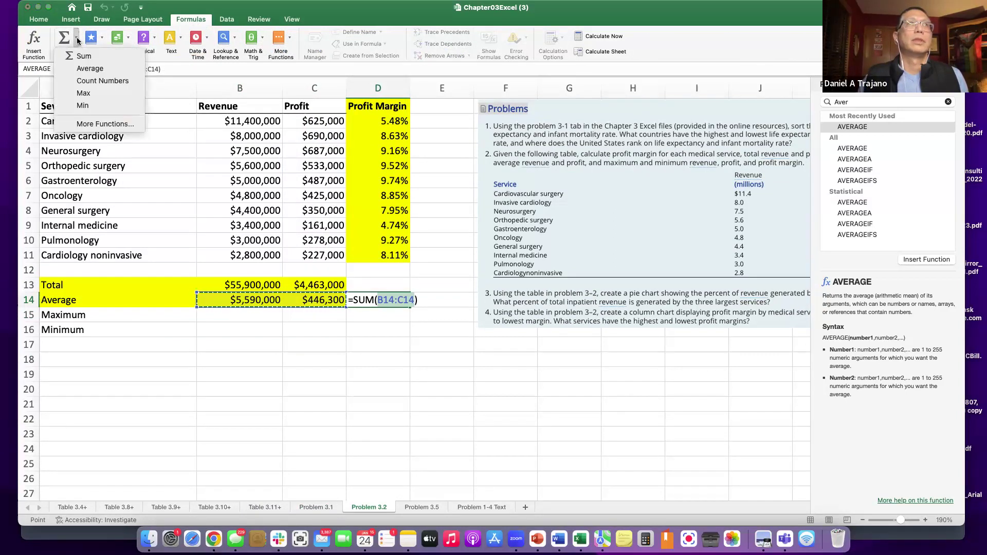
left_click(85, 71)
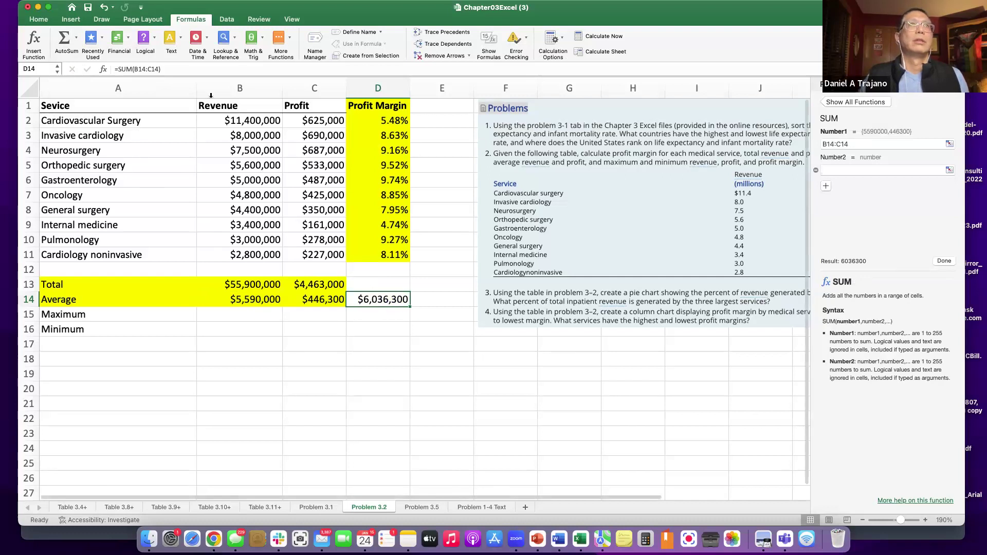
left_click_drag(161, 69, 121, 68)
key("BackSpace")
key("BackSpace")
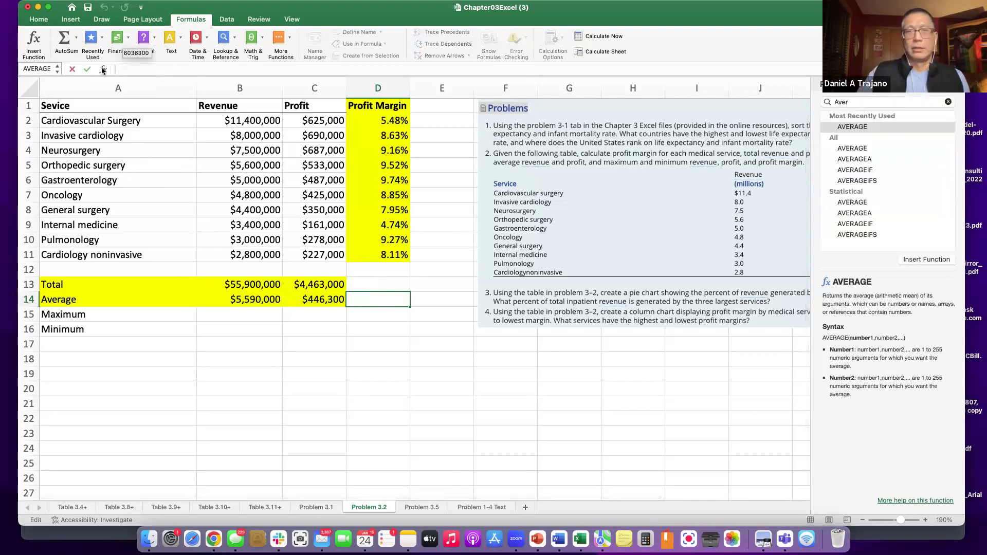
type("=")
left_click(368, 343)
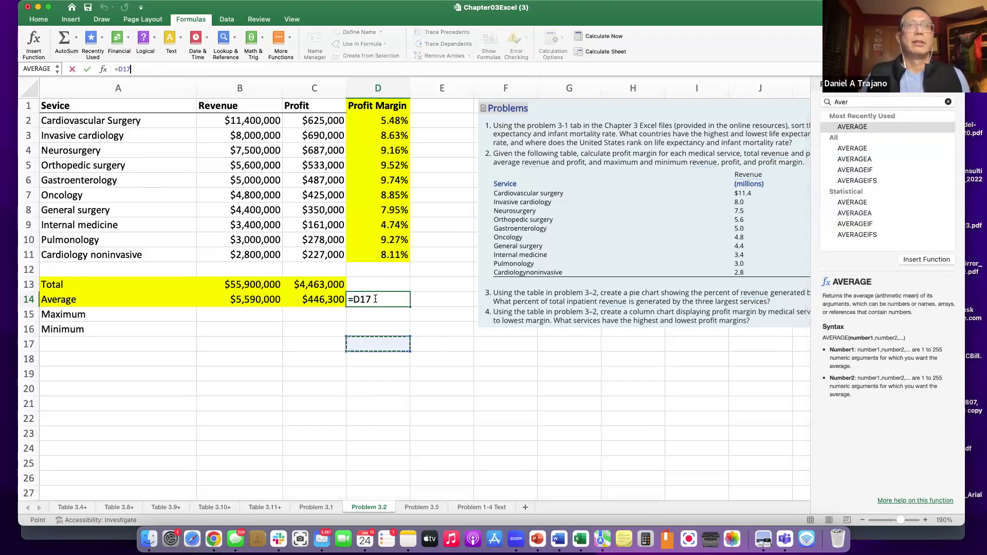
key("BackSpace")
key("BackSpace")
key("BackSpace")
key("BackSpace")
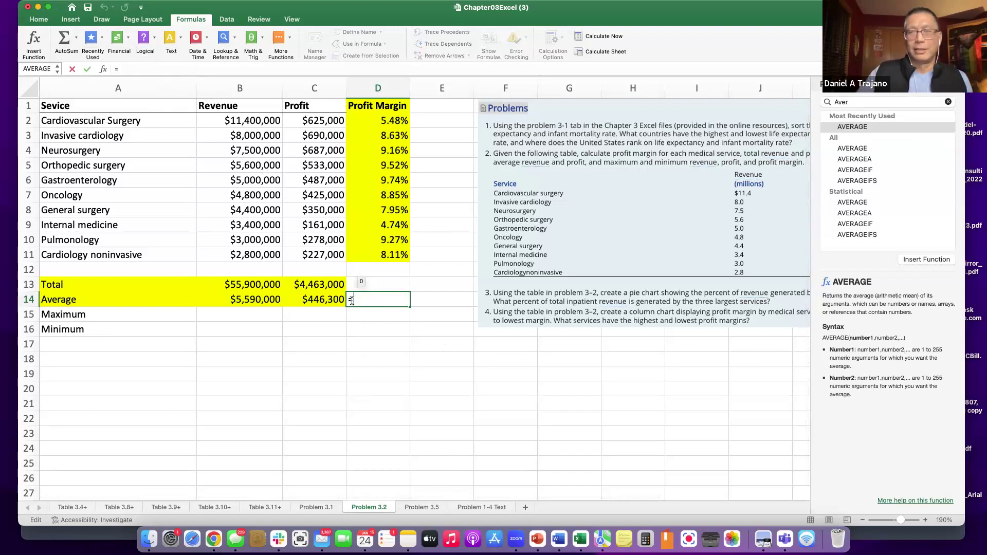
left_click(75, 38)
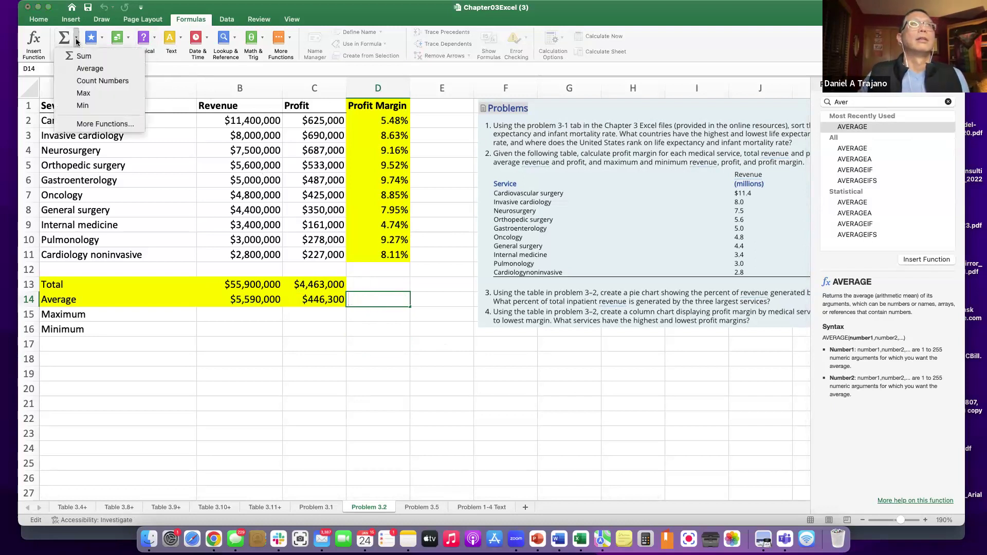
key("Escape")
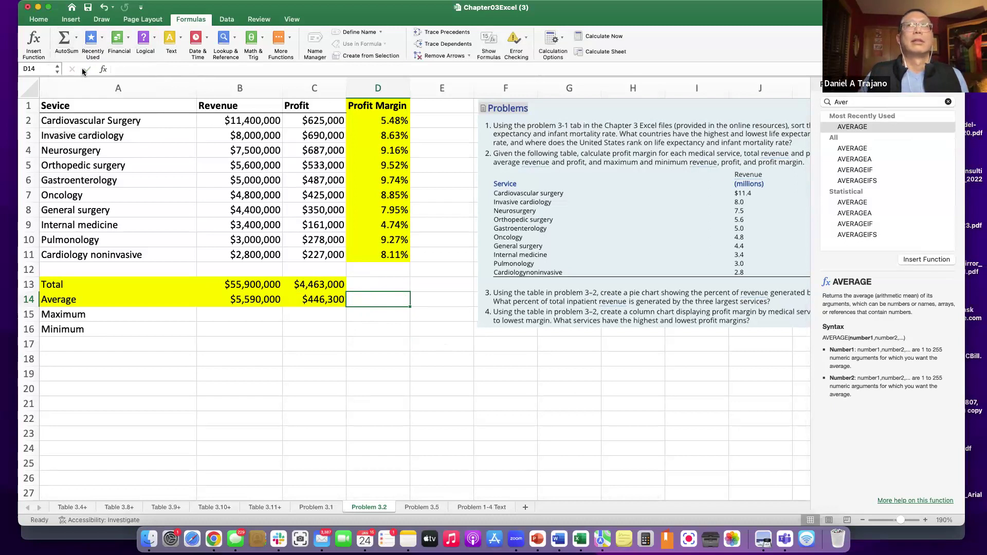
left_click(857, 127)
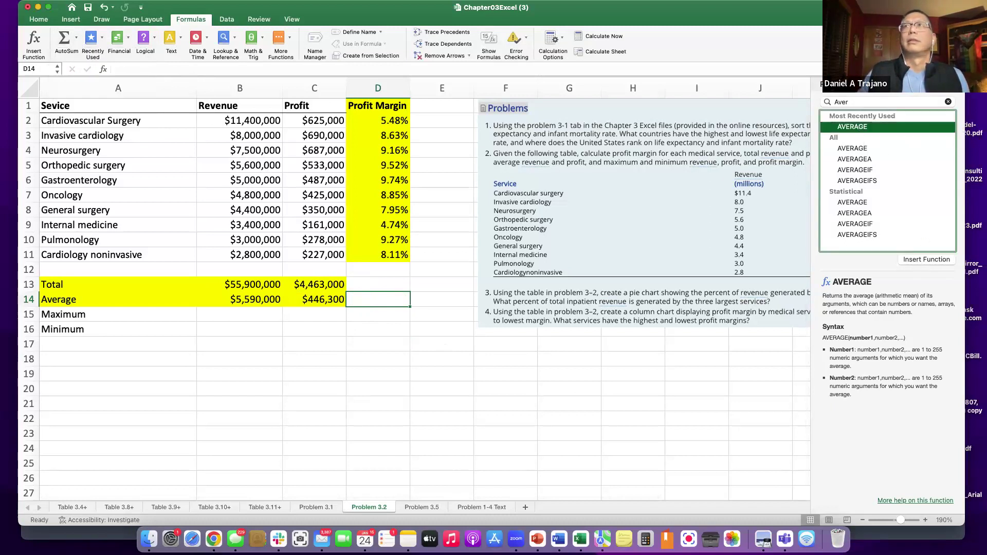
left_click(339, 356)
Average the Profit Margin column in D14 using the AutoSum Average function over D2:D11.
left_click(373, 302)
left_click(77, 38)
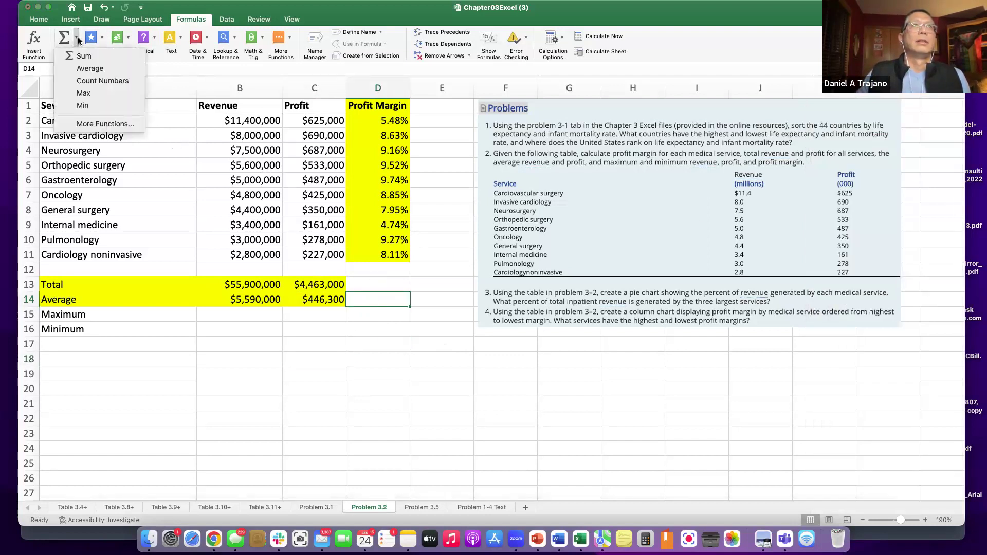
left_click(90, 68)
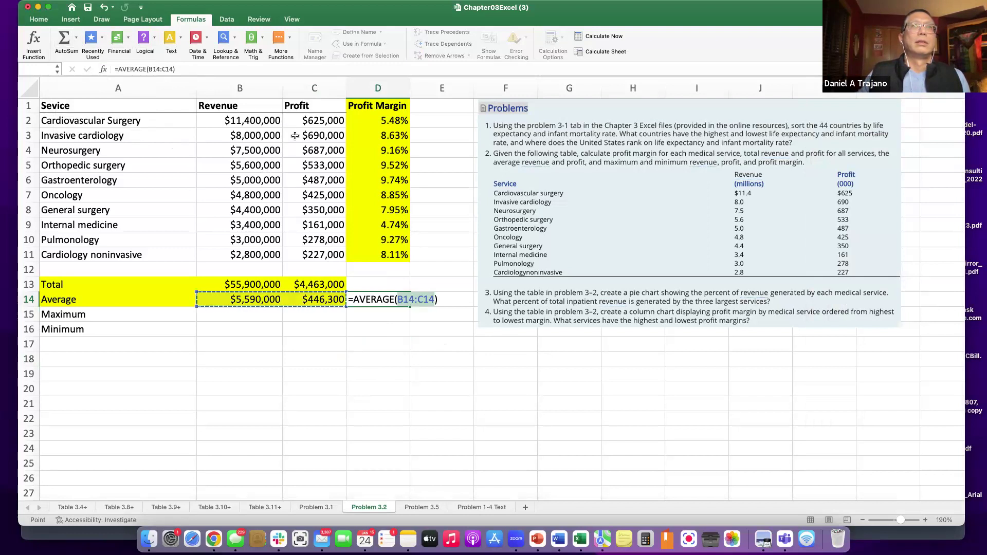
left_click_drag(379, 119, 382, 253)
key("Return")
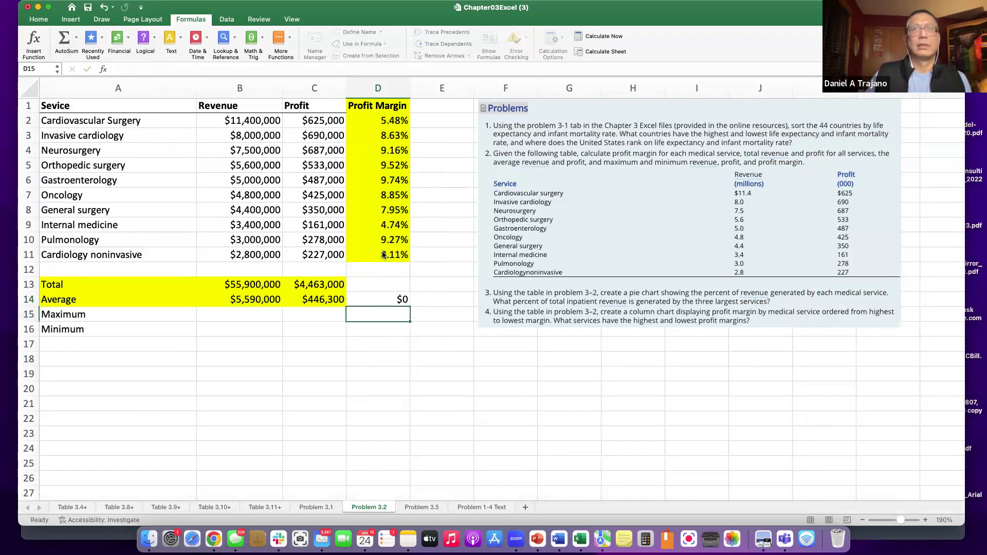
Format the average profit margin in D14 as a percentage with two decimal places.
left_click(398, 300)
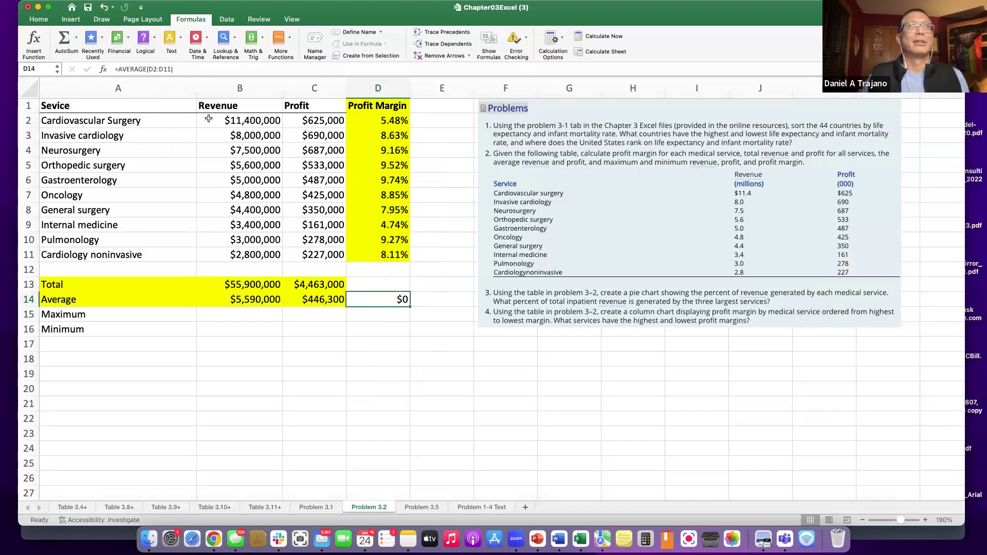
left_click(39, 20)
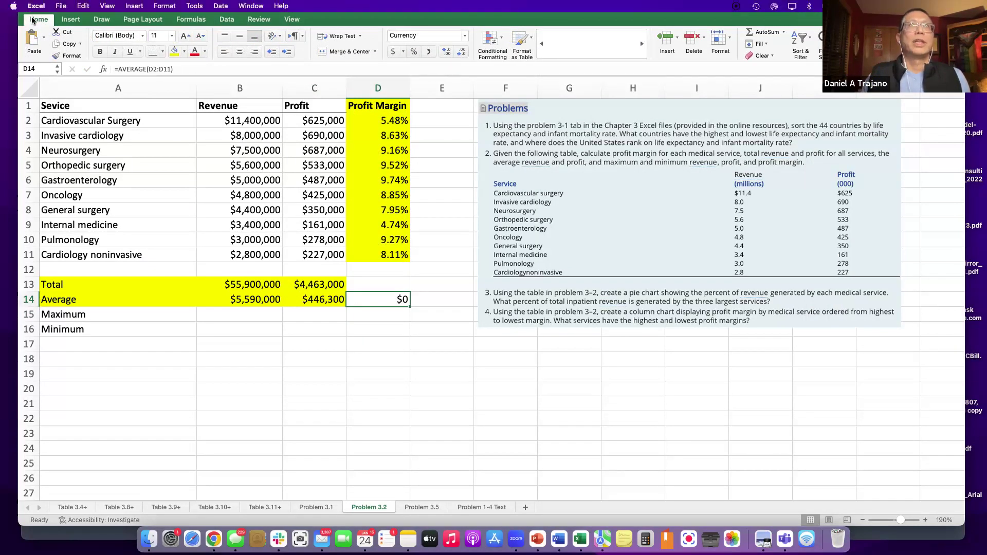
left_click(413, 53)
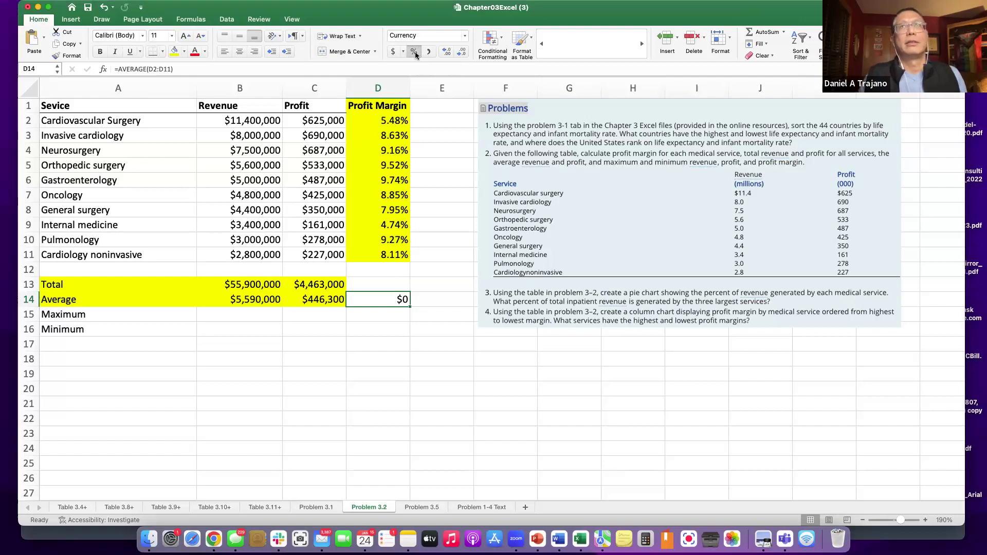
left_click(447, 53)
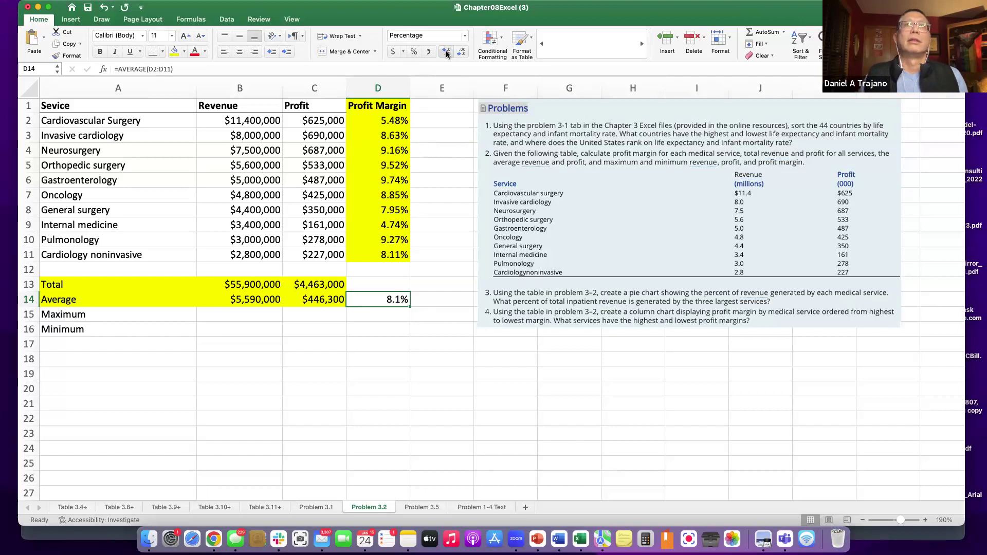
left_click(406, 317)
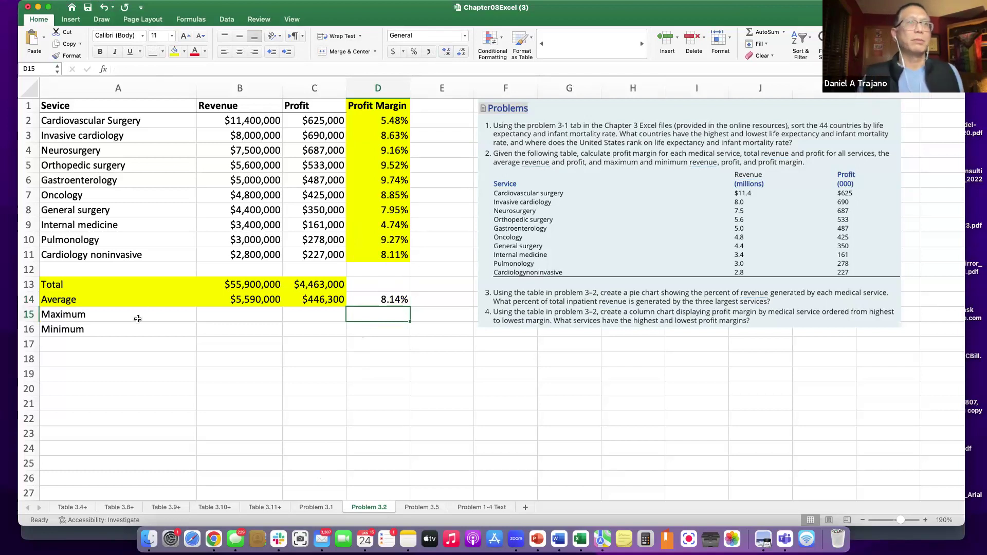
Highlight the average profit margin cell D14 with the yellow fill.
left_click(383, 292)
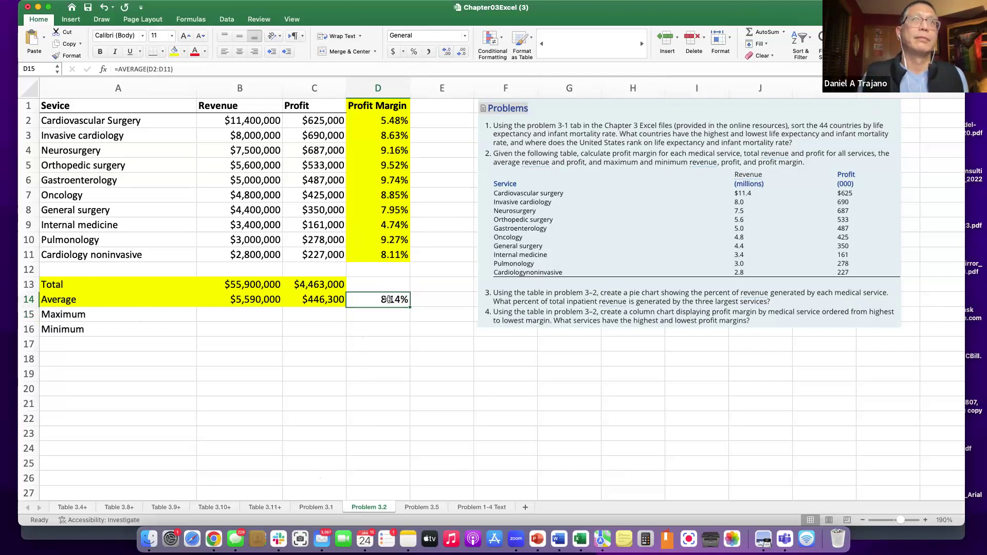
left_click(175, 52)
left_click(262, 391)
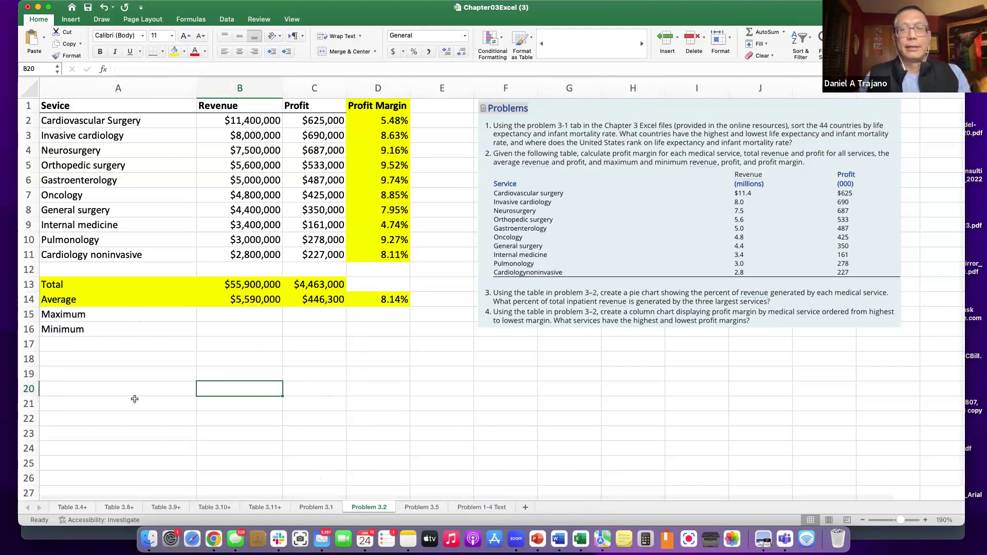
Calculate the maximum revenue in B15 with the MAX function over B2:B11 and compare it with the Revenue column.
left_click(103, 318)
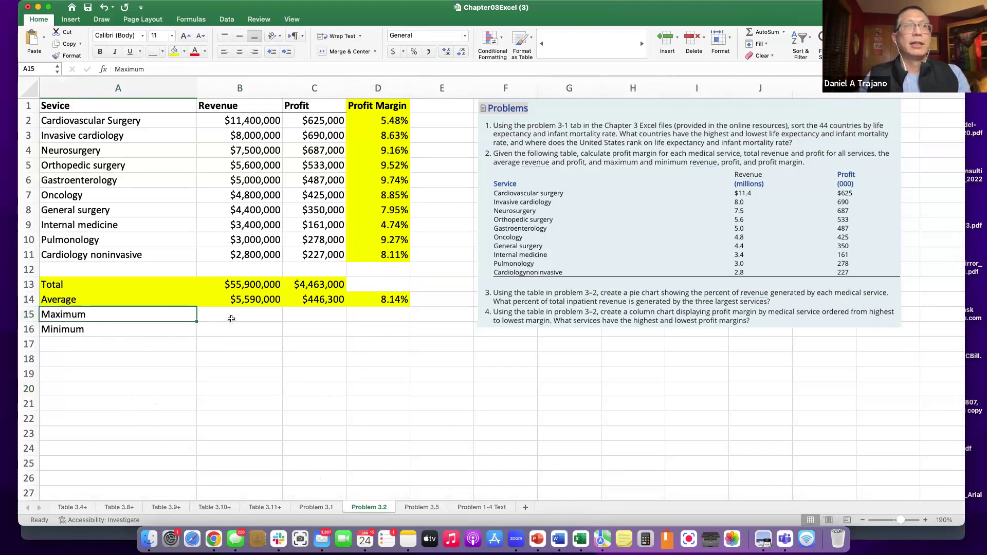
left_click(241, 318)
left_click(77, 316)
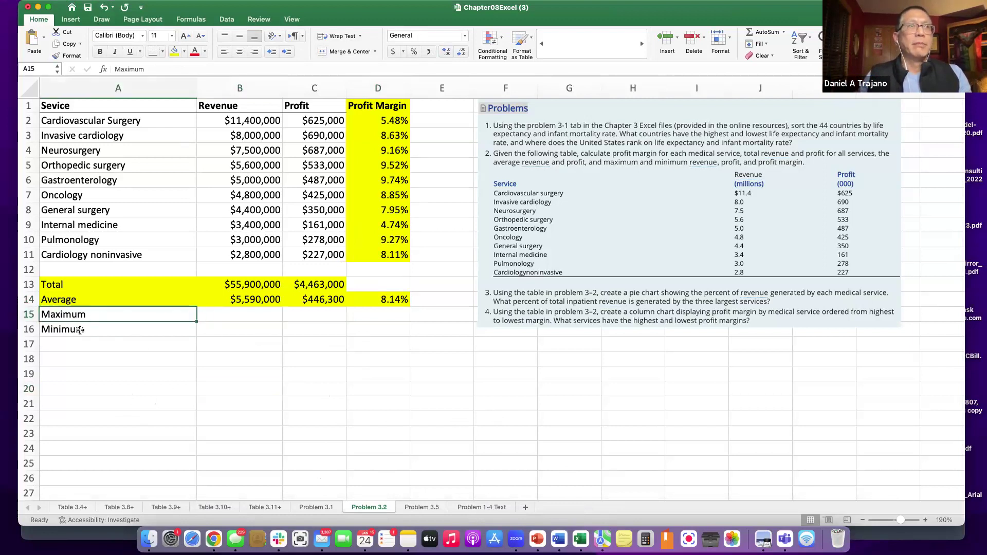
left_click(231, 317)
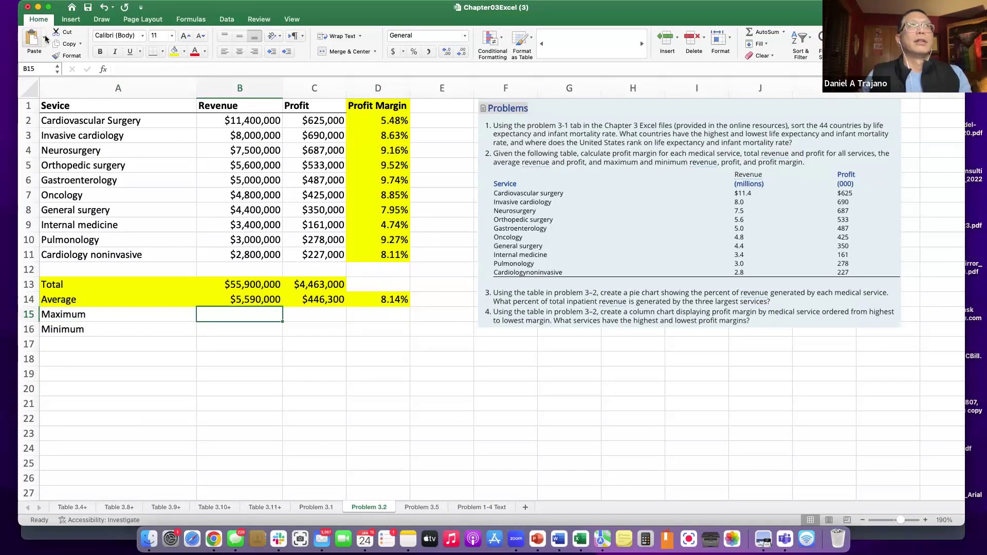
left_click(190, 20)
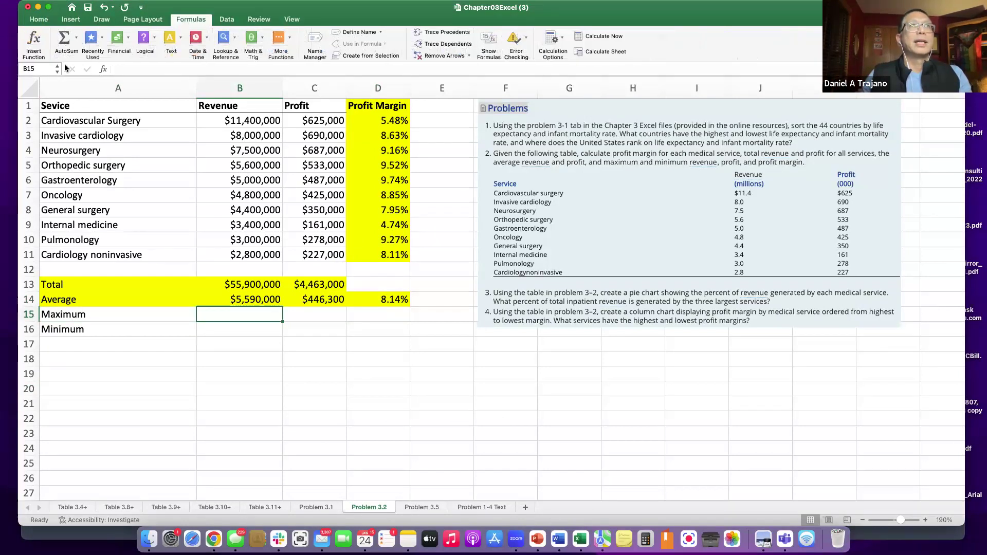
left_click(33, 41)
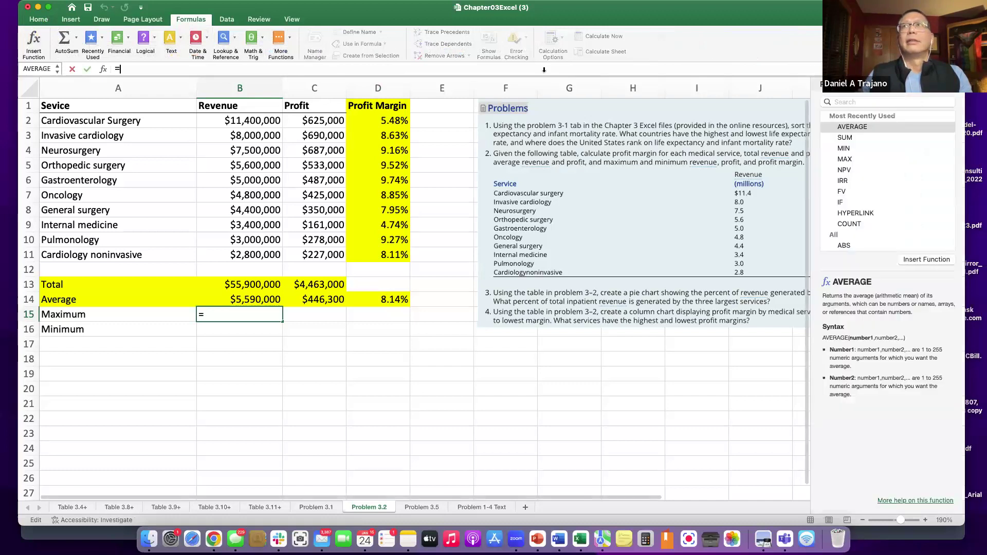
left_click(854, 101)
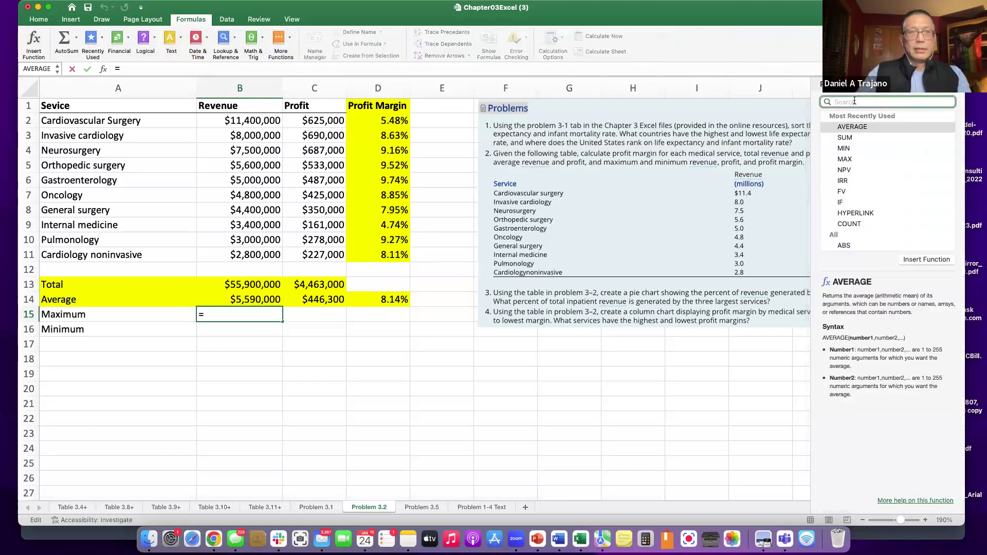
type("max")
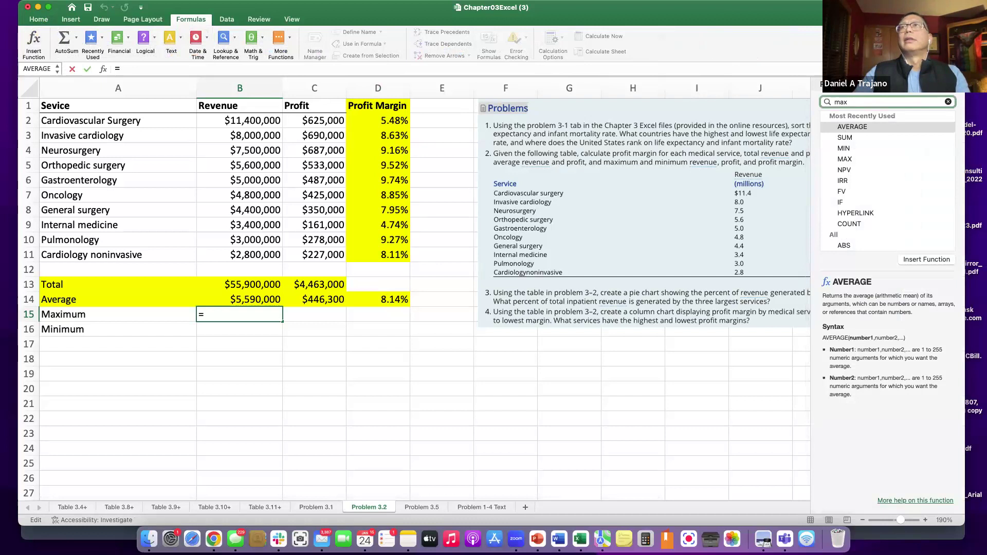
left_click(845, 127)
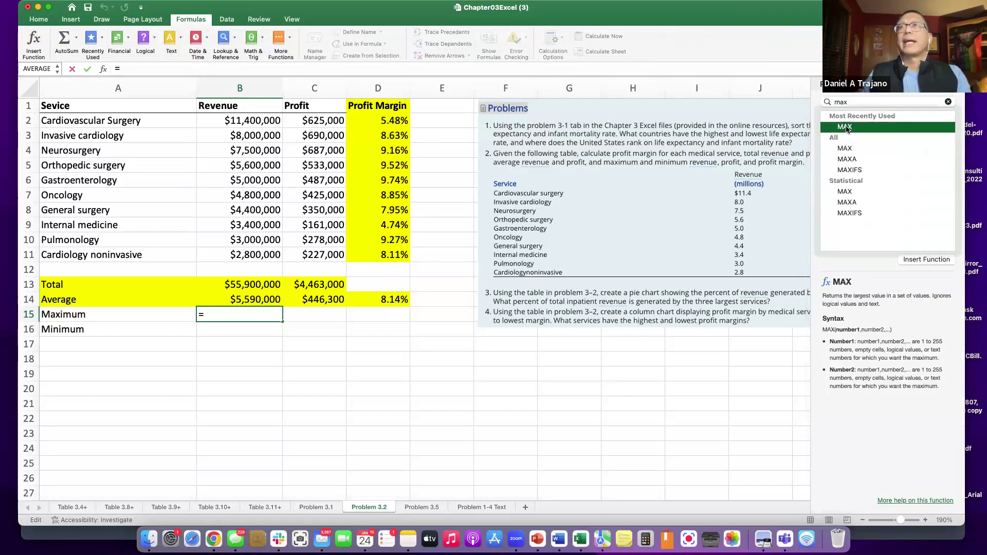
left_click(926, 259)
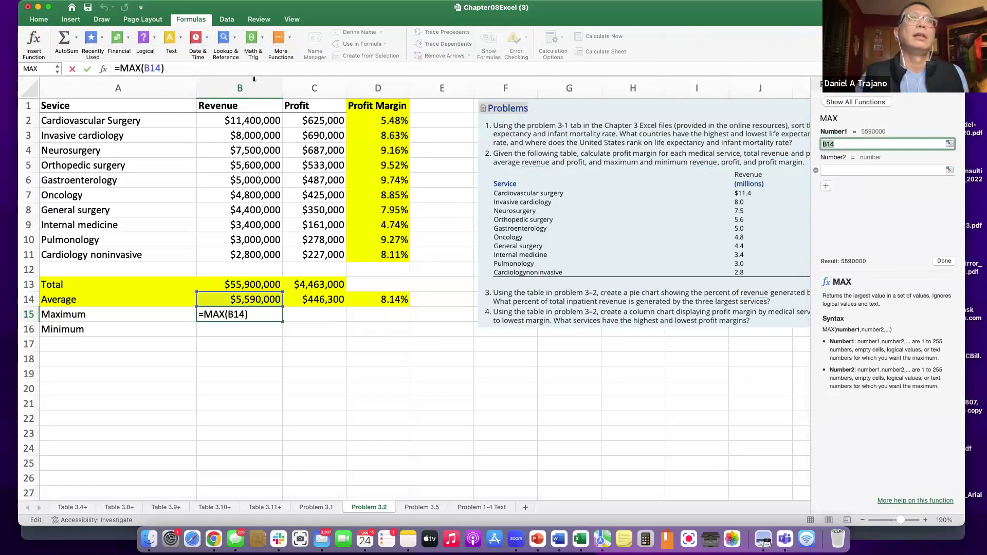
left_click_drag(247, 120, 247, 250)
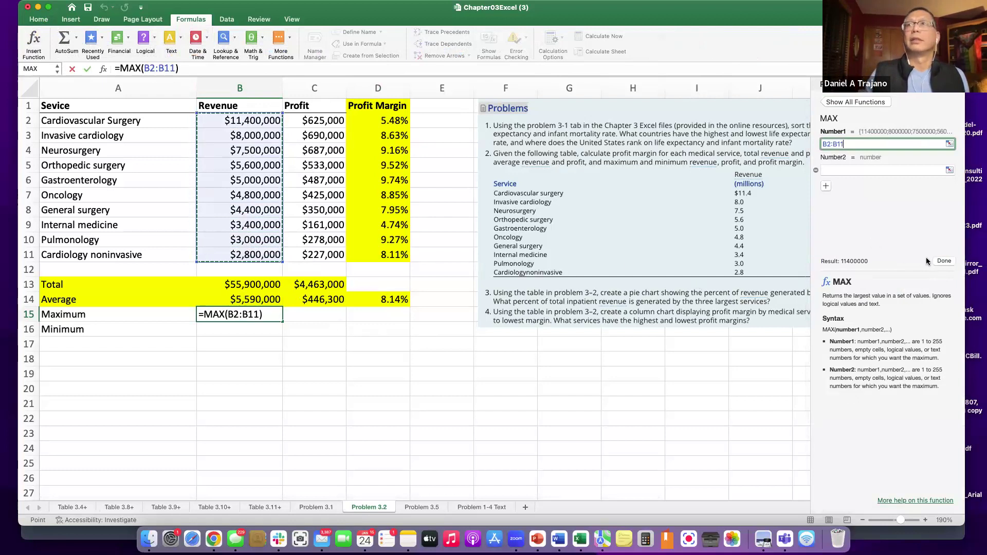
left_click(944, 260)
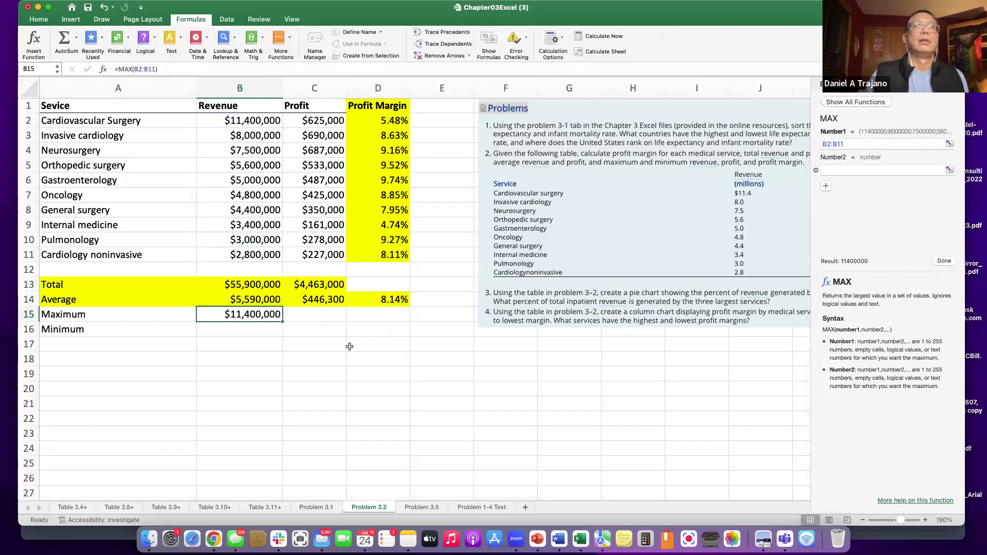
left_click(221, 343)
left_click(236, 318)
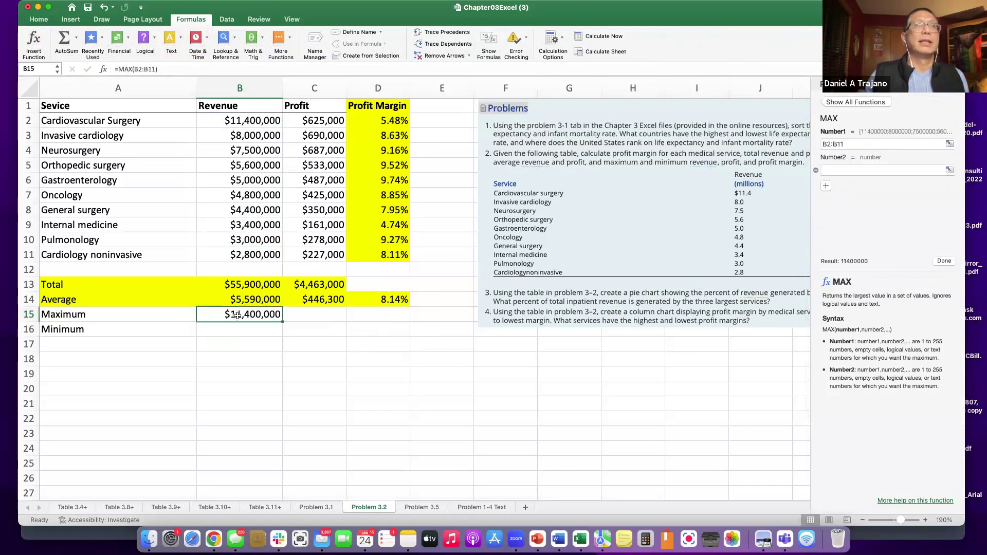
left_click(249, 121)
Calculate the maximum profit in C15 with the MAX function over C2:C11.
left_click(303, 314)
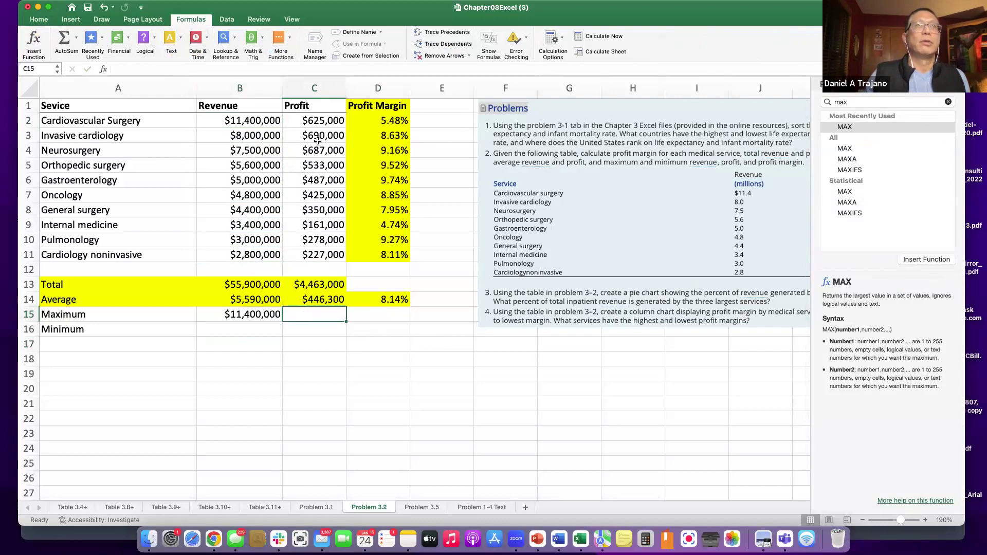
left_click(27, 40)
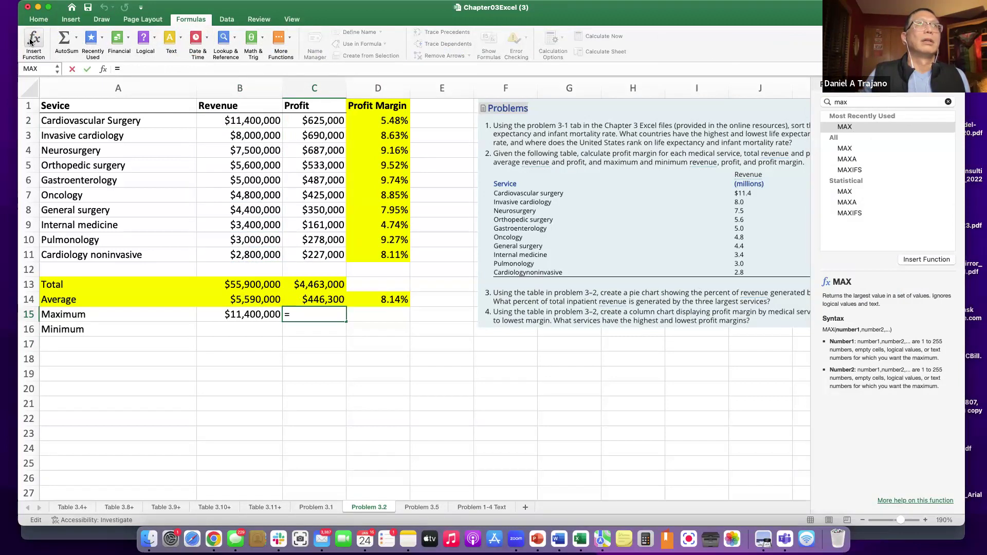
left_click(933, 259)
left_click_drag(329, 121, 313, 254)
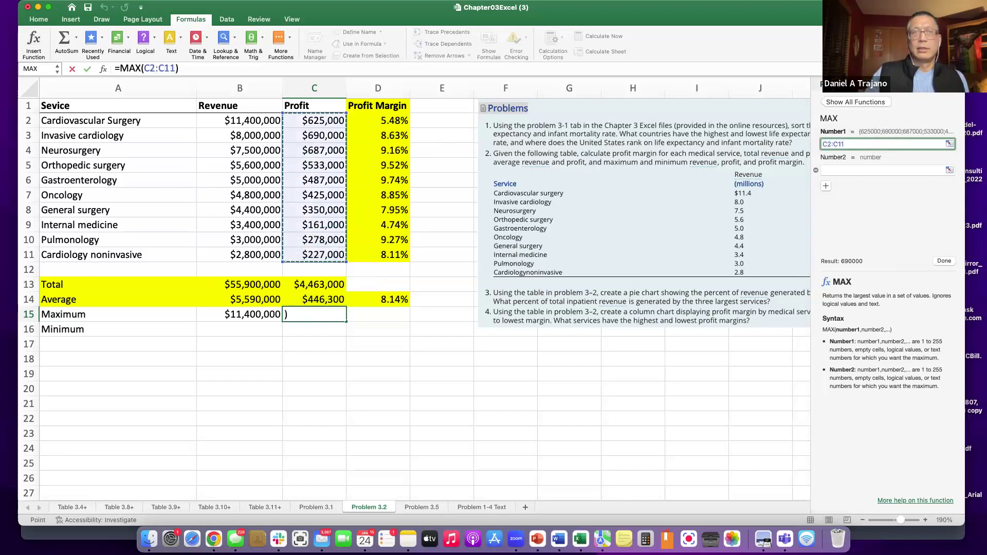
left_click(943, 261)
left_click(336, 381)
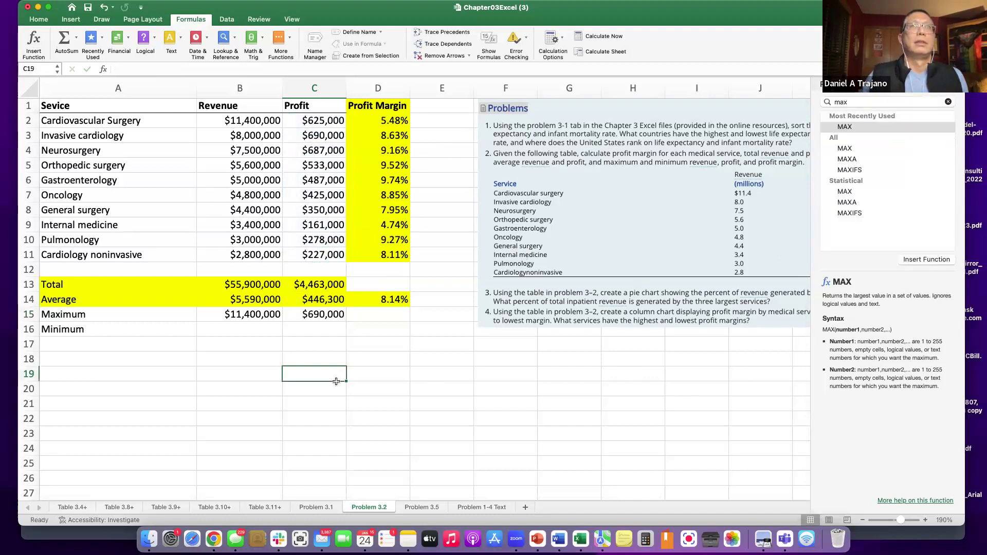
Try to insert the MAX function with the Profit Margin range D2:D11 selected, and set its argument to D15.
left_click_drag(382, 117, 393, 250)
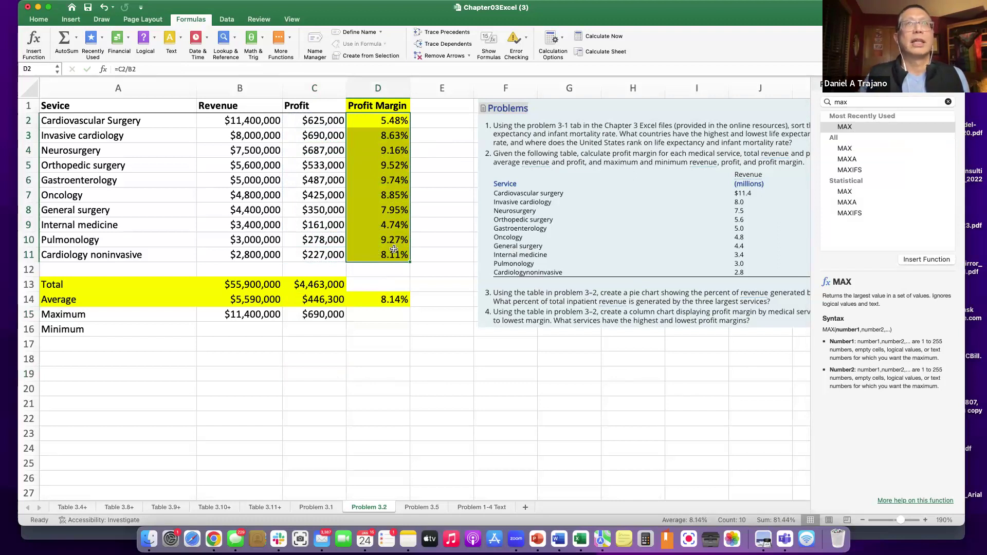
left_click(917, 259)
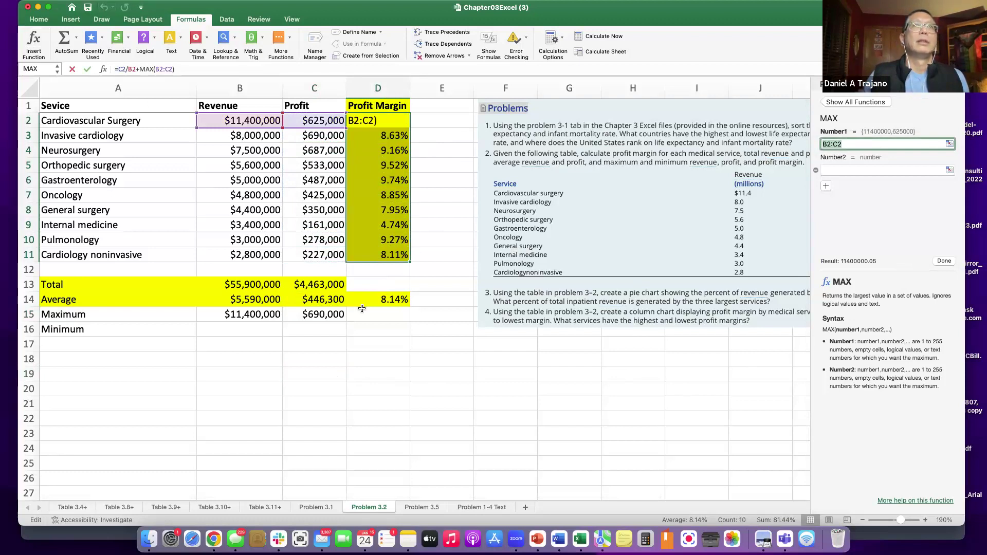
left_click(377, 313)
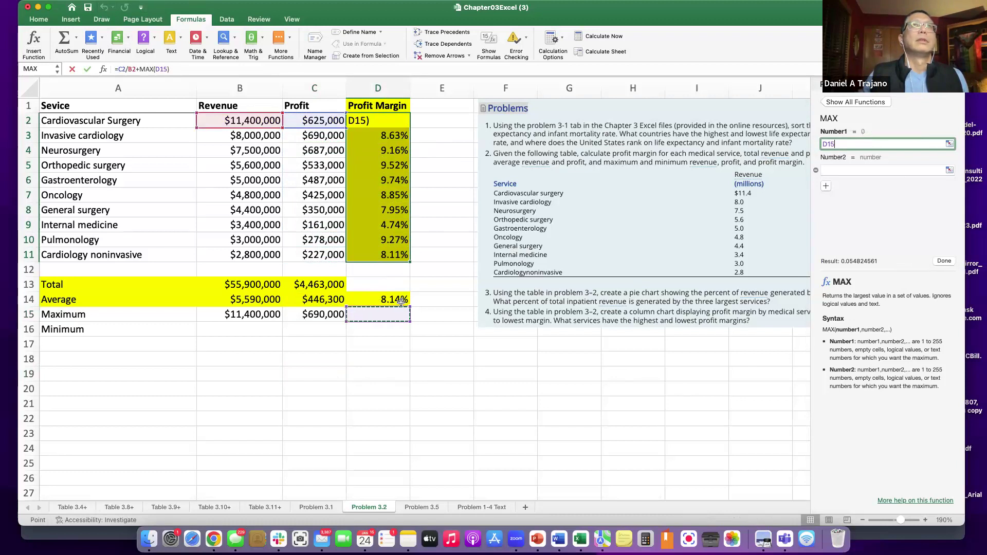
left_click(446, 362)
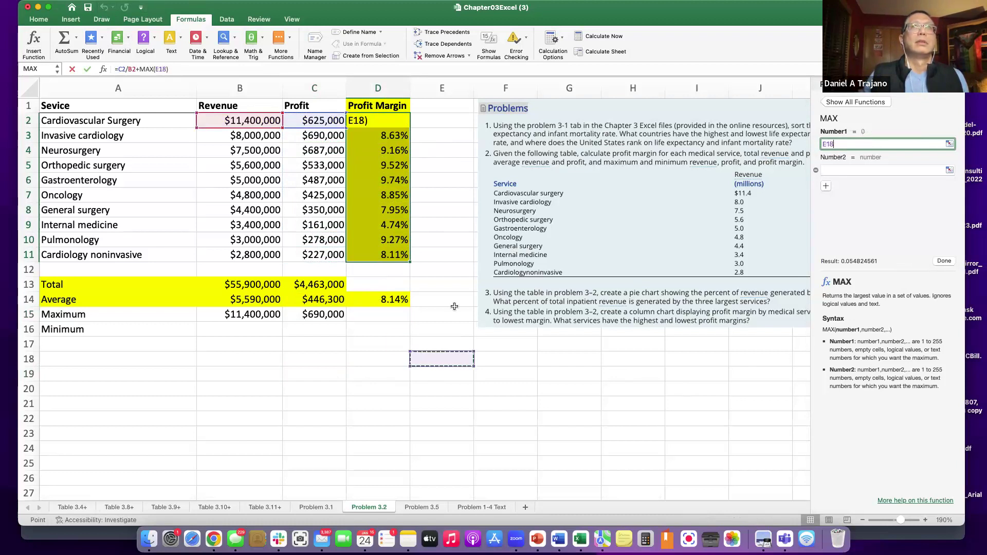
left_click(394, 316)
left_click(380, 120)
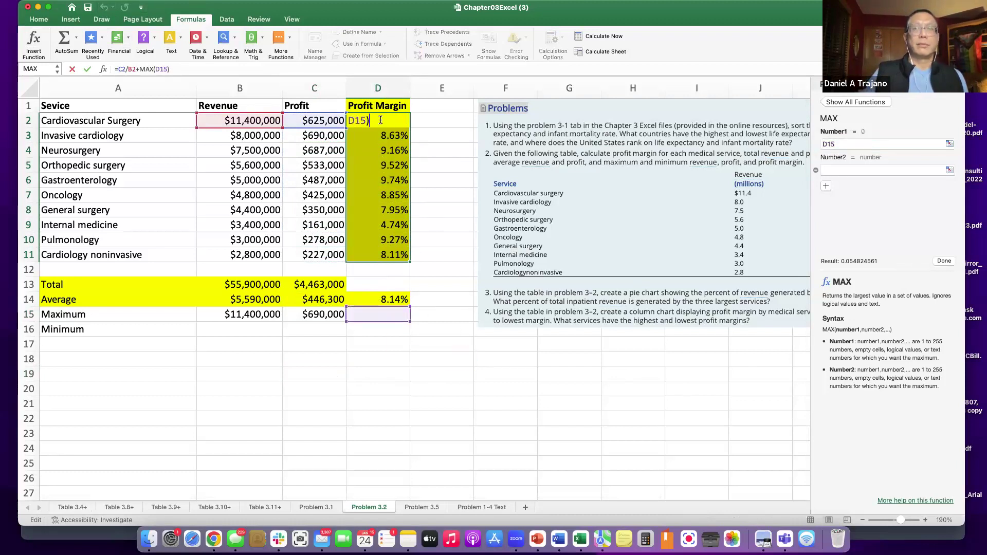
key("BackSpace")
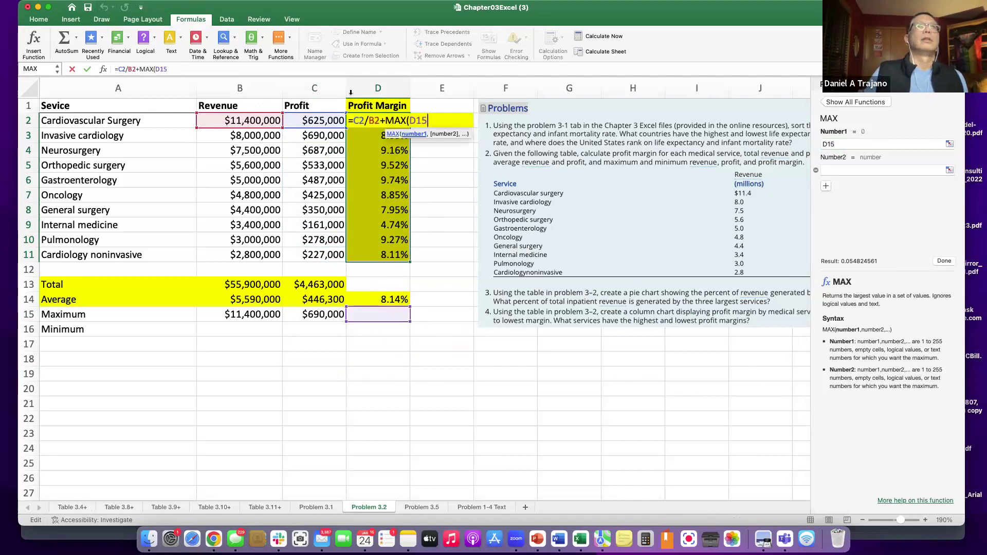
key("BackSpace")
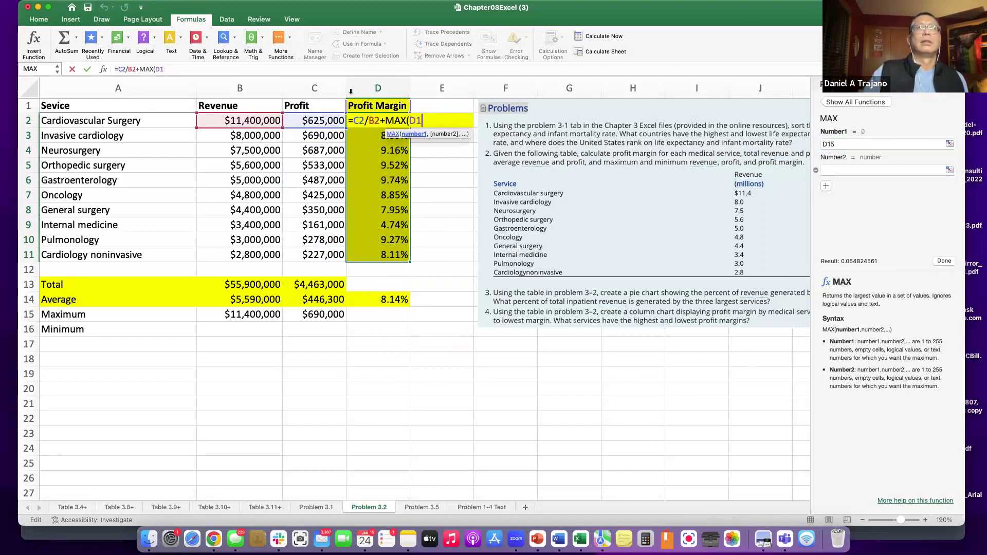
key("Return")
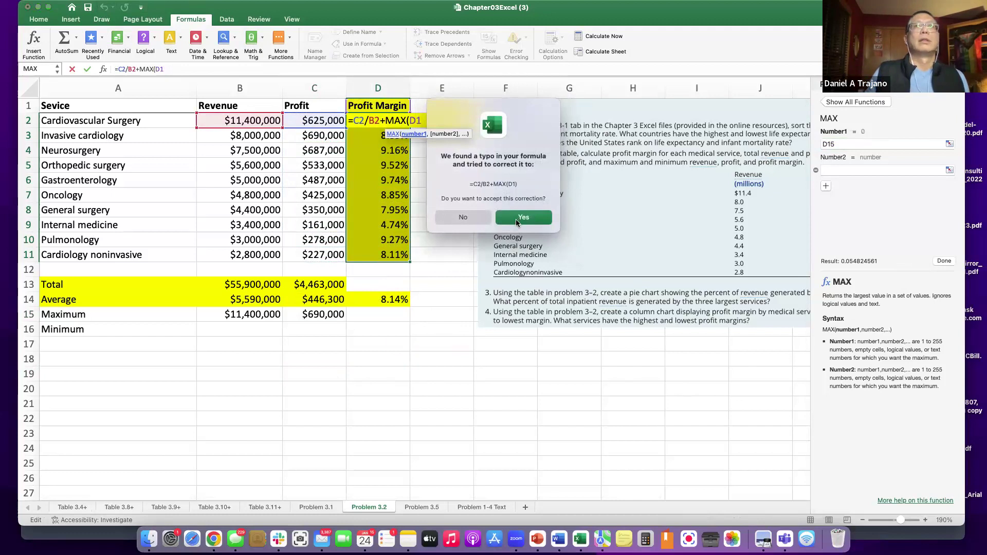
left_click(522, 217)
left_click(103, 8)
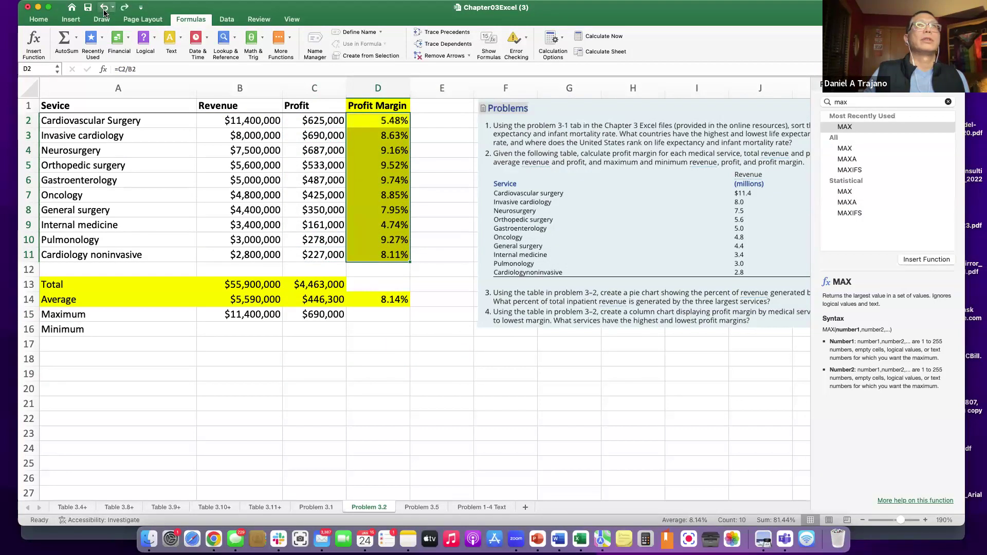
Calculate the maximum profit margin in cell D15 with the MAX function over D2:D11.
left_click(381, 310)
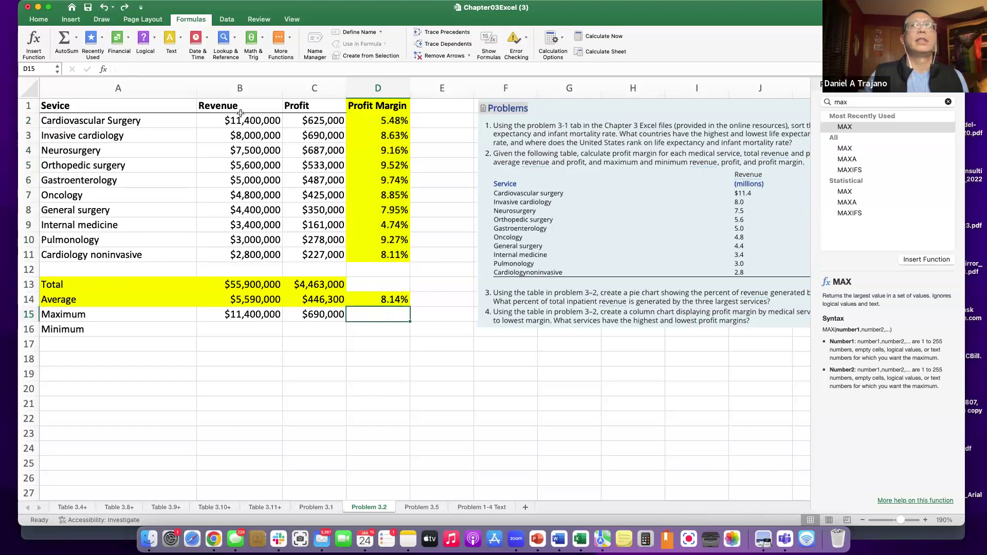
left_click(841, 127)
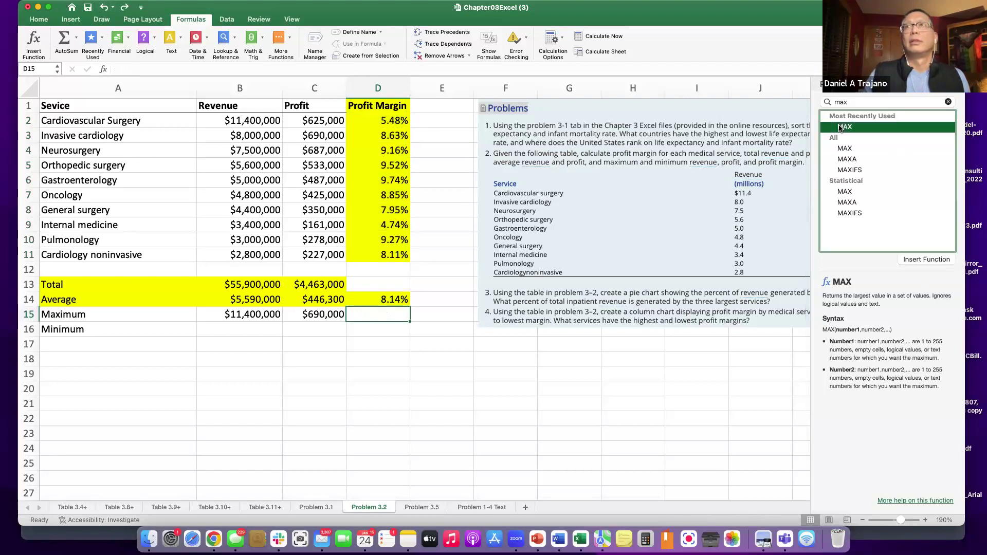
left_click(925, 260)
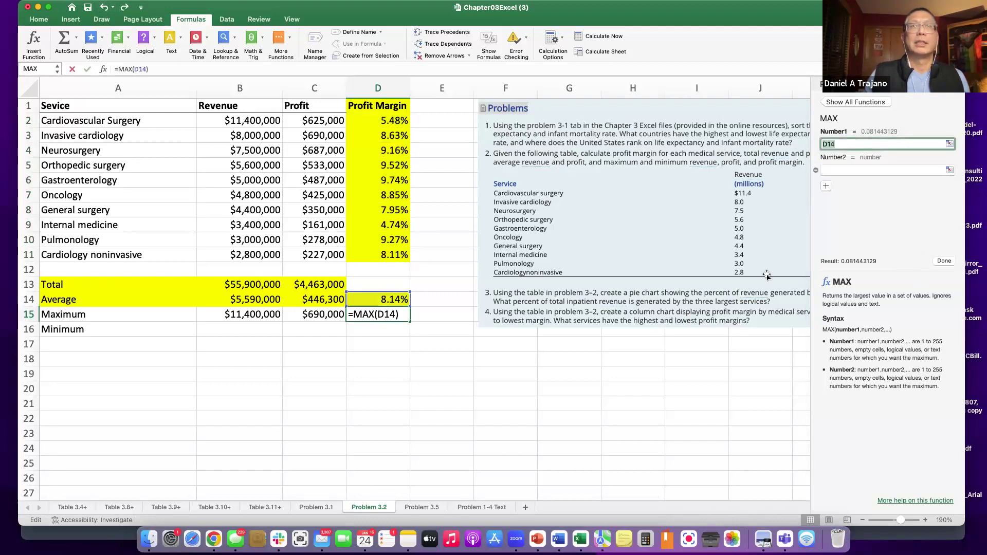
left_click_drag(388, 117, 379, 252)
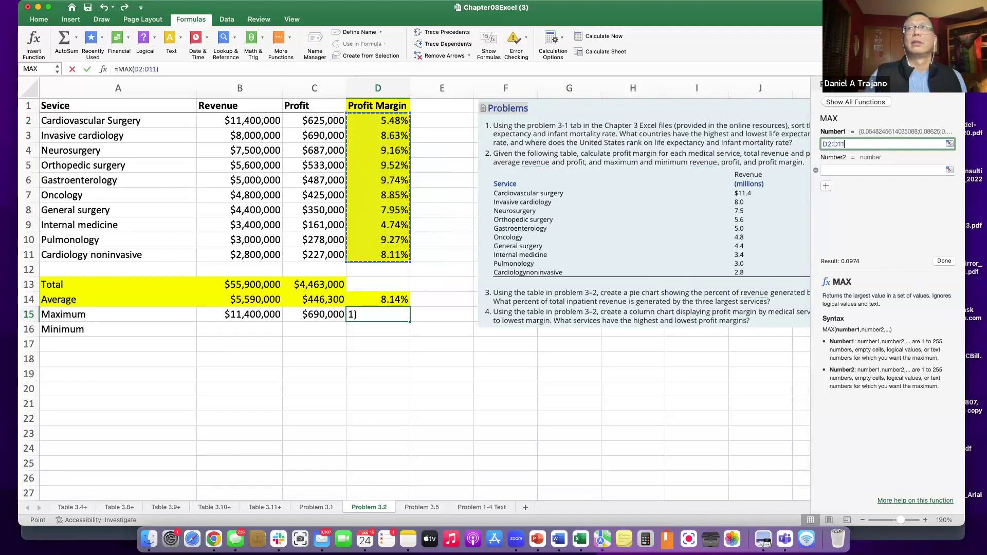
left_click(944, 262)
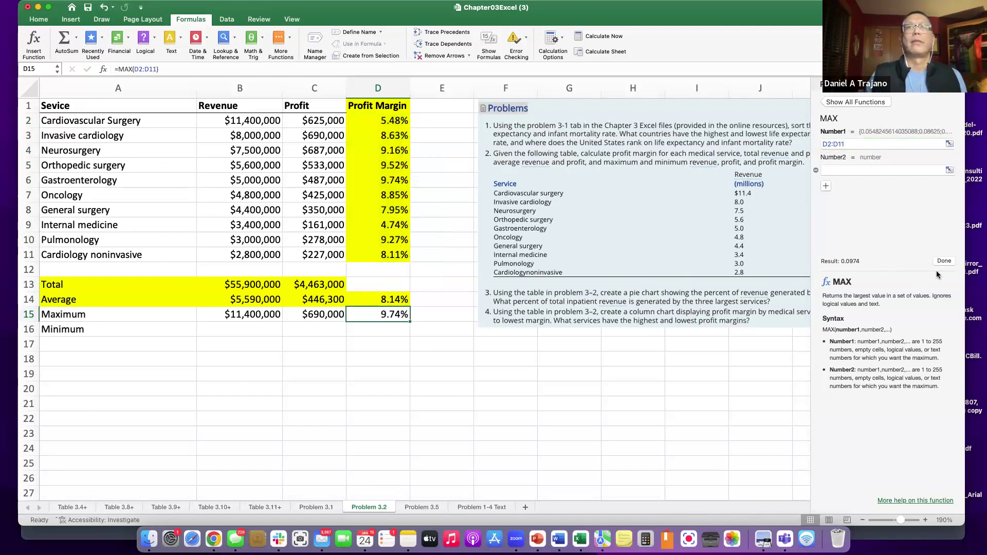
left_click(364, 371)
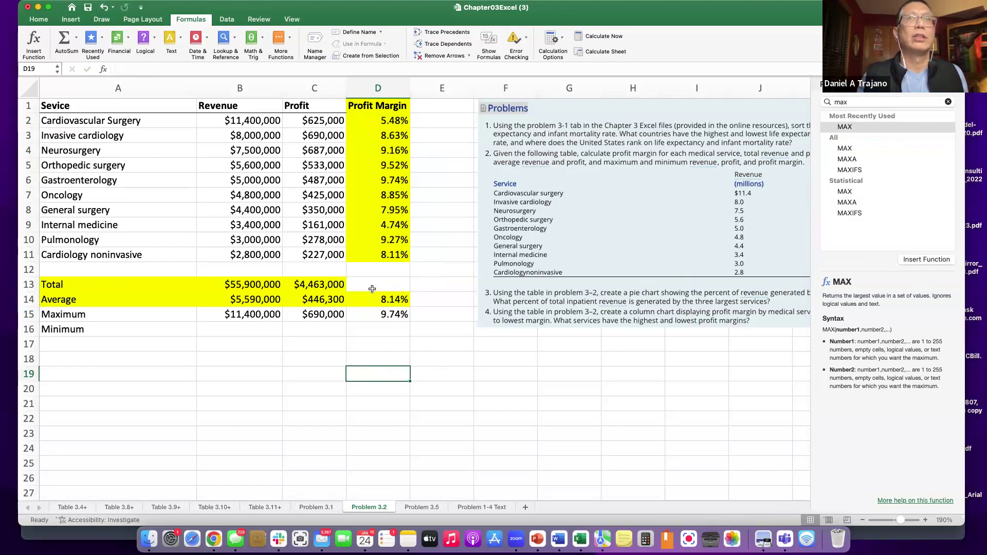
Highlight the Maximum row, cells A15 to D15, with yellow fill.
left_click_drag(68, 316, 364, 316)
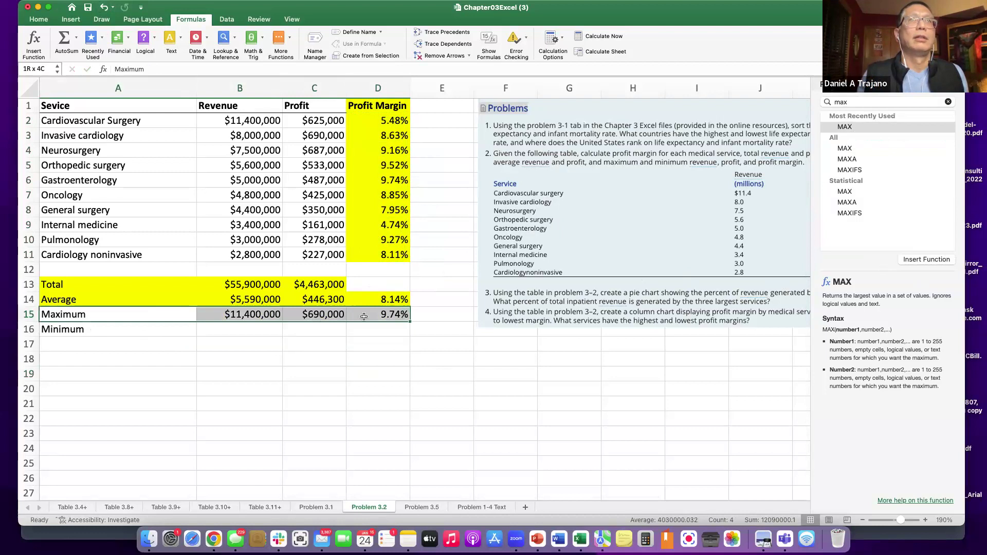
left_click(38, 20)
left_click(173, 52)
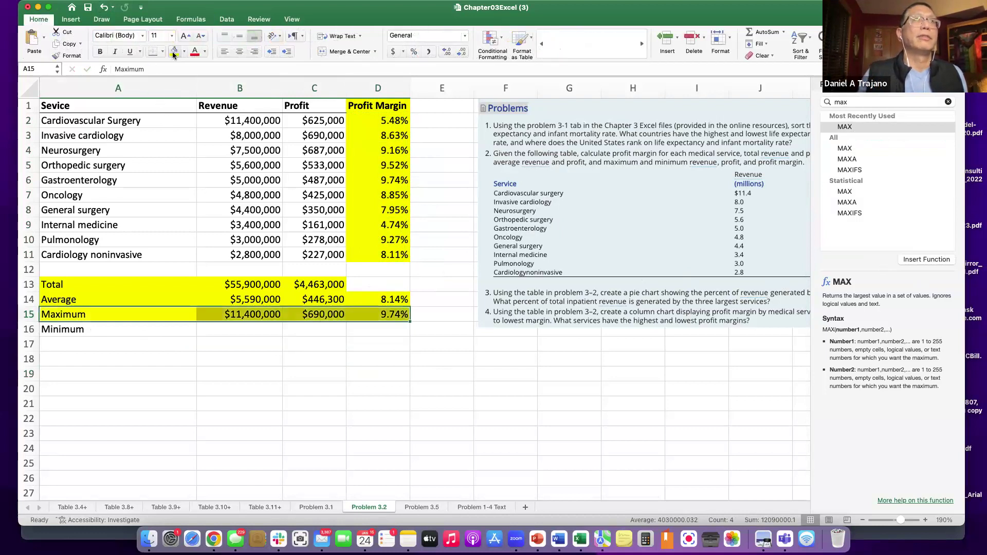
left_click(262, 389)
Find the MIN function and use it in cell B16 to calculate the minimum revenue over B2:B11.
left_click(73, 330)
left_click(232, 333)
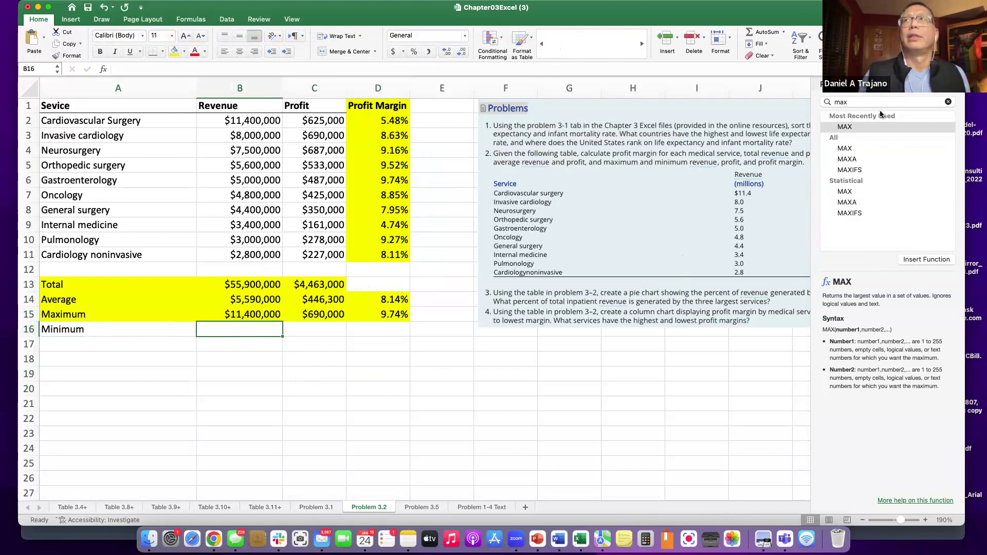
double_click(850, 101)
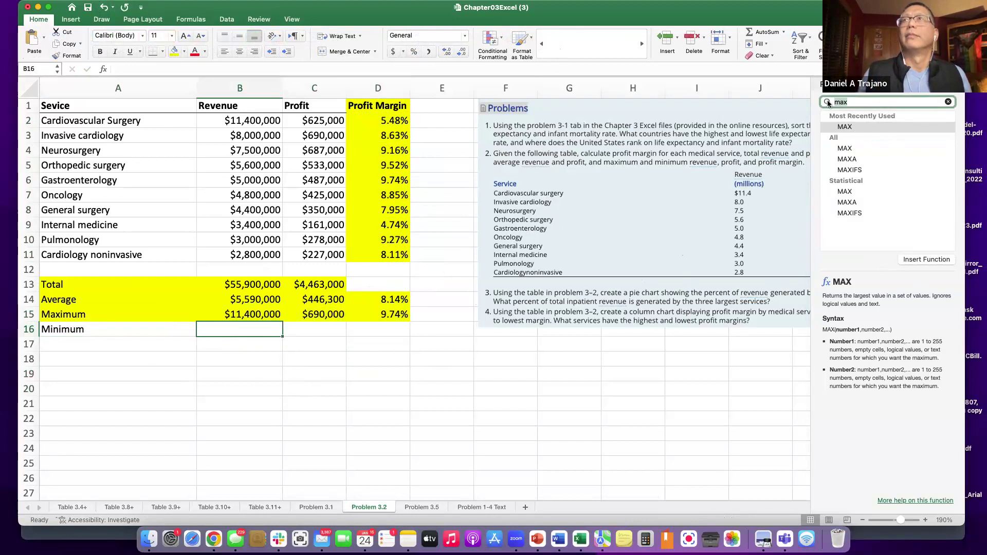
type("mini")
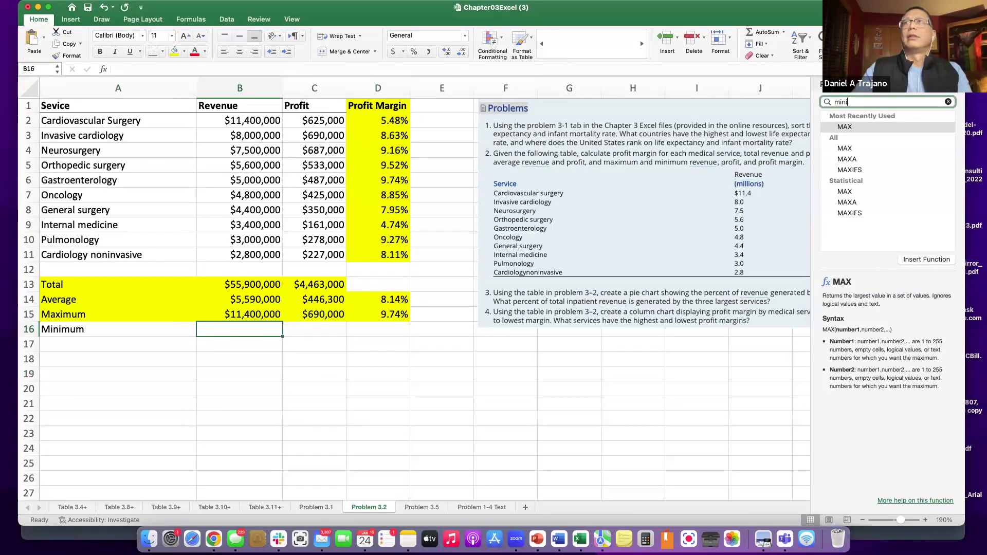
key("BackSpace")
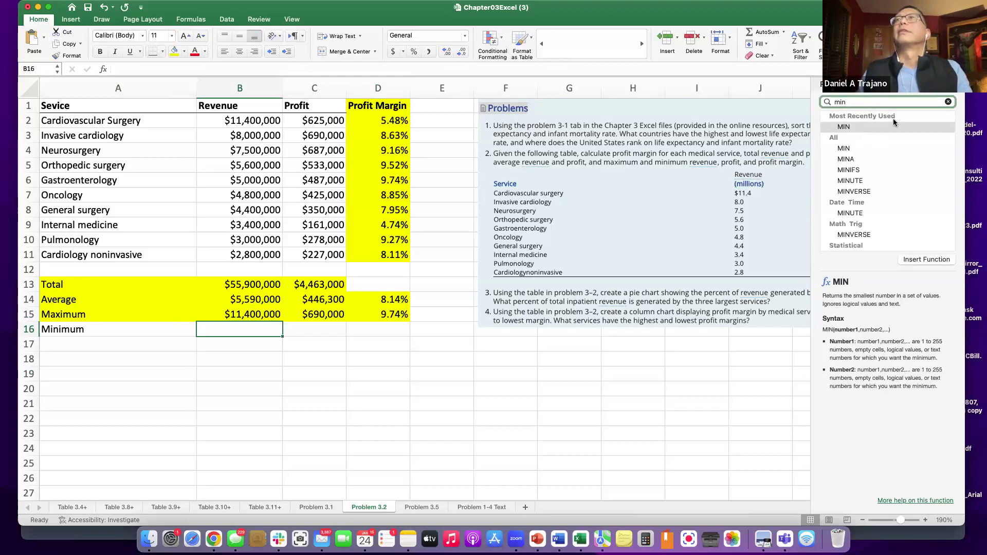
left_click(843, 127)
left_click(926, 259)
left_click_drag(255, 122, 237, 252)
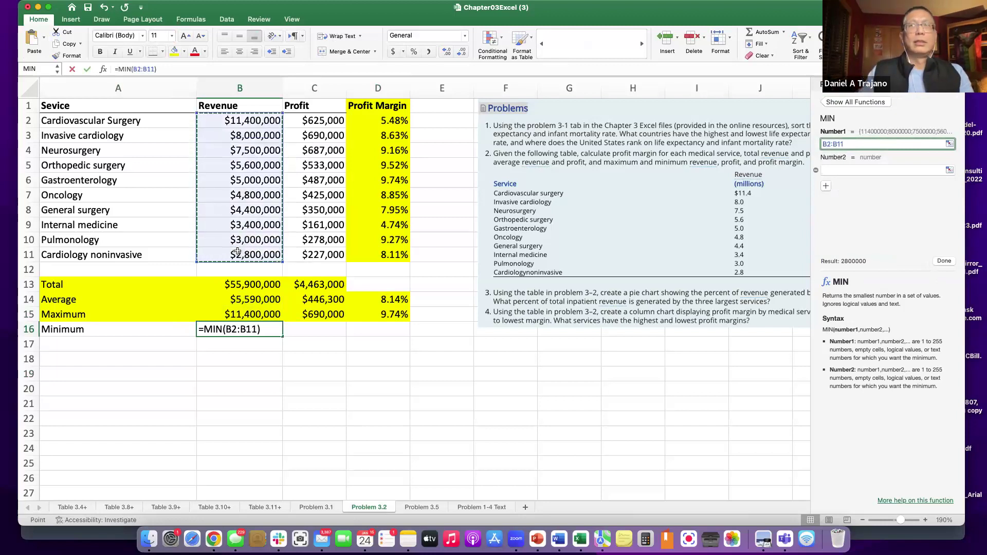
left_click(943, 262)
left_click(334, 419)
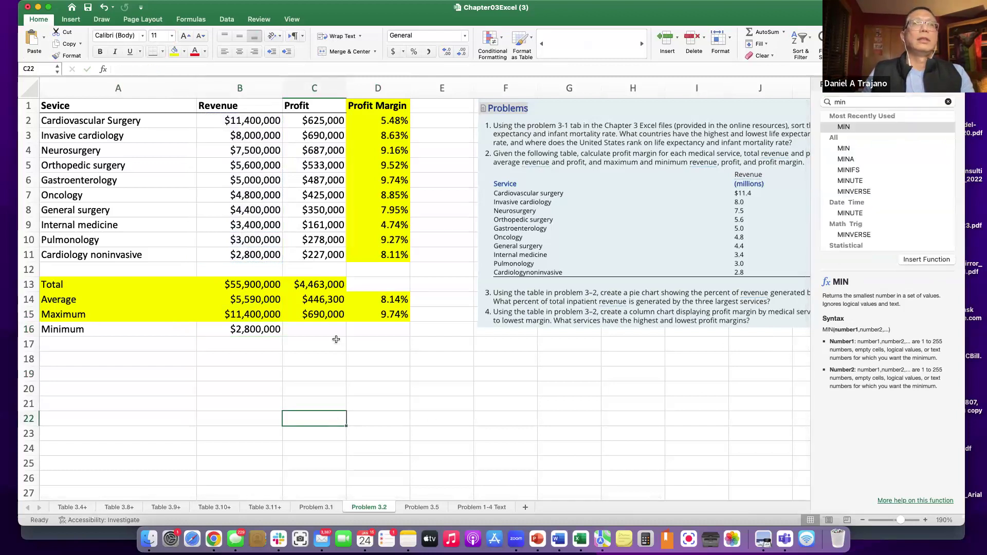
Calculate the minimum profit in cell C16 with the MIN function over C2:C11.
left_click(312, 332)
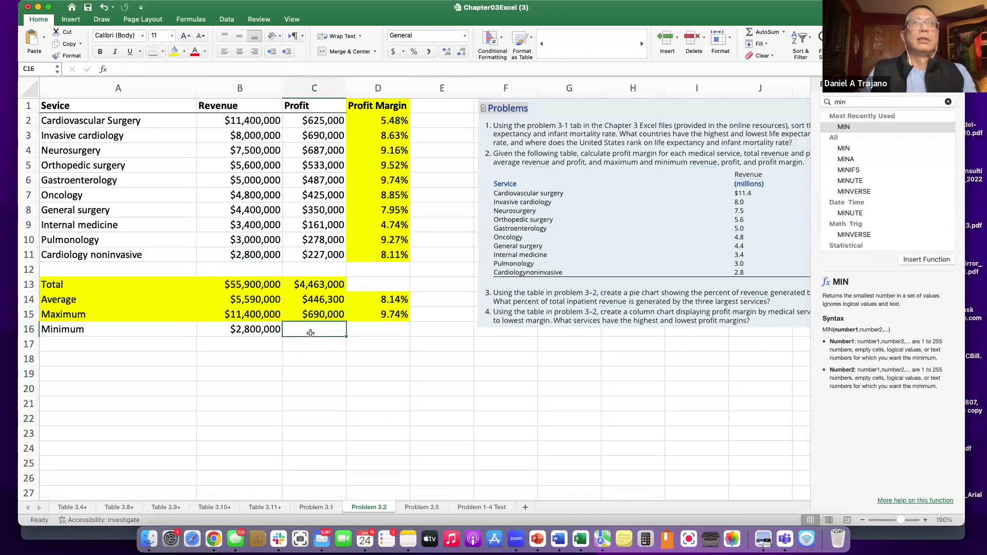
left_click(926, 259)
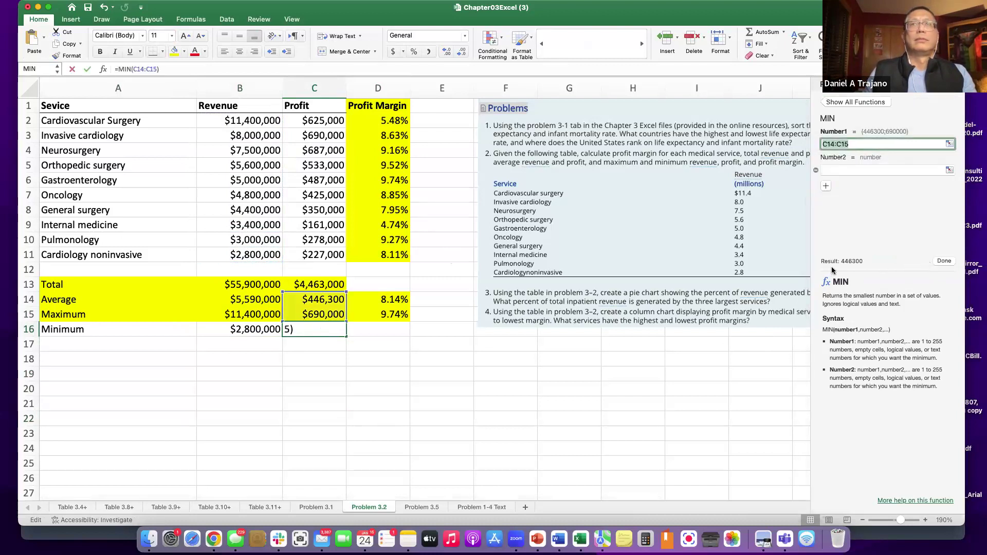
left_click_drag(324, 120, 319, 251)
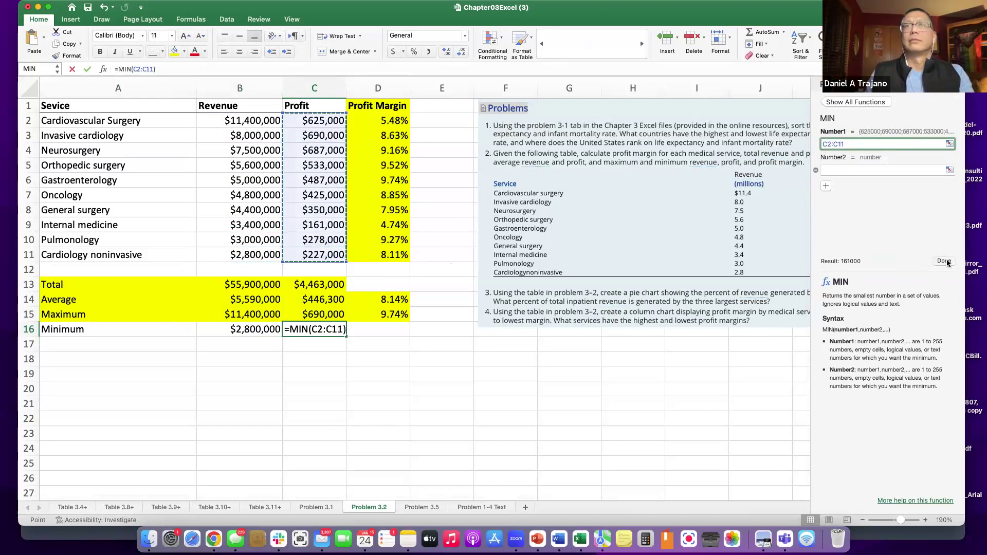
left_click(944, 261)
Calculate the minimum profit margin in cell D16 with the MIN function over D2:D11.
key("Right")
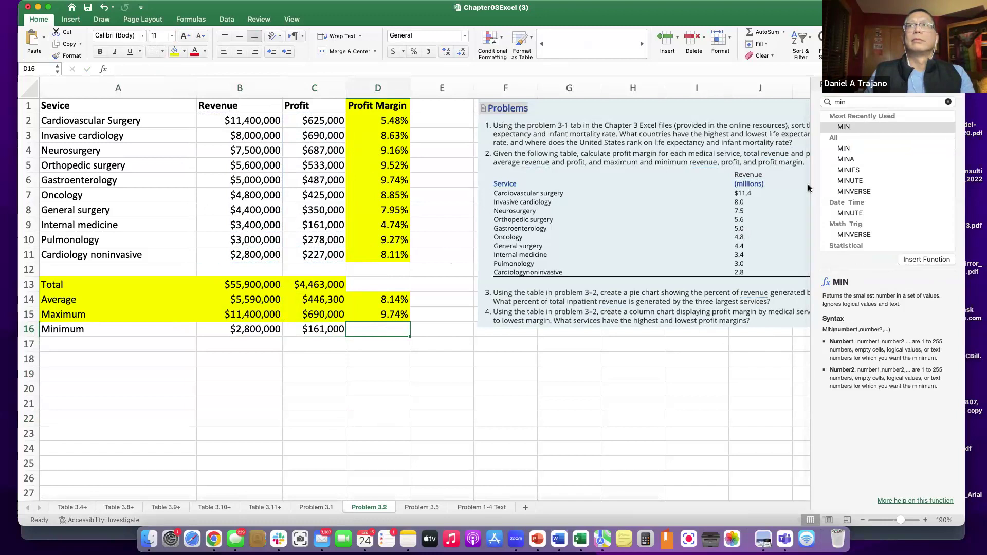
left_click(921, 259)
left_click_drag(376, 119, 373, 256)
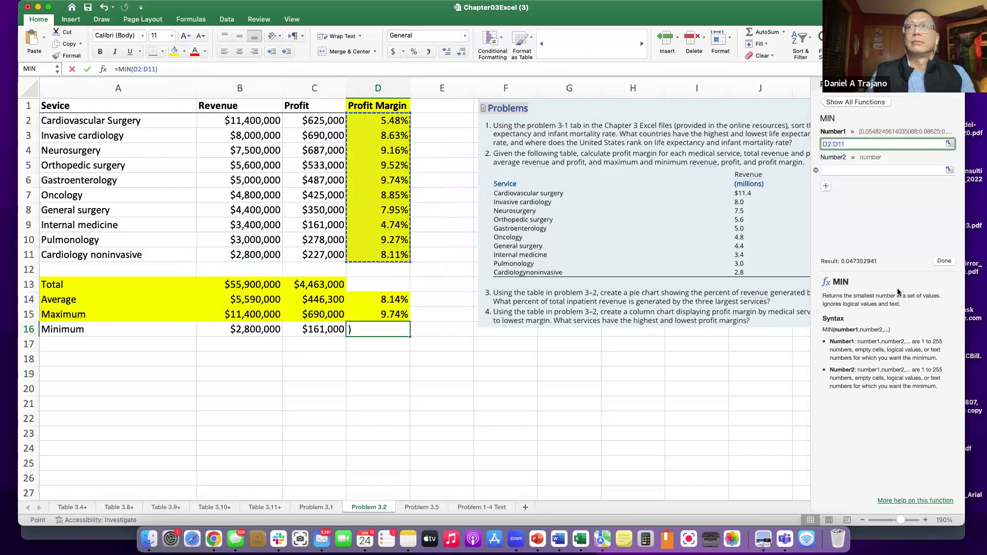
left_click(943, 261)
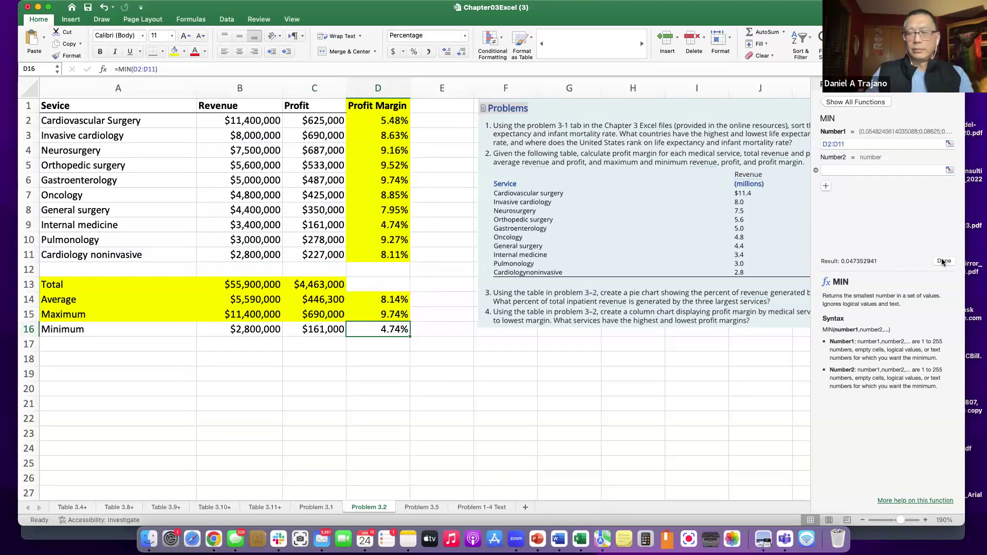
left_click(240, 374)
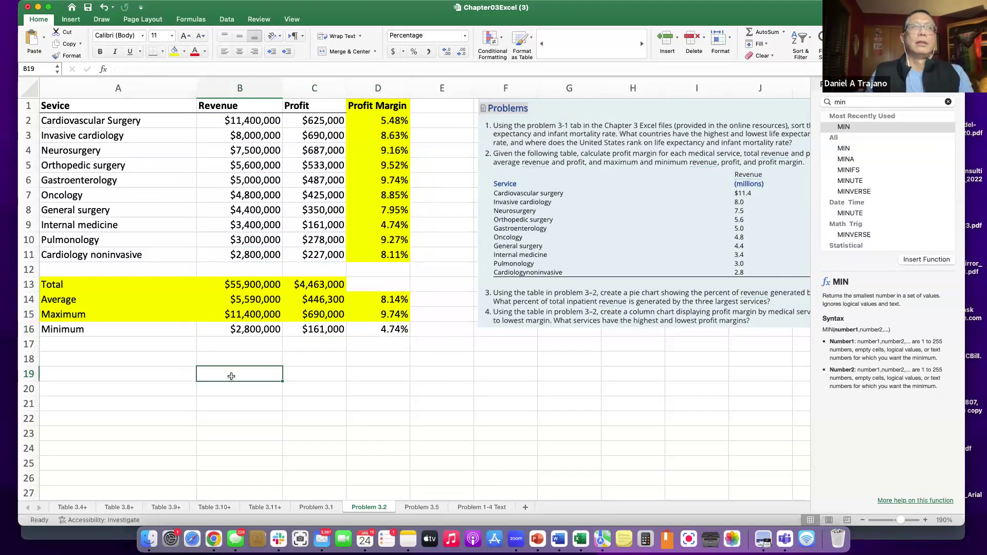
Highlight the Minimum row, cells A16 to D16, with yellow fill and close the Formula Builder.
left_click_drag(63, 328, 391, 329)
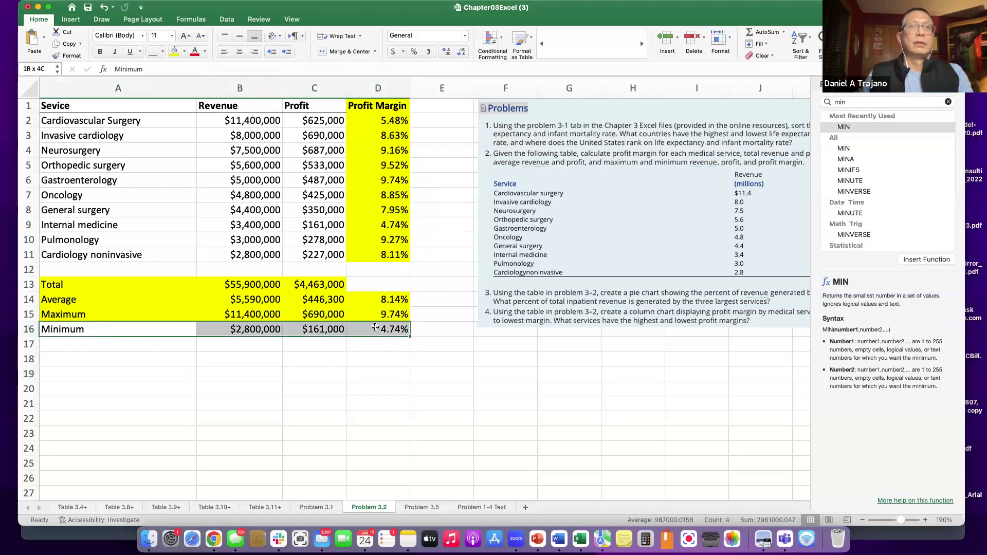
left_click(174, 51)
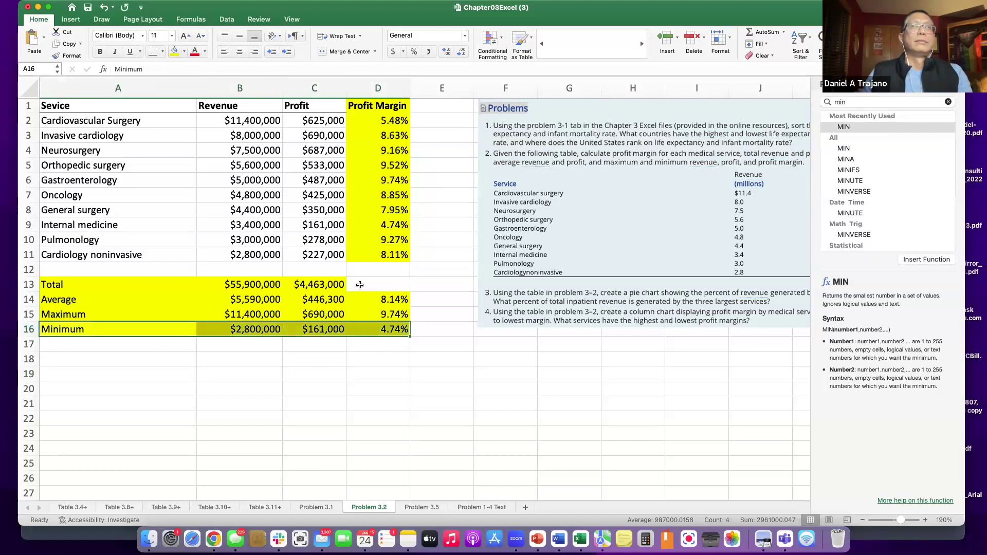
left_click(368, 376)
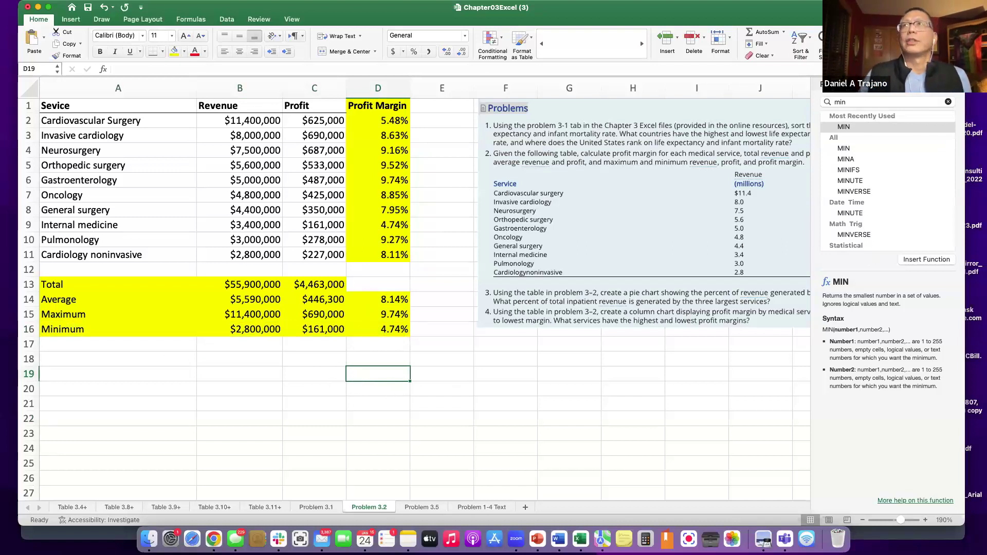
left_click(954, 84)
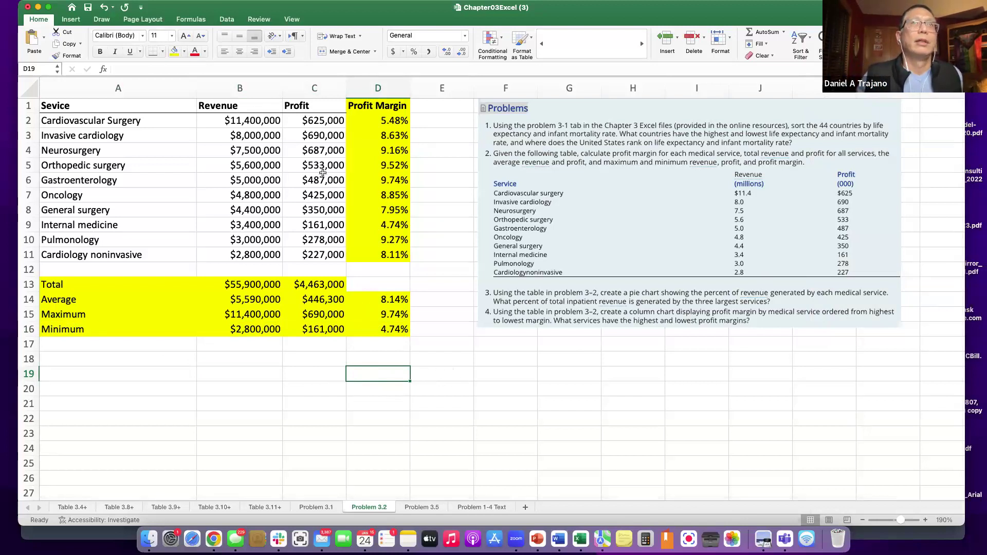
Review the Profit Margin column and the Total, Average, Maximum and Minimum rows against the requirements of problem 2.
left_click_drag(372, 105, 386, 257)
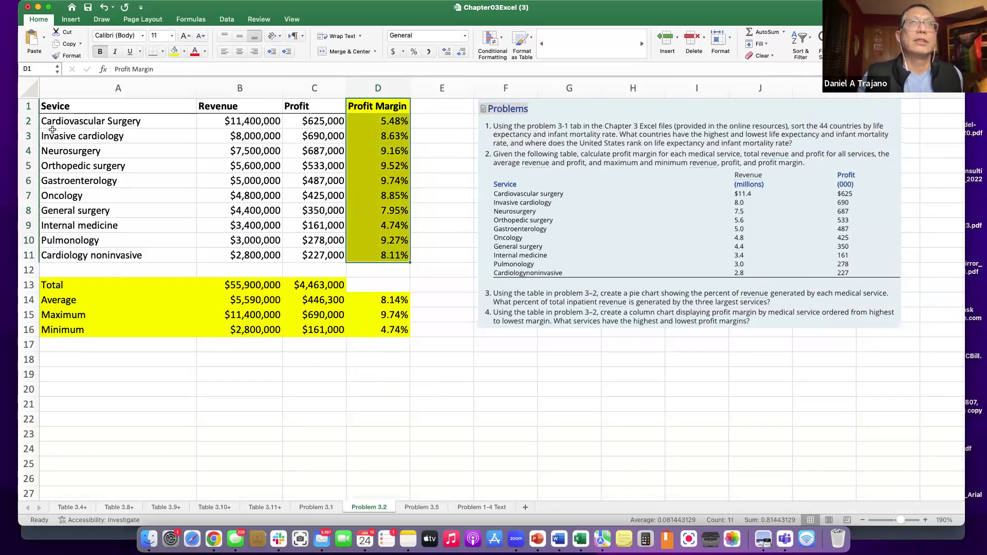
left_click_drag(49, 287, 308, 279)
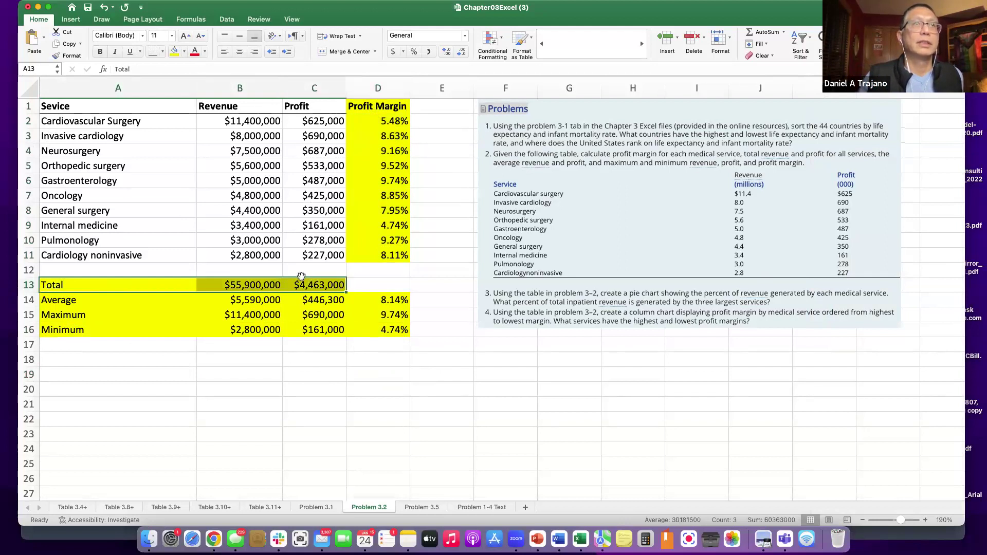
left_click_drag(51, 301, 360, 320)
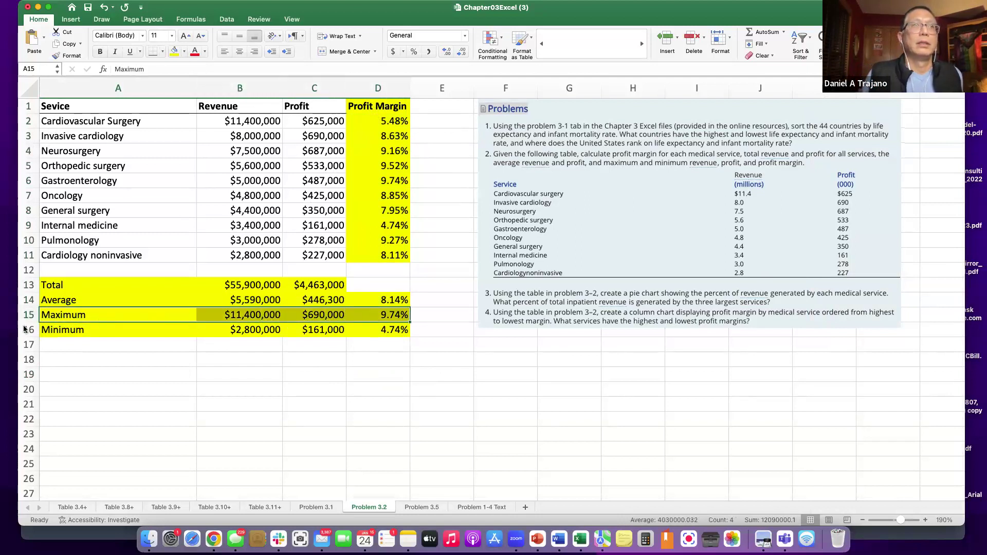
left_click_drag(49, 329, 365, 330)
left_click_drag(438, 381, 447, 390)
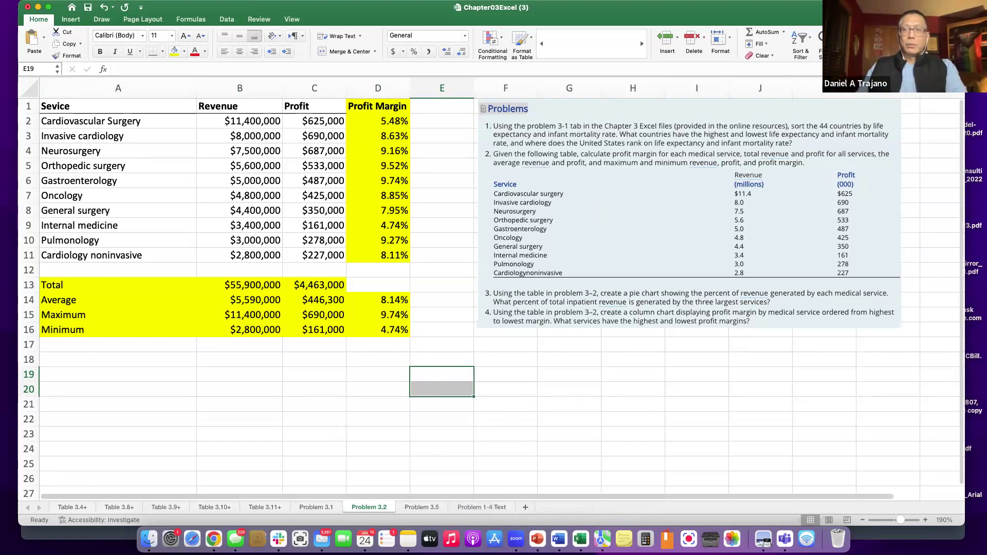
Look through the sheets from Table 3.4+ to Problem 3.1 and return to the Problem 3.2 sheet.
left_click(74, 506)
left_click(124, 508)
left_click(166, 507)
left_click(215, 507)
left_click(263, 506)
left_click(308, 506)
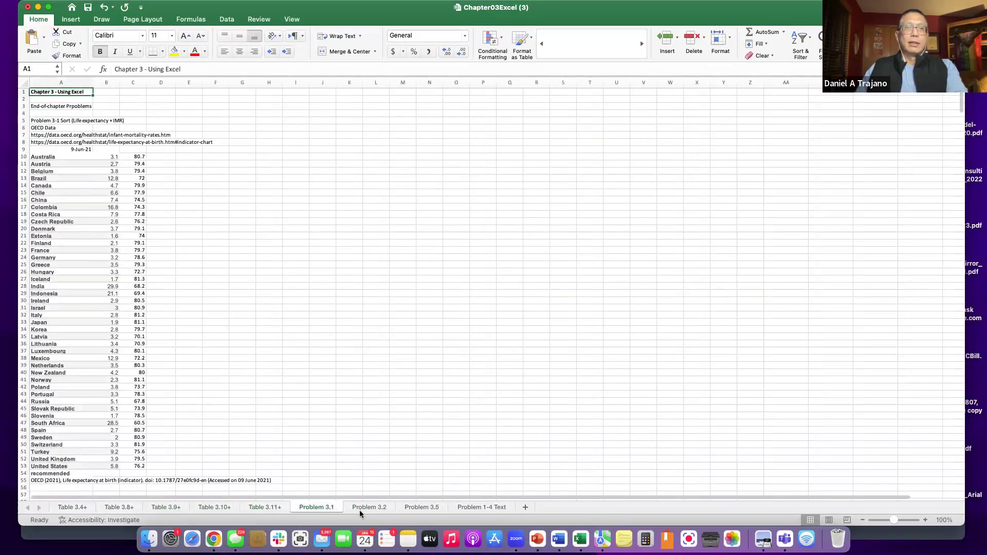
left_click(369, 508)
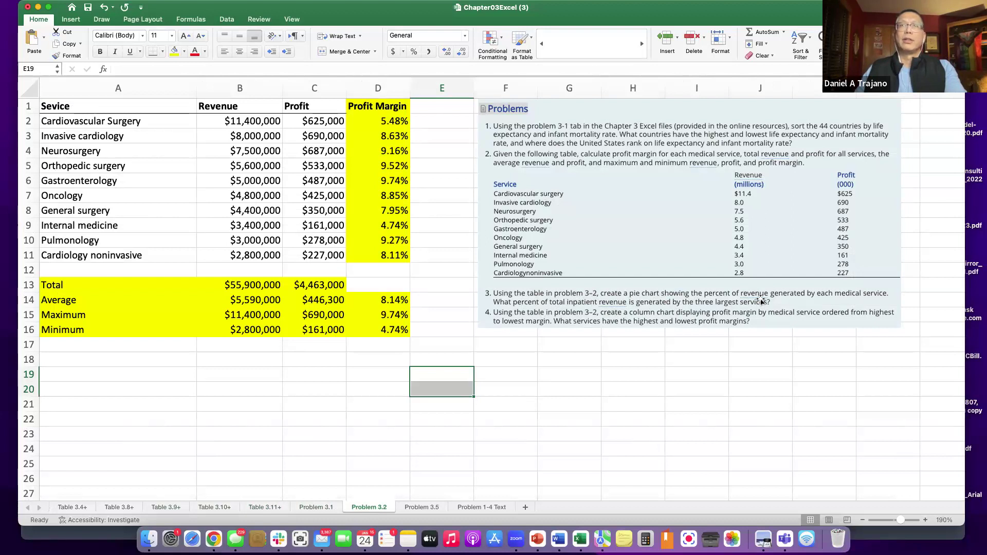
left_click(597, 394)
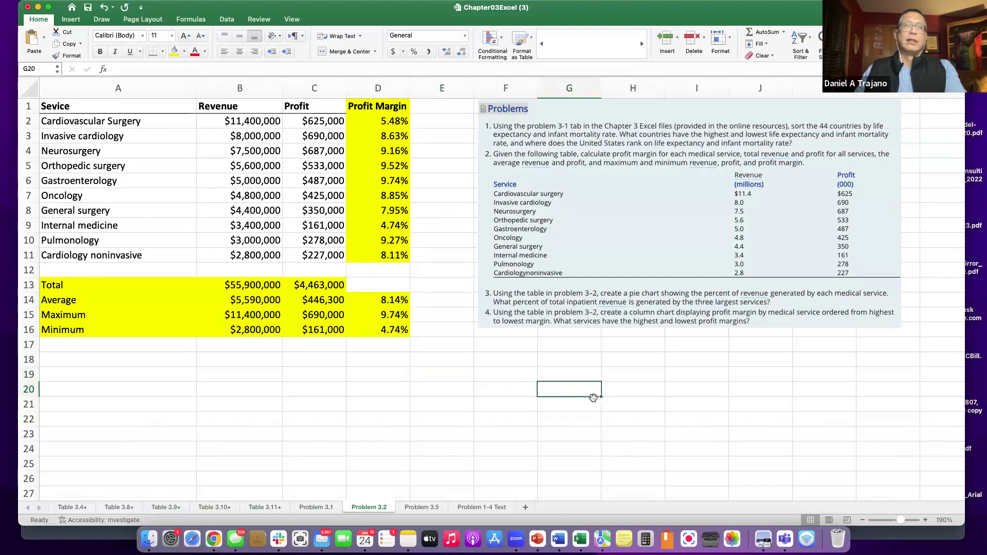
left_click(376, 411)
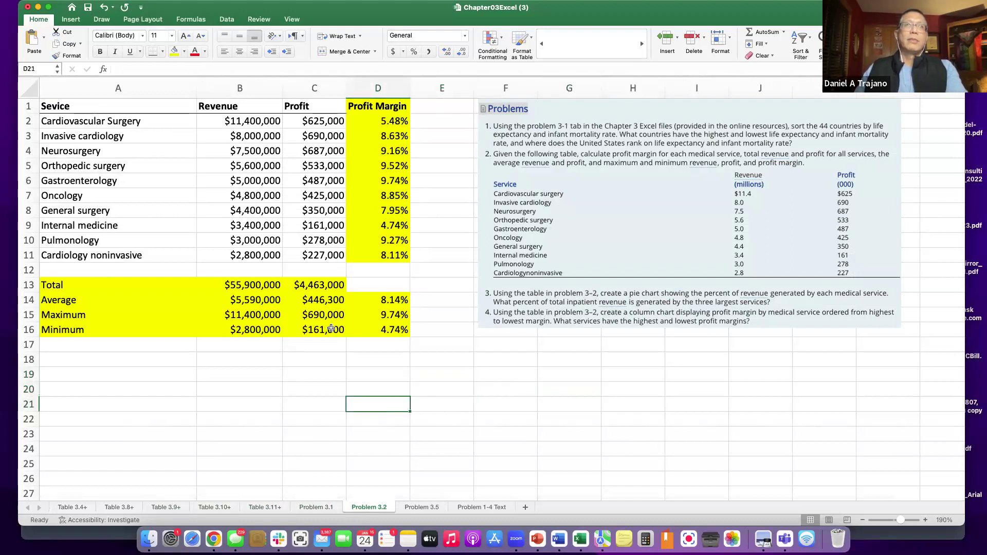
Create a copy of the Problem 3.2 sheet in the same workbook, placed before the Problem 3.5 sheet.
right_click(372, 507)
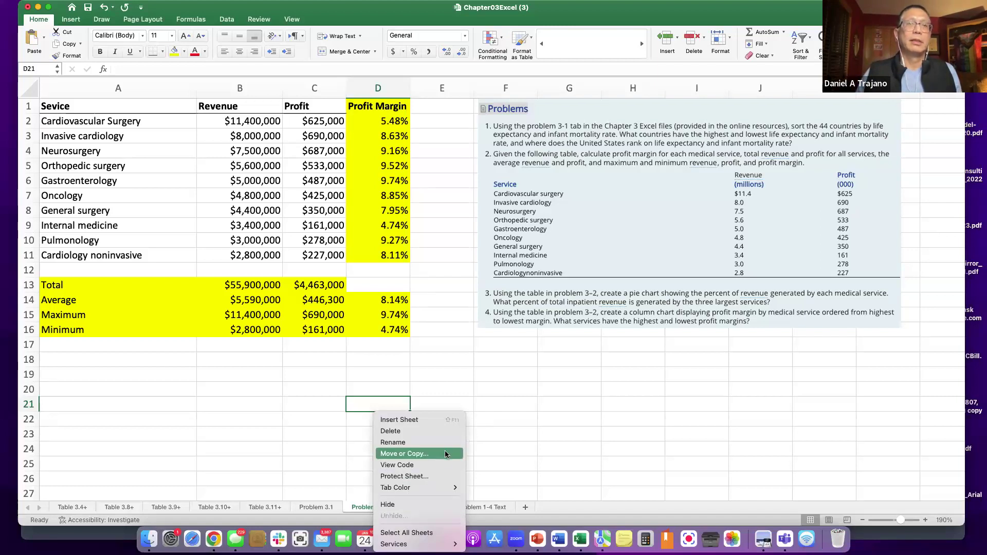
left_click(392, 454)
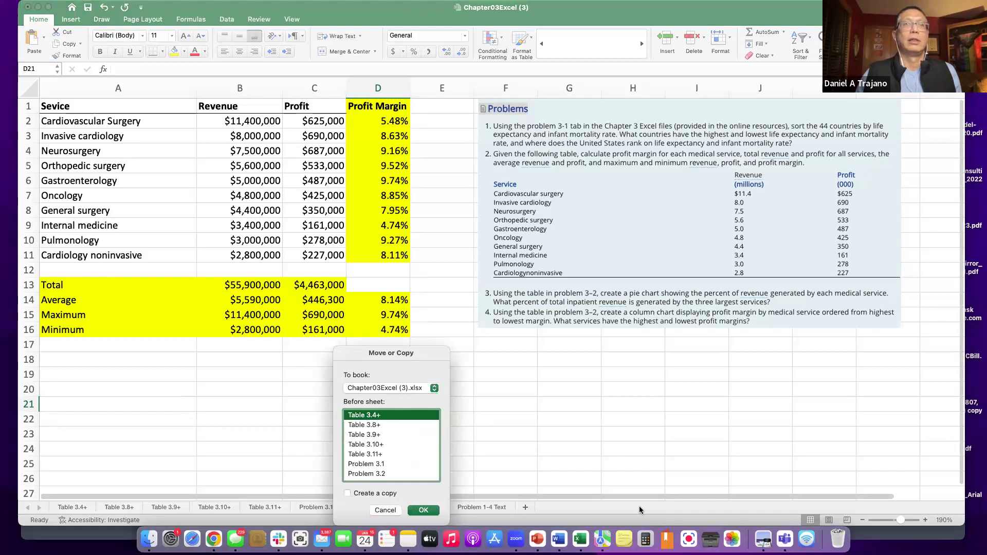
scroll(390, 447, "down", 3)
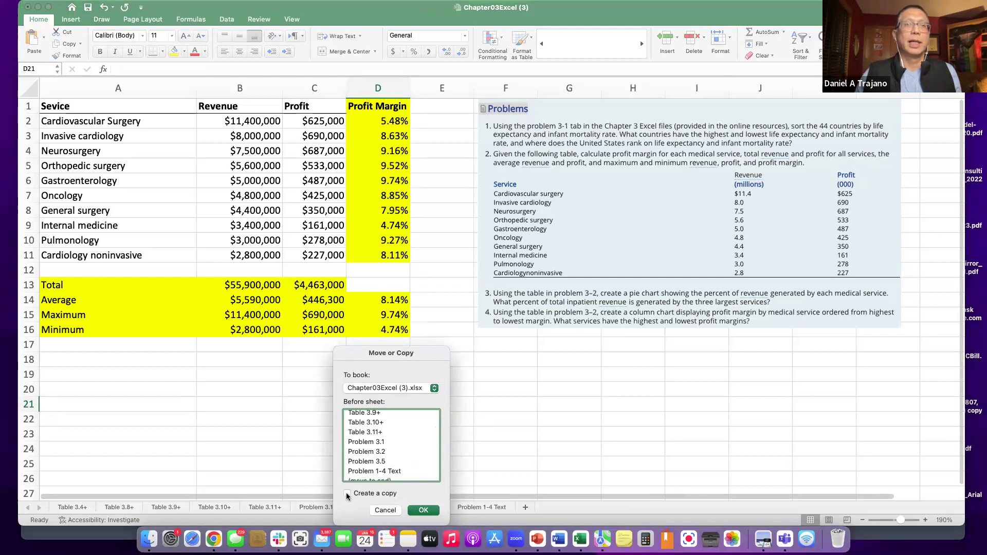
scroll(390, 448, "up", 1)
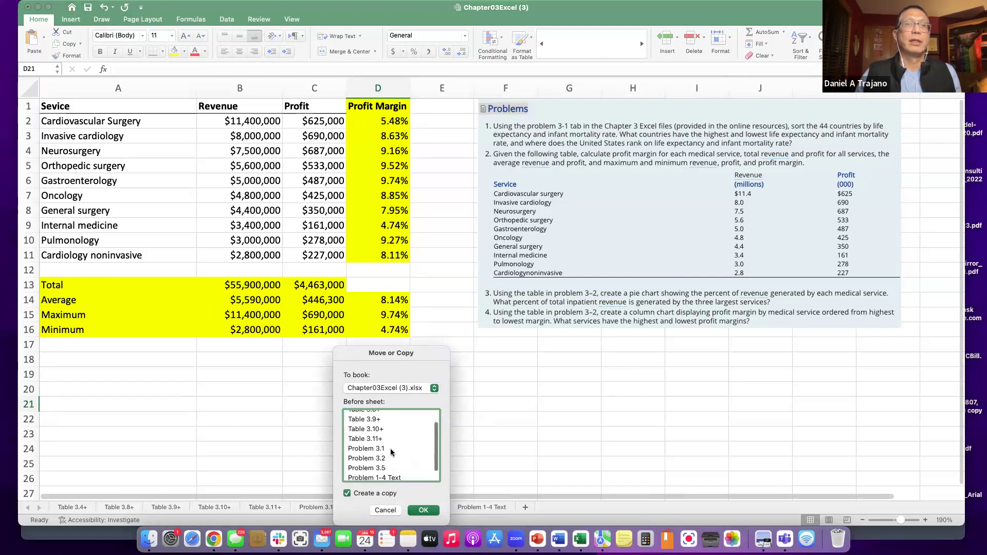
scroll(383, 452, "down", 1)
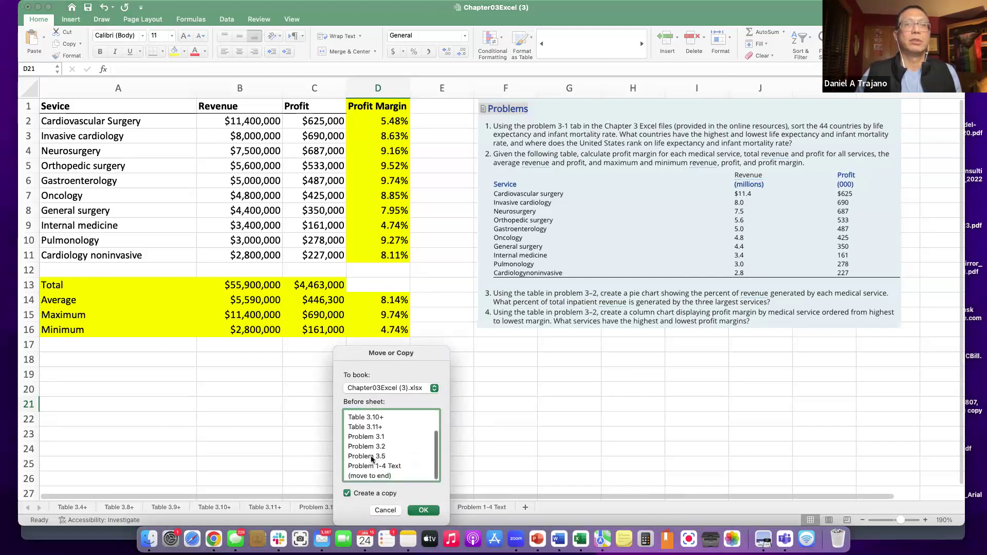
scroll(366, 456, "up", 1)
left_click(366, 457)
scroll(367, 457, "down", 1)
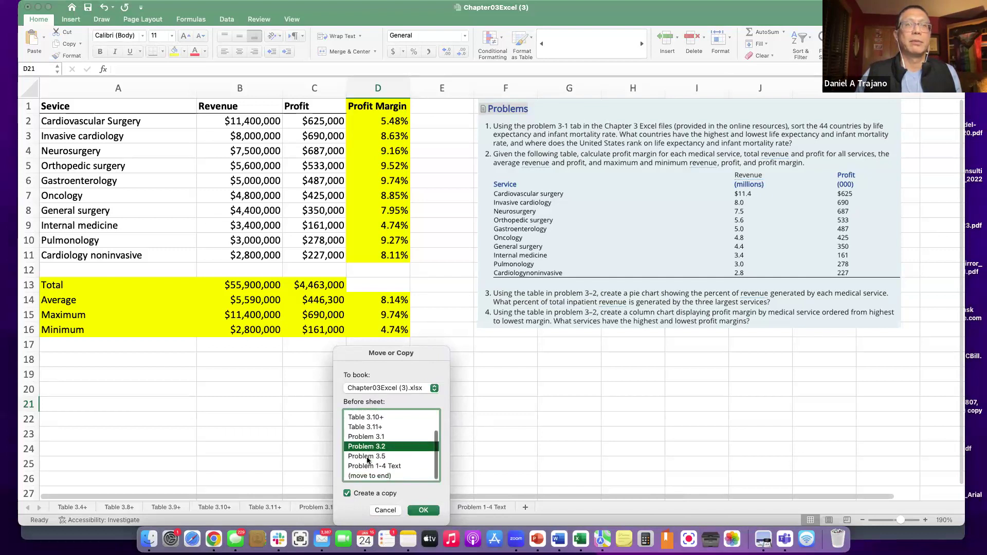
left_click(367, 457)
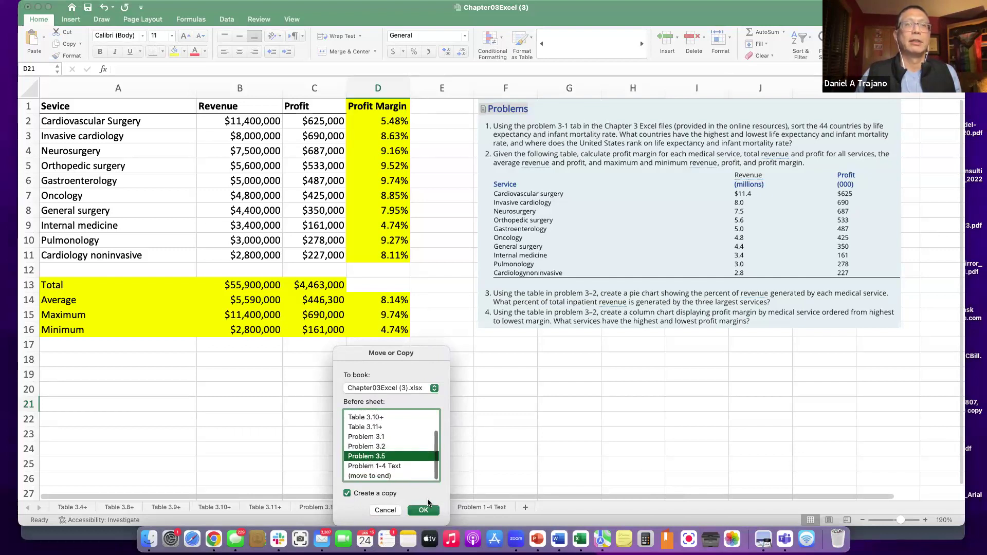
left_click(427, 511)
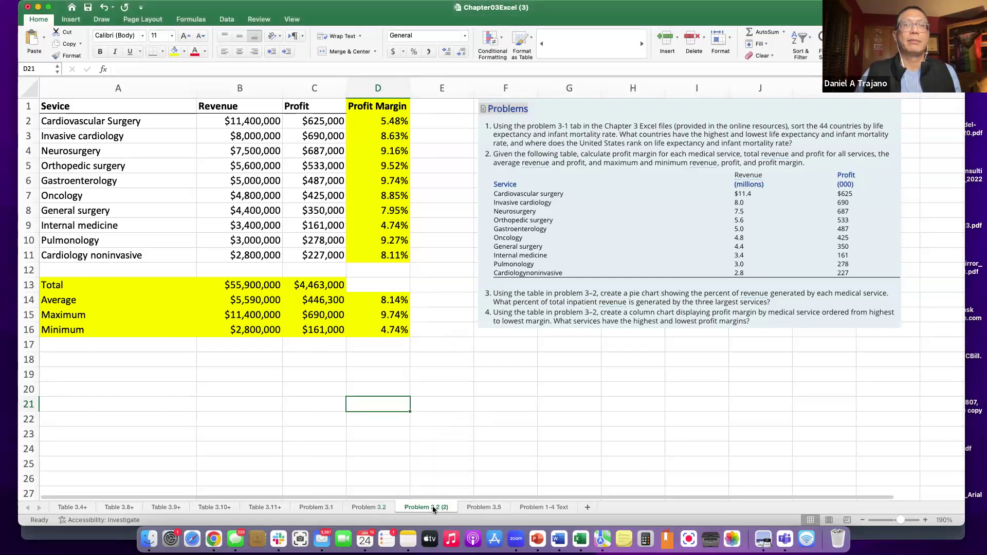
Rename the copied sheet Problem 3.2 (2) as Problem 3.3.
left_click(362, 506)
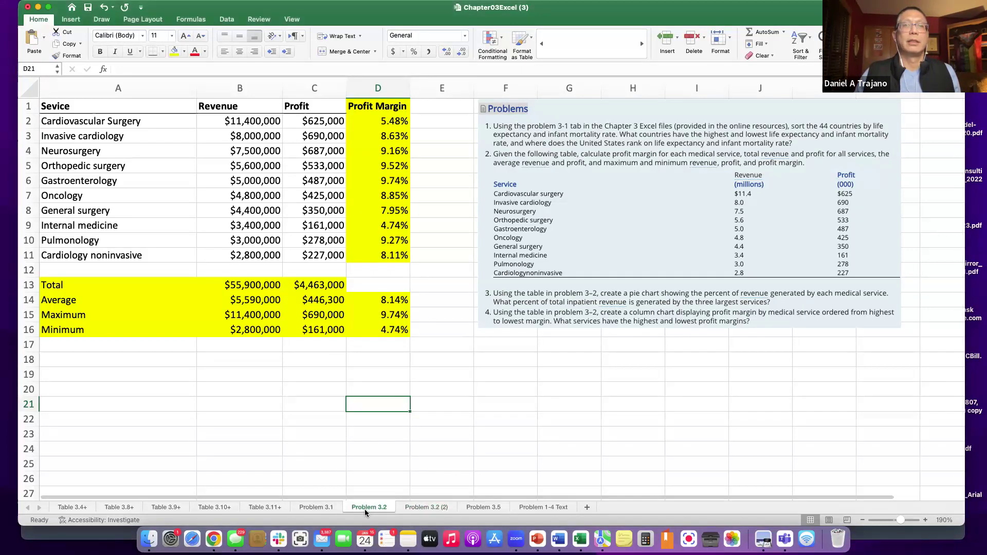
left_click(426, 505)
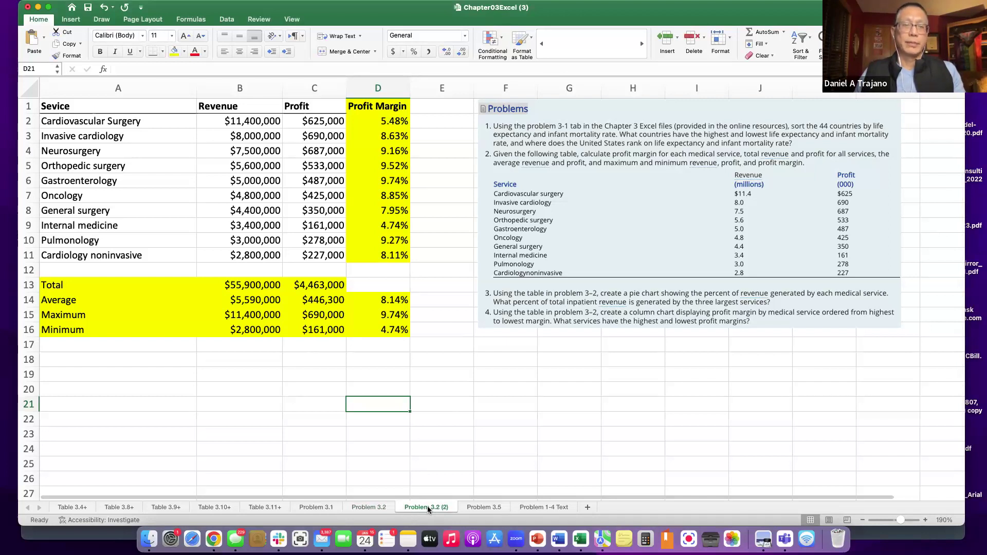
double_click(427, 506)
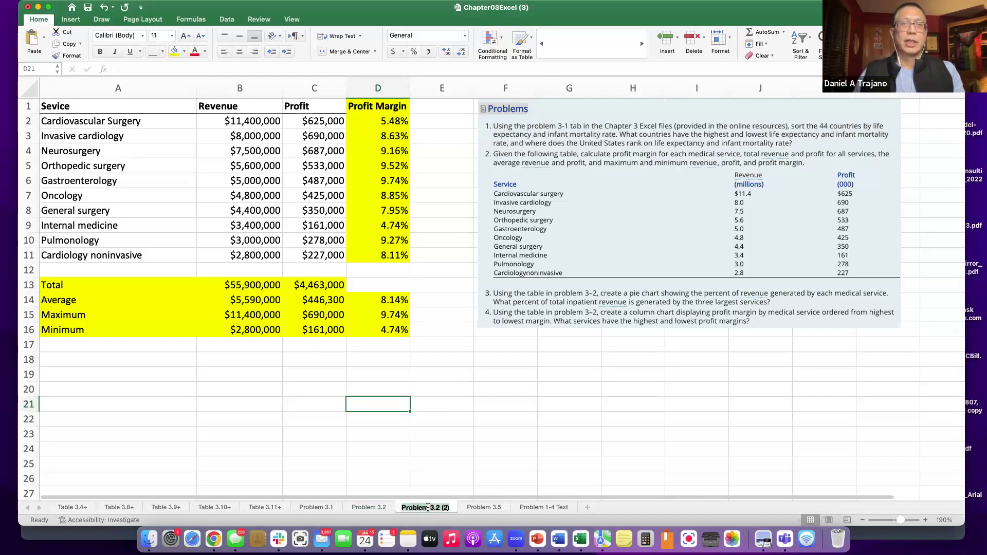
left_click(451, 481)
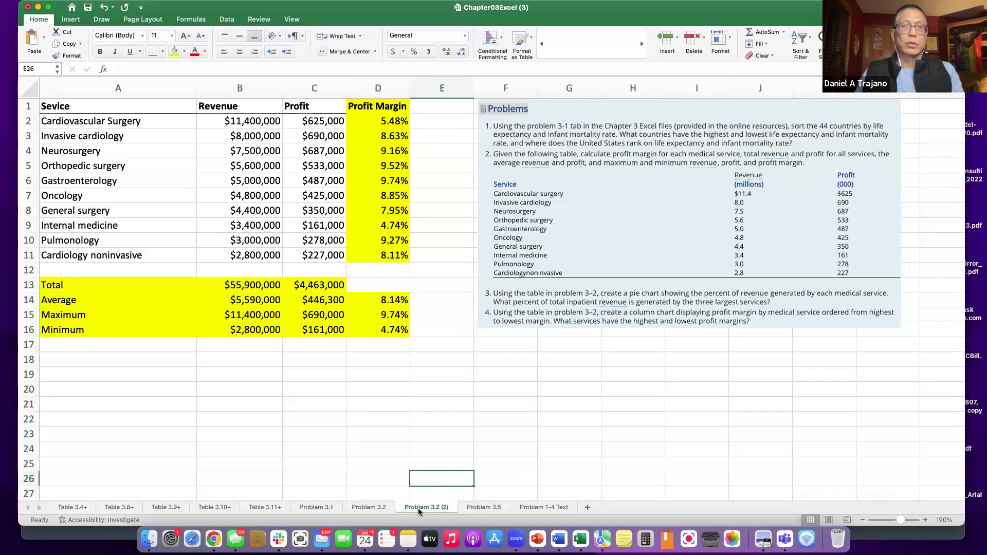
right_click(418, 508)
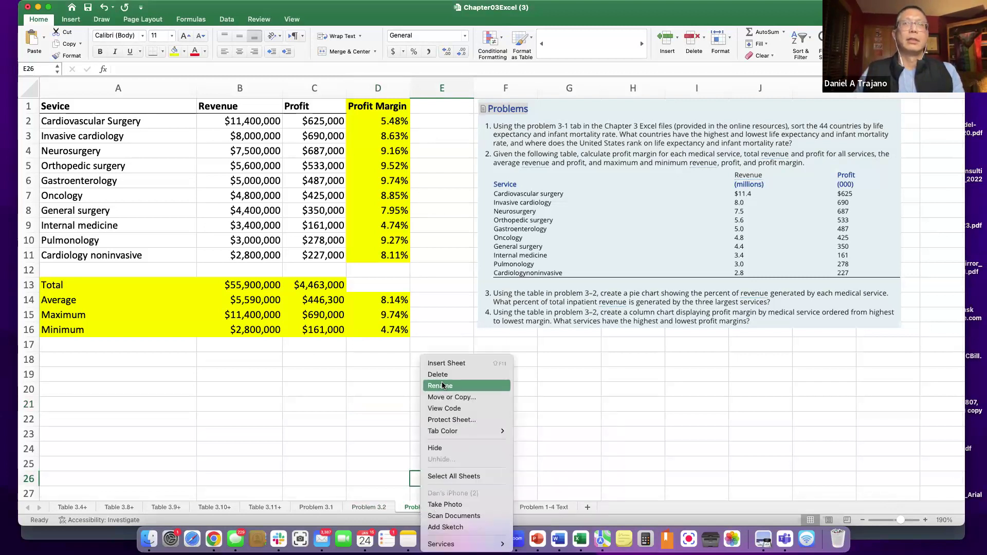
left_click(465, 388)
type("Pr")
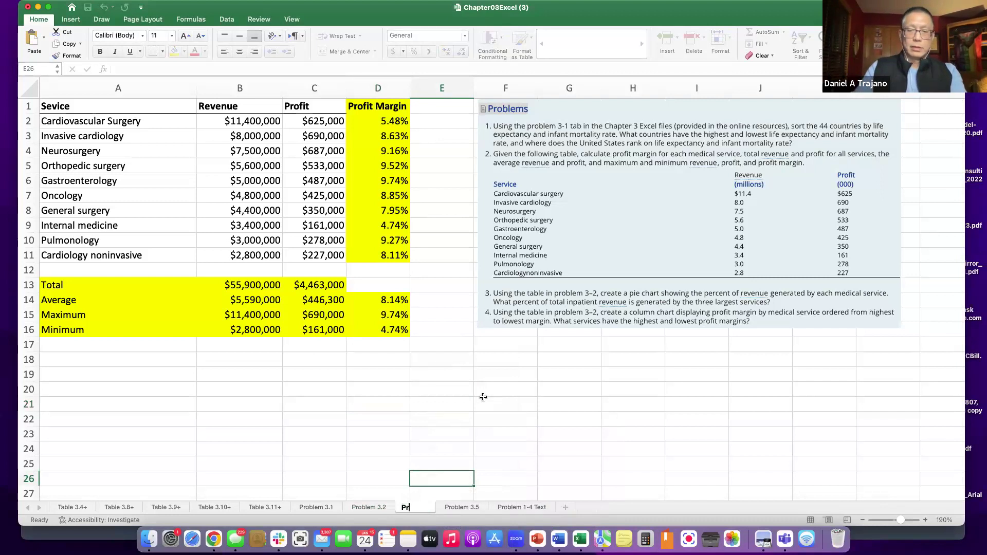
type("oblem 3.3")
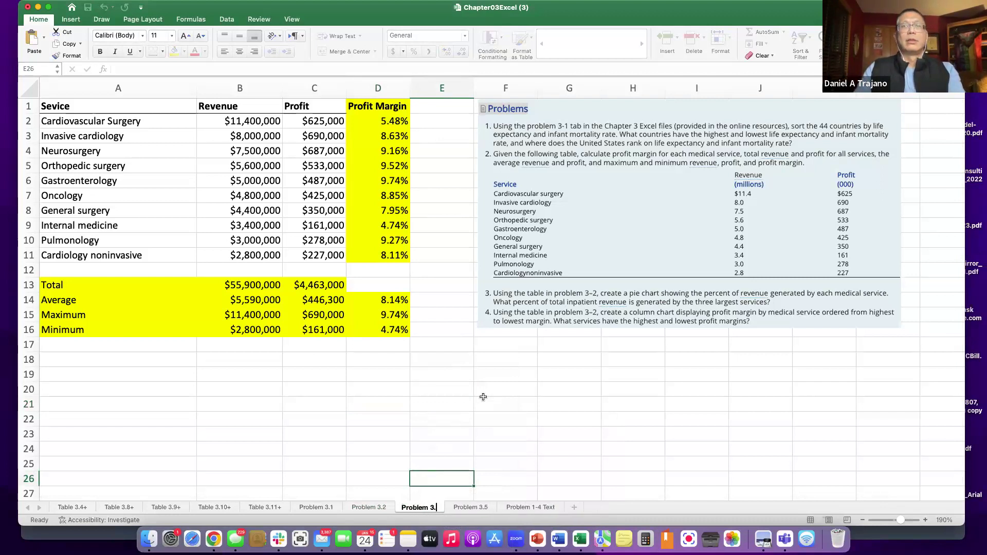
left_click(641, 434)
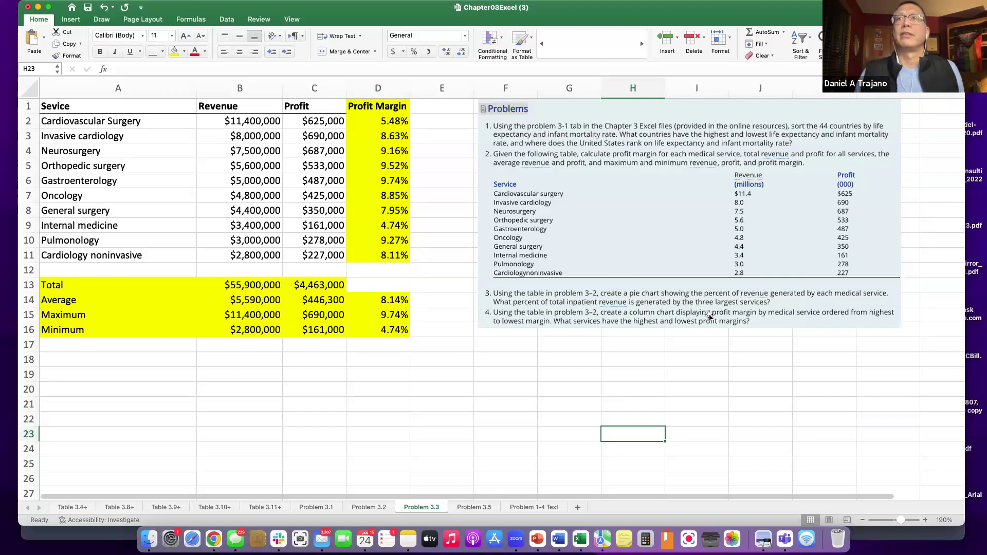
Delete the Profit and Profit Margin columns, C and D, from the Problem 3.3 sheet.
left_click_drag(67, 106, 227, 251)
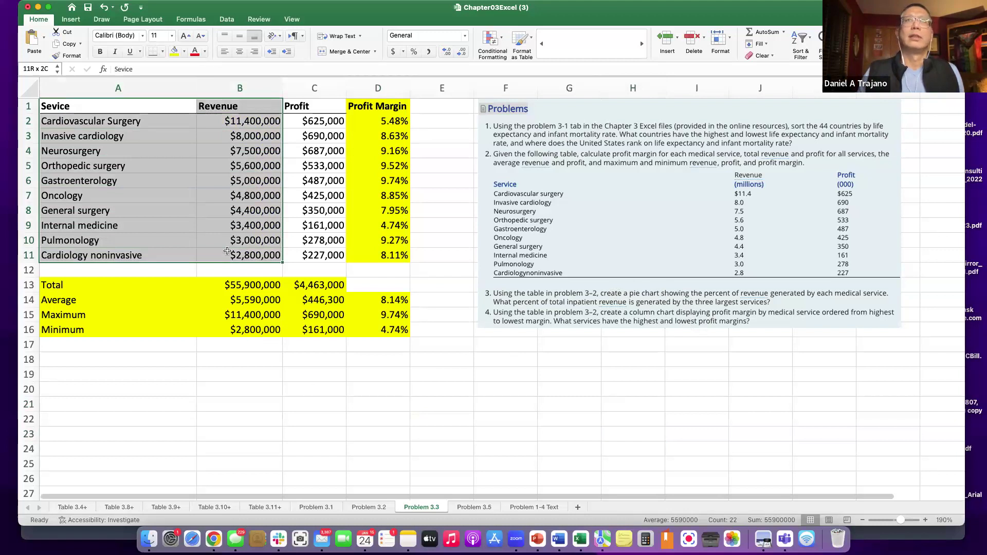
left_click(250, 403)
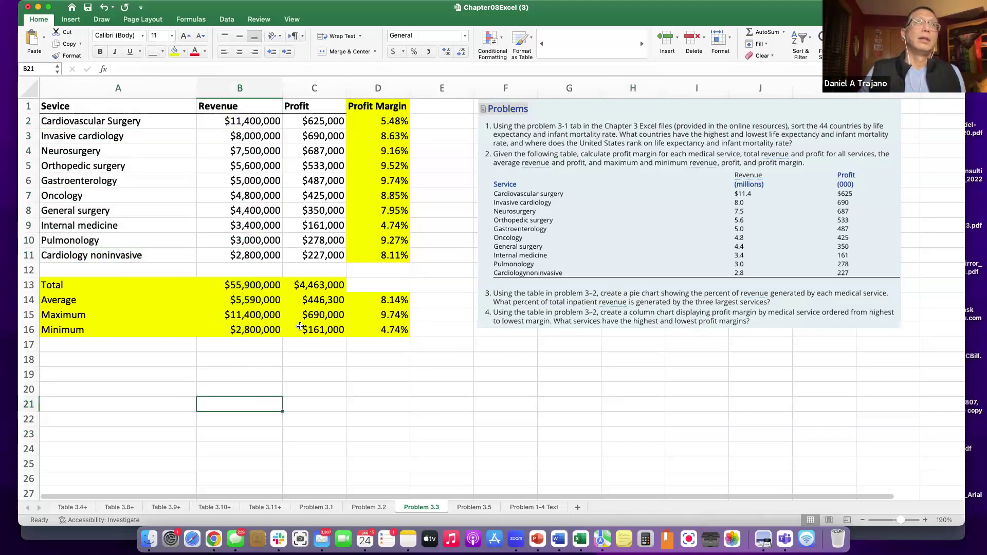
left_click(309, 88)
left_click_drag(309, 87, 376, 85)
left_click_drag(310, 89, 378, 88)
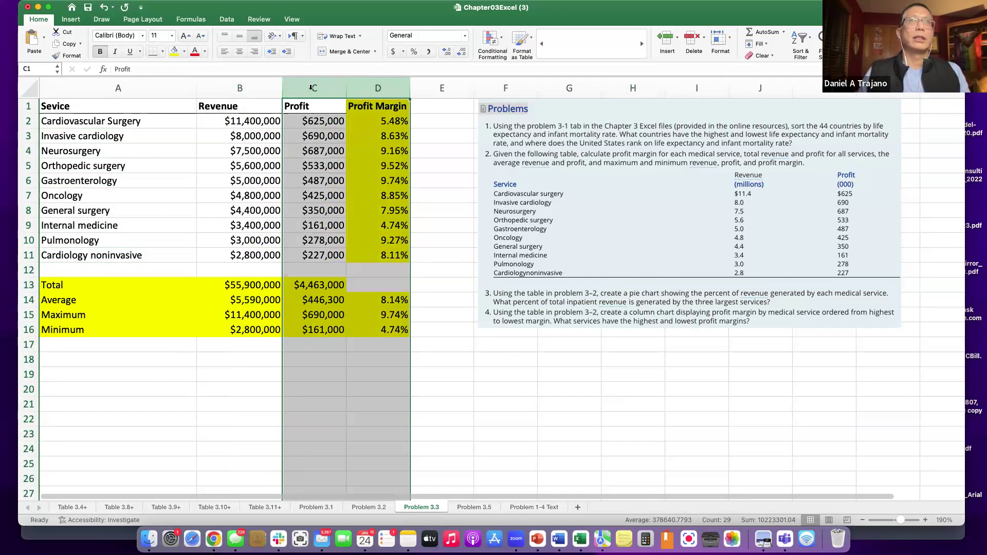
right_click(311, 88)
right_click(311, 88)
right_click(311, 89)
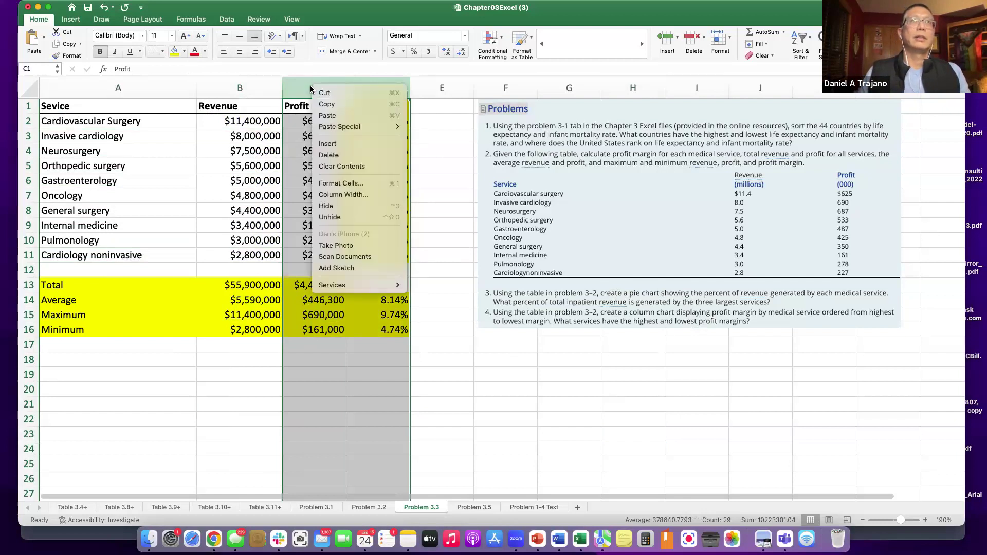
left_click(334, 160)
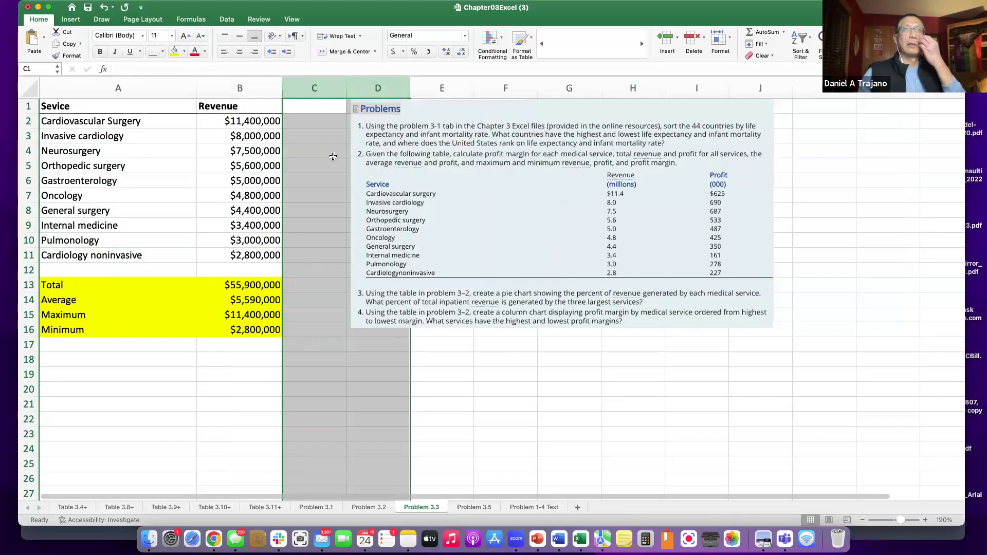
left_click(395, 436)
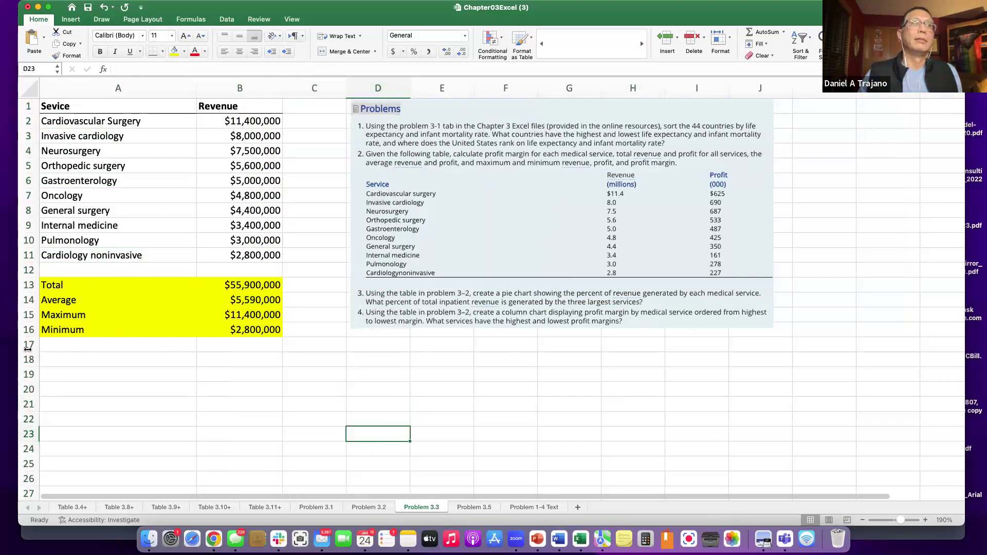
Move the Problems picture to about 5.05" left and 0.08" top, and delete the Average, Maximum and Minimum rows, 14 to 16.
left_click_drag(26, 285, 28, 329)
left_click_drag(28, 285, 28, 323)
left_click(60, 269)
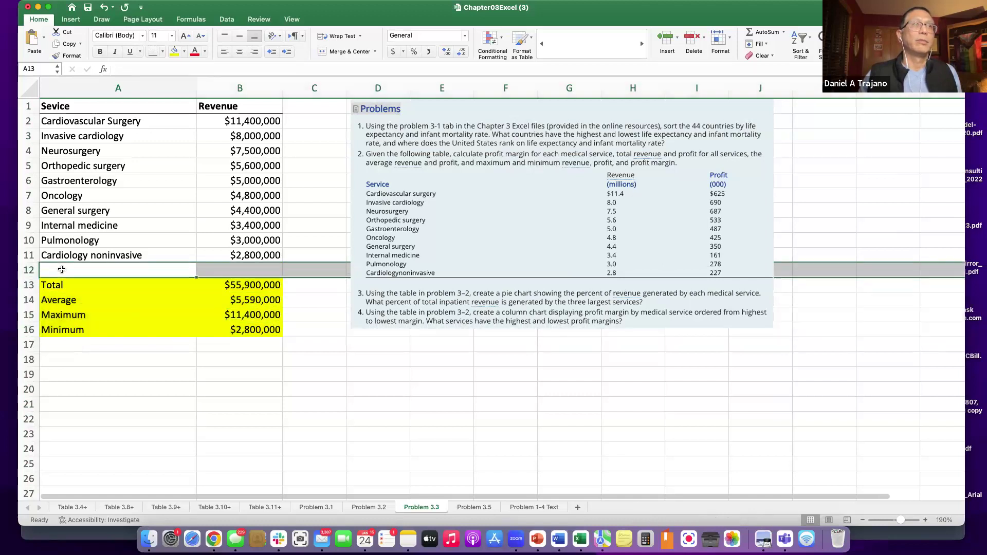
left_click(29, 301)
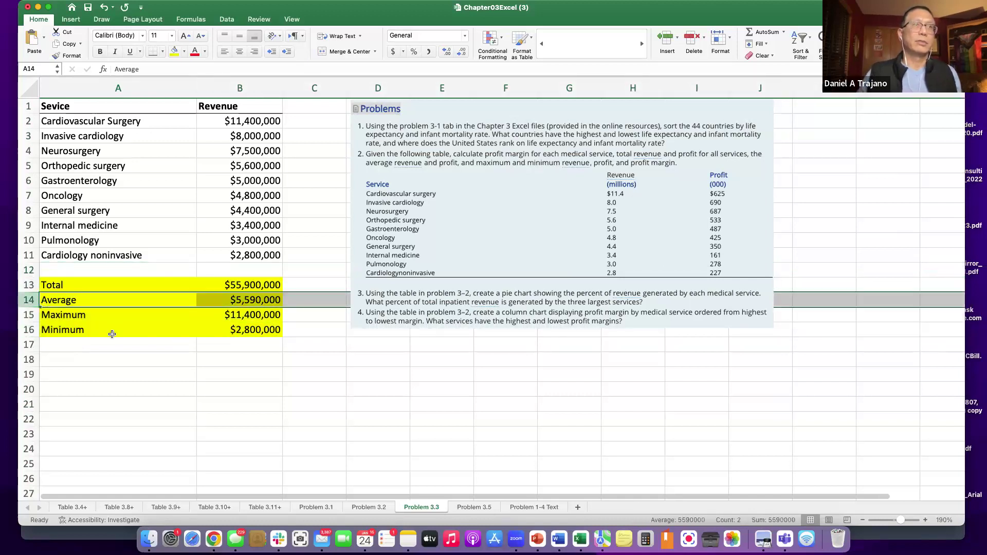
left_click_drag(443, 114, 486, 118)
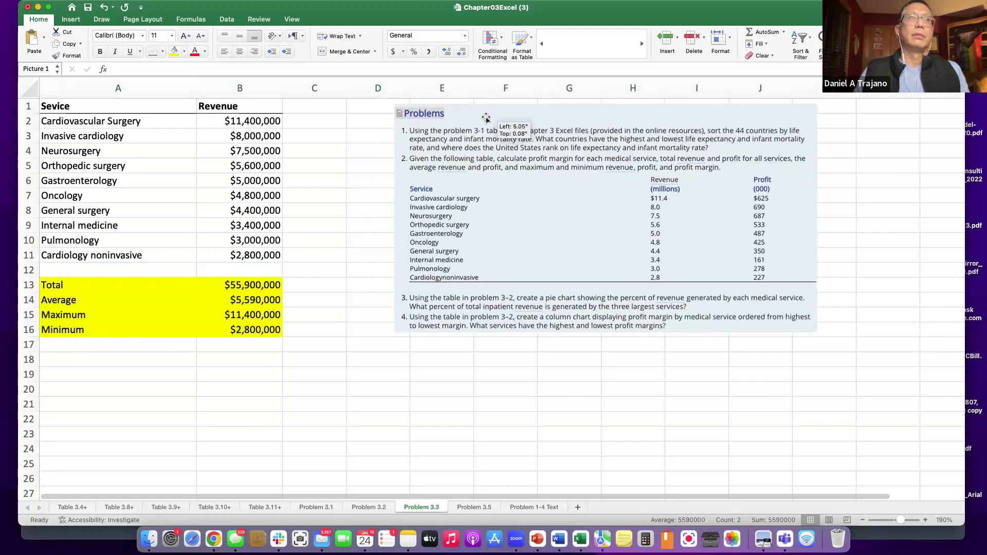
left_click_drag(26, 301, 22, 324)
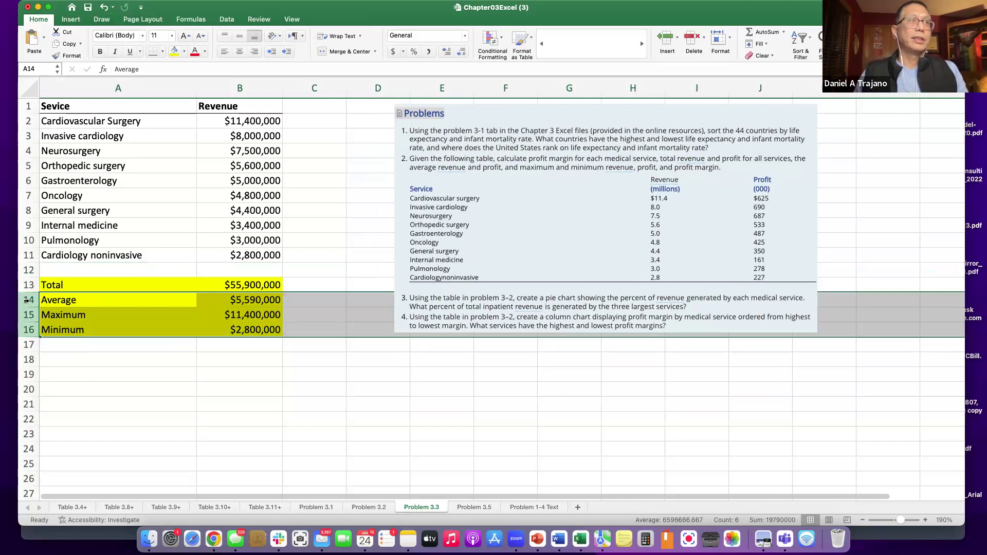
right_click(25, 300)
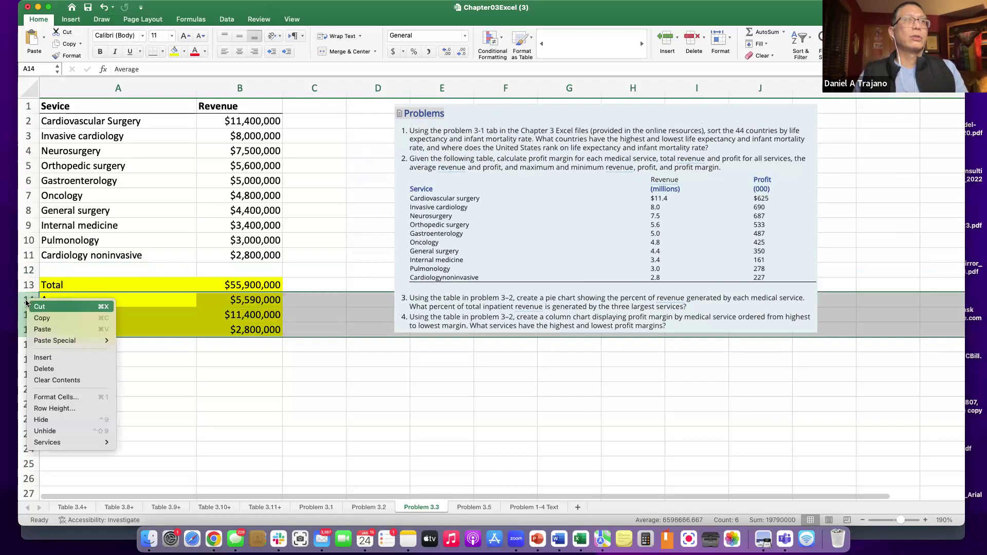
left_click(40, 368)
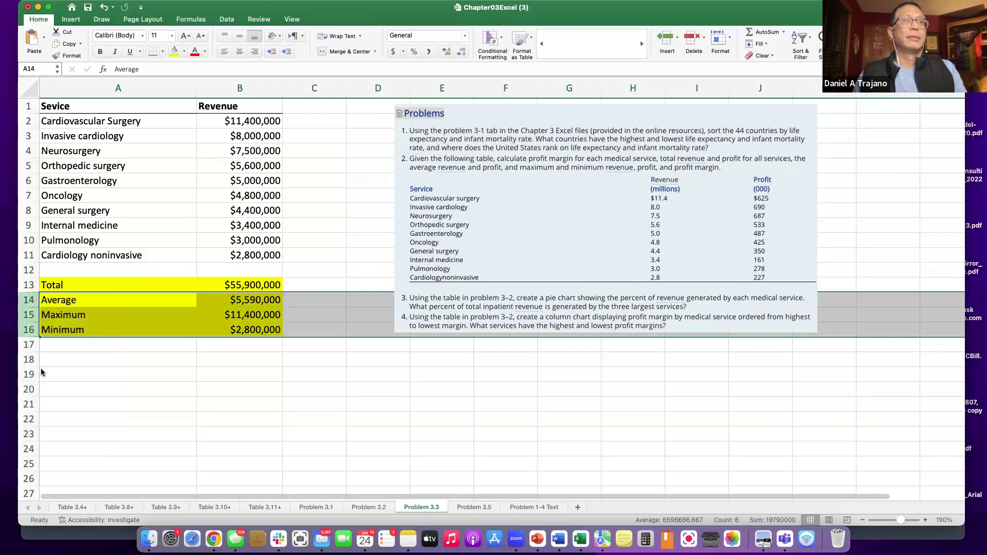
left_click(330, 391)
Add the heading Percent in cell C1, beside the Revenue column.
left_click(323, 139)
left_click_drag(240, 120, 246, 273)
left_click(245, 285)
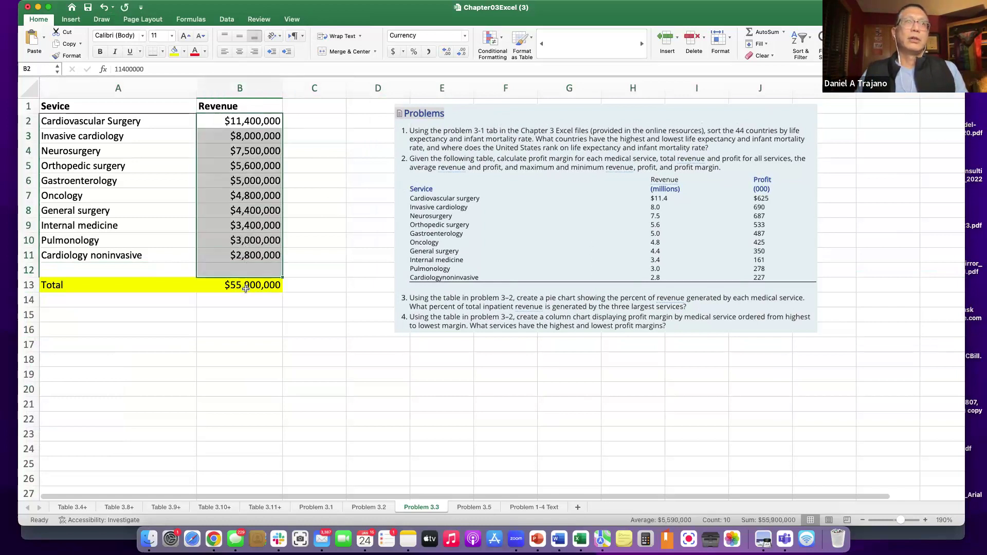
left_click(315, 107)
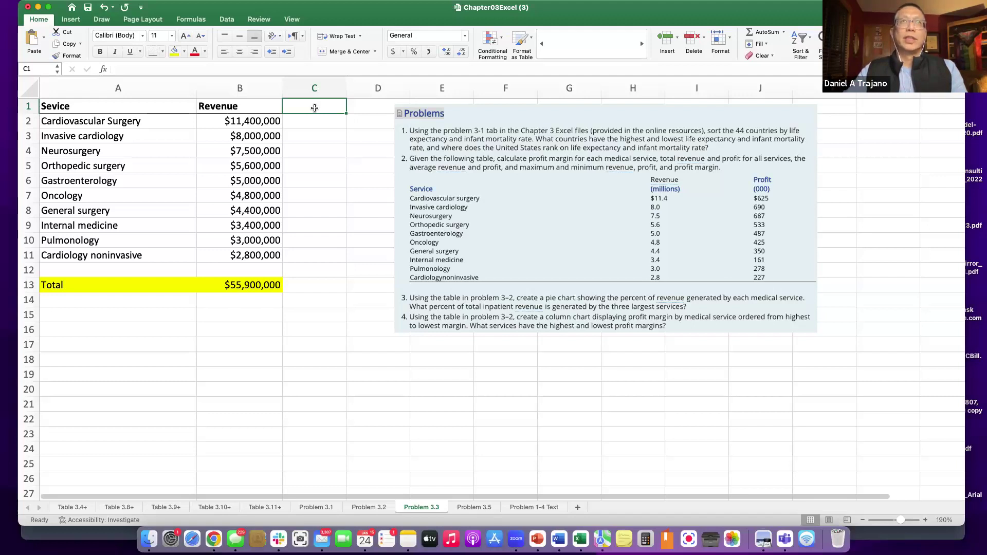
type("Per")
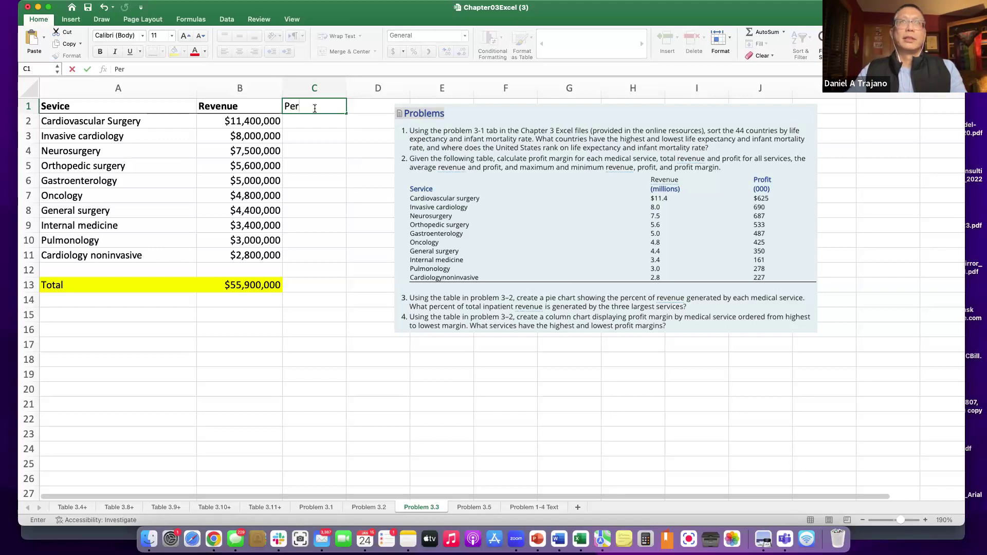
type("cent")
left_click(323, 134)
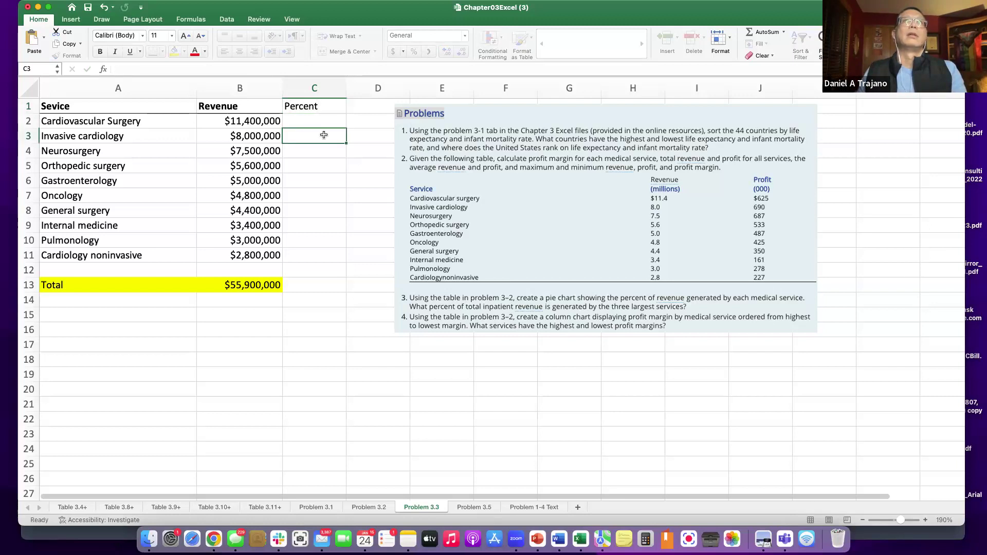
Enter the formula =B2/B13 in cell C2 to calculate Cardiovascular Surgery's share of total revenue.
left_click(314, 117)
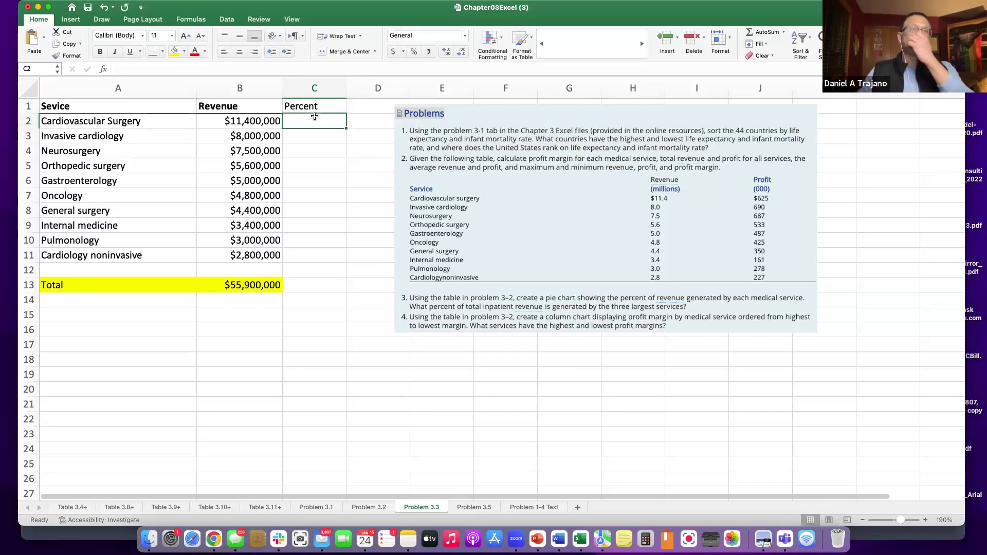
left_click(78, 125)
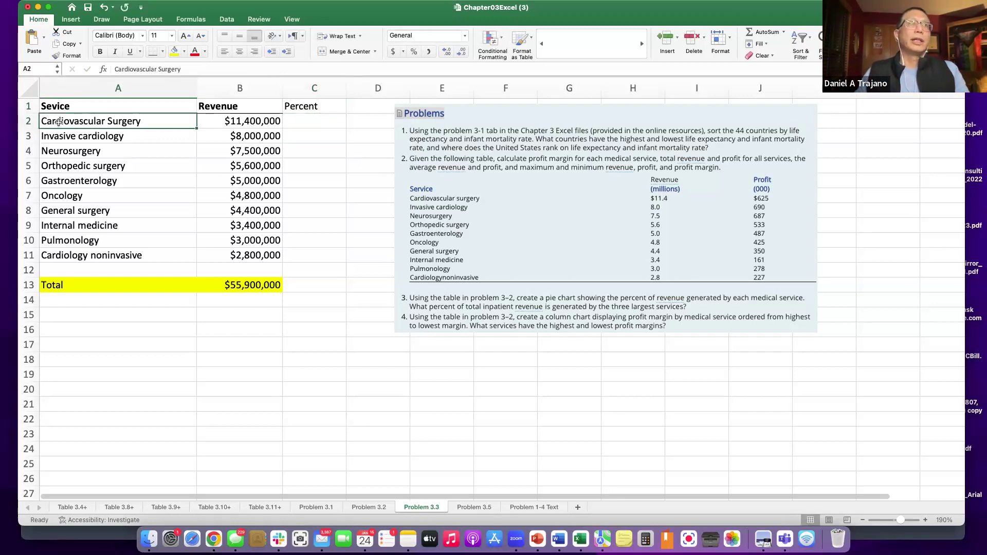
left_click(315, 123)
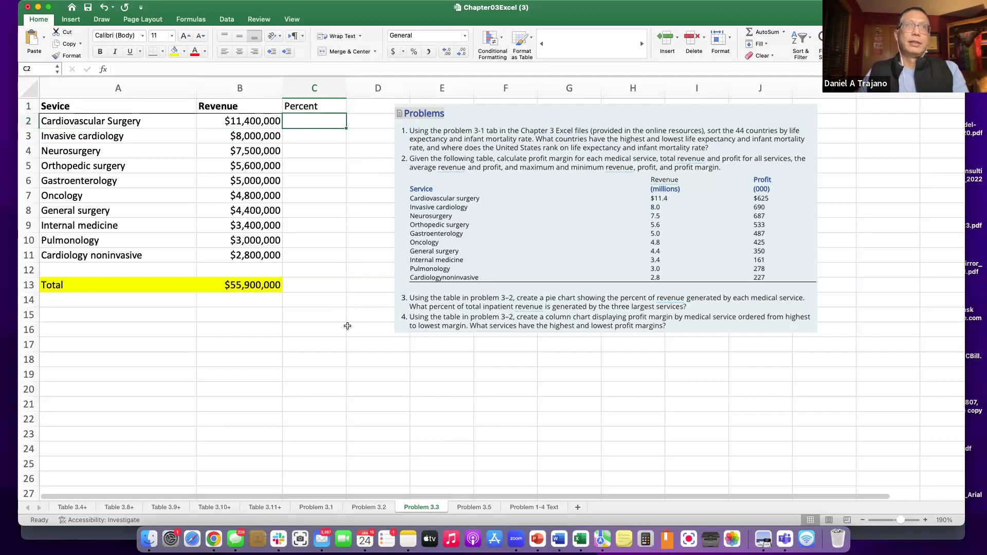
left_click(240, 123)
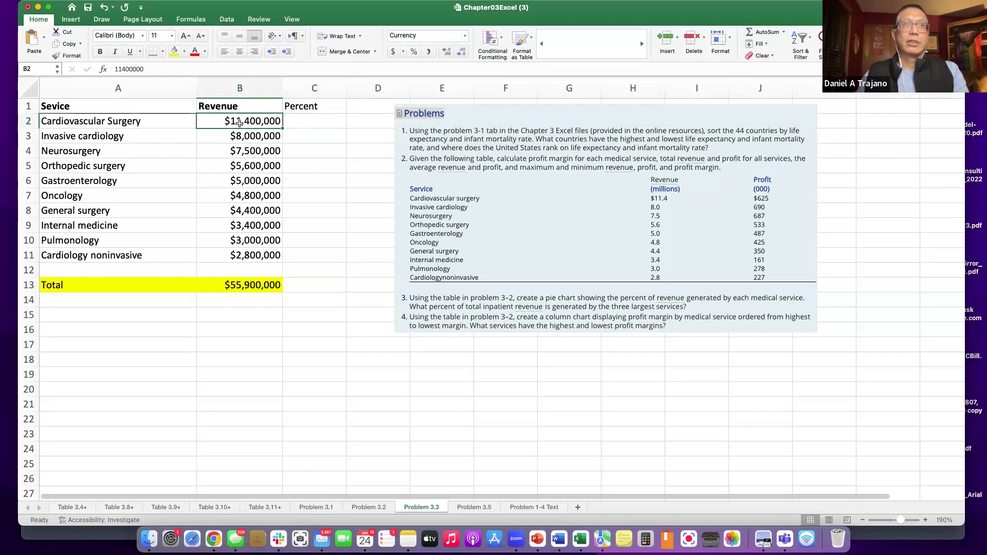
left_click(242, 286)
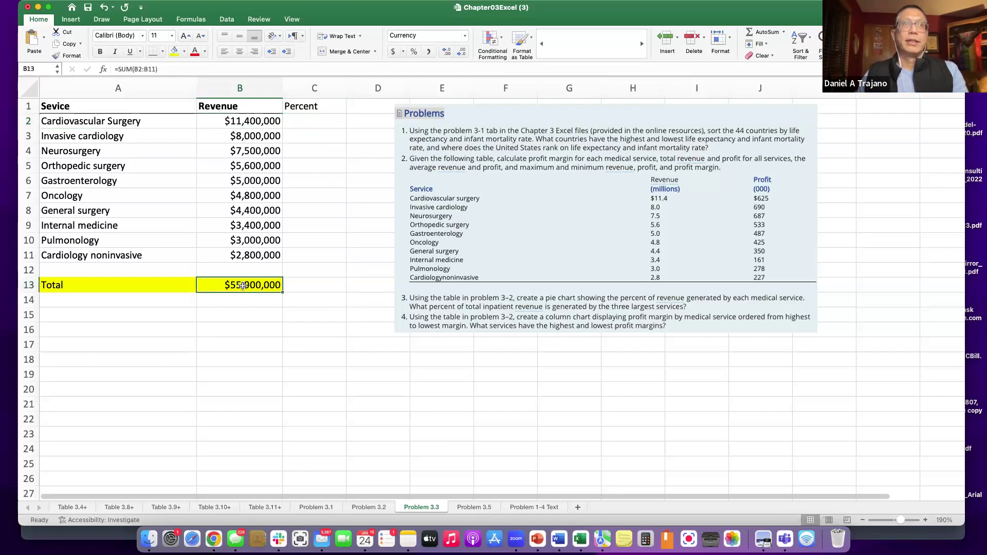
left_click(314, 118)
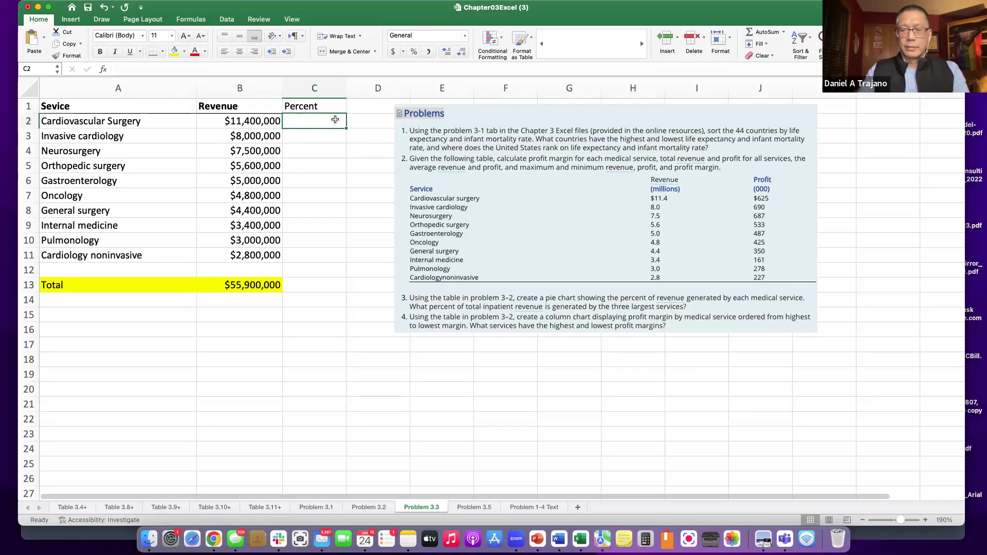
type("=")
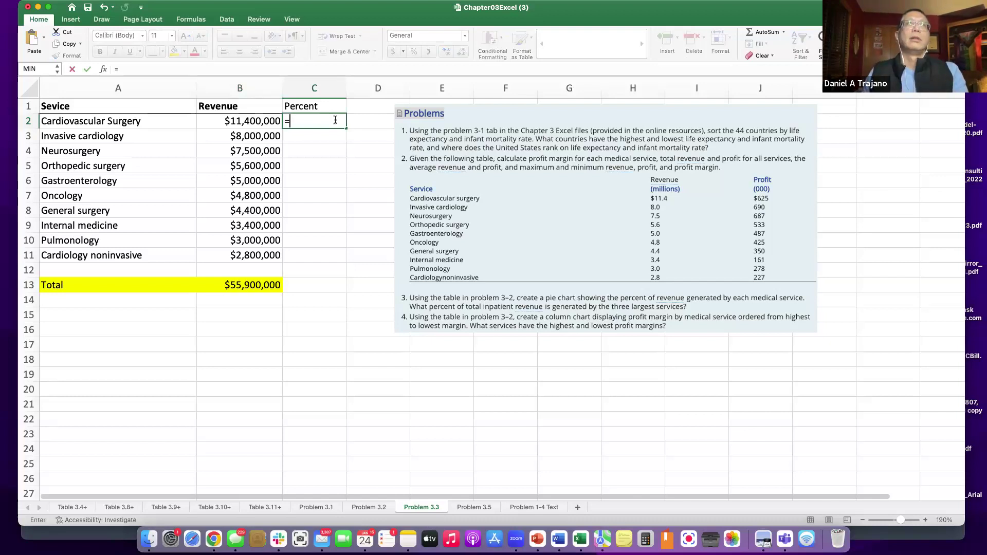
type("B")
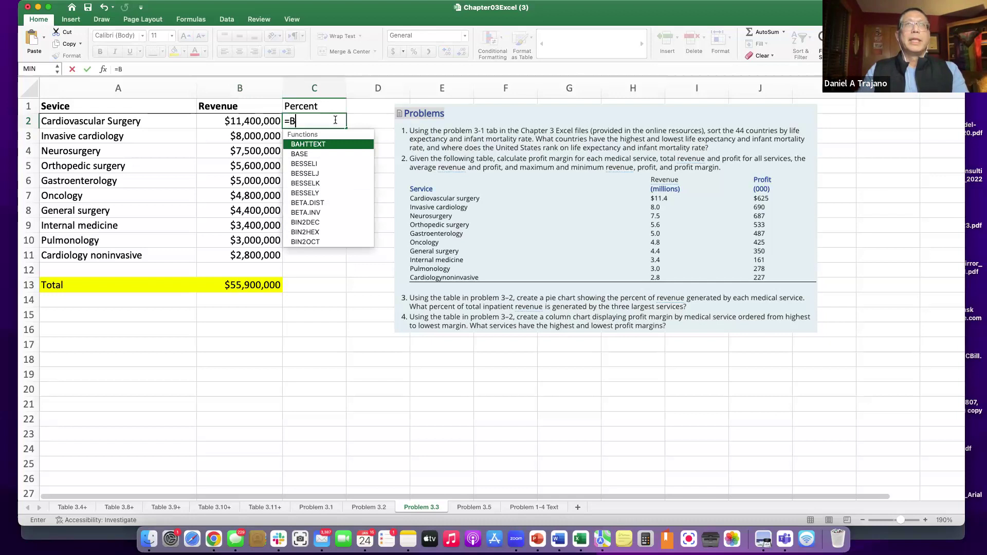
type("2")
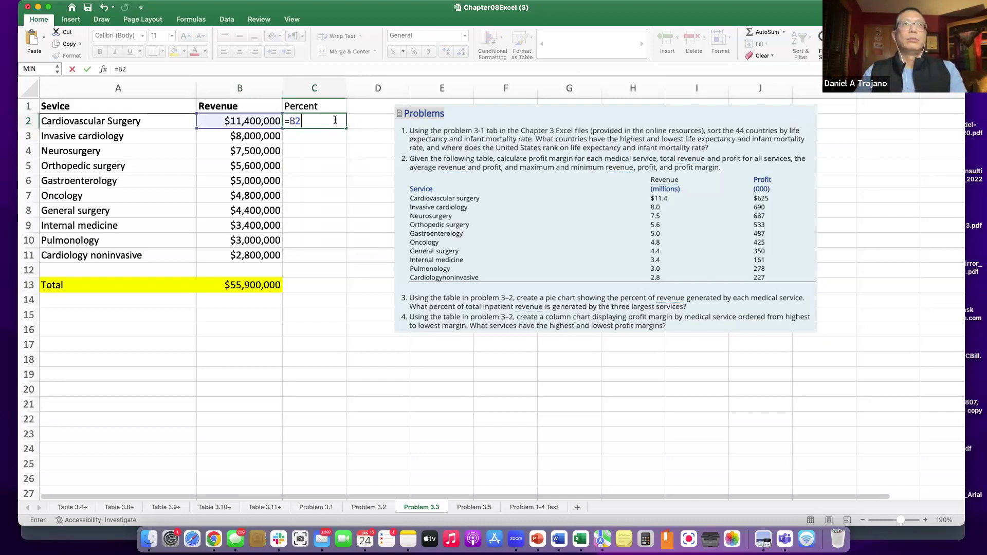
type("/")
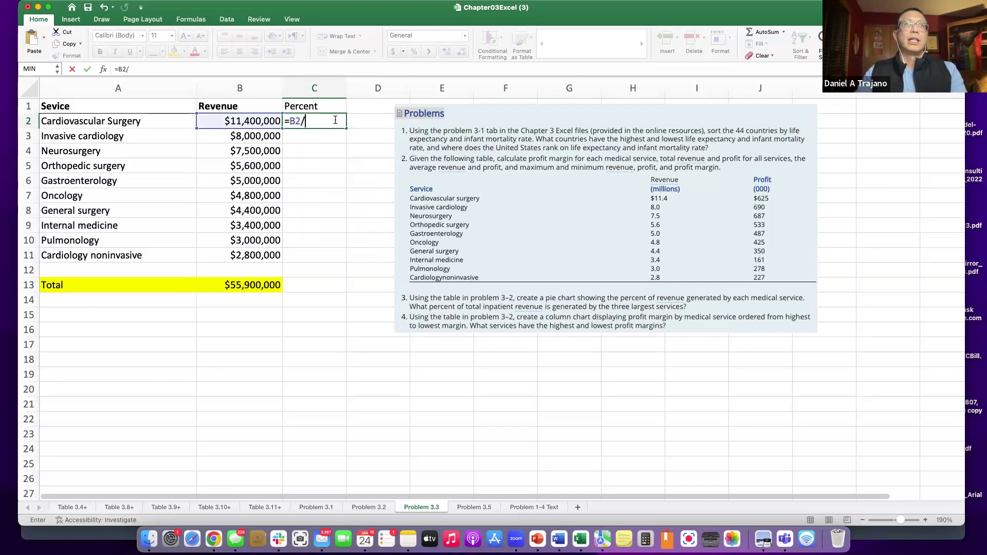
type("B")
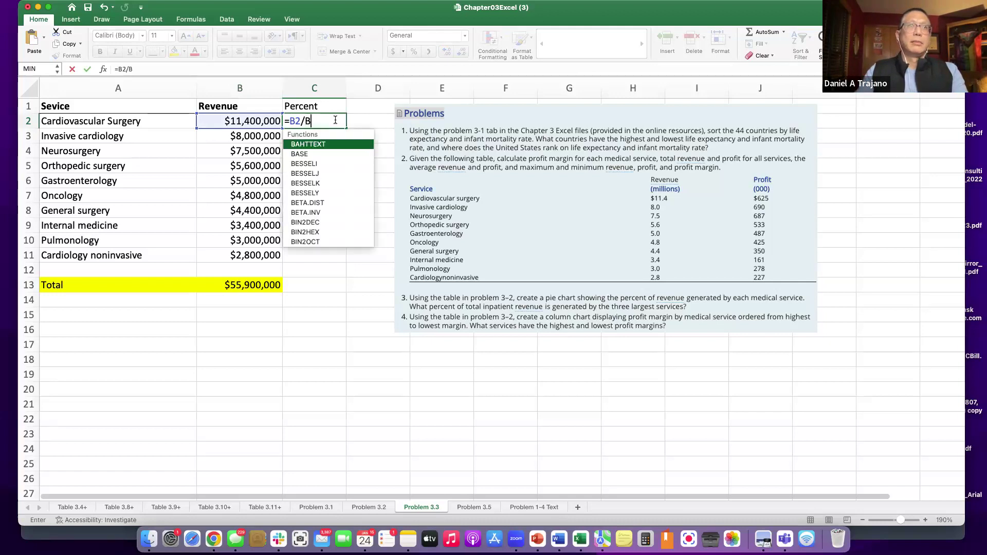
type("13")
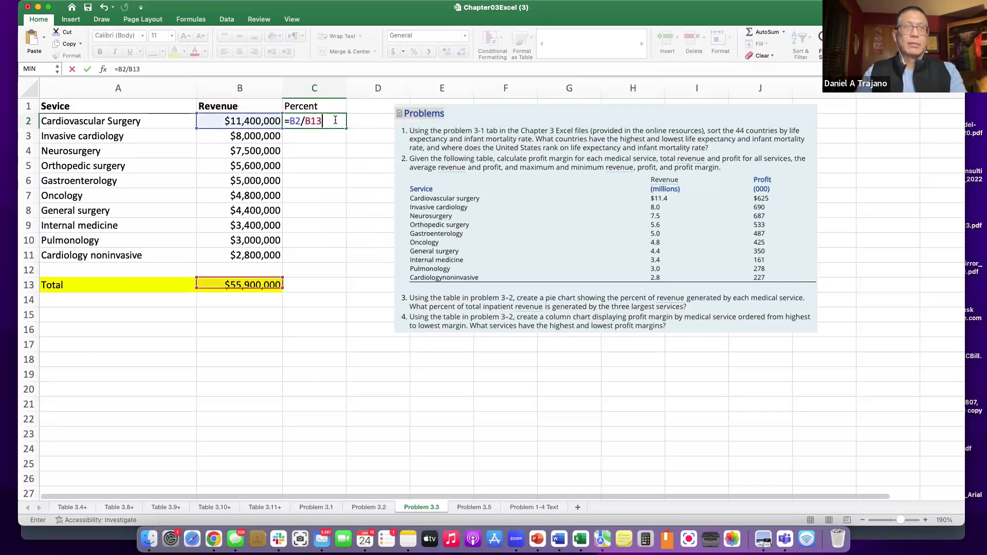
key("Return")
left_click(333, 197)
Format the Cardiovascular Surgery share in C2 as a percentage with one decimal place.
left_click(320, 121)
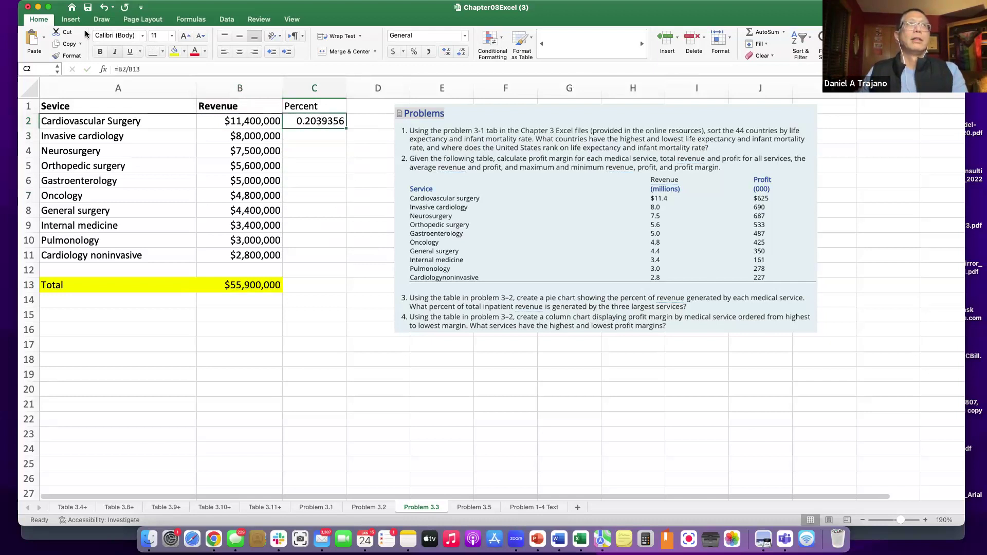
left_click(36, 19)
left_click(34, 20)
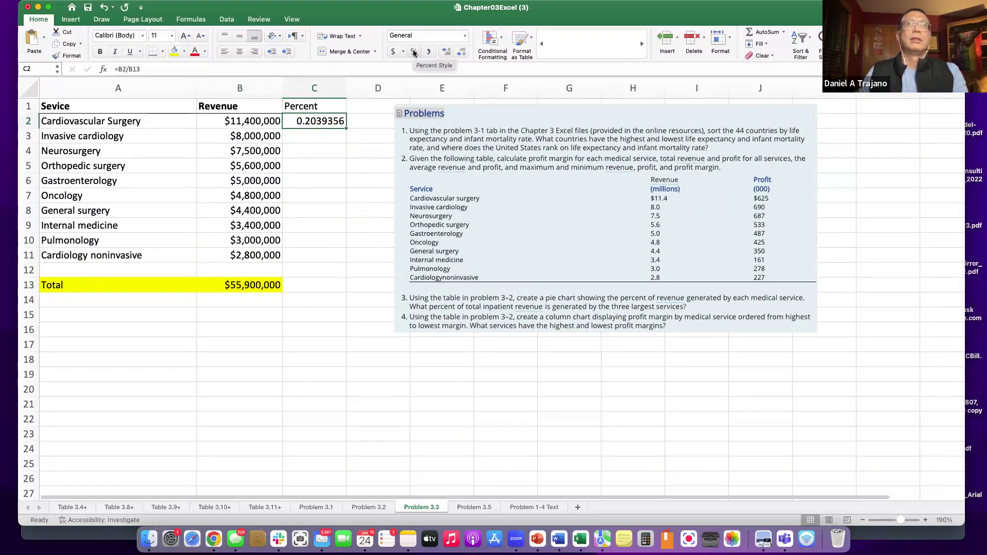
left_click(414, 52)
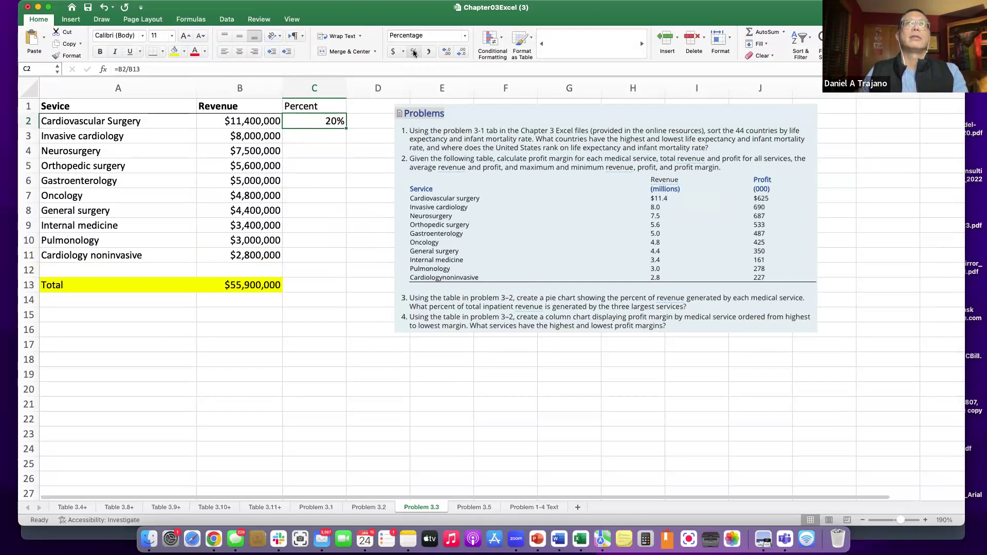
left_click(447, 53)
left_click(326, 139)
left_click(322, 122)
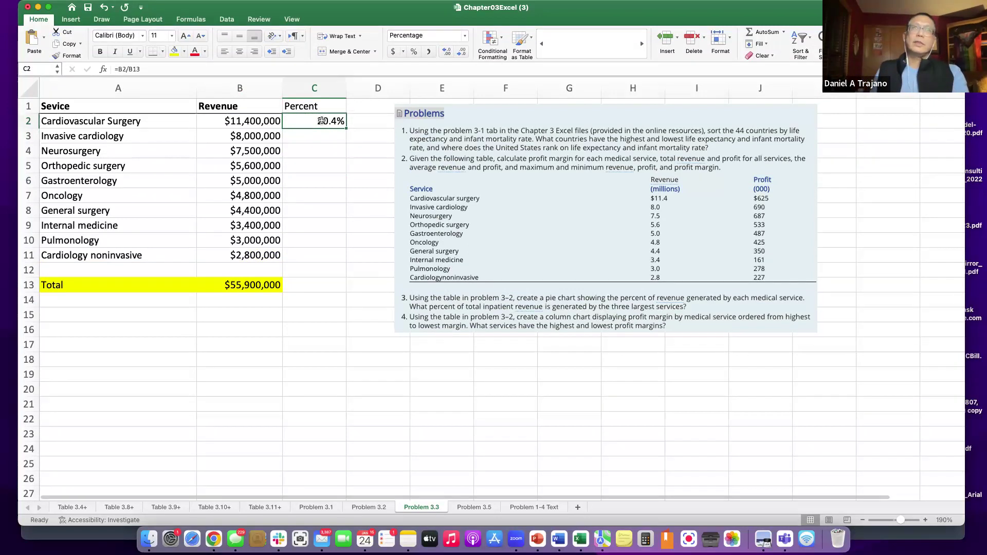
Undo the decimal place, the percentage format and the formula entry in cell C2.
left_click(103, 8)
left_click(103, 8)
left_click(103, 8)
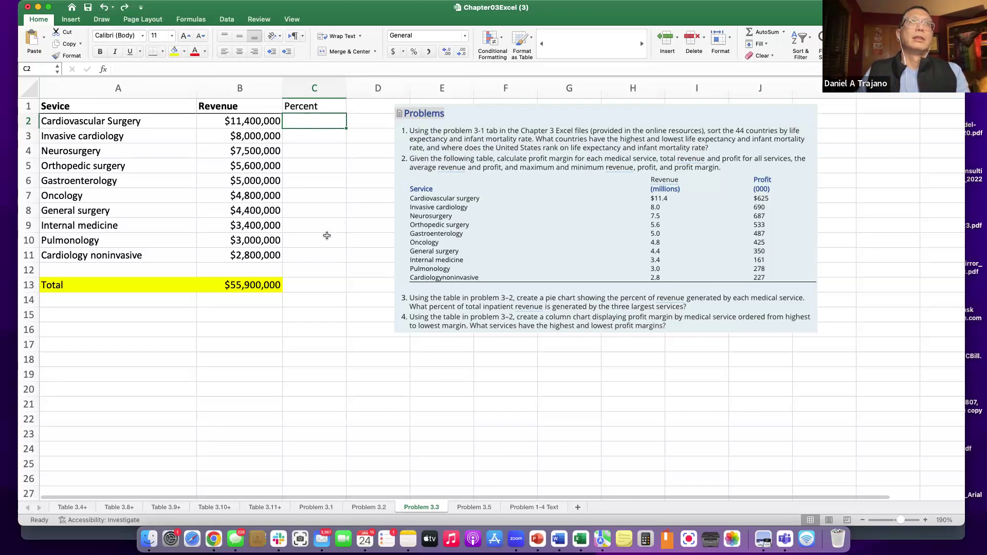
left_click(321, 216)
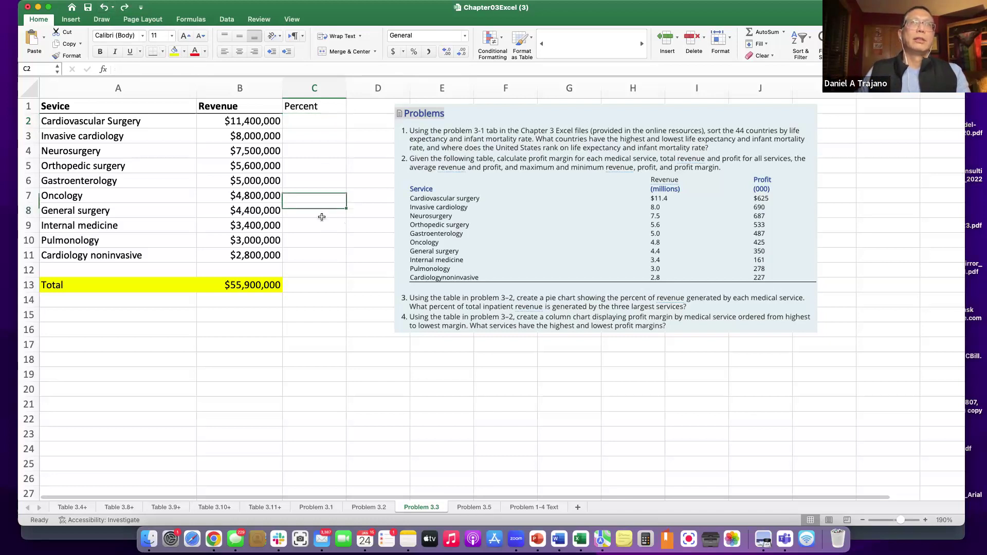
Build the formula =B2/B13 in C2 by referencing the Cardiovascular Surgery revenue and Total revenue cells.
left_click(316, 120)
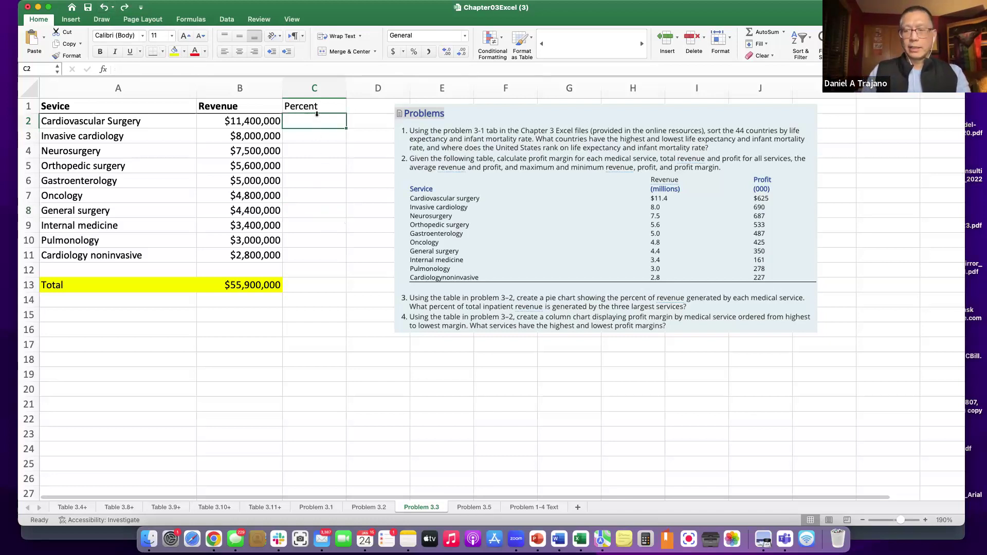
type("=")
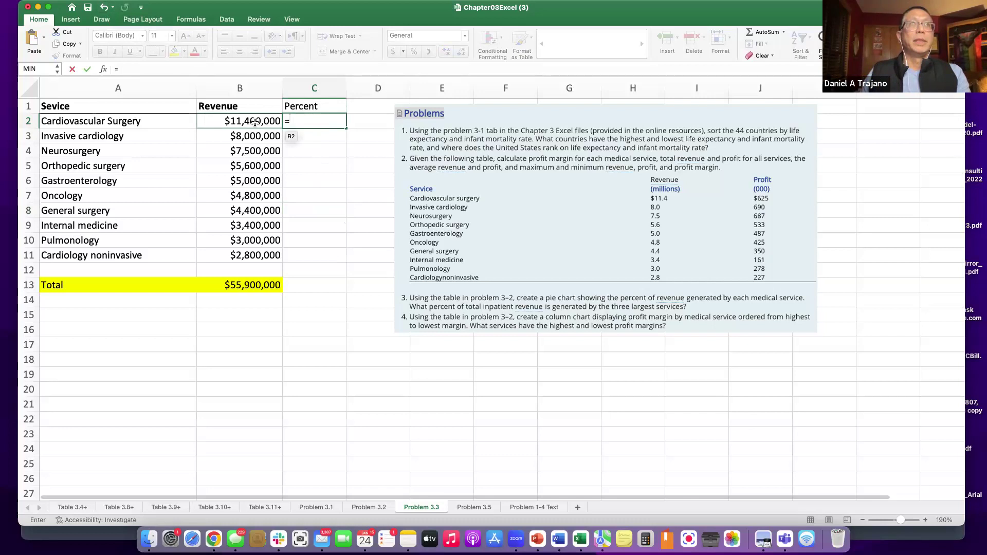
left_click(255, 122)
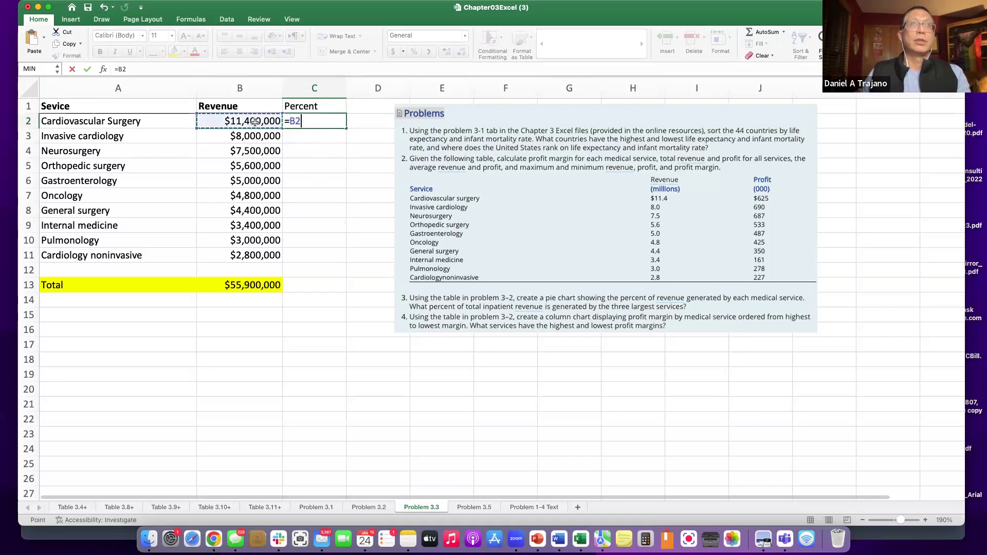
type("/")
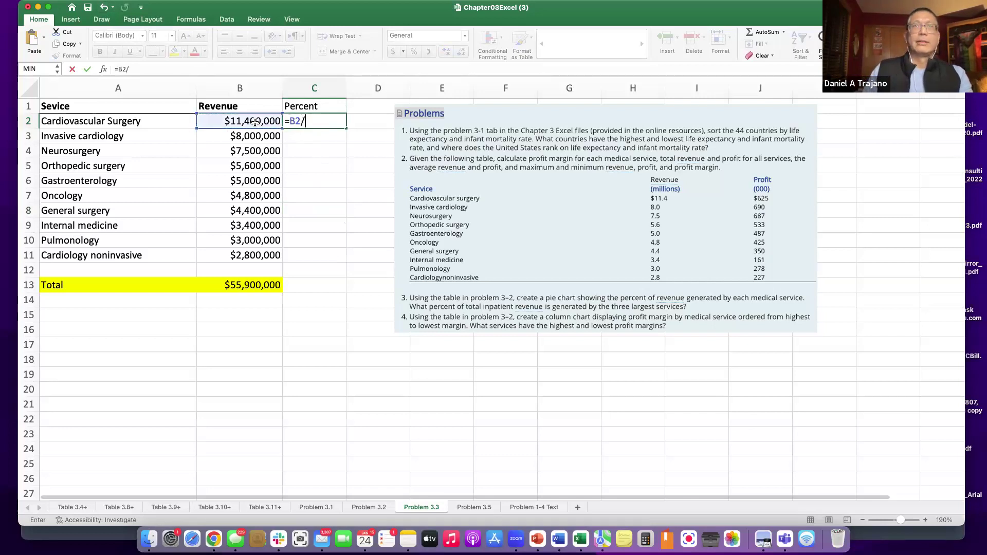
left_click(243, 286)
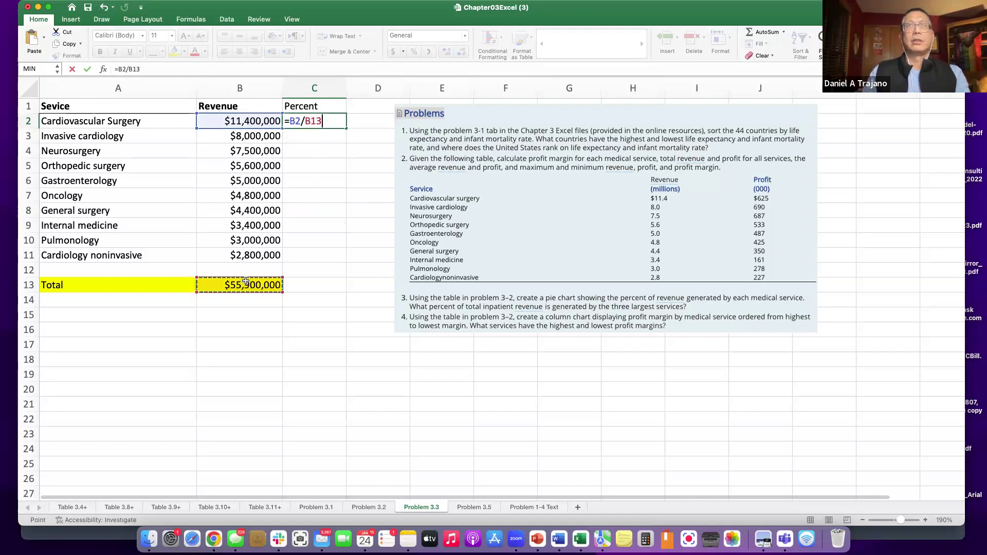
key("Return")
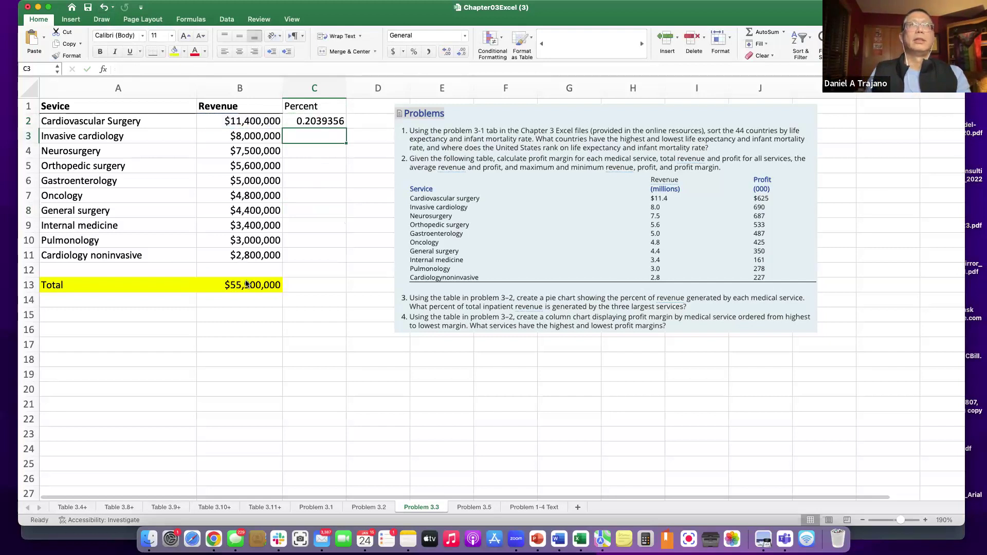
Apply the percentage format to C2 and show one decimal place.
left_click(336, 121)
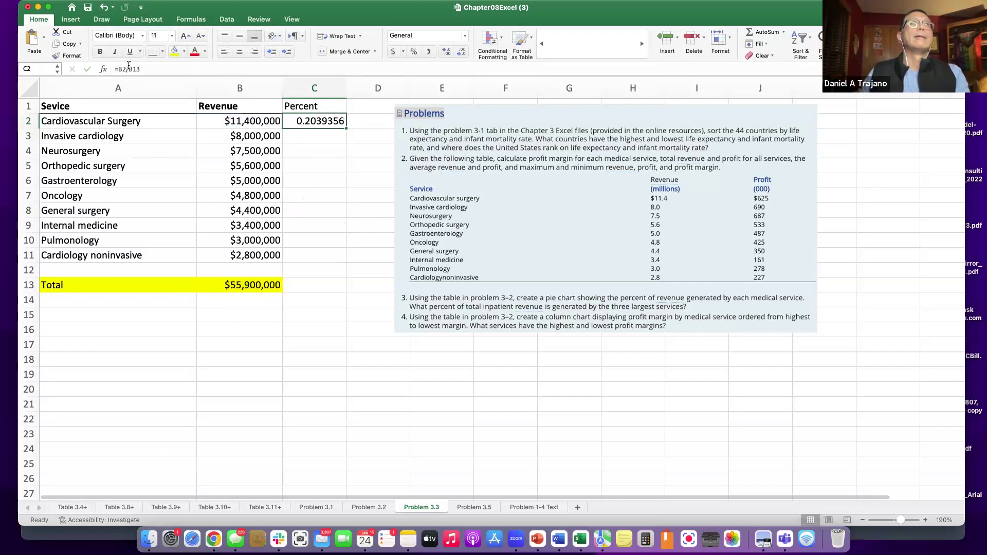
left_click(414, 53)
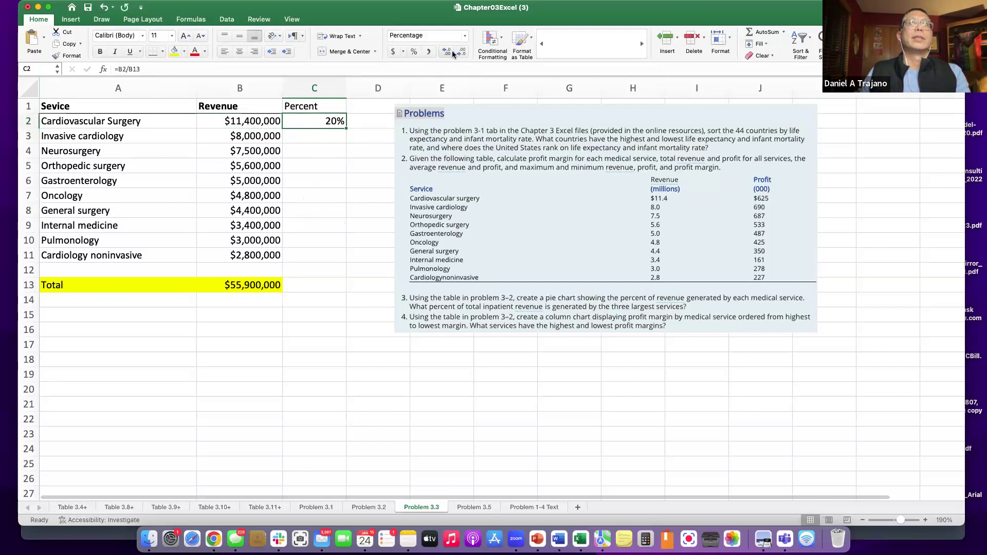
left_click(447, 53)
left_click(317, 136)
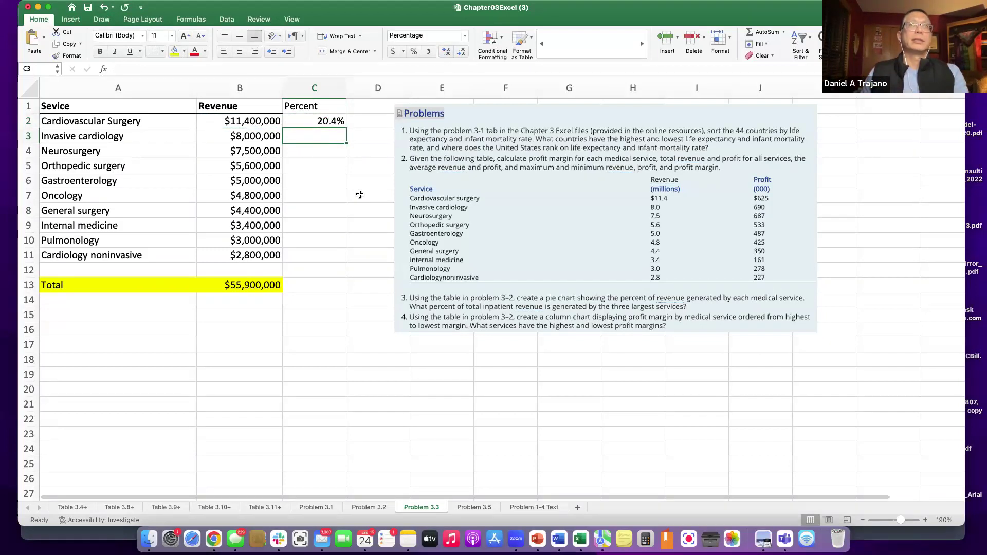
Fill the formula in C2 down through C11 for the remaining services, and select C2 to check its formula.
left_click(305, 121)
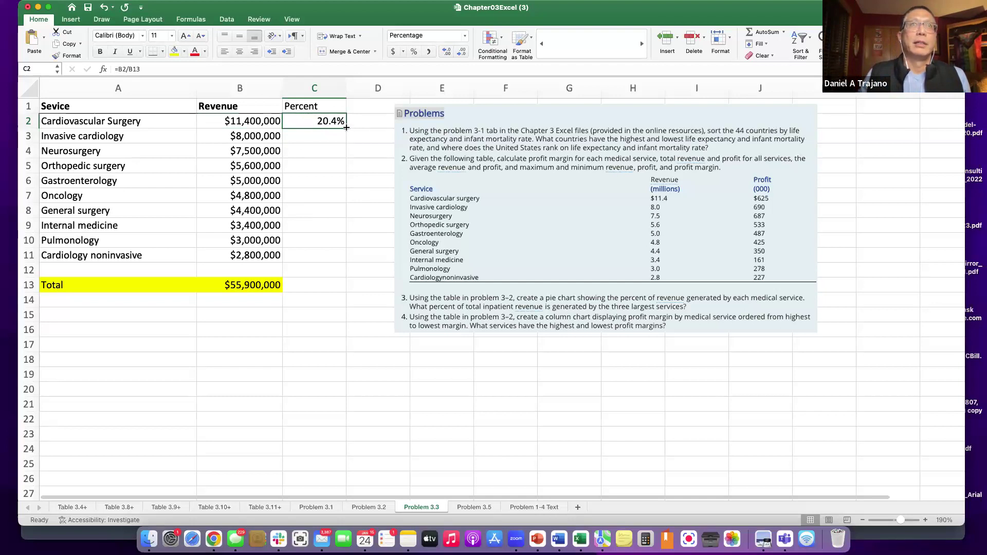
left_click_drag(346, 129, 339, 260)
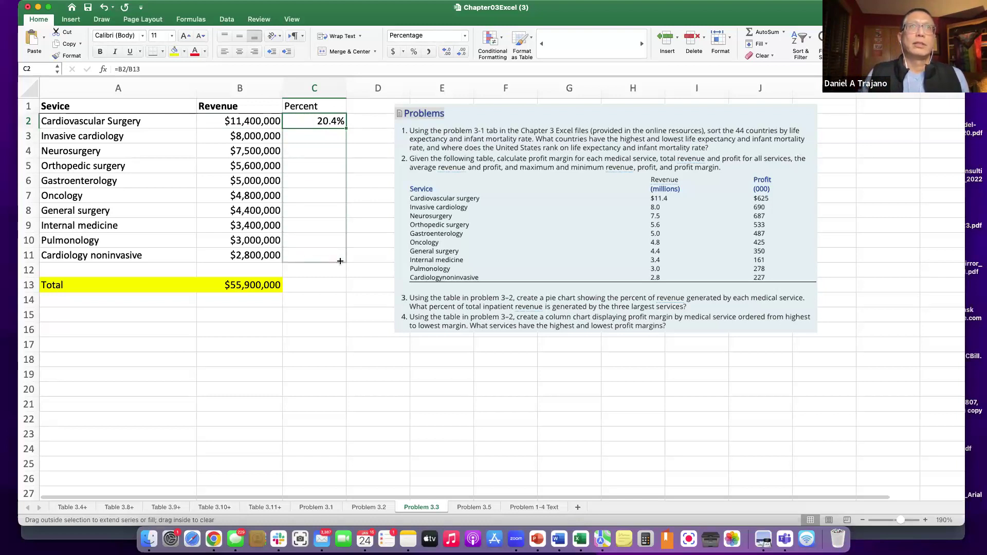
left_click_drag(340, 261, 340, 261)
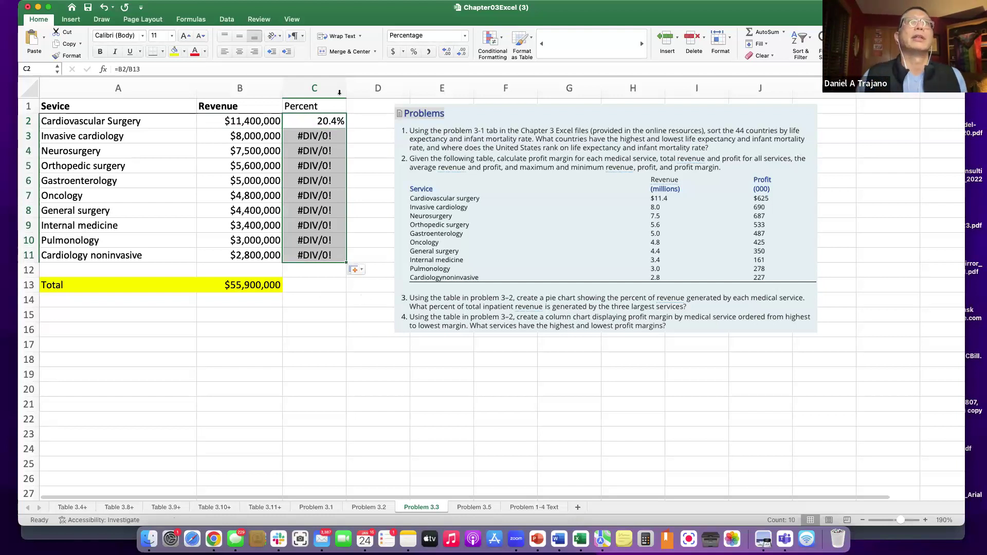
left_click(316, 122)
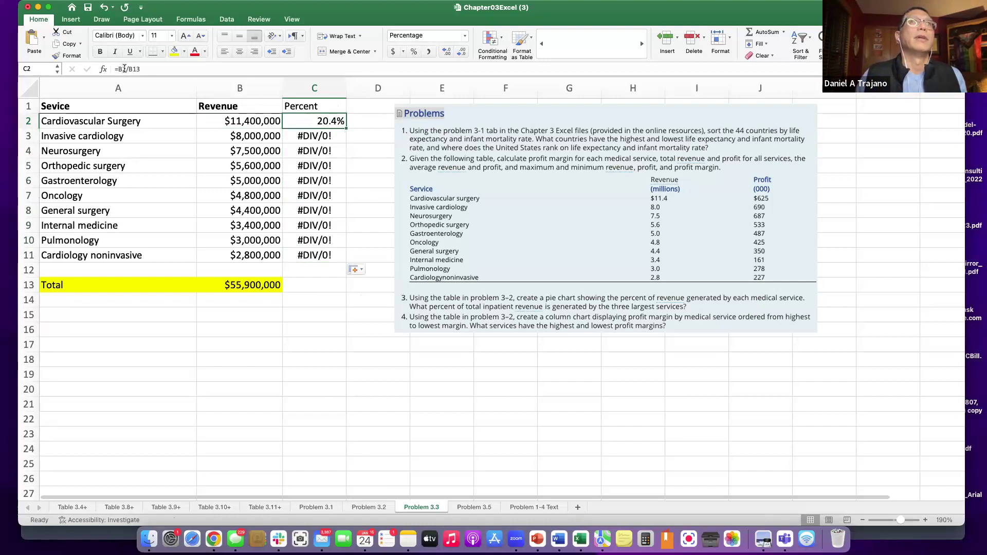
Compare the cells referenced by the percent formulas in C2 and C3, checking B2, B13, B3 and B14.
left_click(240, 121)
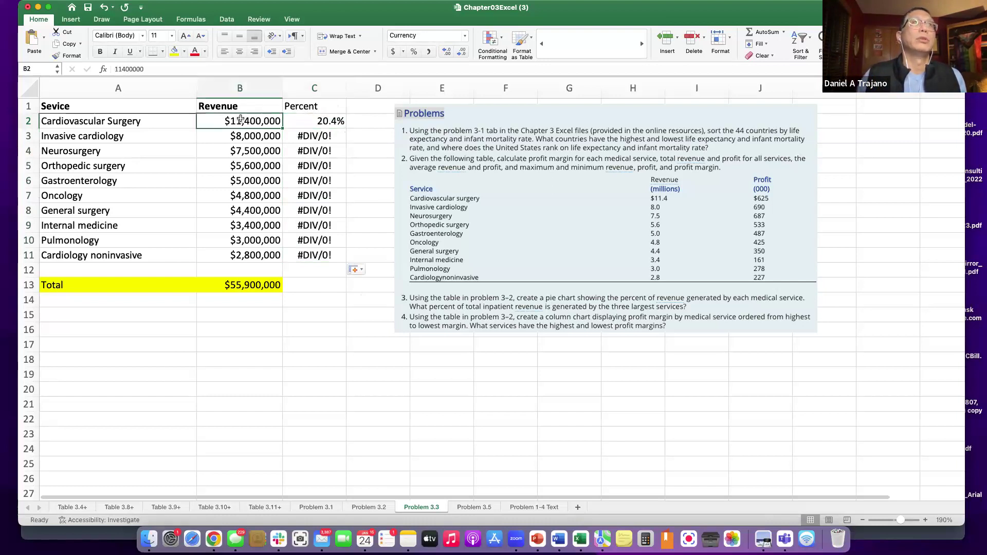
left_click(241, 285)
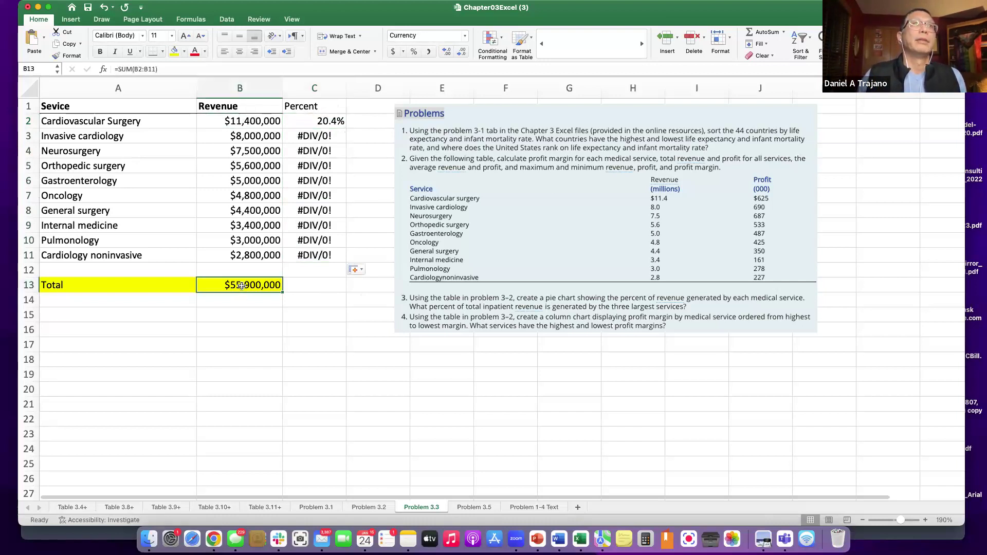
left_click(322, 136)
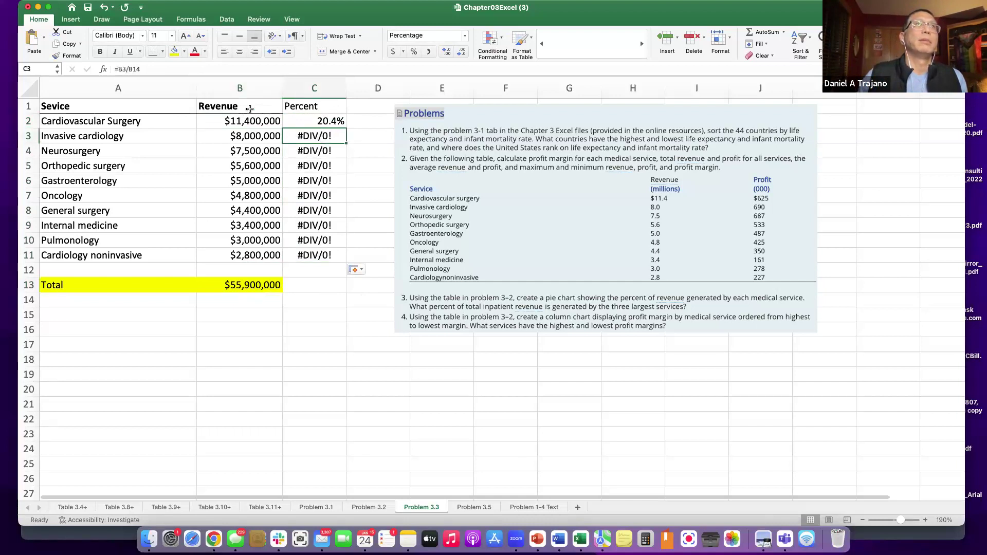
left_click(239, 135)
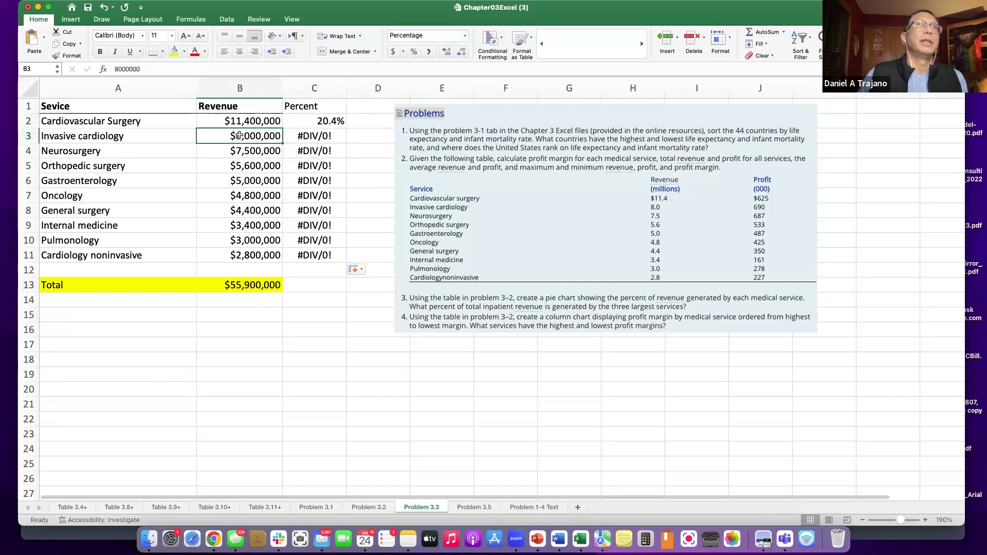
left_click(234, 301)
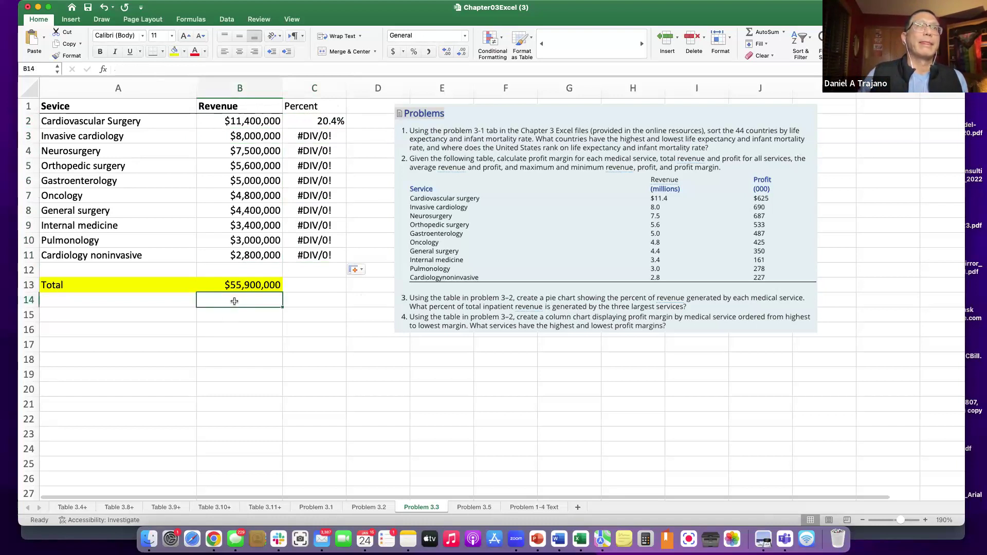
left_click(305, 138)
left_click(252, 281)
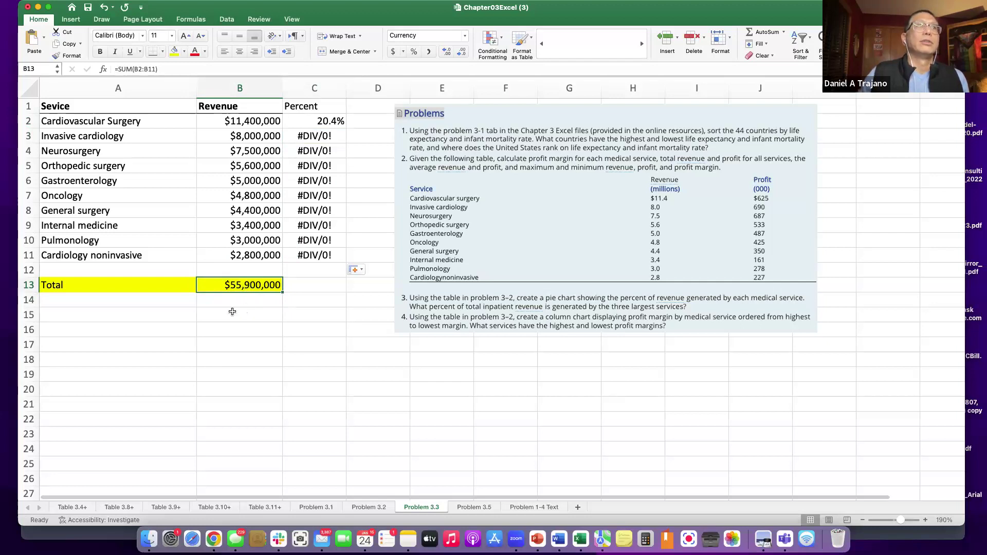
left_click(327, 121)
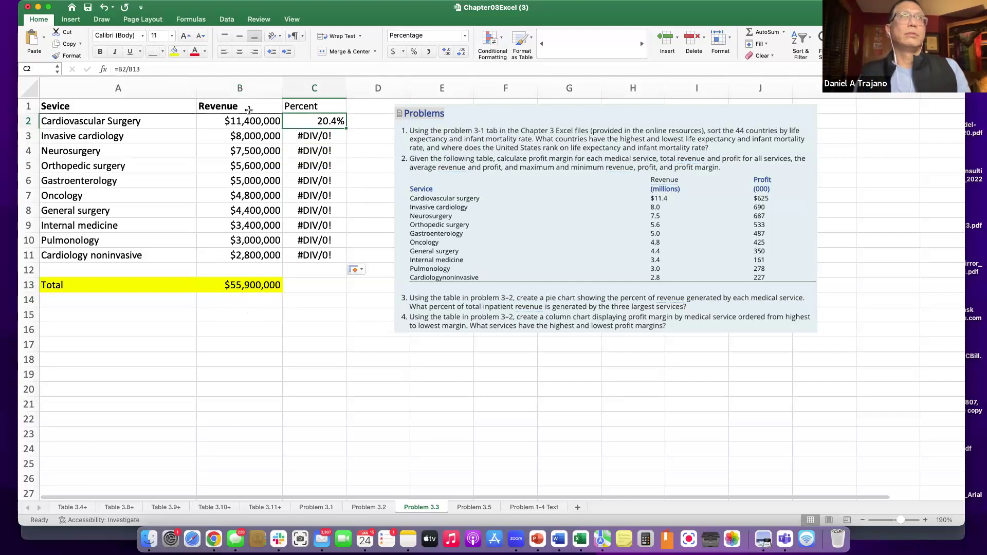
Make the Total revenue reference in C2 absolute so the formula reads =B2/$B$13.
double_click(315, 121)
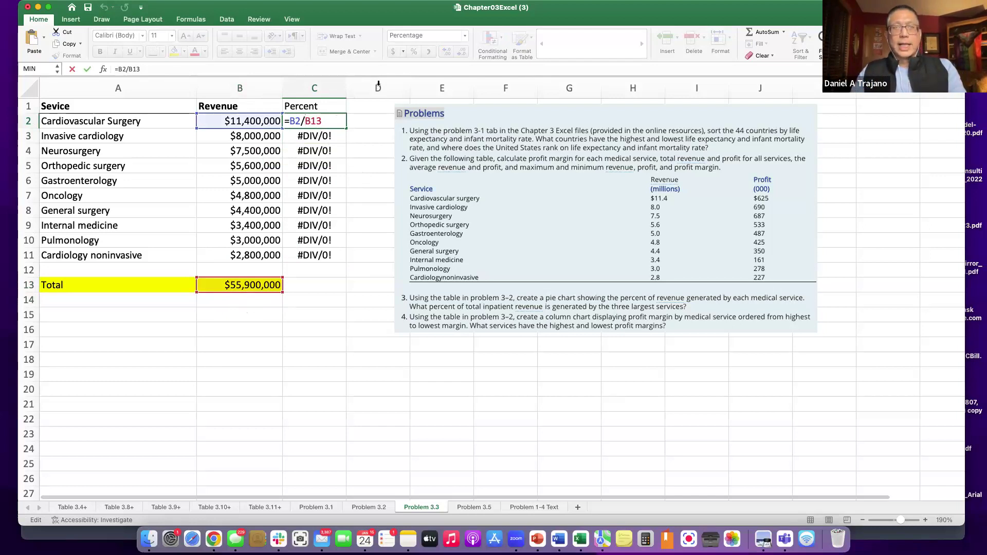
key("Left")
key("Left")
key("Left")
type("$")
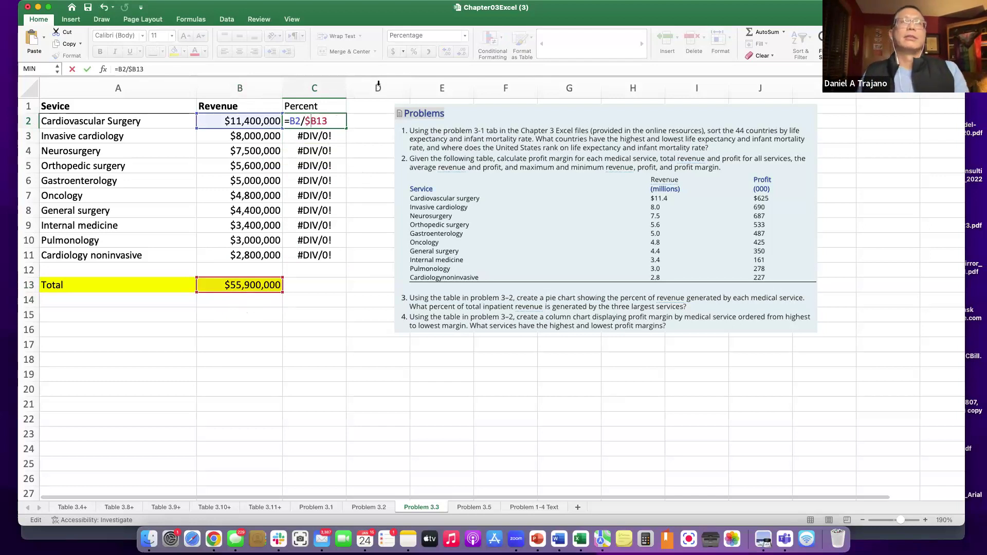
left_click(317, 121)
type("$")
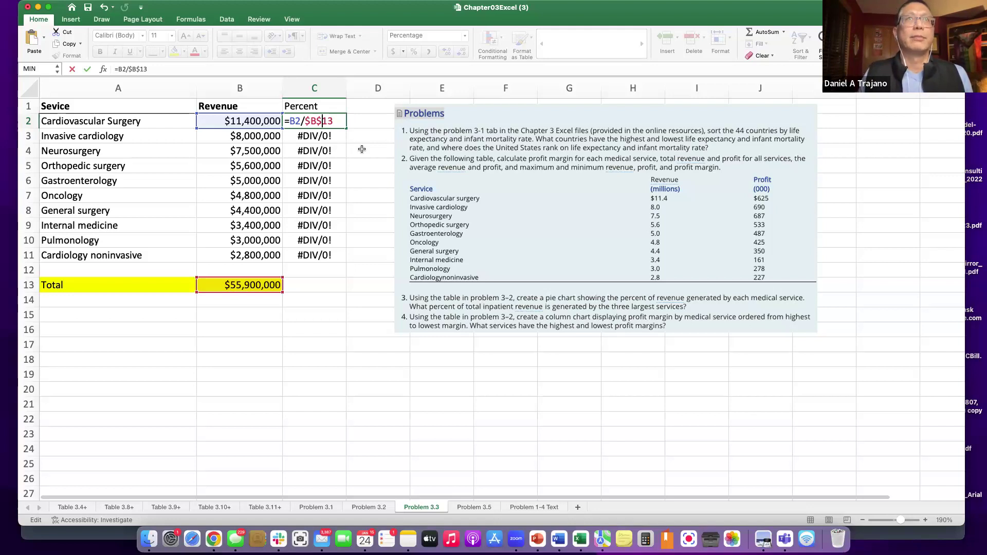
key("Return")
Fill the corrected formula in C2 down through C11 for the remaining services.
left_click(327, 119)
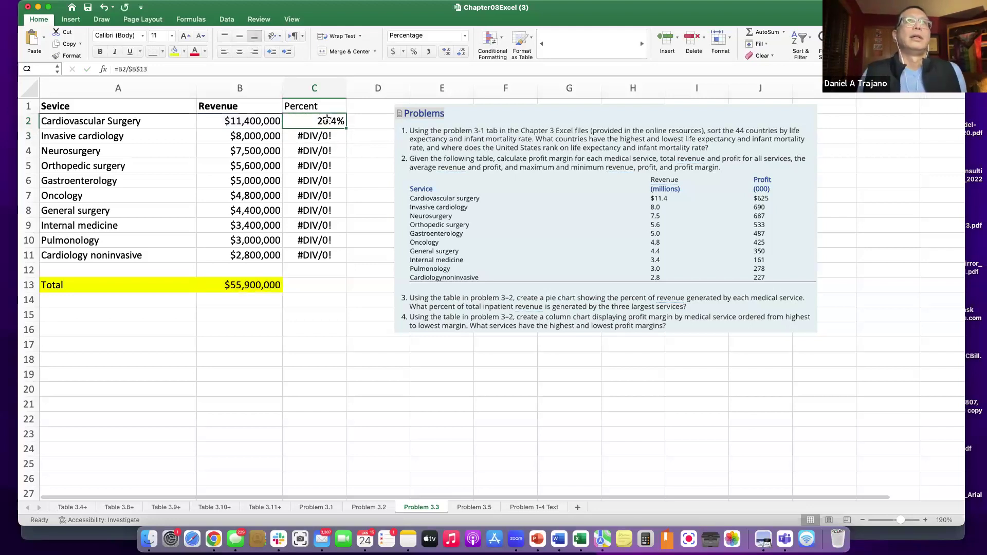
left_click_drag(346, 127, 340, 258)
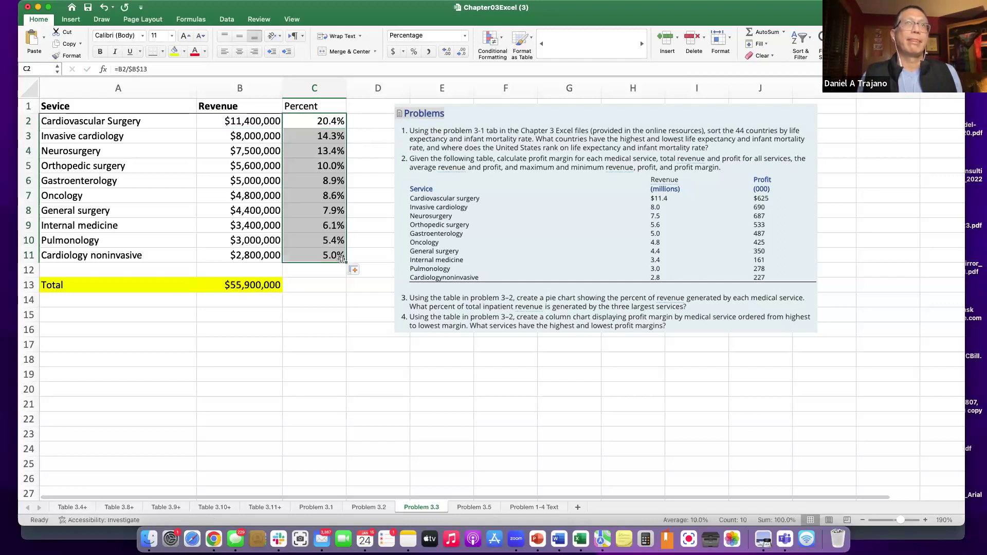
left_click(311, 326)
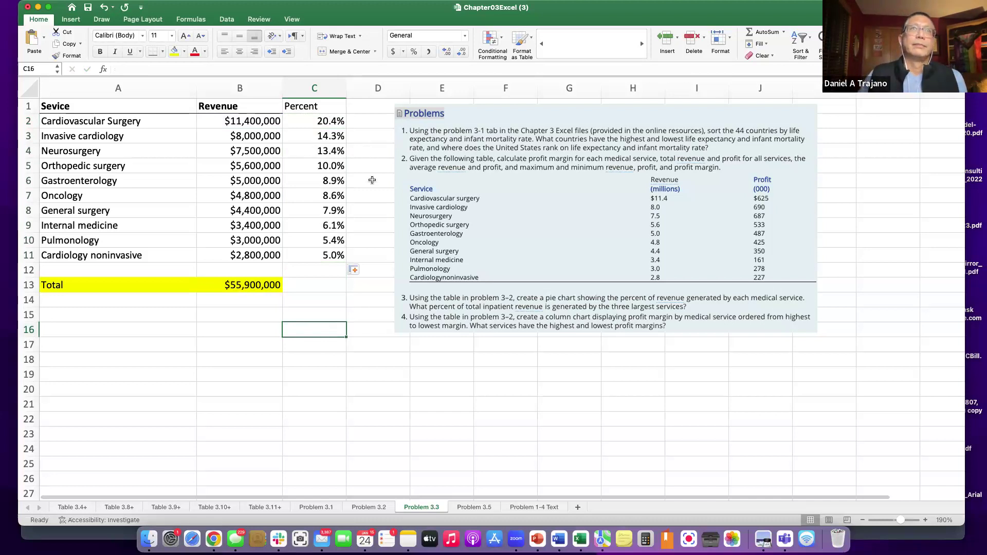
Review the percents for Cardiovascular Surgery, Invasive cardiology and Neurosurgery, and select C2:C11 to check their sum.
left_click(61, 120)
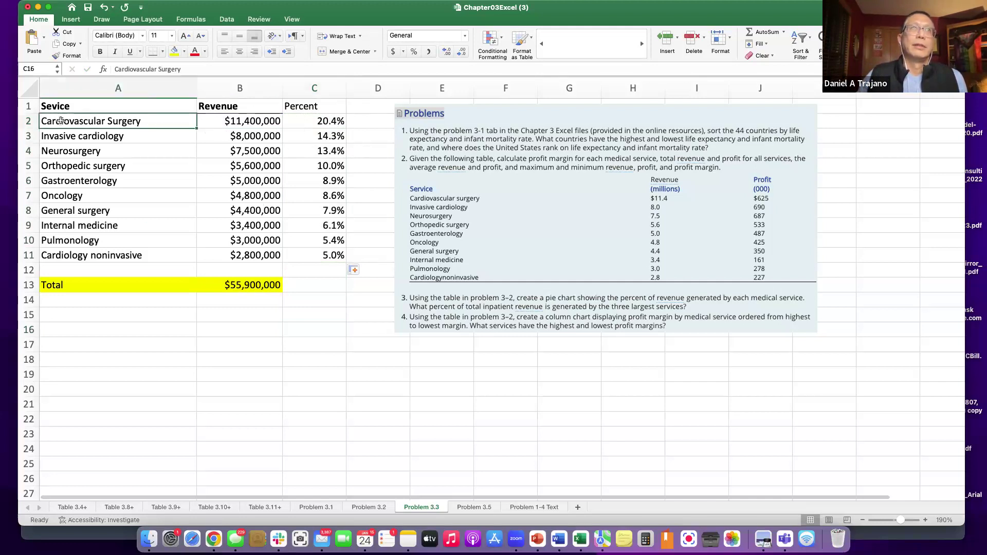
left_click(328, 121)
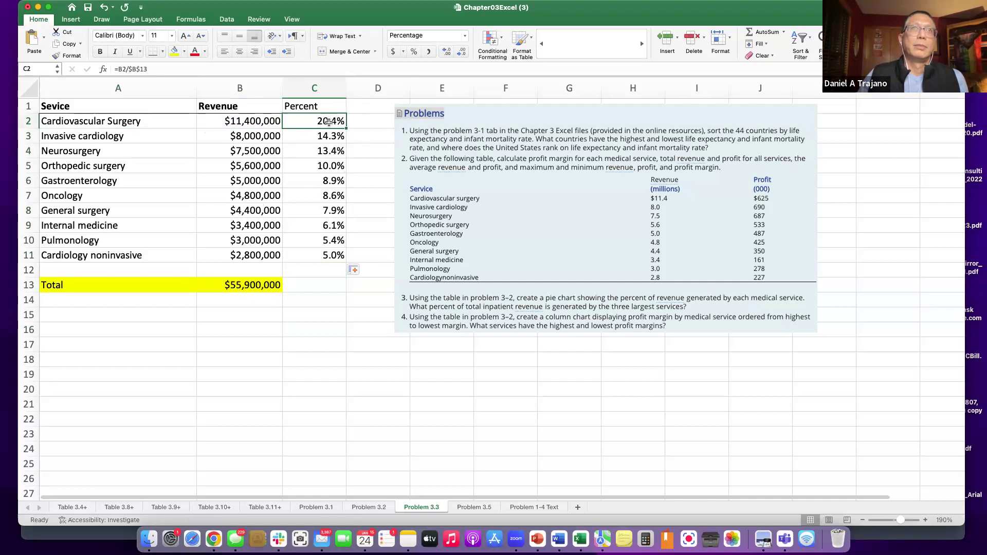
left_click(89, 139)
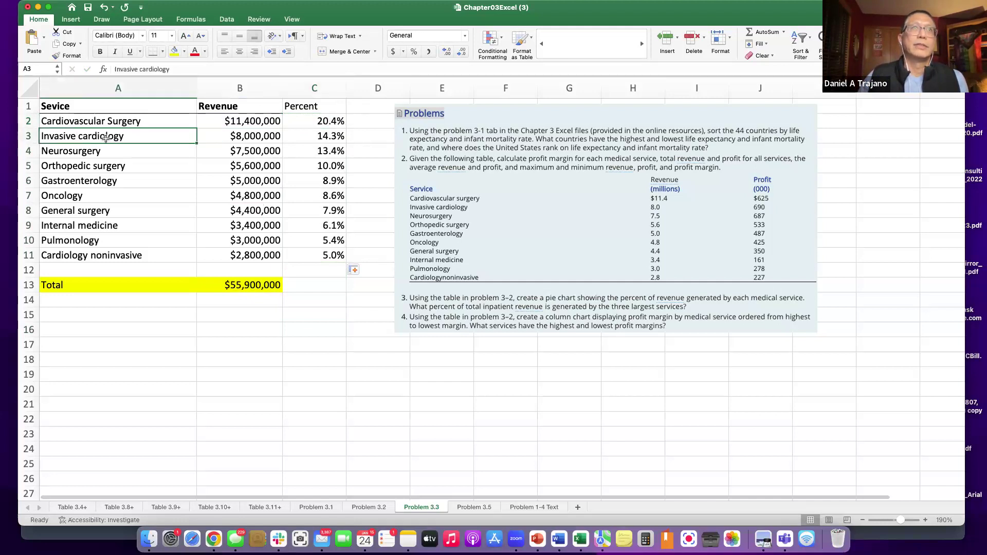
key("Tab")
key("Tab")
key("Return")
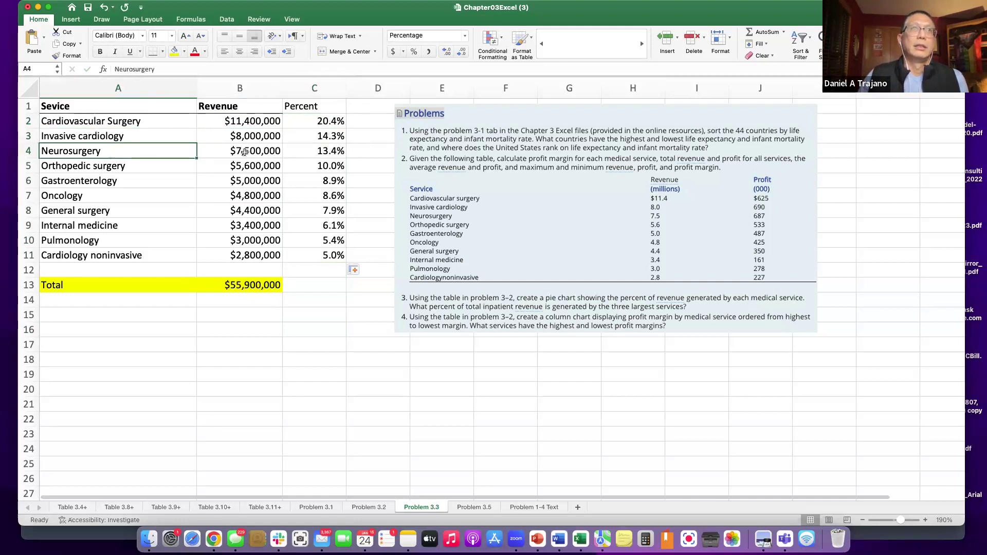
left_click(331, 121)
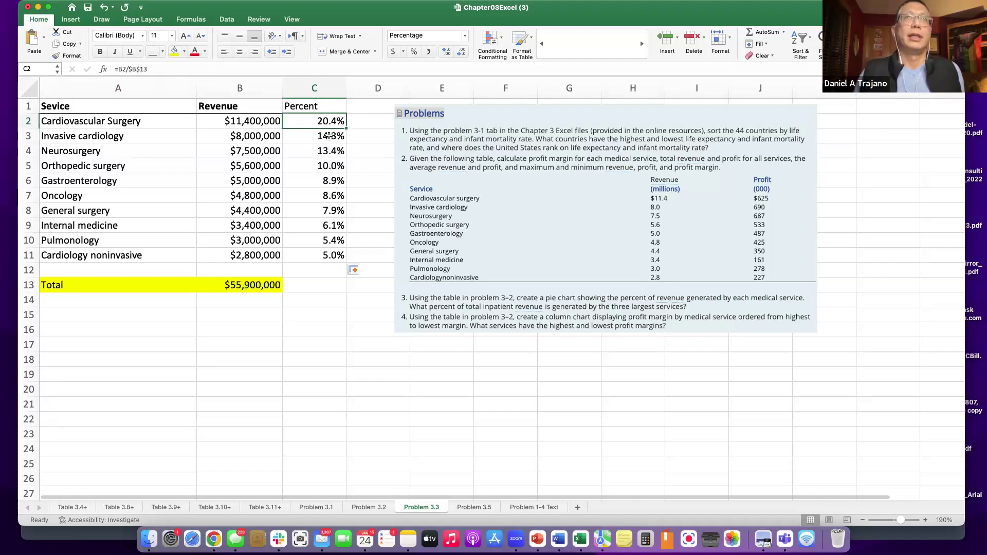
left_click(325, 293)
left_click(328, 136)
left_click_drag(332, 119, 343, 257)
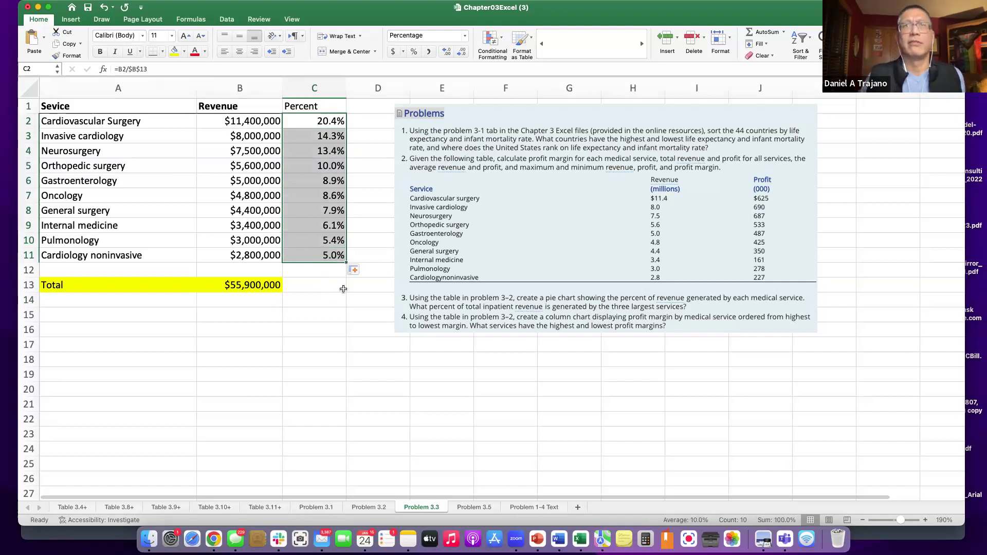
left_click(323, 350)
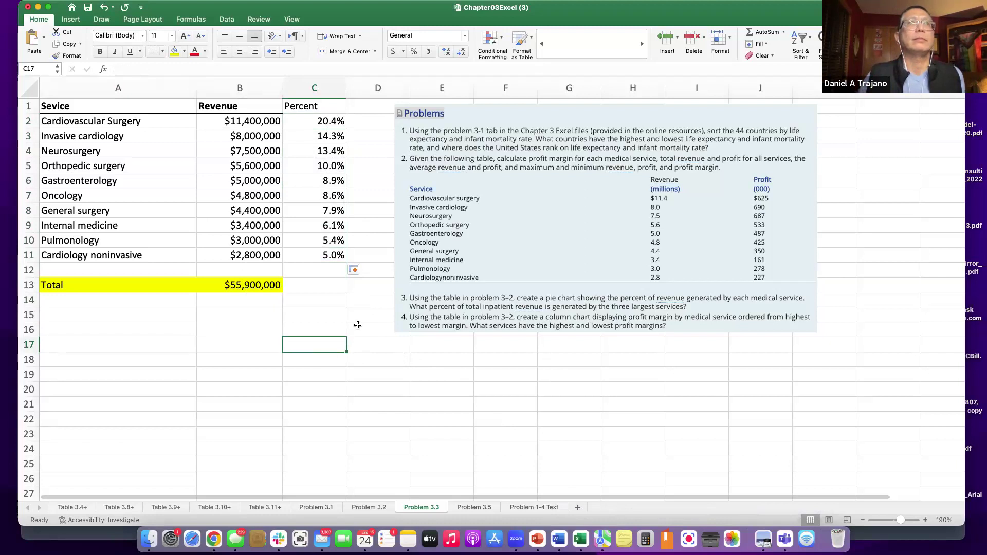
Highlight the Percent column, C1:C11, in yellow.
left_click_drag(331, 104, 324, 253)
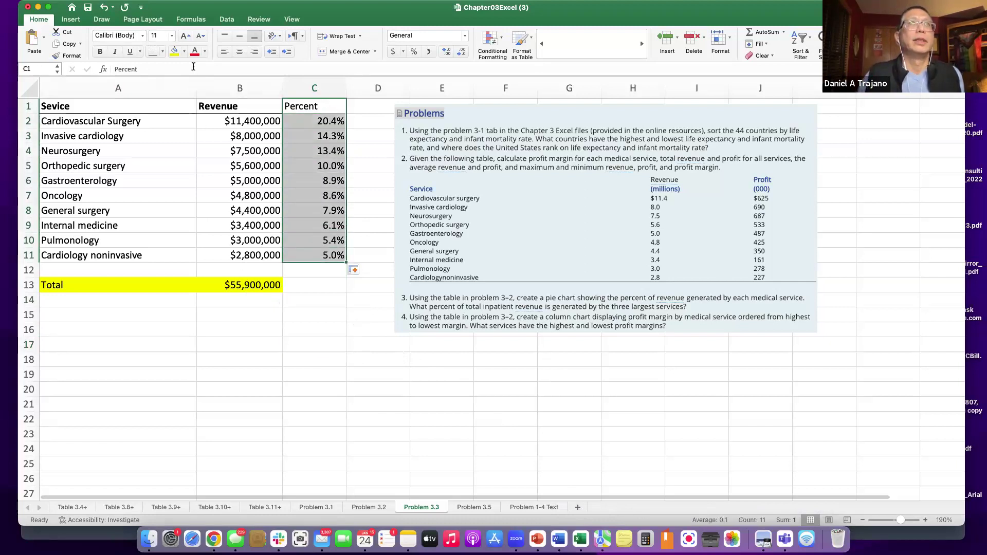
left_click(175, 50)
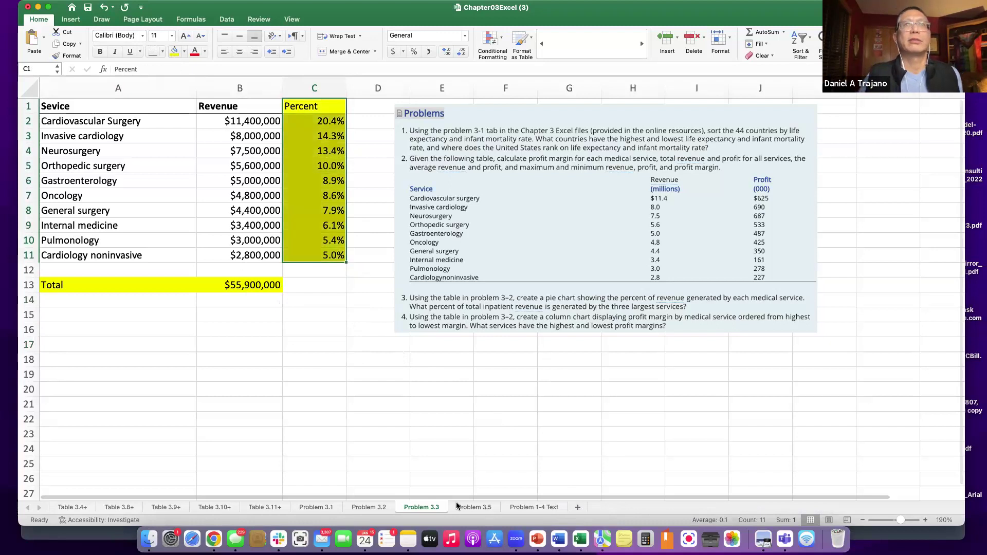
left_click(377, 418)
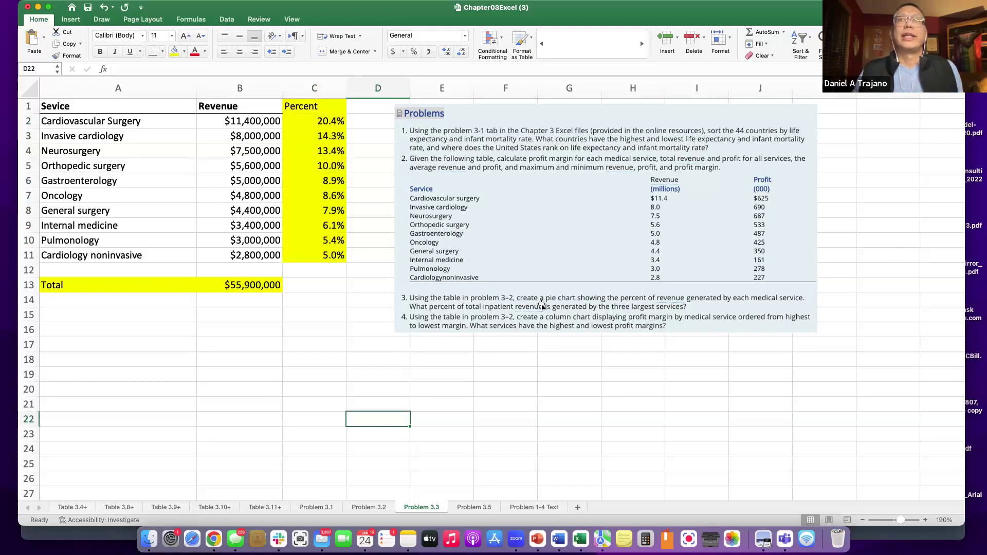
left_click(329, 341)
Insert a basic 2-D pie chart from the Service, Revenue and Percent data in A1:C11.
left_click(60, 106)
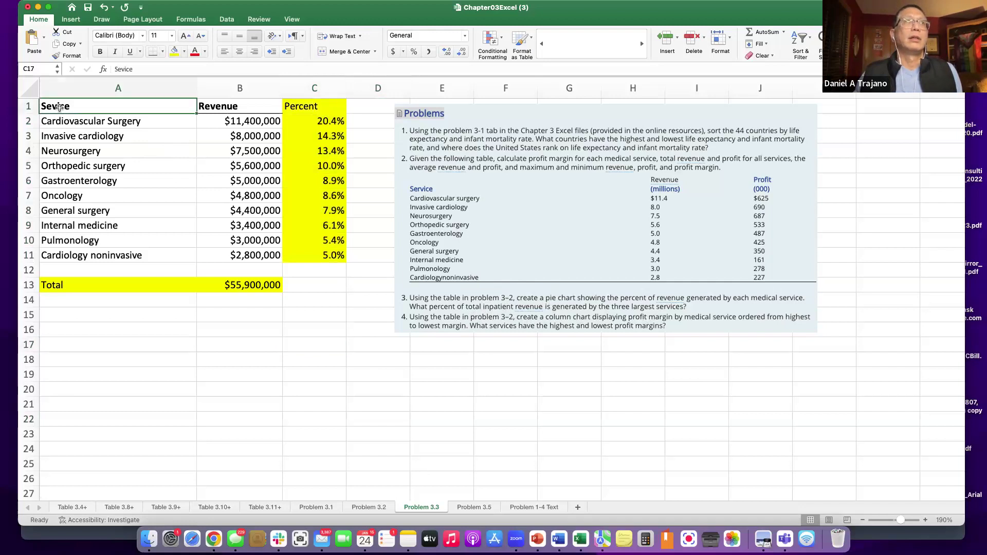
left_click_drag(60, 106, 304, 257)
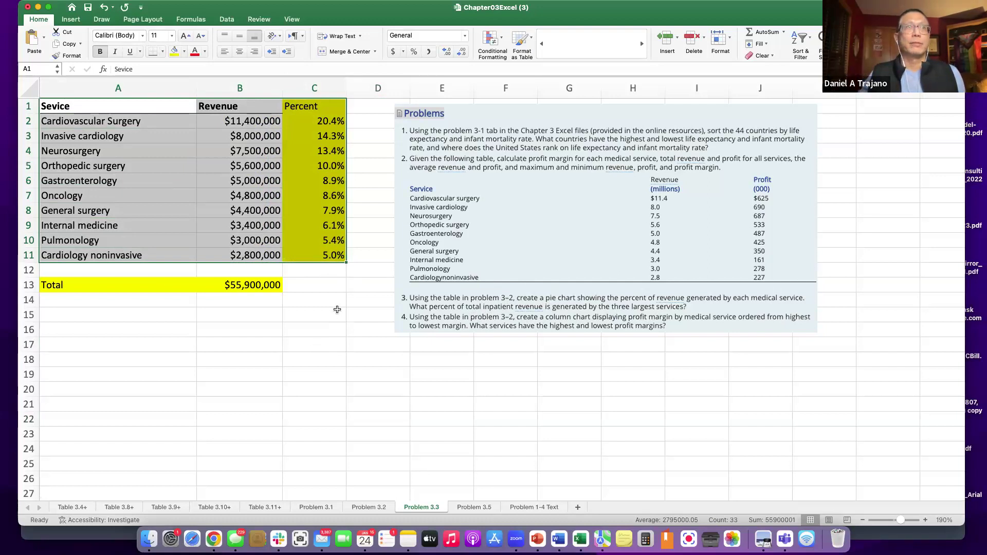
left_click(314, 358)
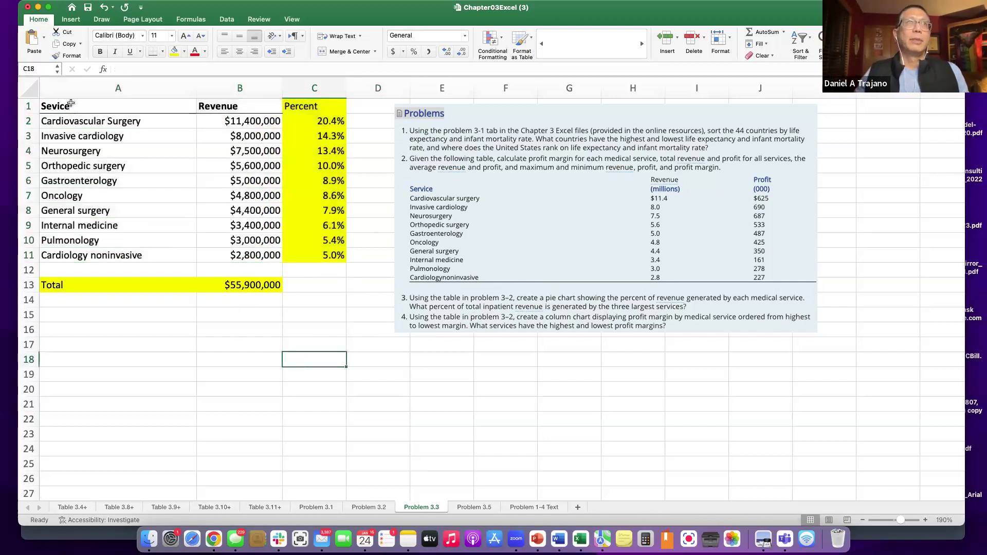
left_click_drag(63, 106, 316, 254)
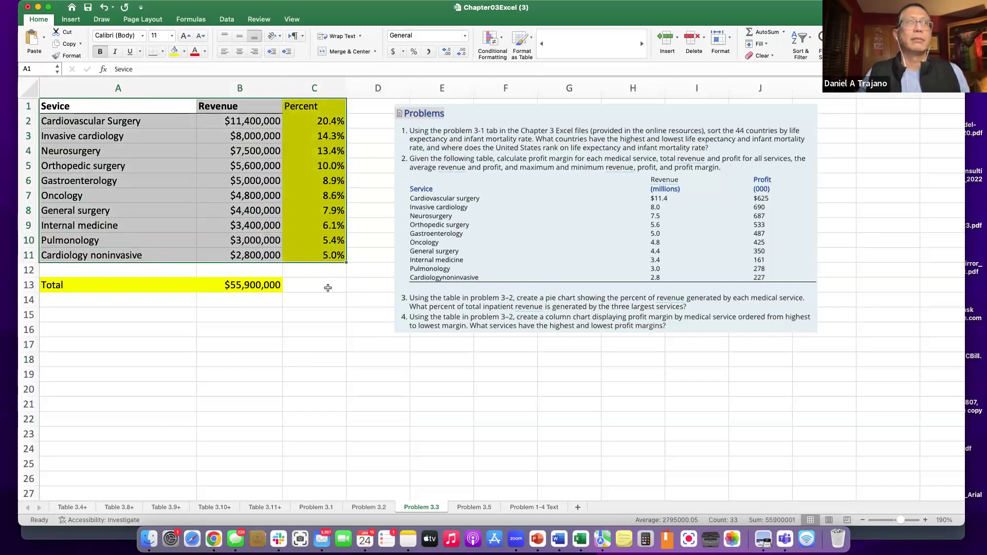
left_click(152, 121)
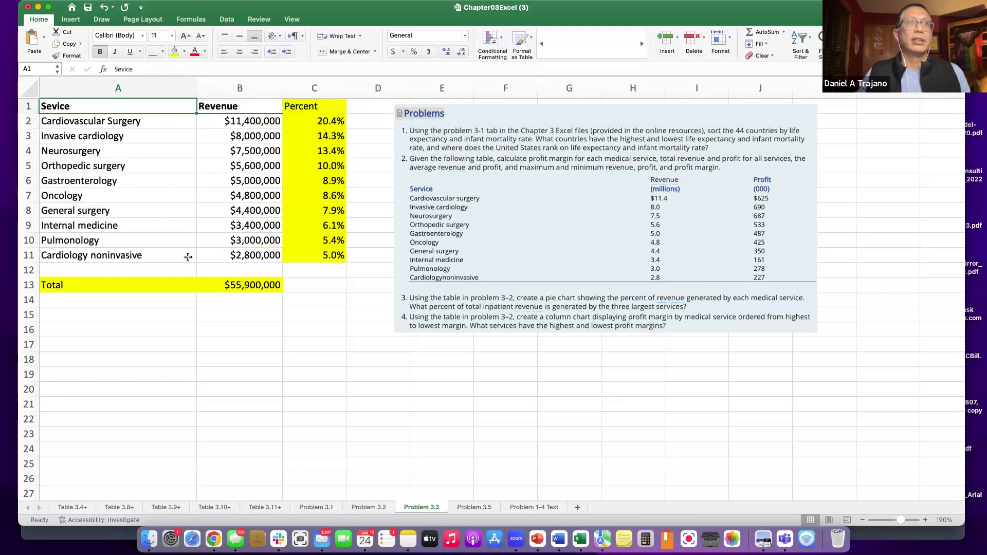
left_click_drag(98, 105, 303, 251)
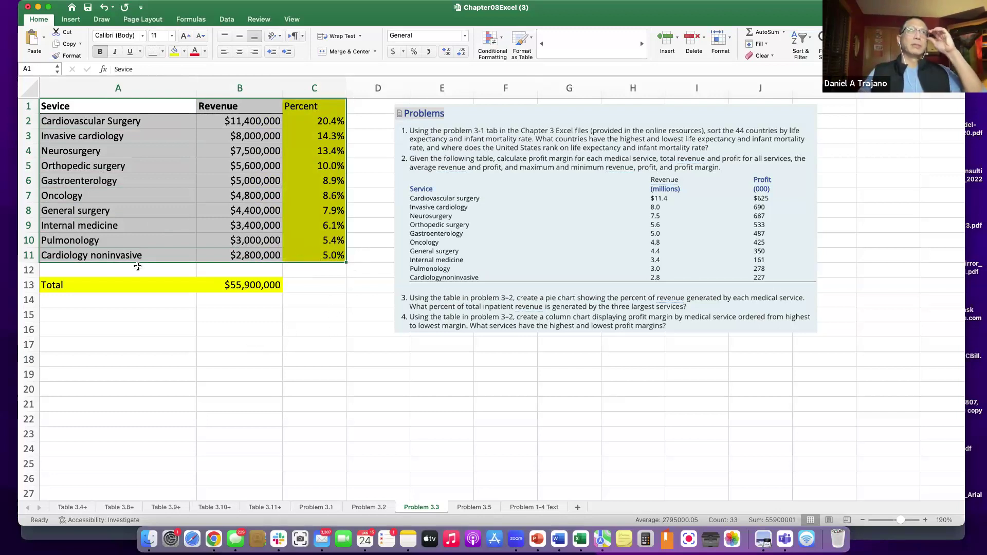
left_click_drag(67, 104, 327, 261)
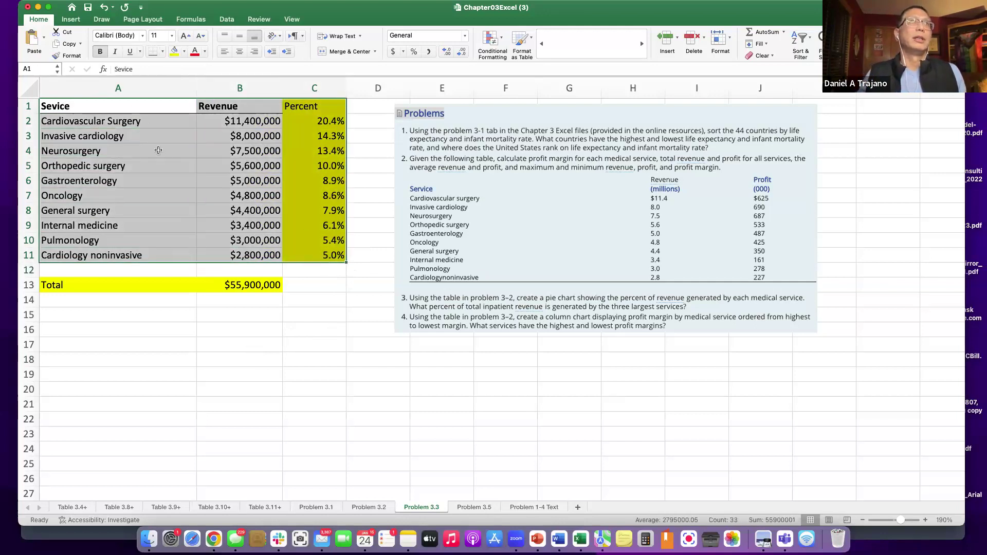
left_click(70, 20)
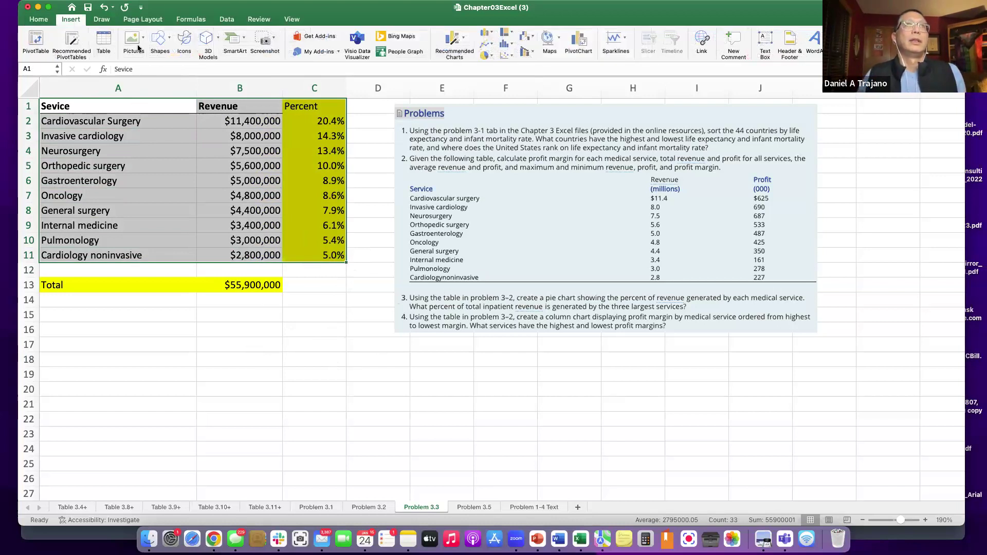
left_click(491, 57)
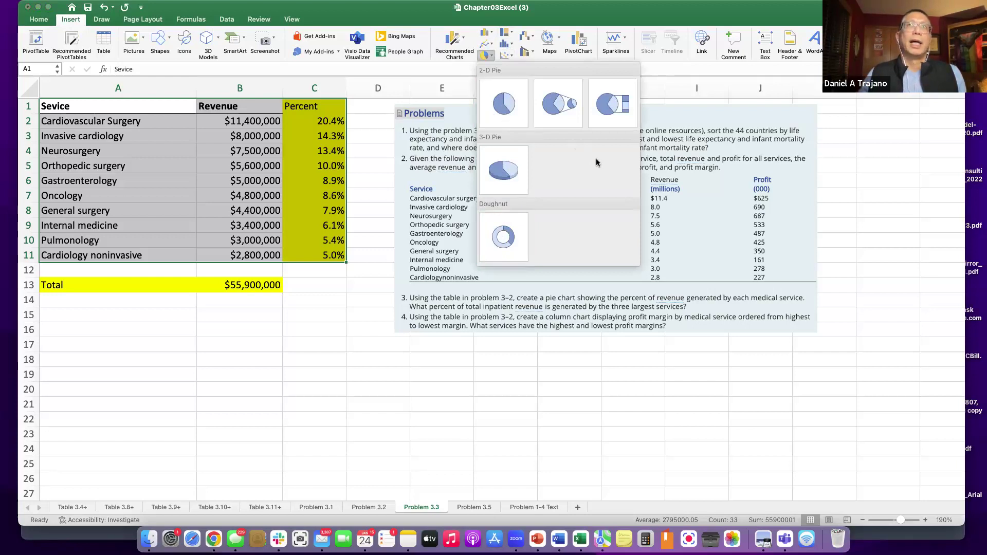
left_click(504, 106)
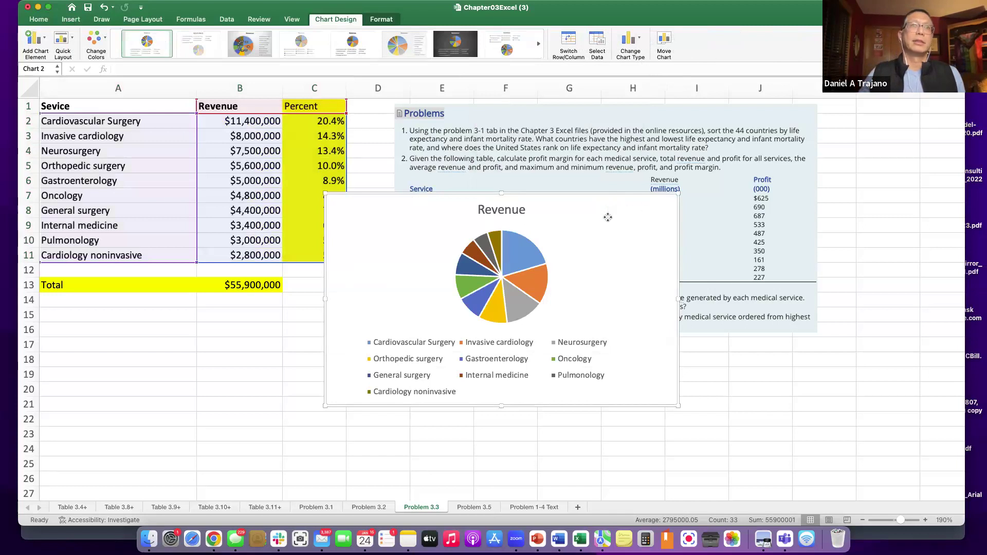
Enlarge the pie chart and place it beside the data table, spanning about columns D to K and rows 8 to 26.
left_click_drag(606, 218, 221, 288)
left_click_drag(474, 268, 620, 209)
left_click_drag(569, 265, 777, 269)
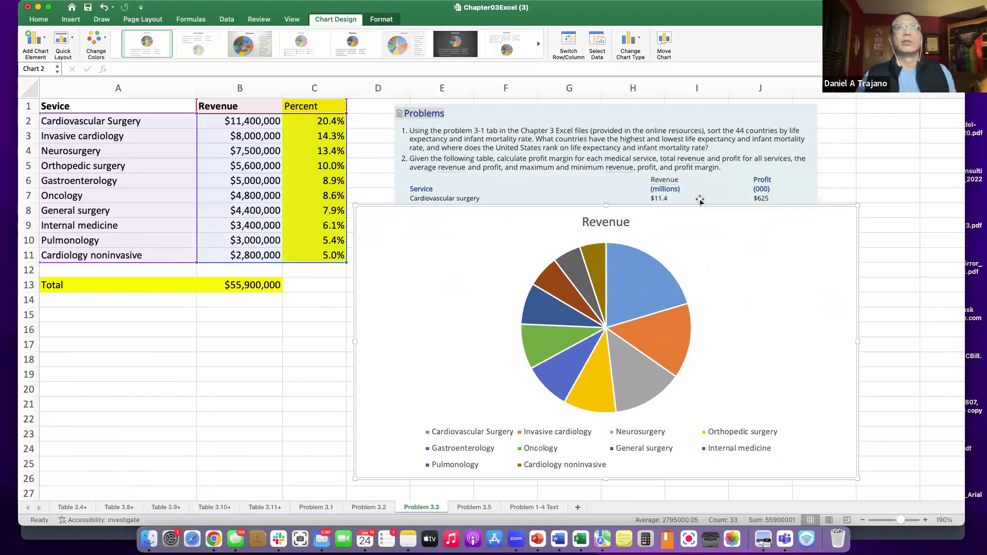
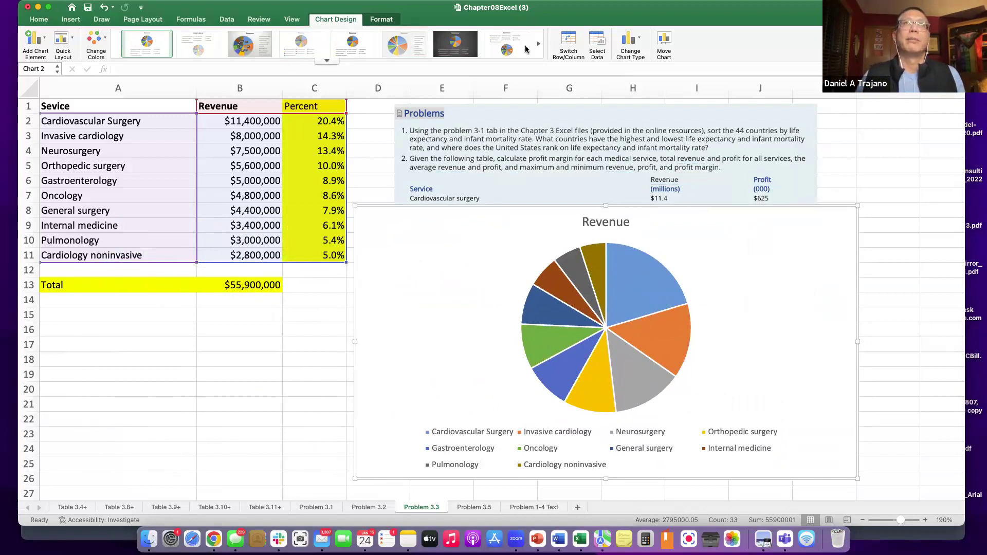
Apply the chart style that places bold, slice-coloured service names outside the pie and omits the legend.
left_click(327, 61)
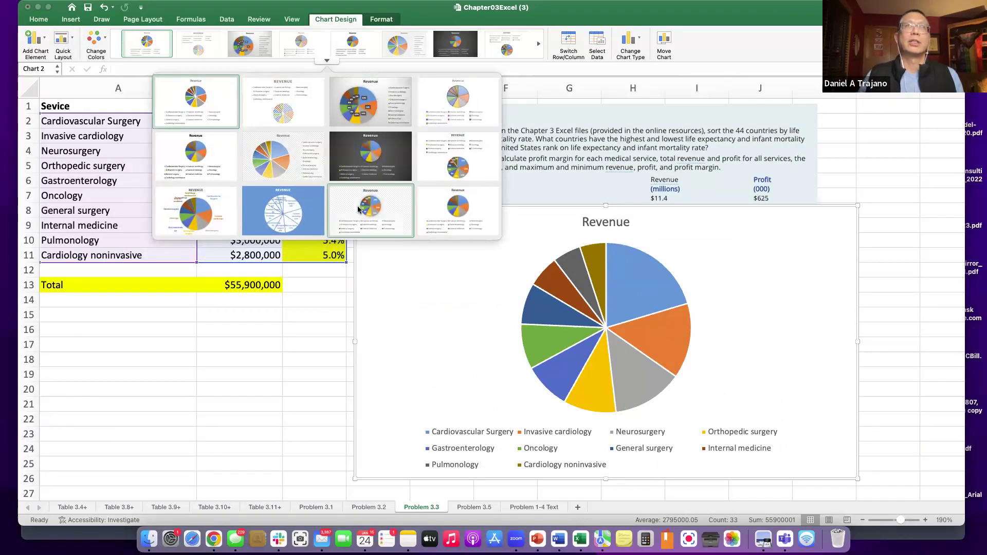
left_click(197, 215)
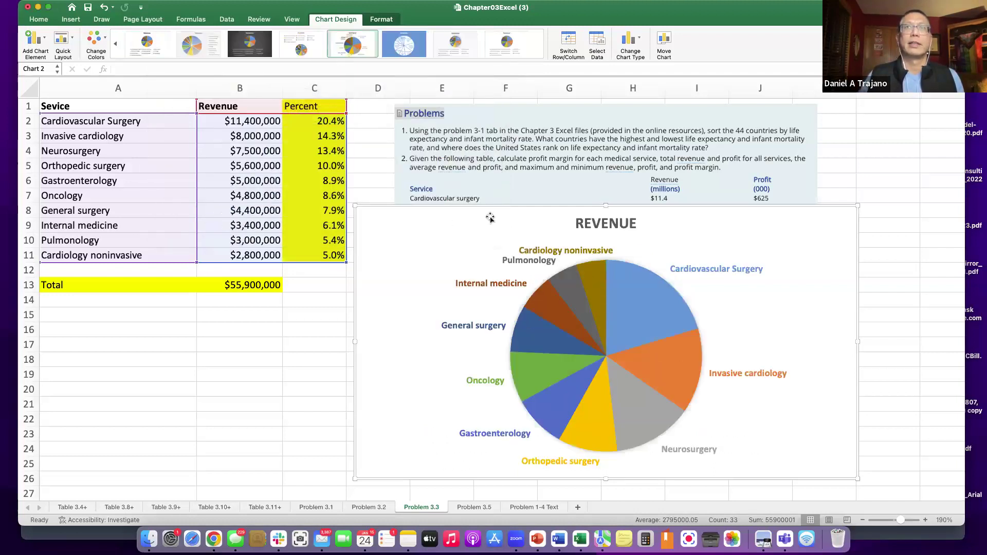
Try the blue and gray Colorful palette on the pie chart, returning to the original multicolour palette.
left_click(94, 40)
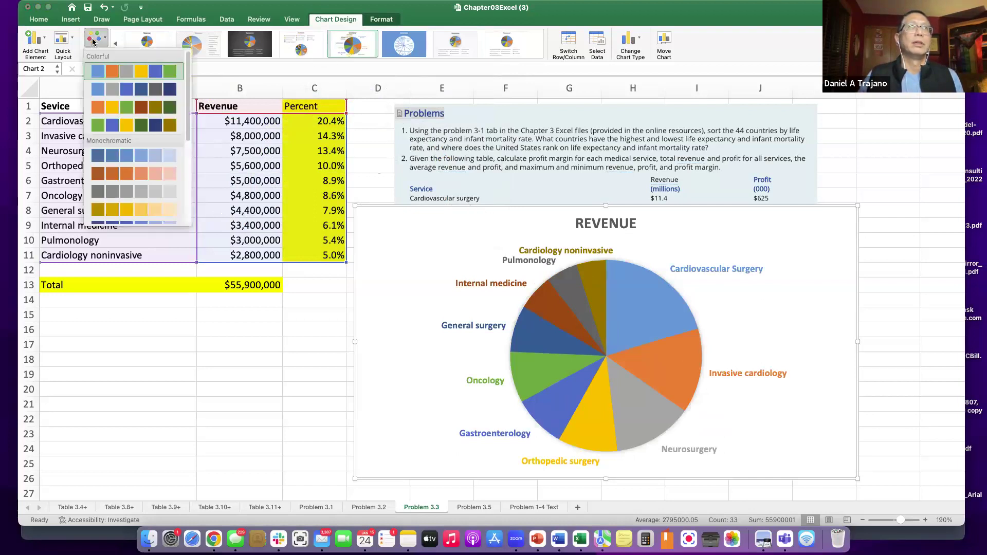
left_click(109, 86)
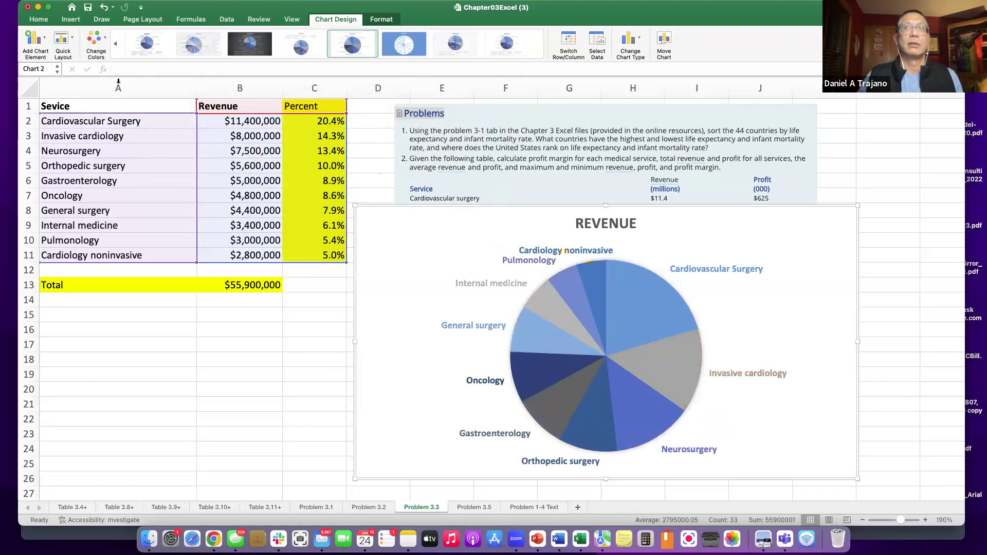
left_click(97, 43)
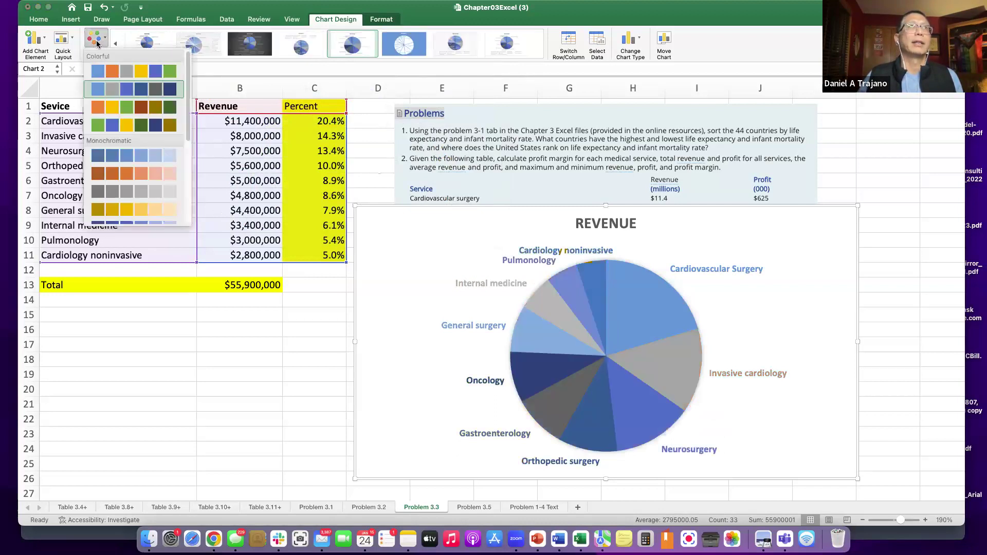
left_click(106, 69)
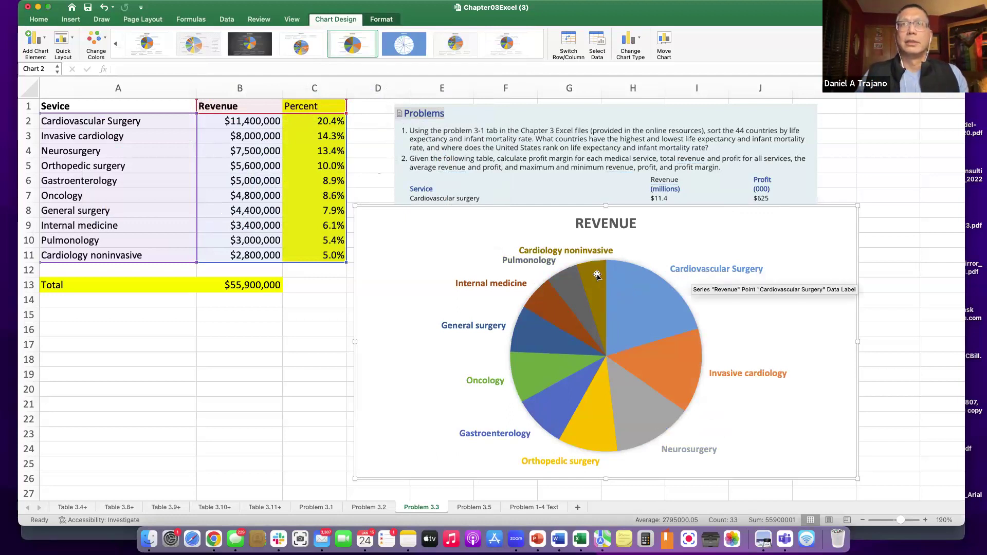
Add the percentage and the revenue value to the pie chart's data labels beside the category name.
mouse_move(593, 273)
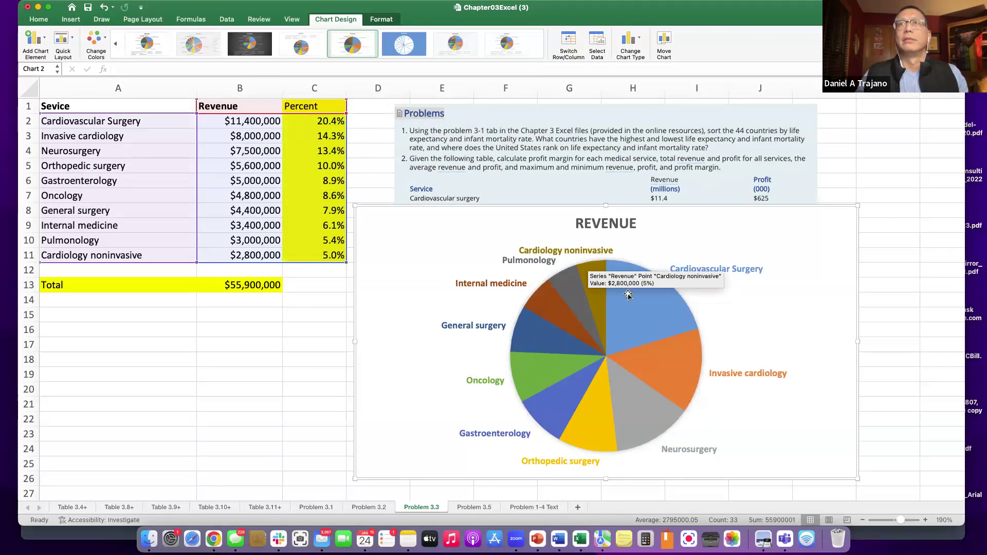
scroll(636, 304, "down", 1)
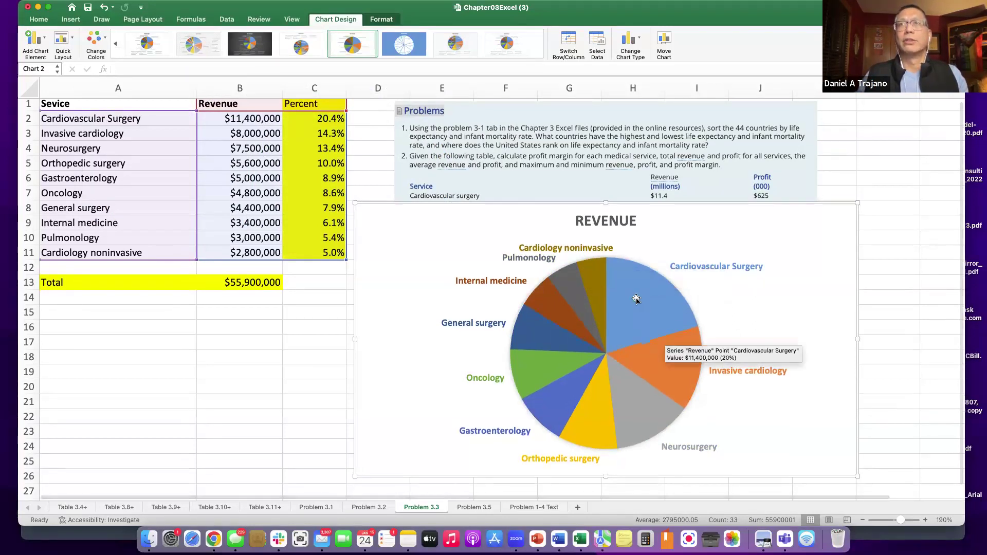
left_click(713, 271)
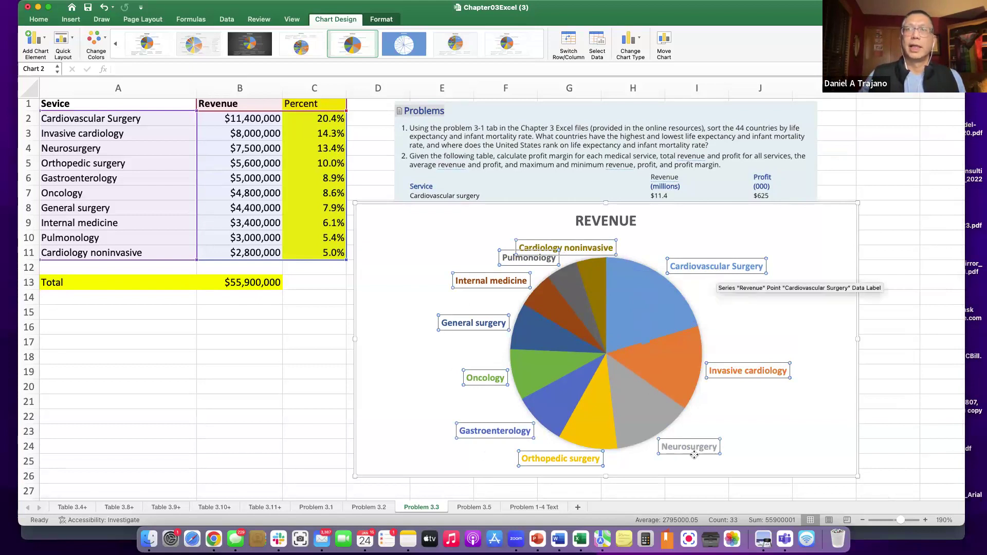
right_click(723, 265)
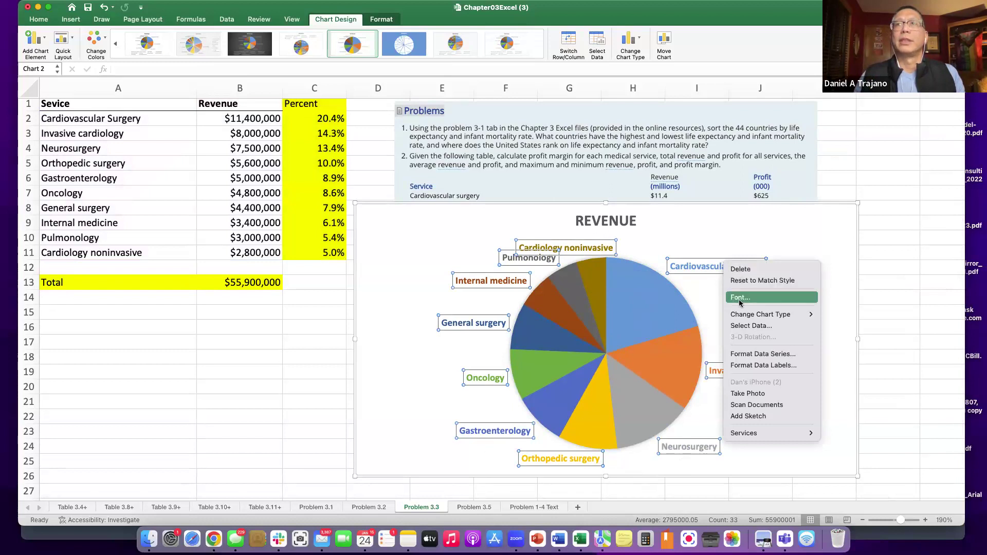
left_click(755, 365)
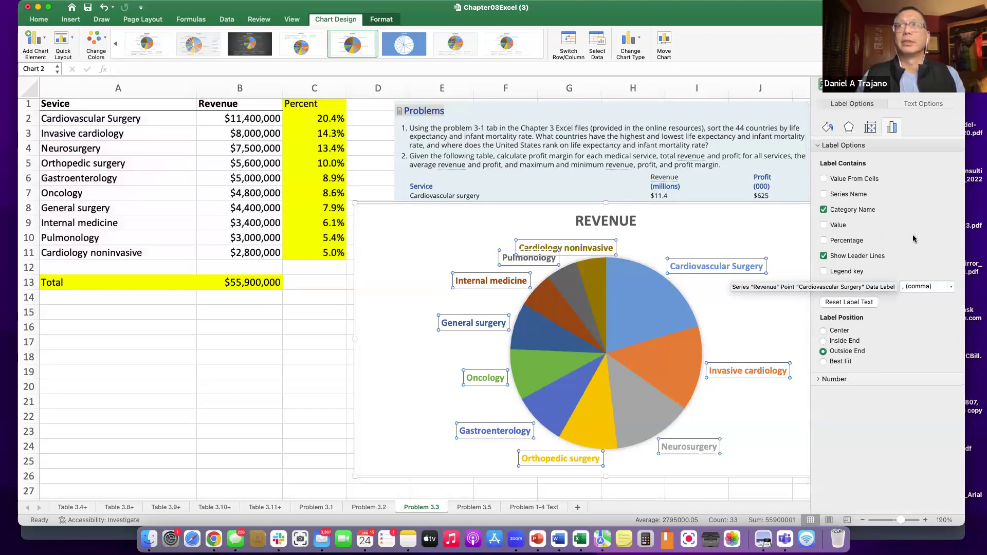
left_click(824, 241)
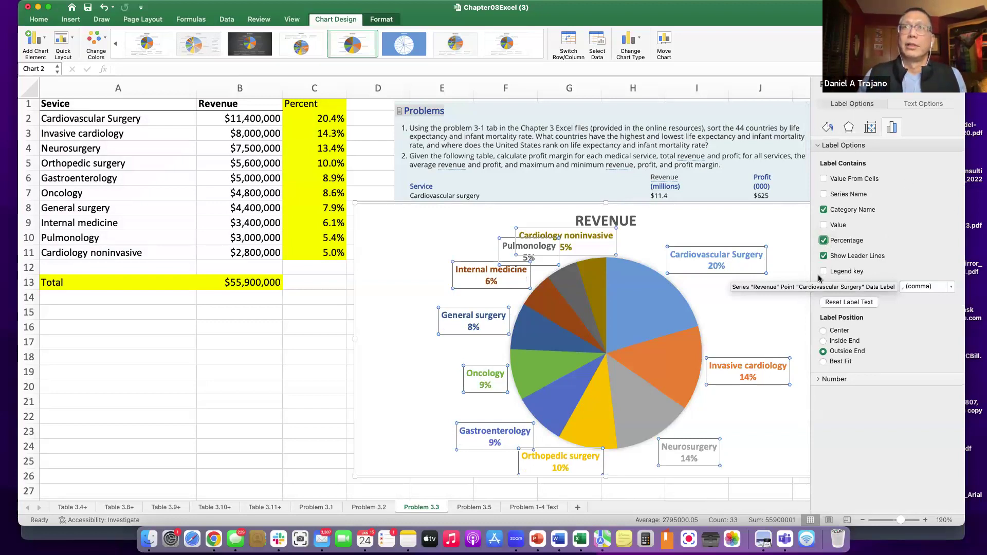
left_click(824, 226)
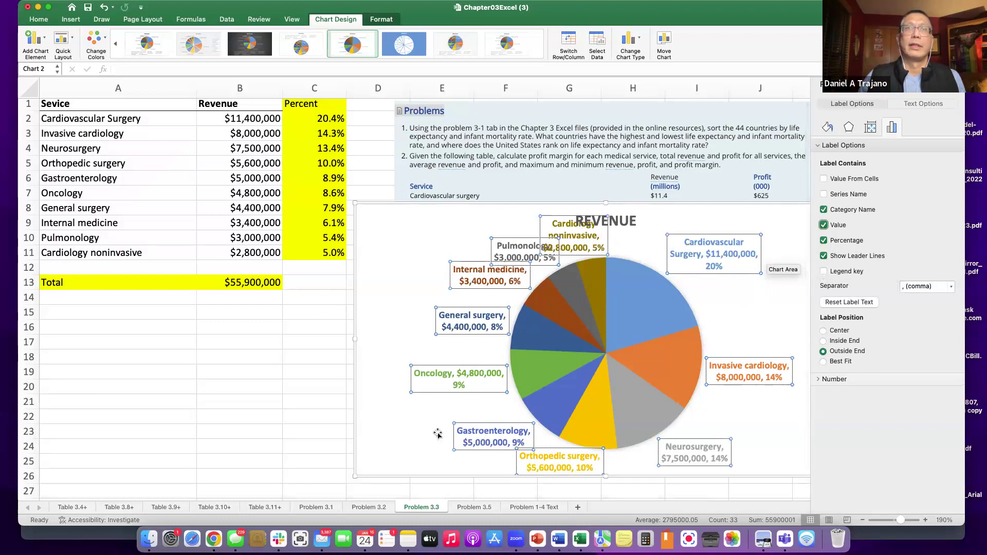
Try enlarging and shifting the chart over the data table, and undo those changes together with the added label values and percentages.
left_click_drag(355, 477, 288, 493)
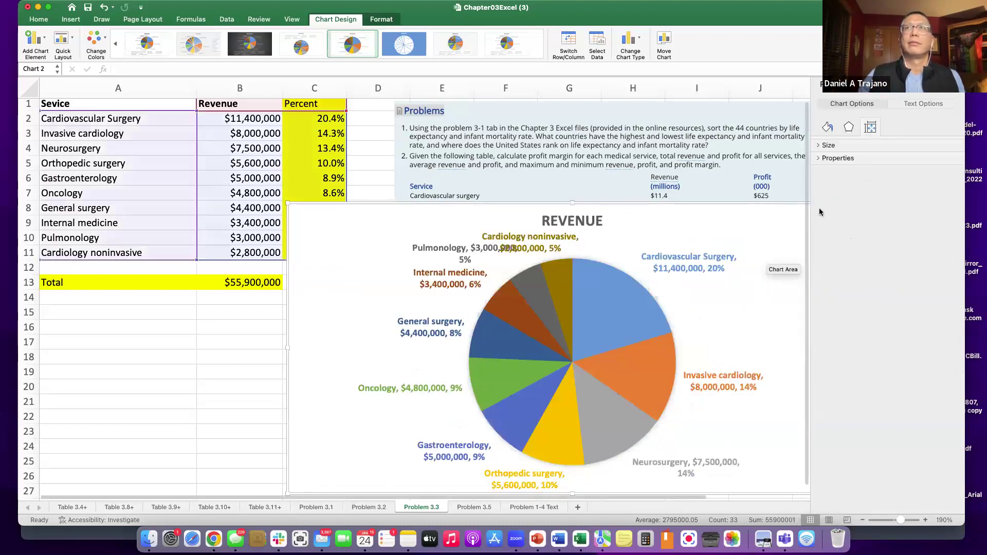
left_click_drag(668, 204, 593, 227)
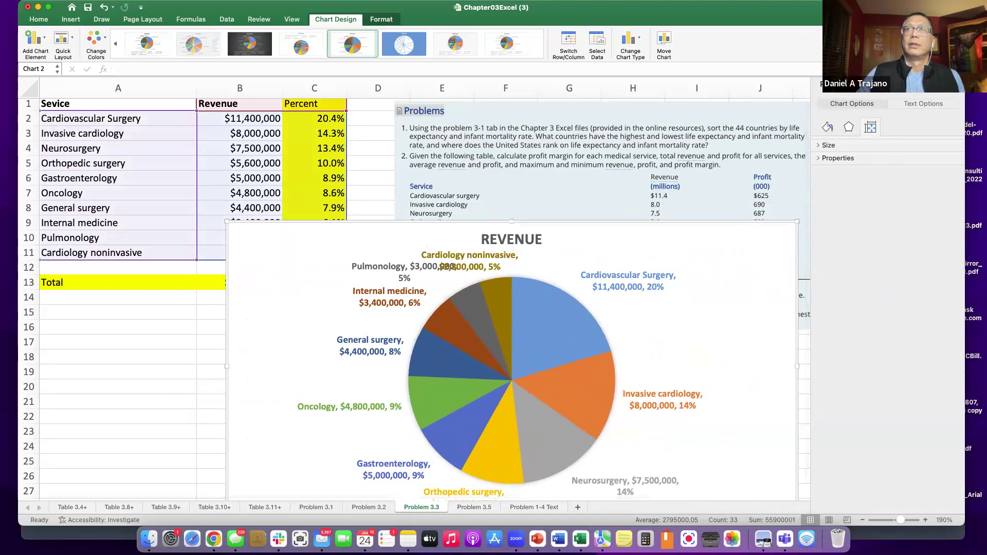
left_click(103, 7)
left_click(102, 7)
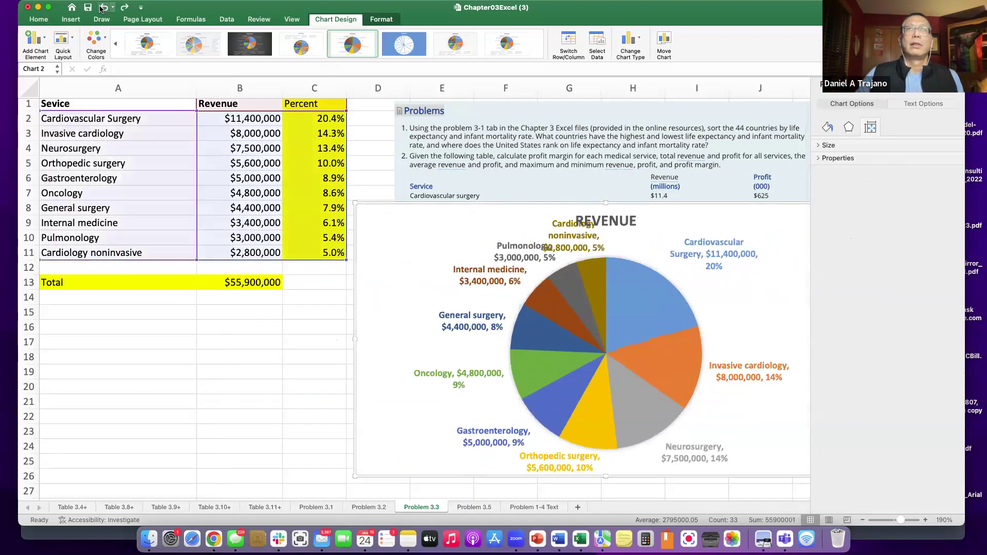
left_click(103, 7)
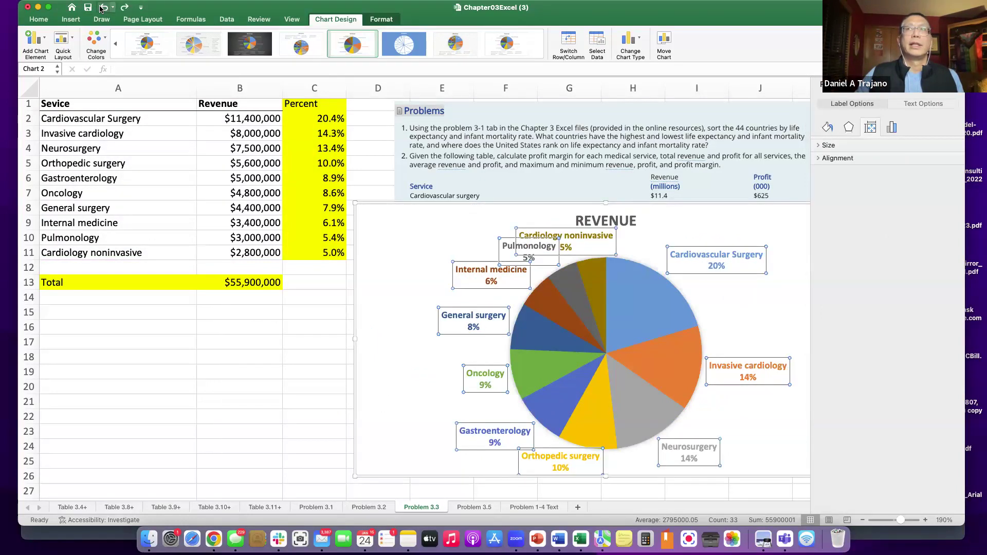
left_click(103, 7)
Show the percentage along with the category name in the pie chart's data labels.
left_click(779, 343)
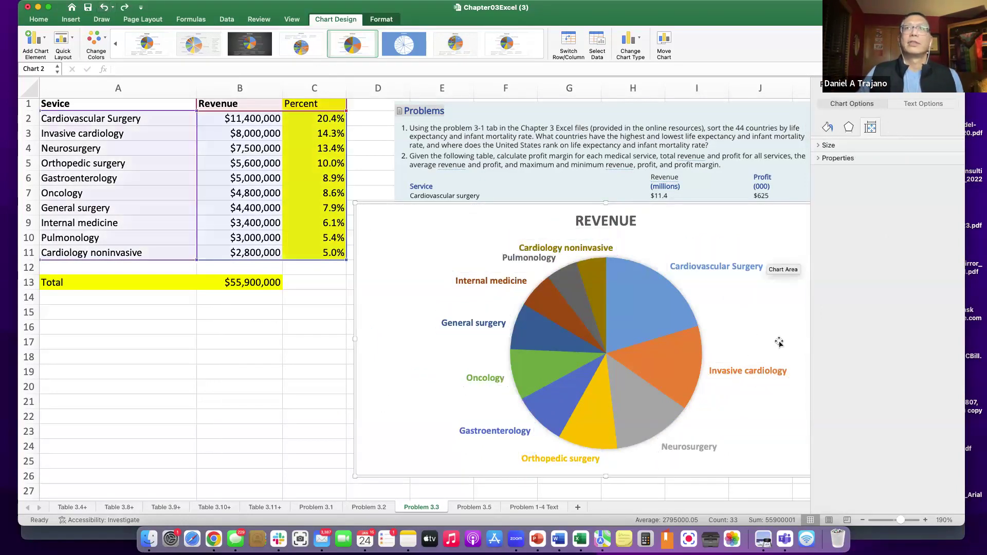
left_click(717, 265)
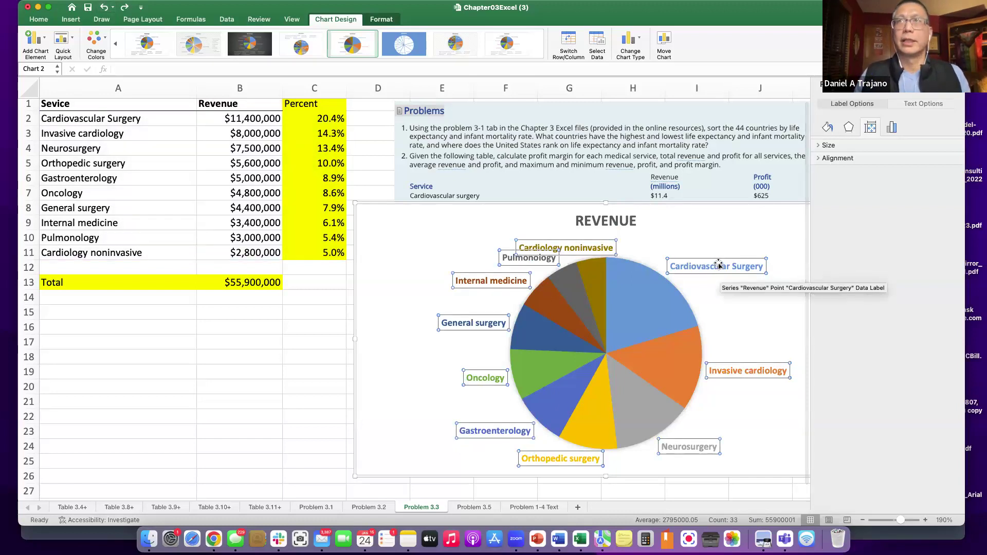
right_click(718, 265)
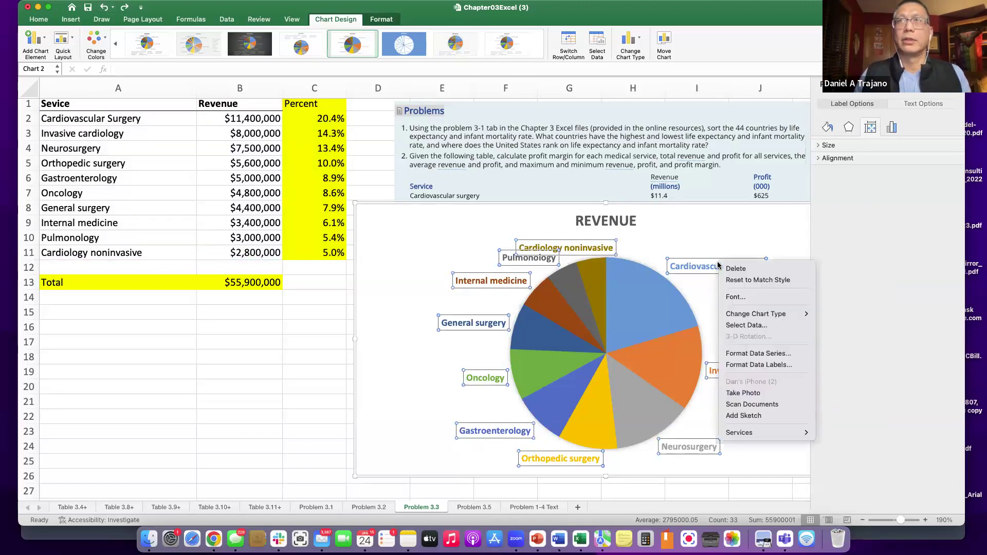
left_click(751, 365)
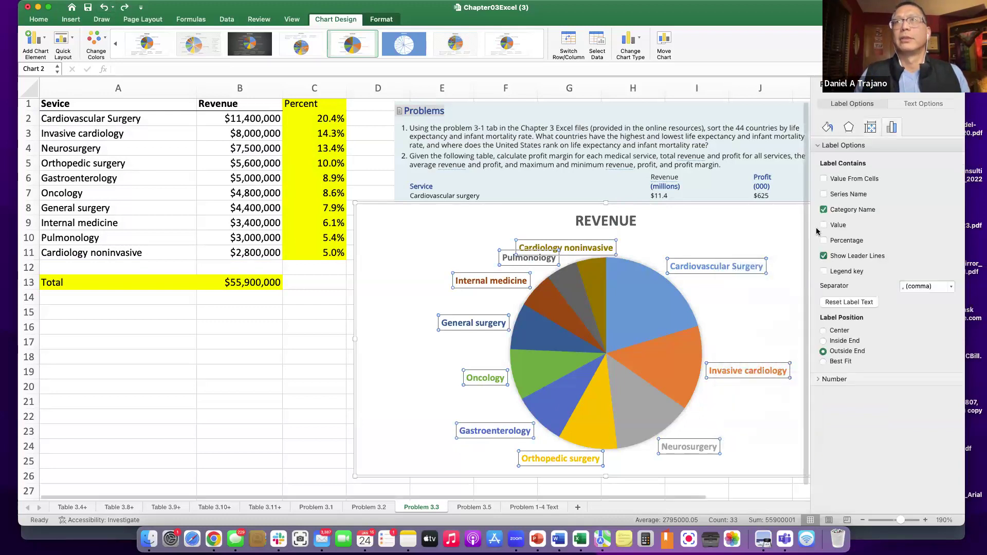
left_click(825, 241)
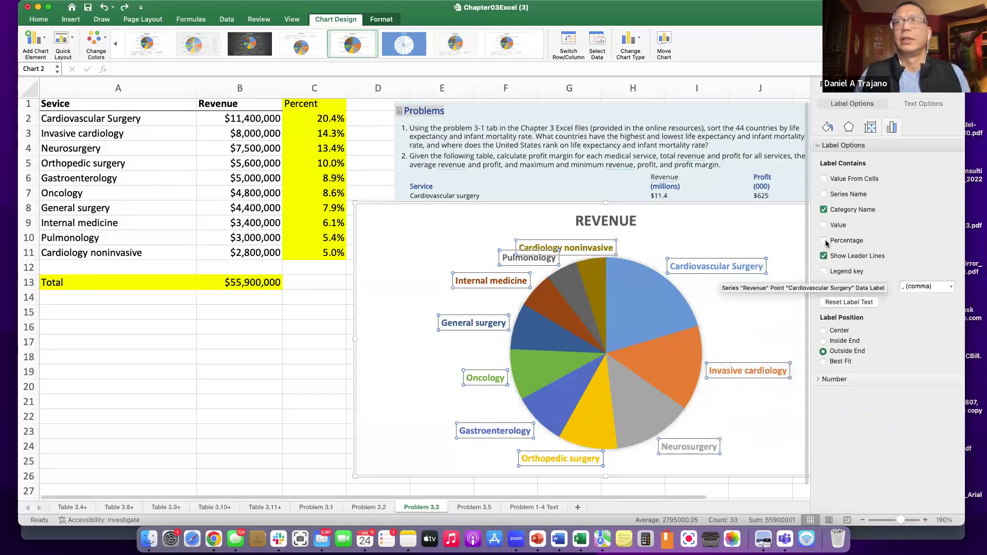
left_click(748, 321)
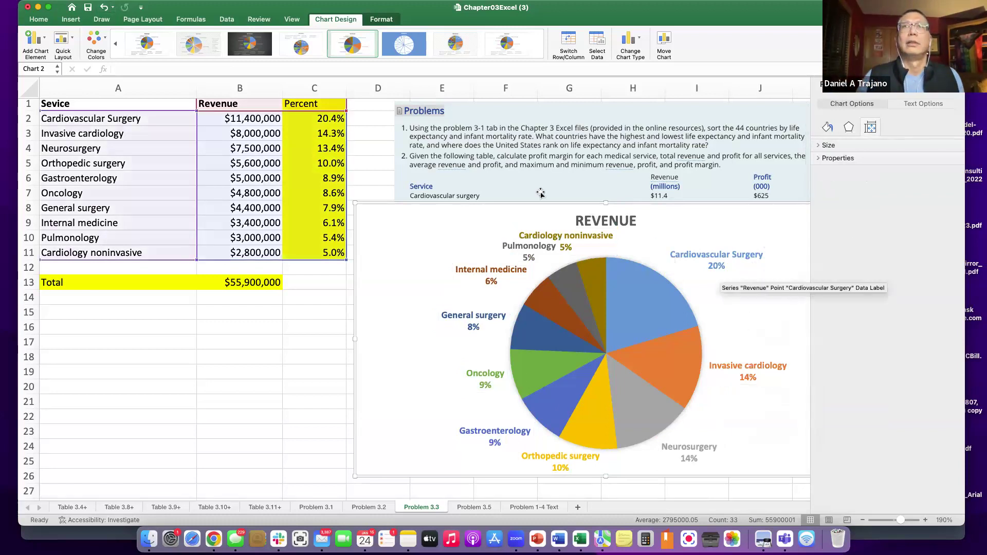
Change the chart title to "REVENUE BY SERVICE".
left_click(604, 222)
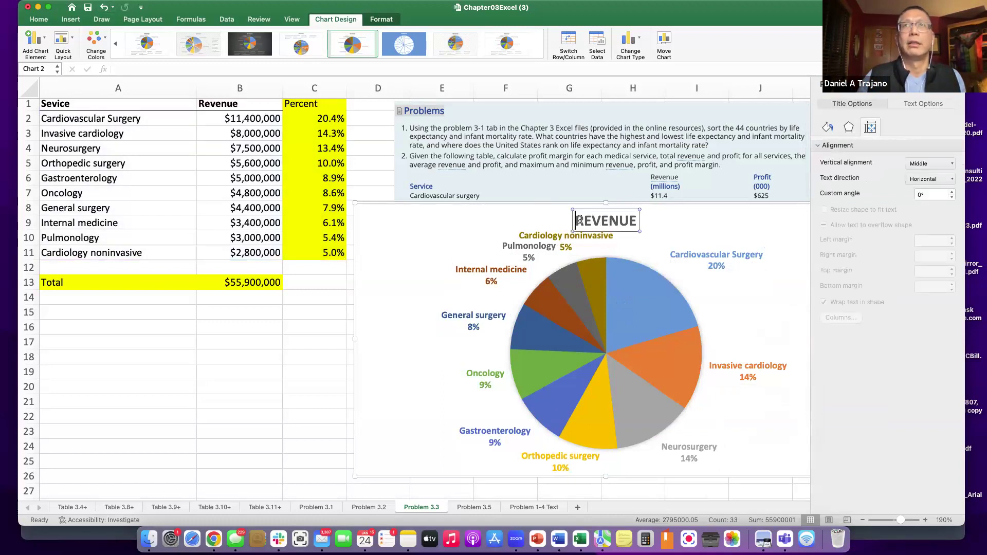
left_click(635, 219)
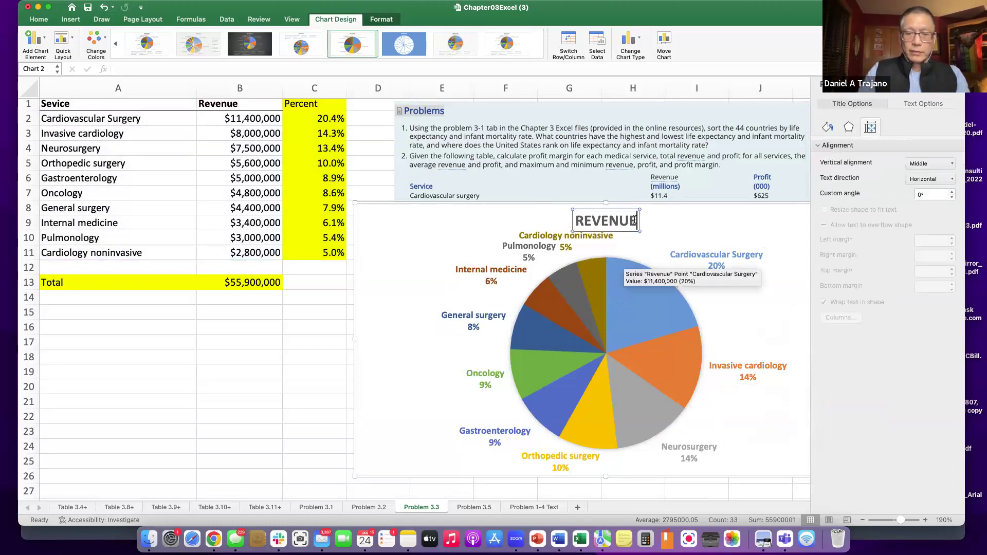
type("BY SERVICE")
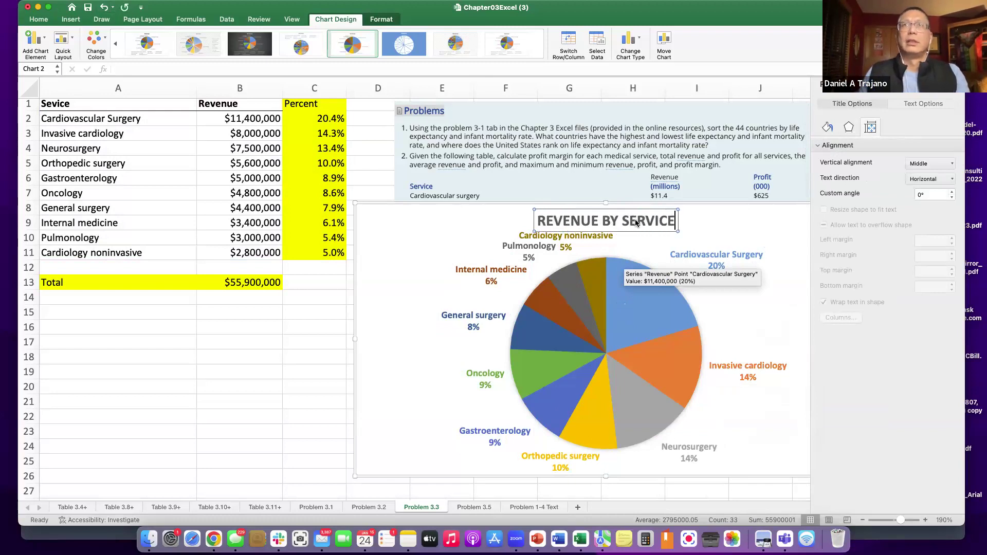
left_click(749, 308)
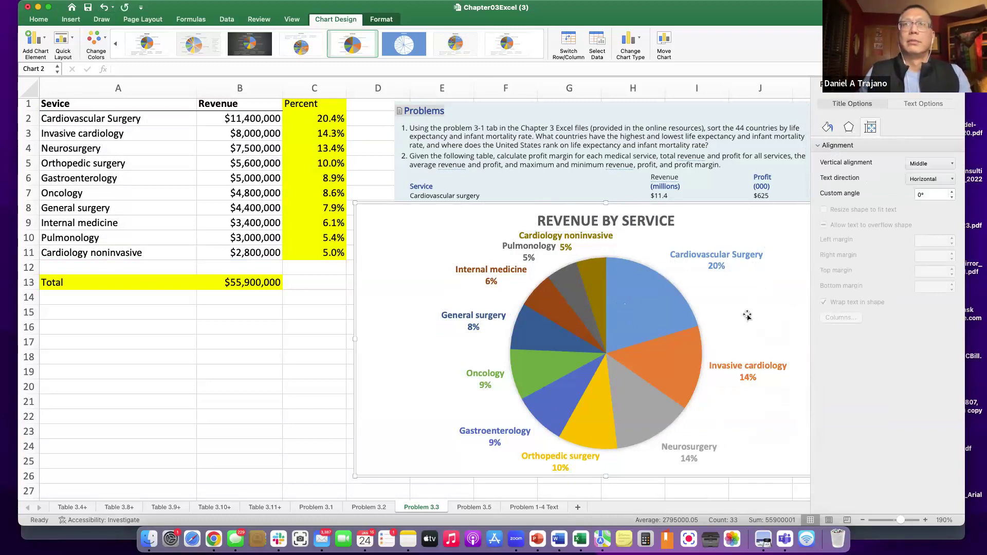
Try the blue and gray palette and a style with a legend on the chart, returning to the previous style and multicolour palette.
left_click(95, 40)
left_click(103, 93)
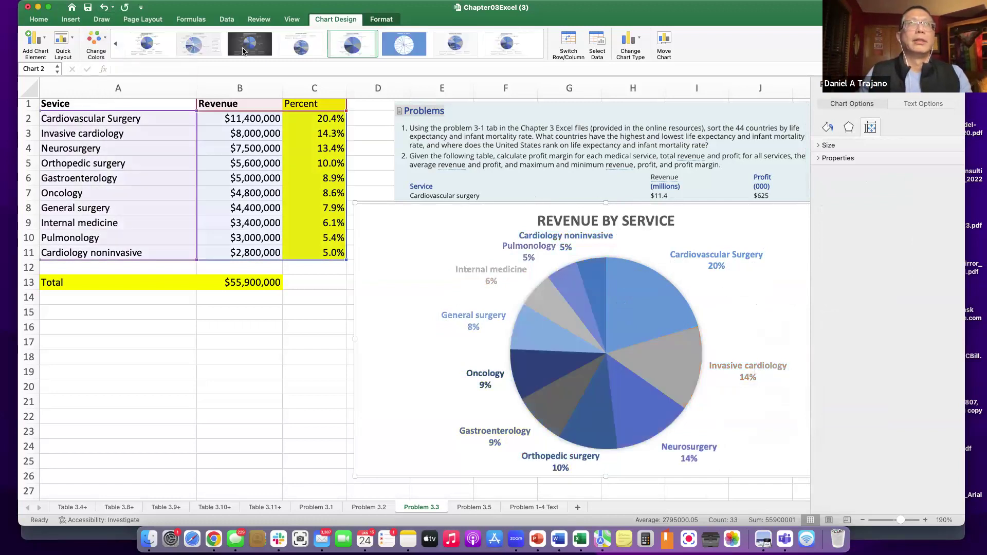
left_click(145, 45)
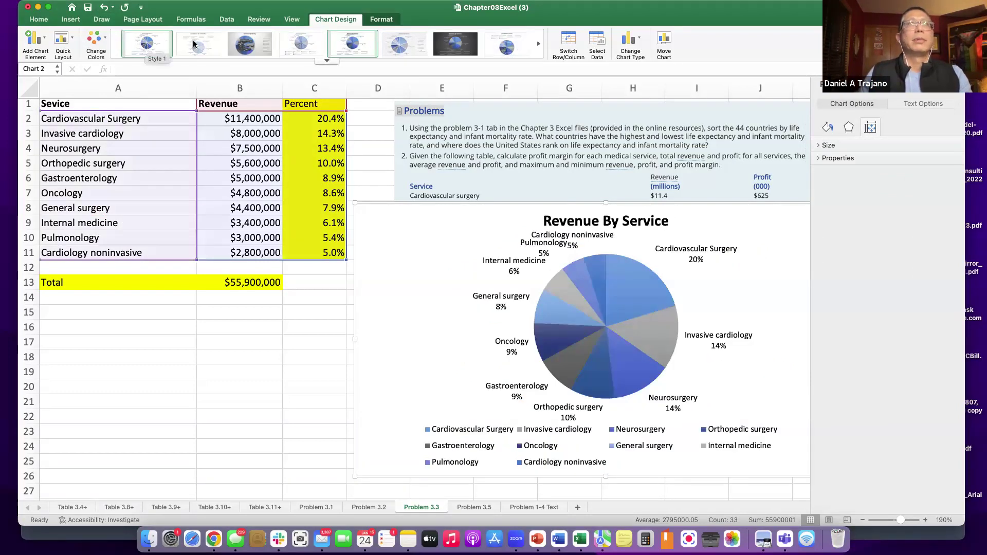
left_click(327, 61)
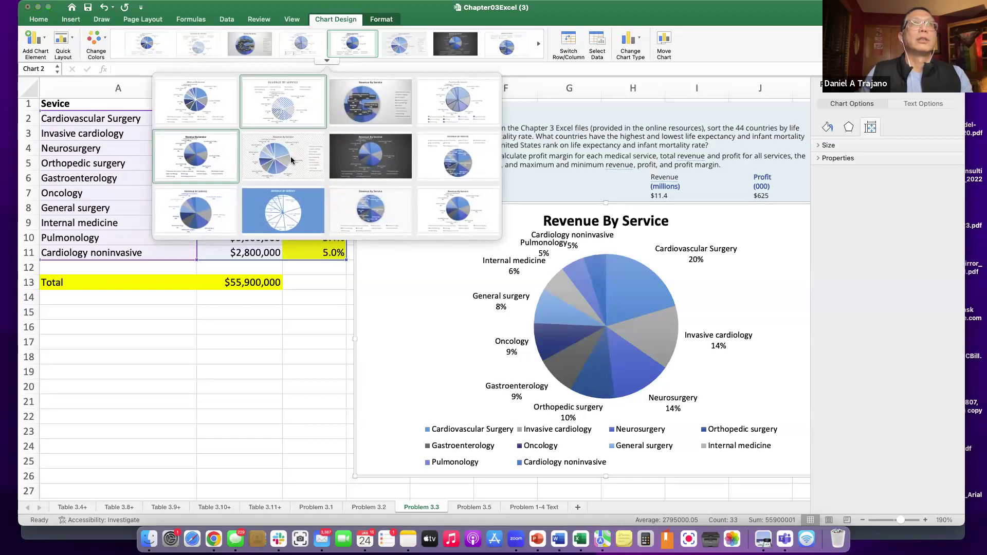
left_click(197, 216)
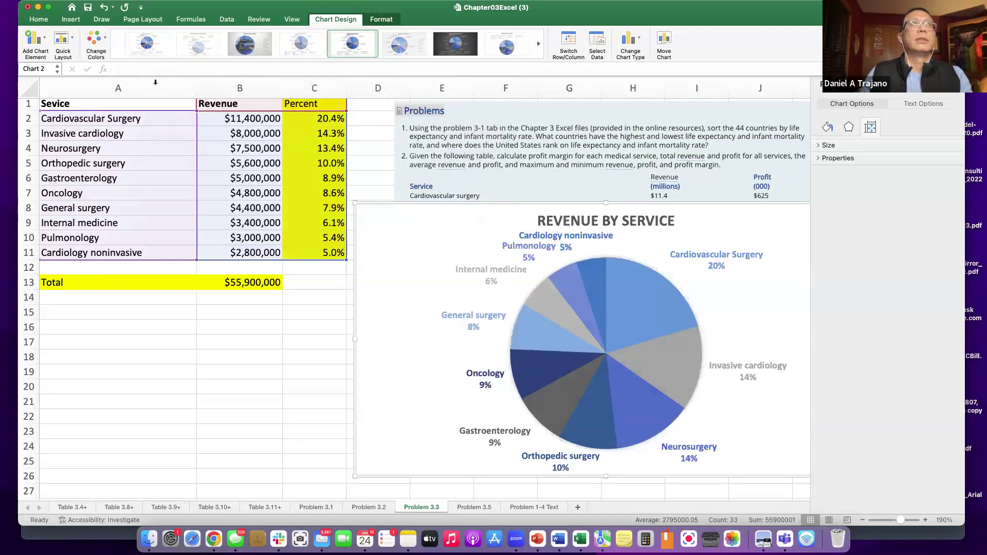
left_click(96, 44)
left_click(131, 69)
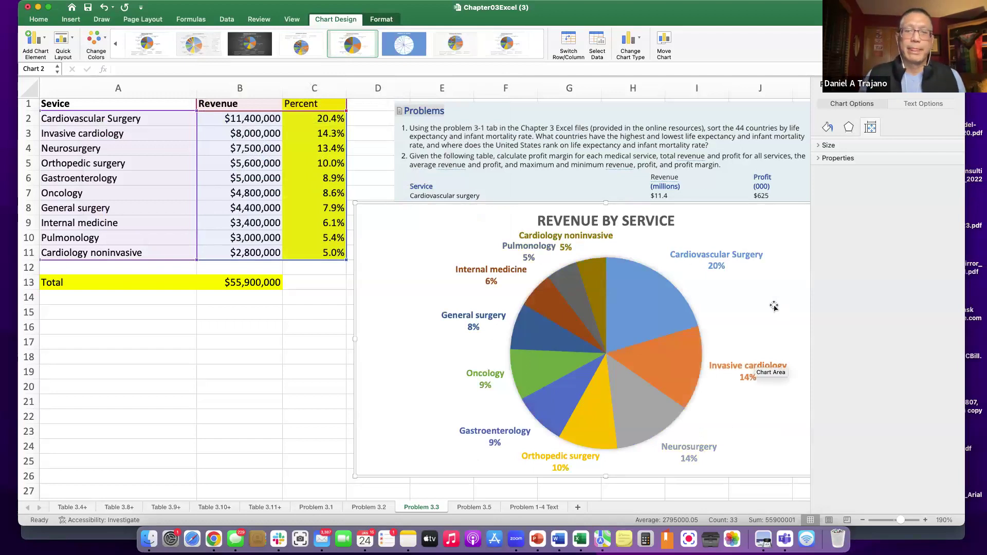
Close the chart formatting pane and move the pie chart below the Total row, starting at column A around row 14.
left_click_drag(701, 214, 617, 248)
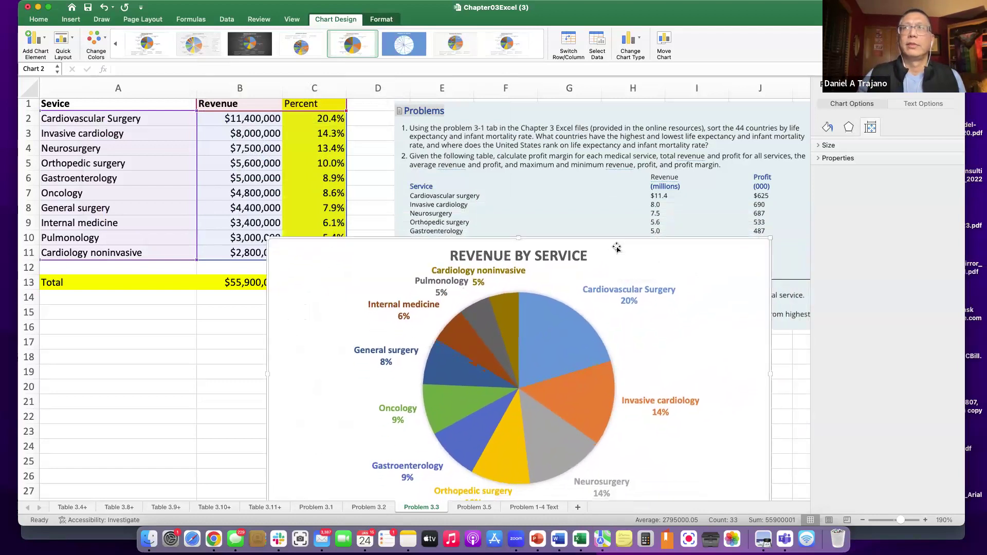
left_click(956, 83)
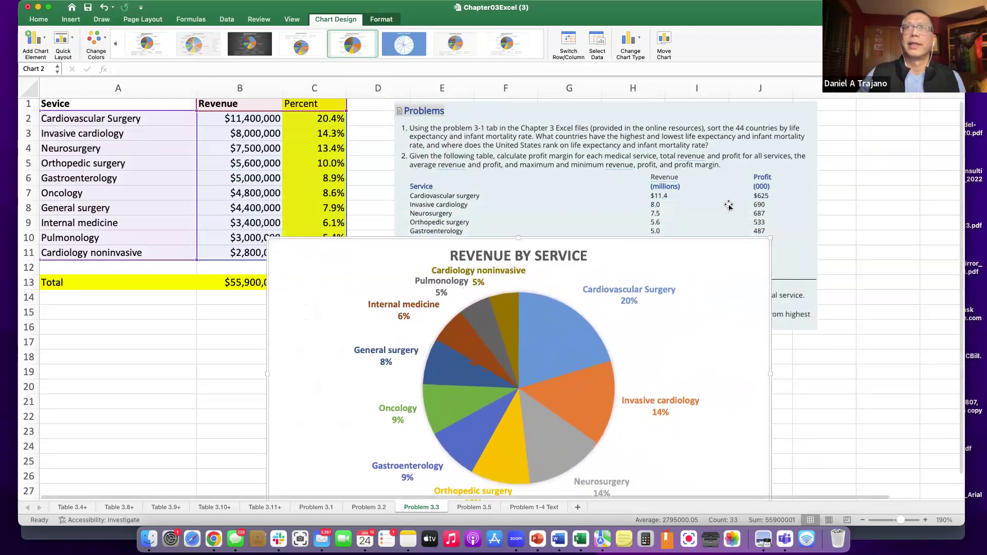
left_click_drag(682, 245, 454, 307)
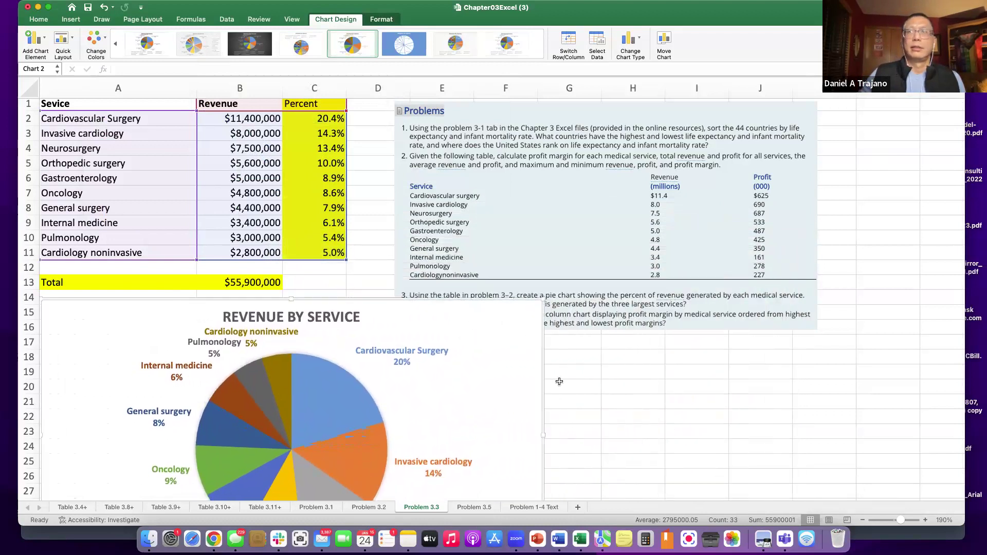
Move the pie chart down to start at about row 16, clear of the problem text beside the table.
left_click(862, 520)
left_click(862, 519)
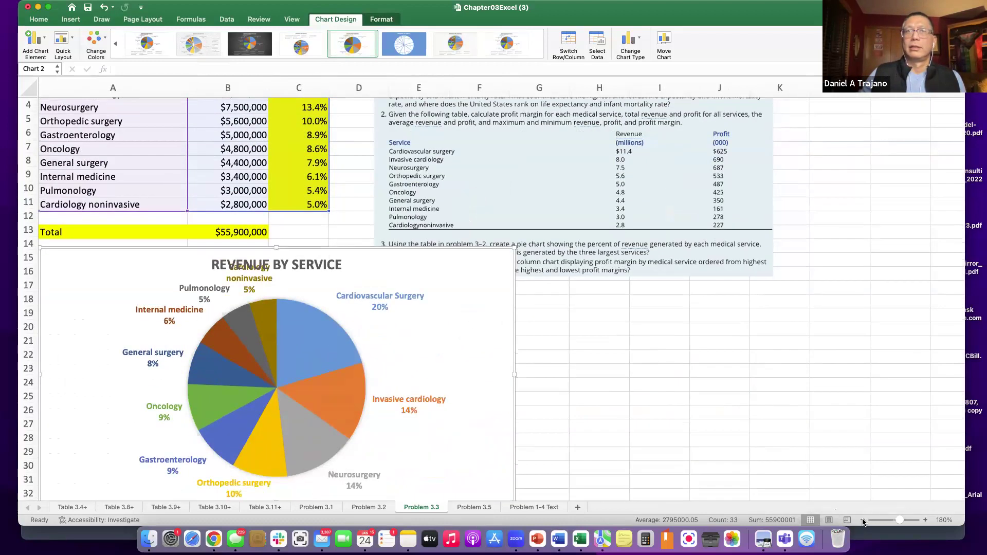
left_click(862, 519)
left_click_drag(345, 231, 343, 254)
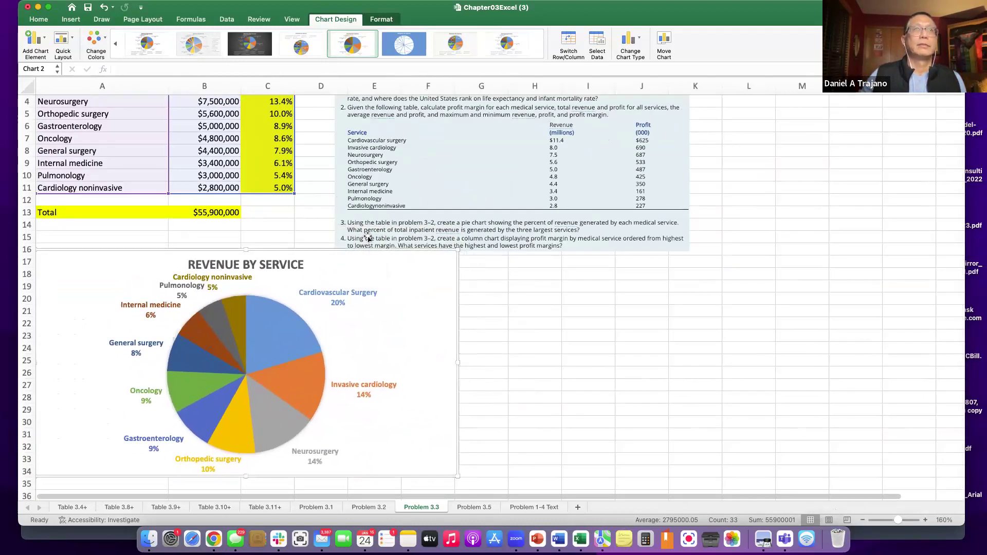
left_click(673, 370)
scroll(277, 123, "up", 3)
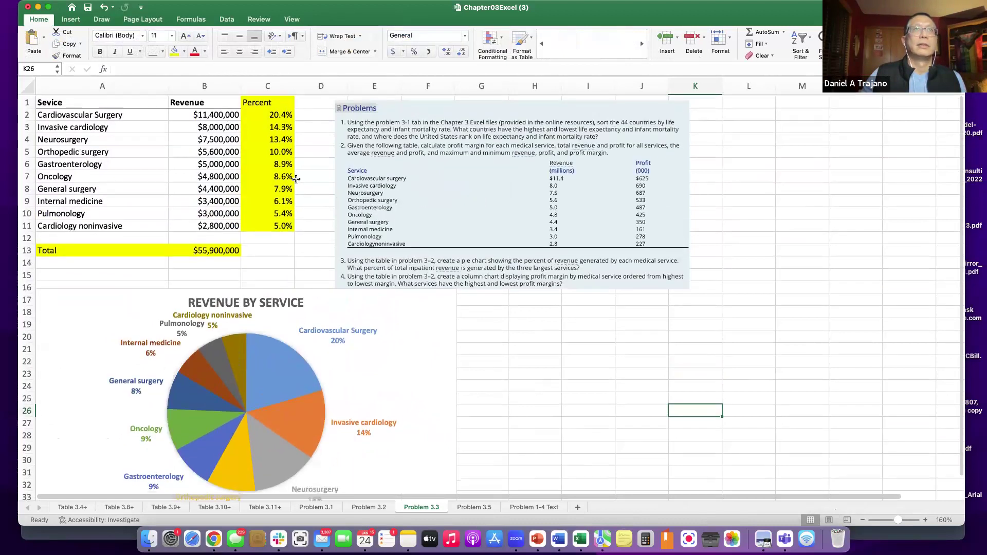
Check the sum of the Percent values in C2:C11, and move the pie chart down to start at row 18.
left_click_drag(275, 114, 274, 225)
left_click(362, 308)
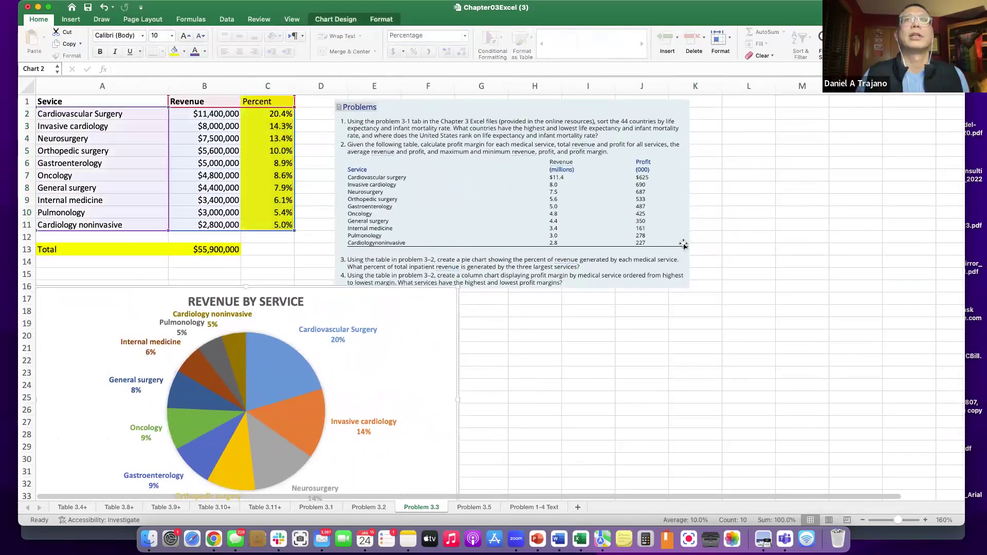
left_click(925, 522)
left_click(925, 522)
left_click_drag(455, 280, 456, 297)
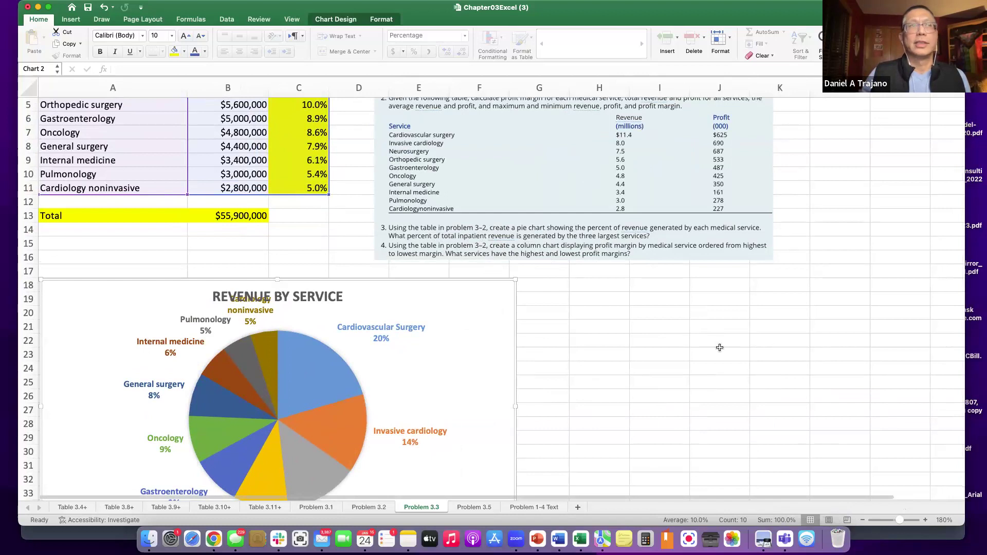
Check the revenues and names of the top three services in rows 2 to 4, and label A15 "3 largest services".
scroll(719, 348, "up", 1)
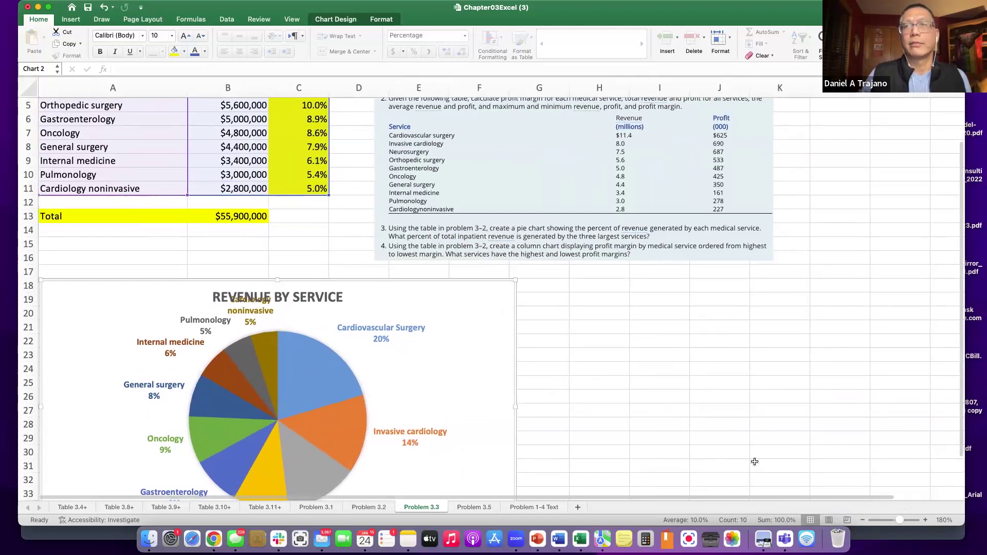
scroll(668, 396, "up", 3)
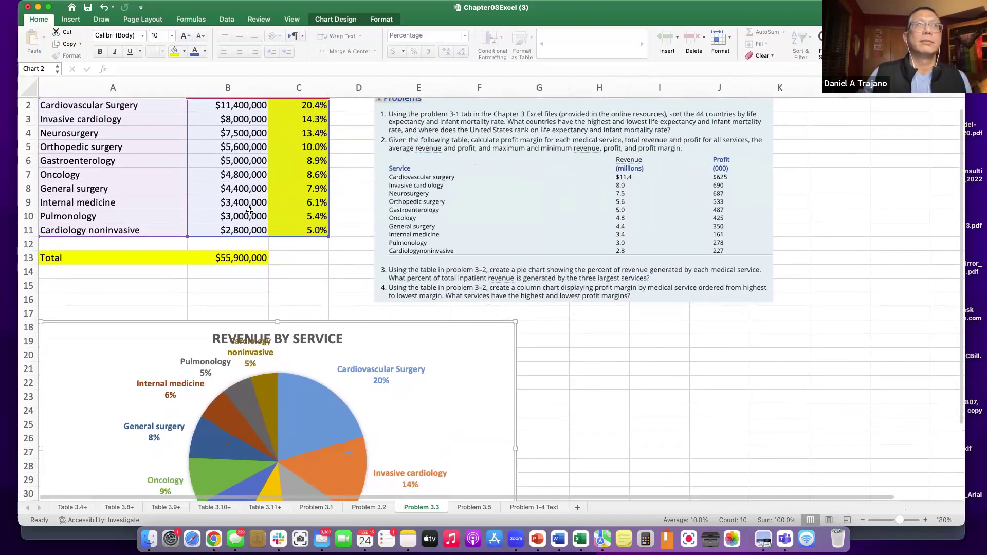
scroll(250, 211, "up", 1)
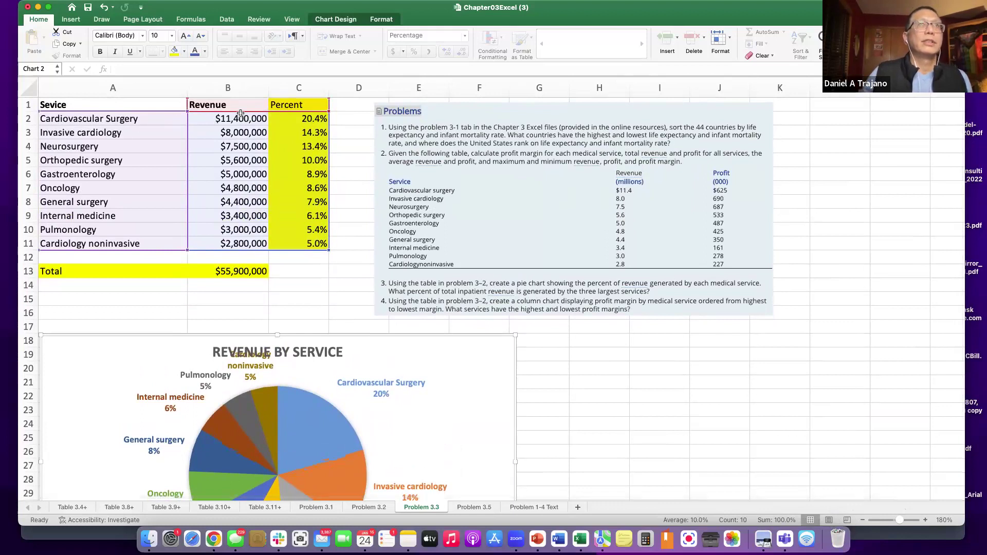
left_click_drag(233, 119, 234, 148)
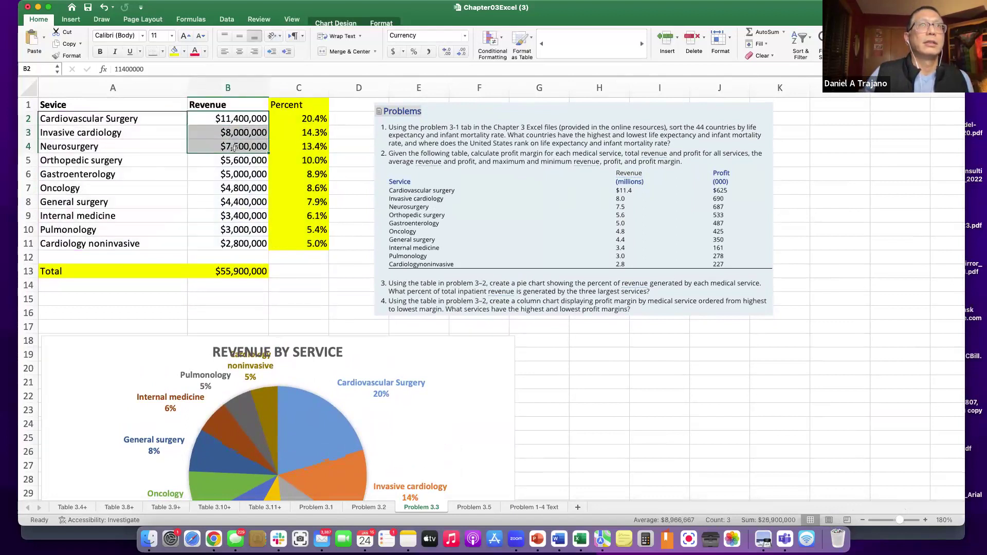
left_click_drag(91, 119, 88, 145)
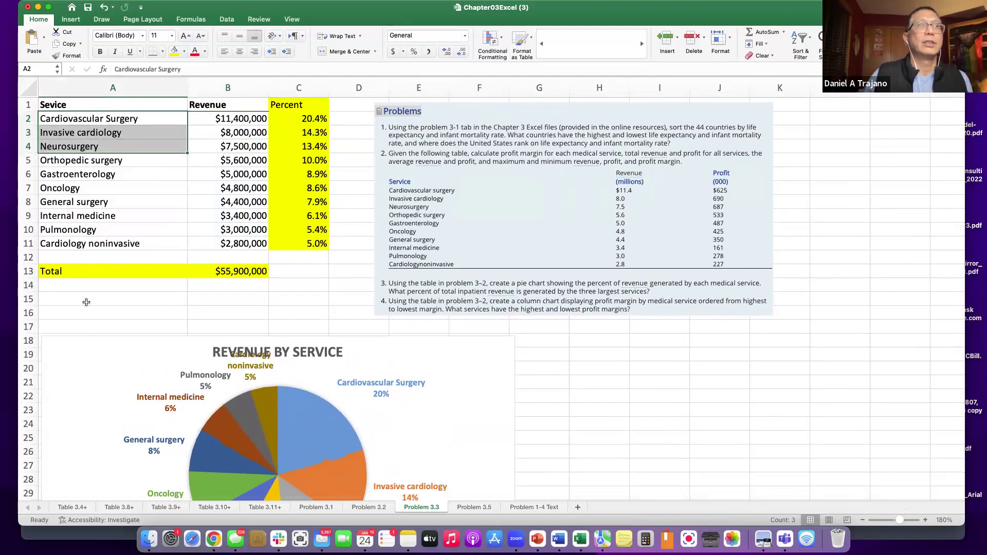
left_click(67, 298)
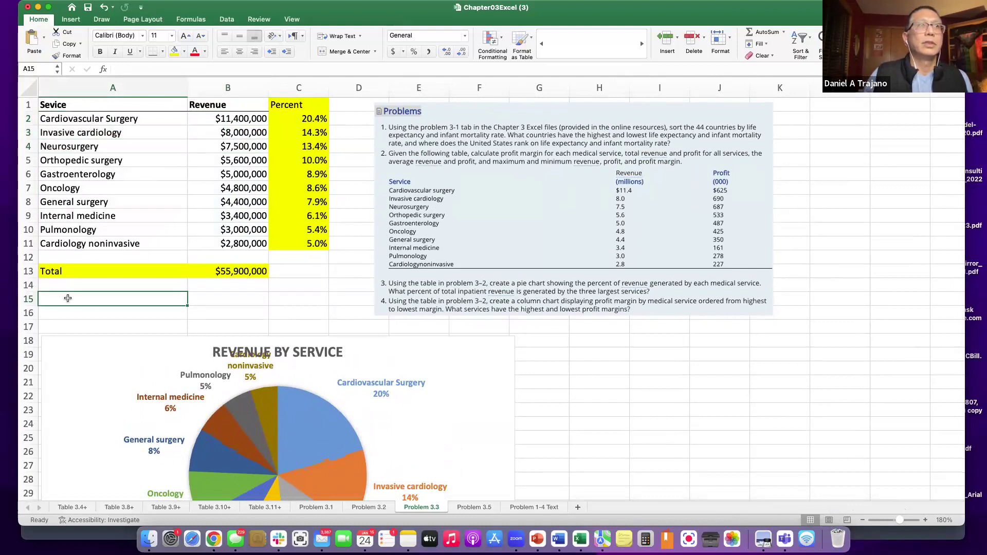
type("E")
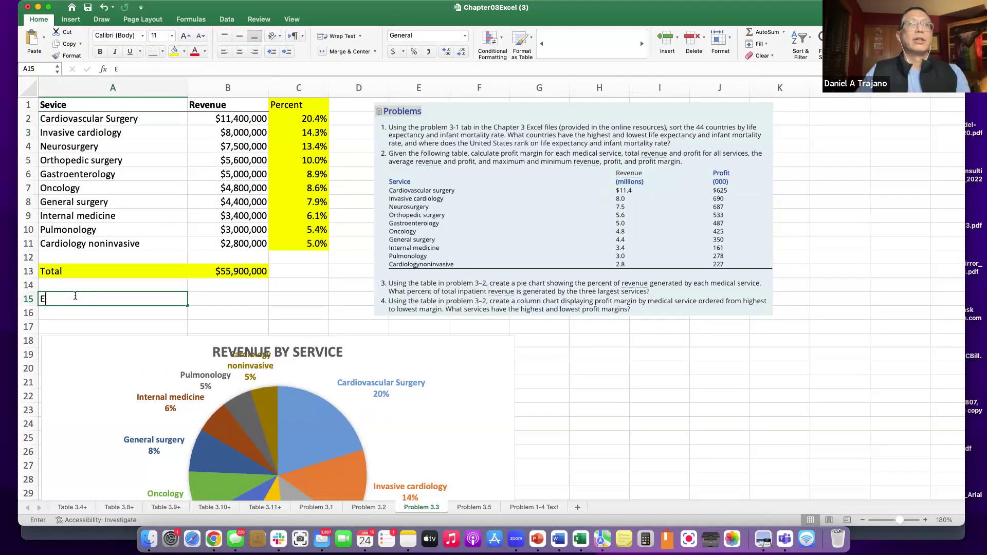
type(" largest services")
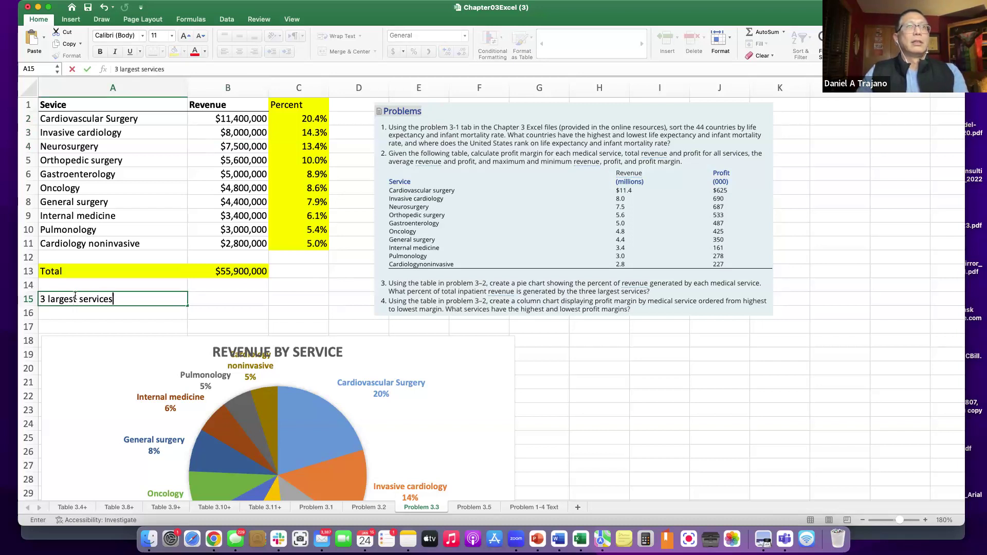
Add up the percentages of the three largest services in C15 with the formula =C2+C3+C4.
left_click(298, 298)
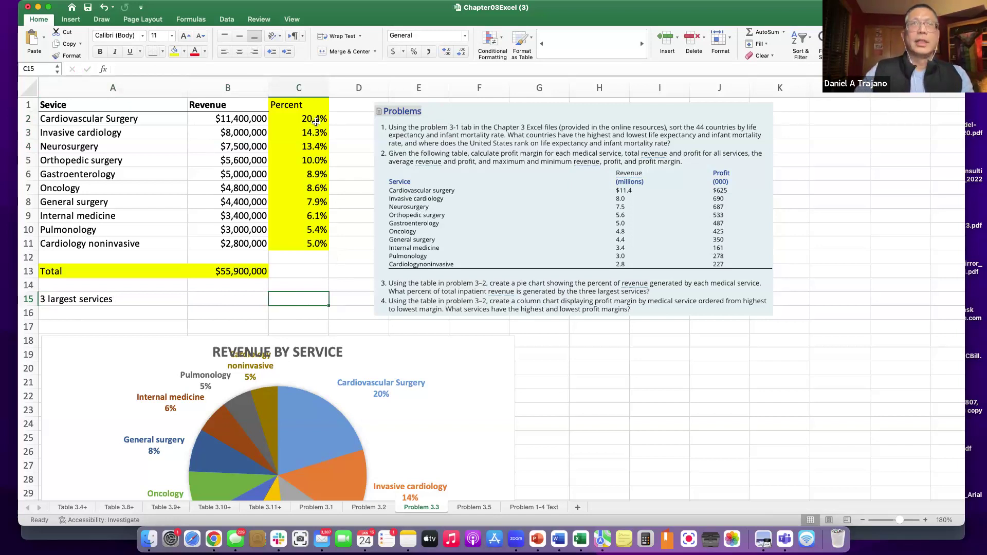
type("=")
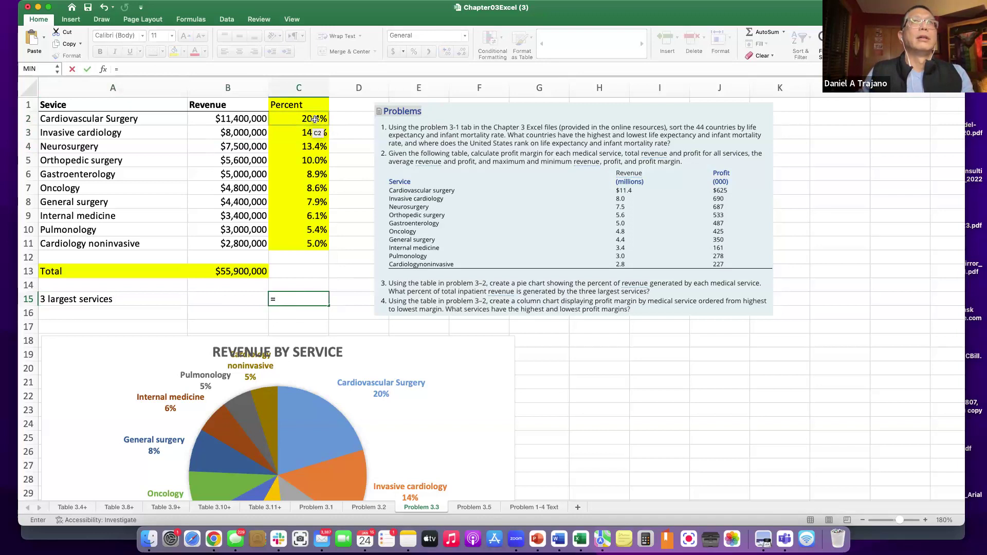
left_click(316, 119)
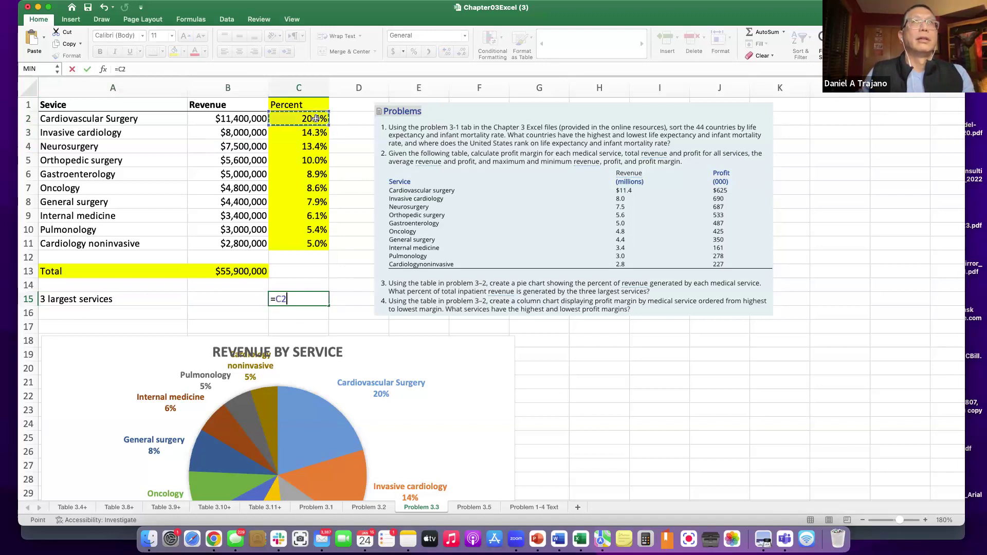
type("+")
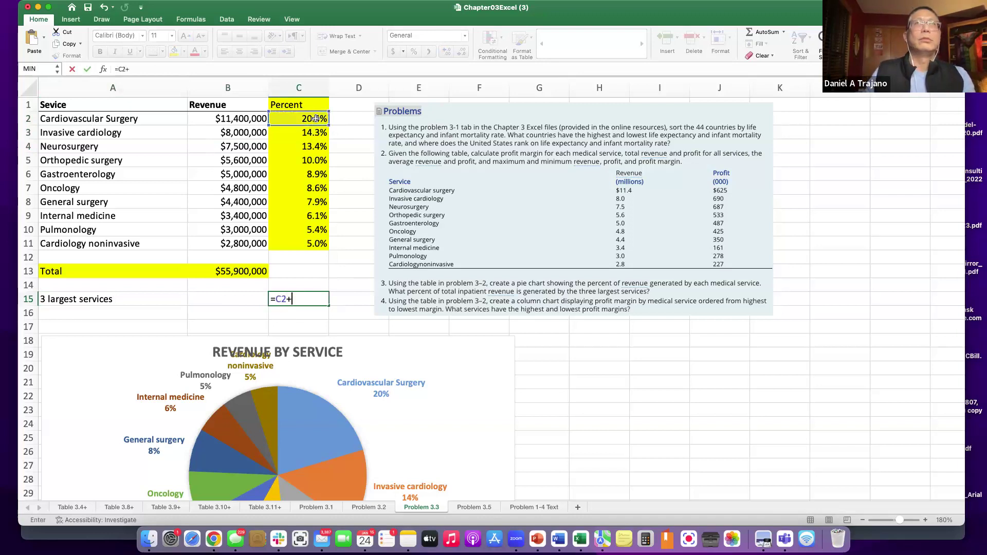
left_click(311, 133)
type("+")
left_click(309, 147)
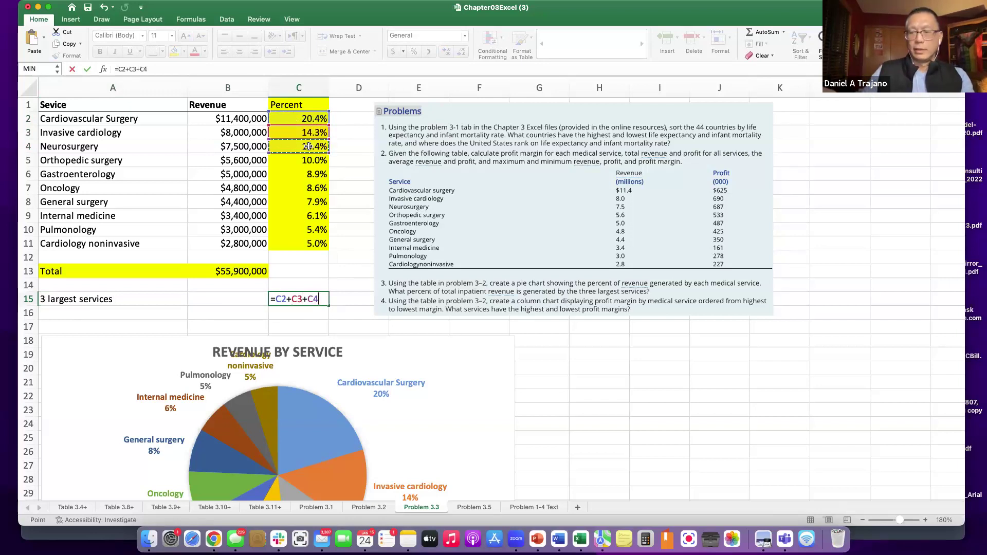
key("Return")
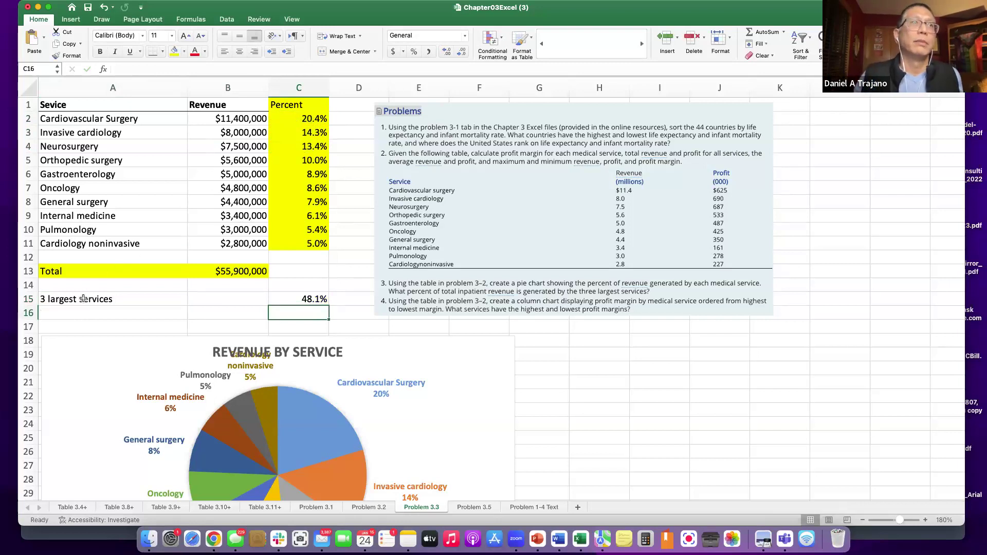
Highlight the 3 largest services row, A15:C15, with a yellow fill.
left_click_drag(72, 301, 301, 299)
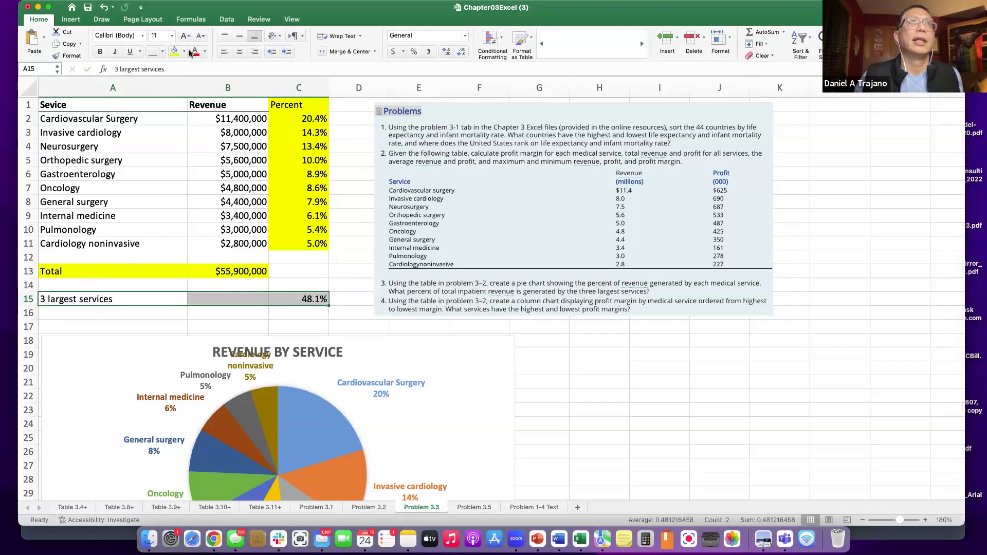
left_click(170, 51)
left_click(683, 384)
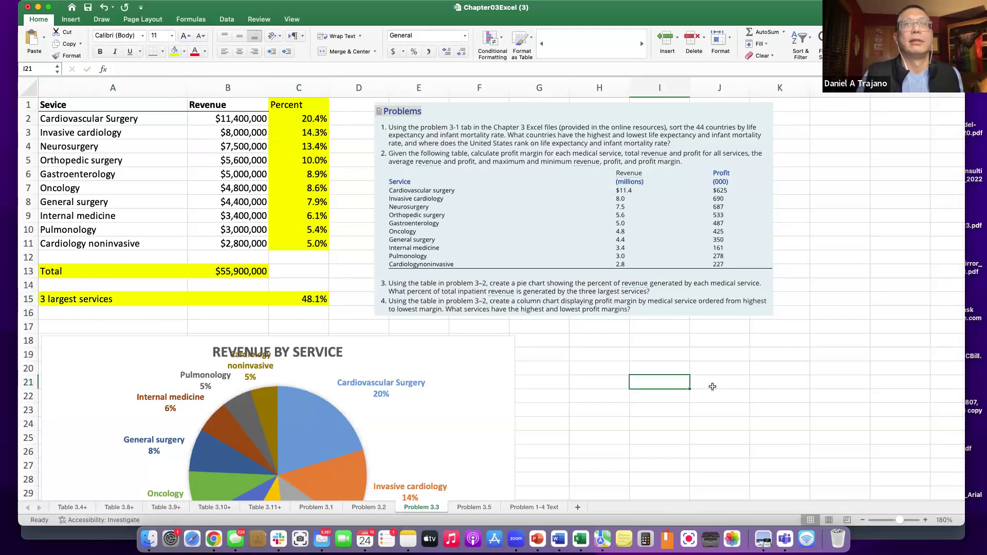
scroll(710, 383, "down", 4)
scroll(710, 383, "up", 3)
scroll(709, 383, "down", 2)
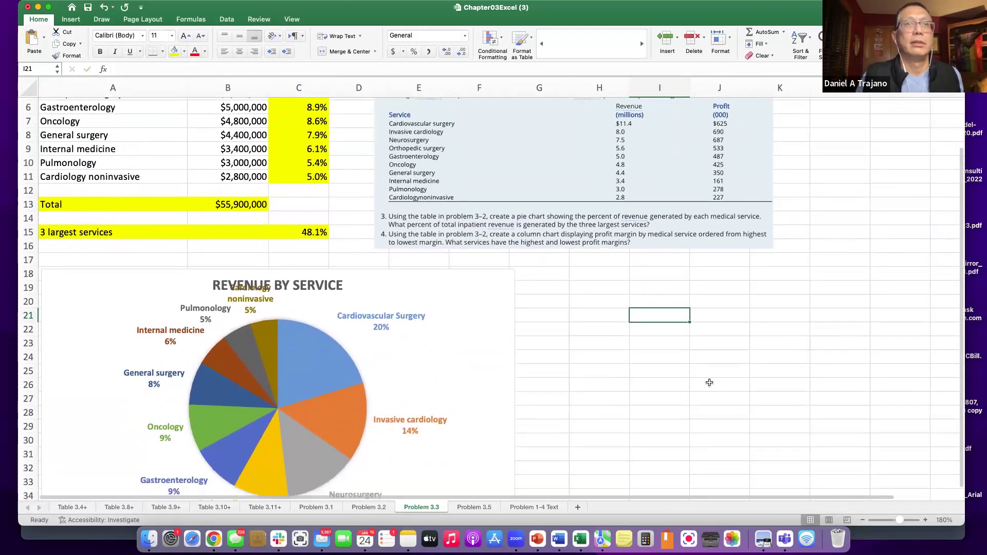
scroll(709, 383, "down", 2)
left_click(711, 386)
left_click(710, 398)
scroll(613, 359, "up", 5)
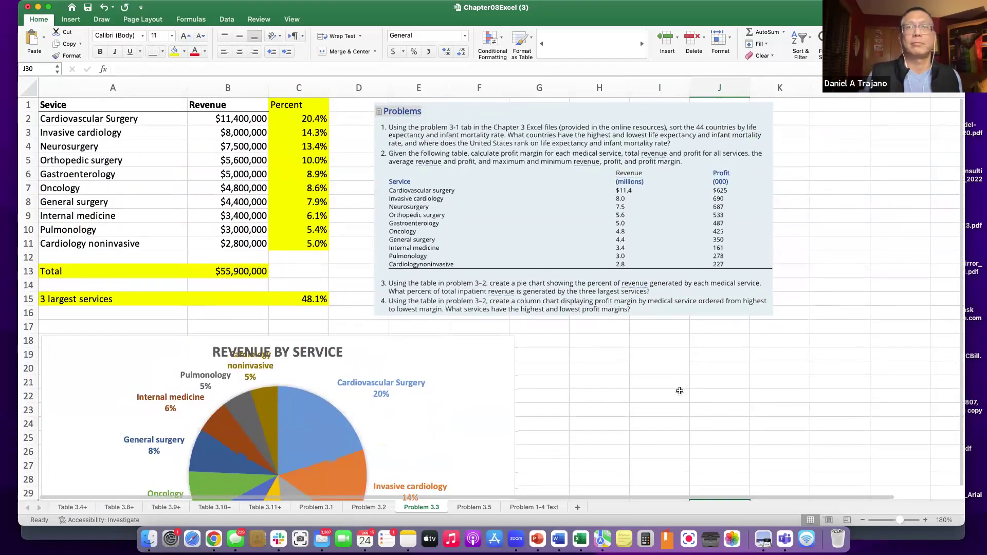
scroll(679, 391, "down", 1)
scroll(678, 425, "up", 1)
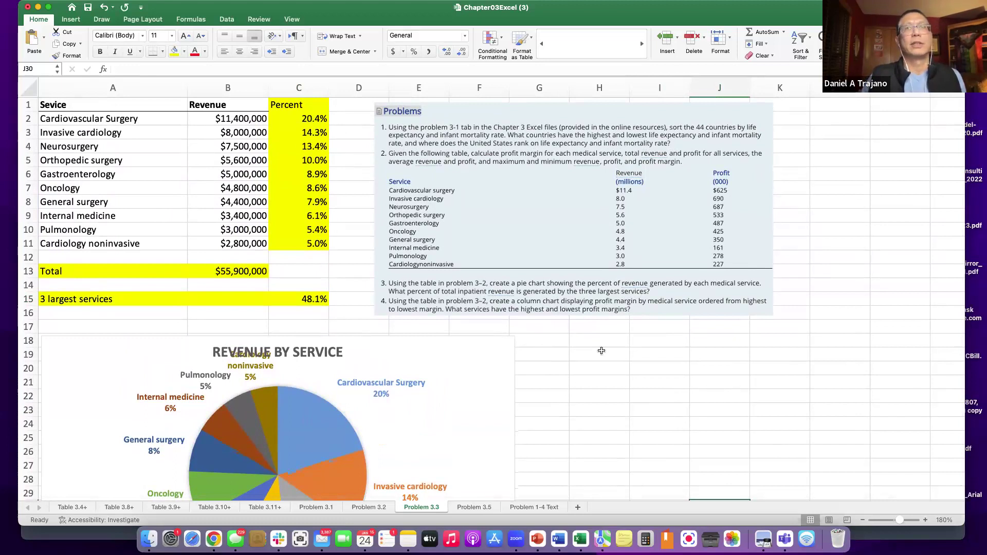
Check the combined percent in C2:C4 and the combined revenue in B2:B4 of the three largest services.
left_click_drag(307, 118, 305, 148)
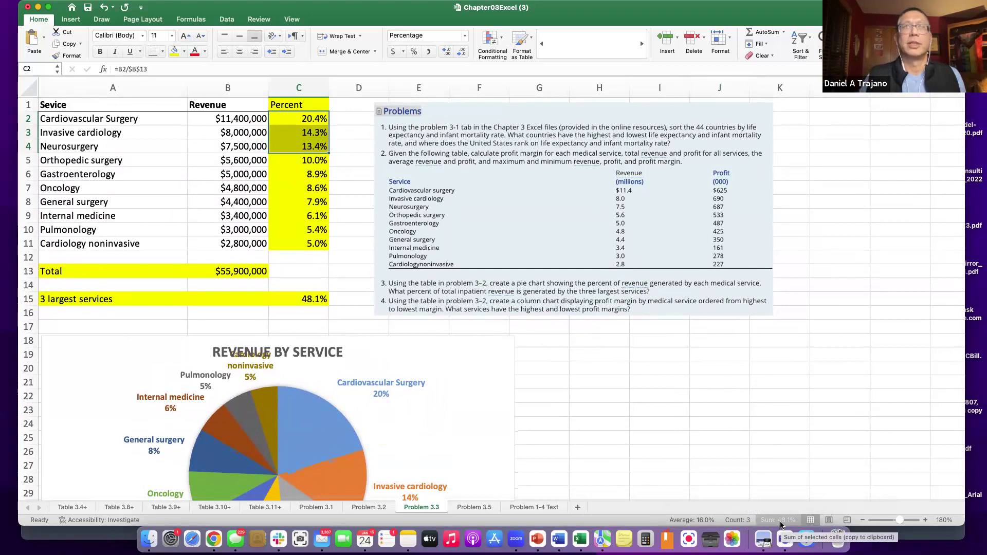
left_click(600, 381)
left_click(230, 124)
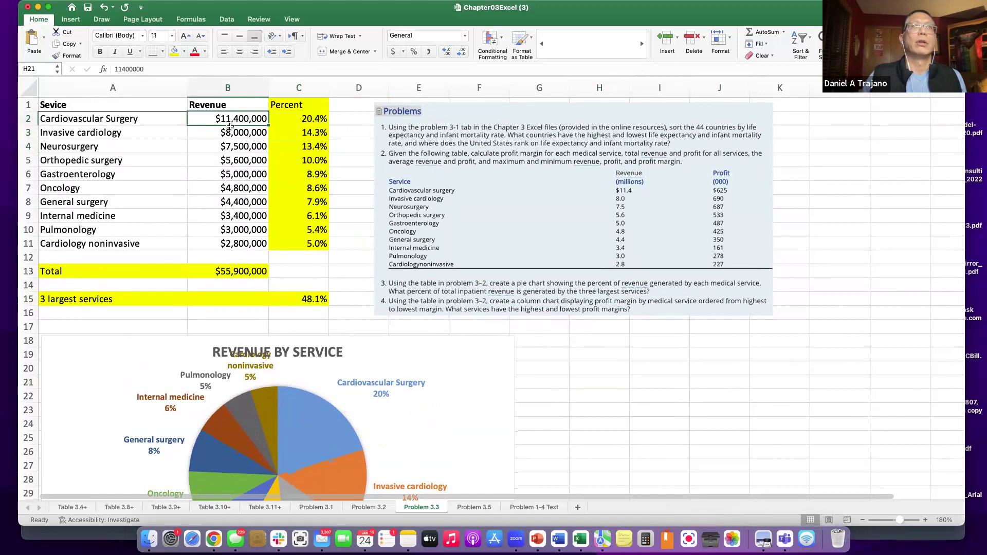
left_click_drag(230, 126, 235, 147)
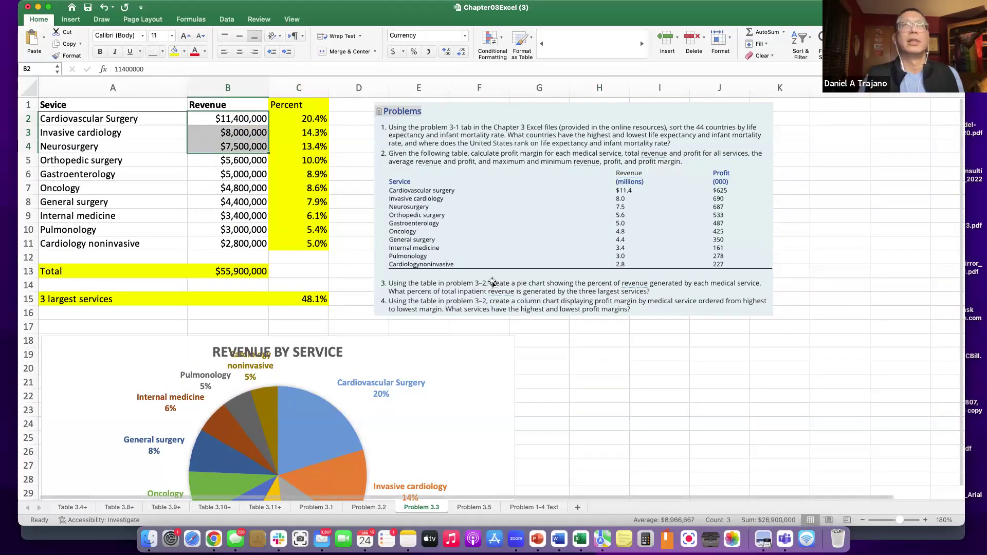
left_click(708, 365)
scroll(793, 355, "down", 3)
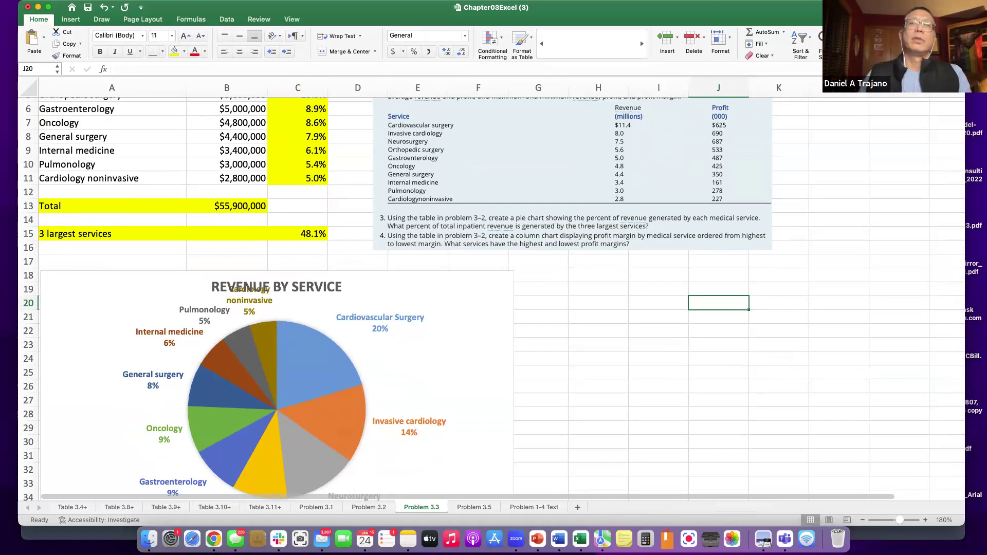
left_click(551, 443)
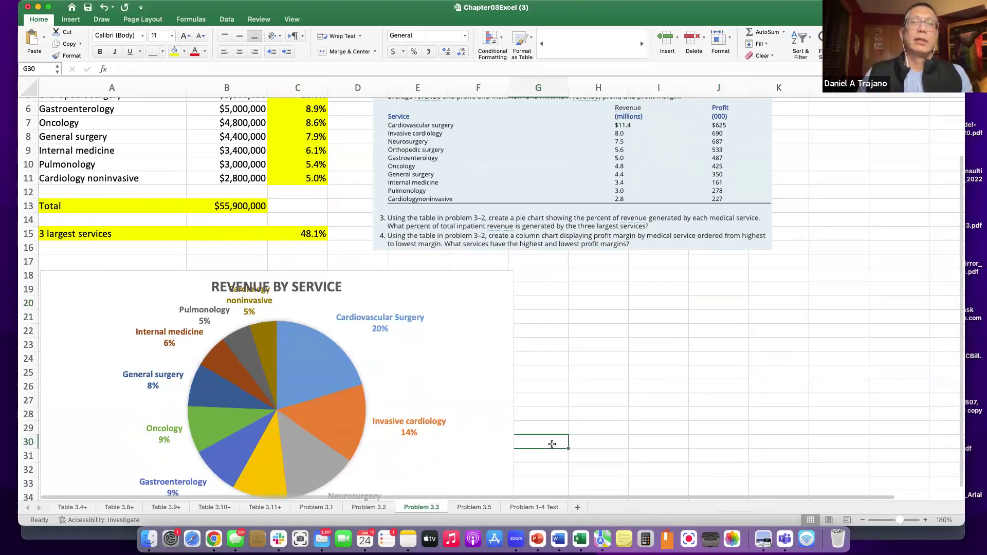
Create a copy of the Problem 3.2 sheet and place it before the Problem 3.5 sheet.
left_click(365, 506)
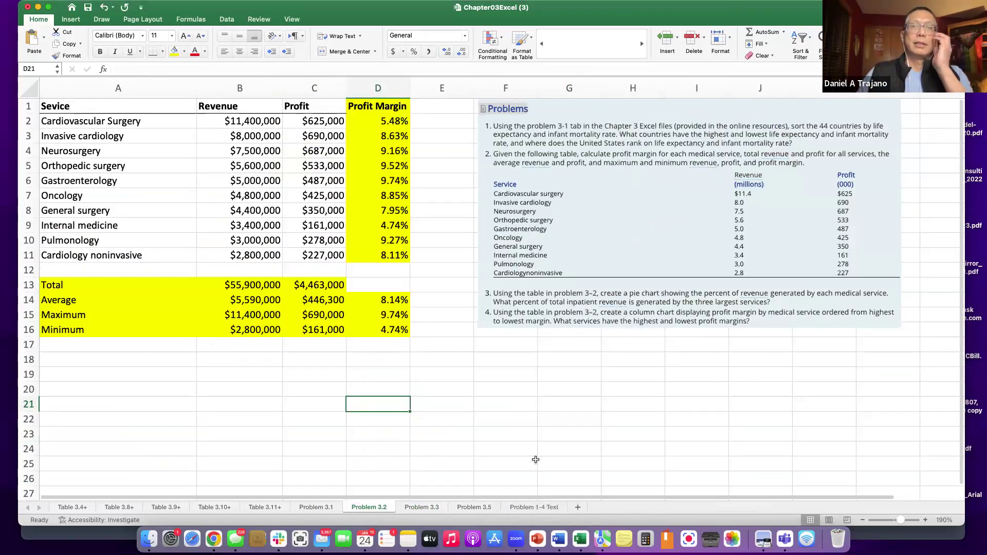
scroll(530, 442, "down", 6)
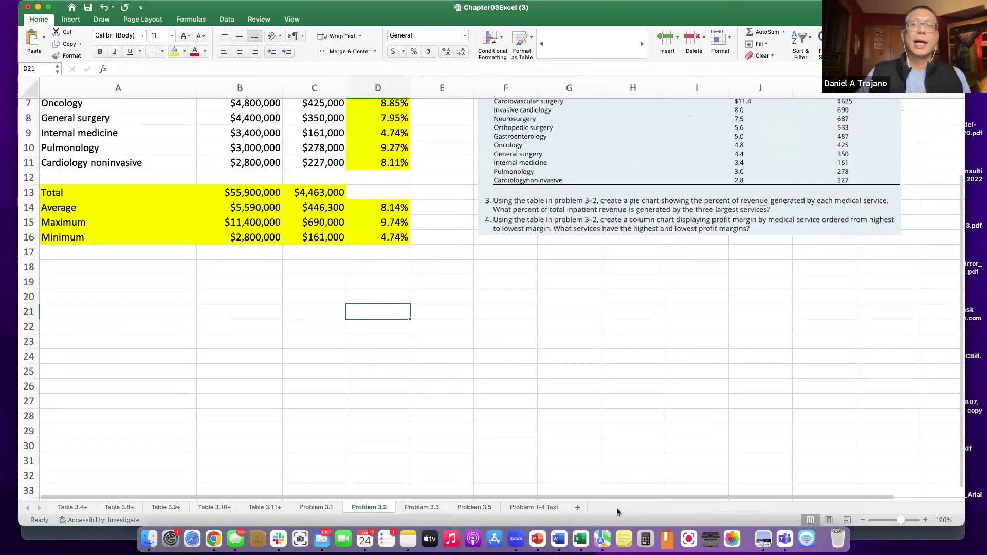
right_click(377, 509)
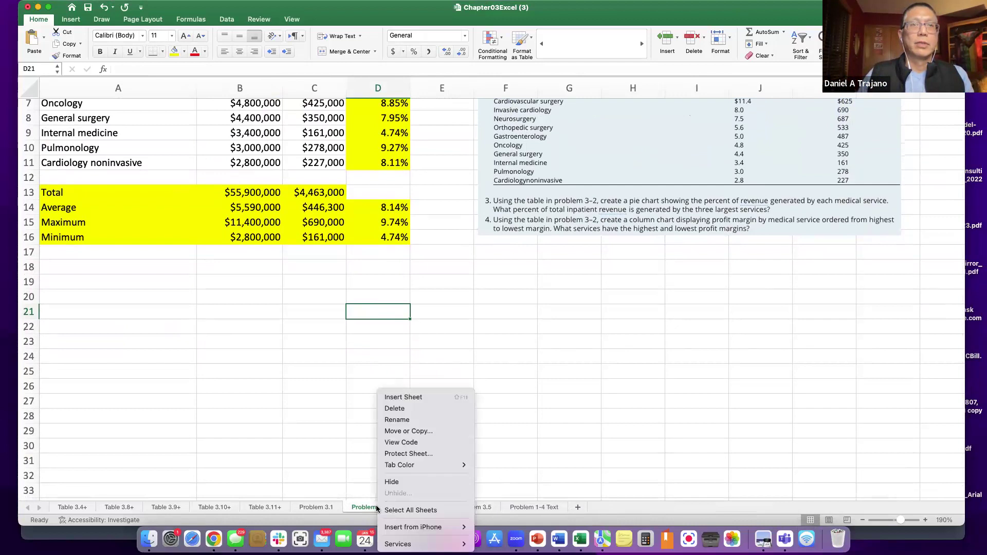
left_click(412, 432)
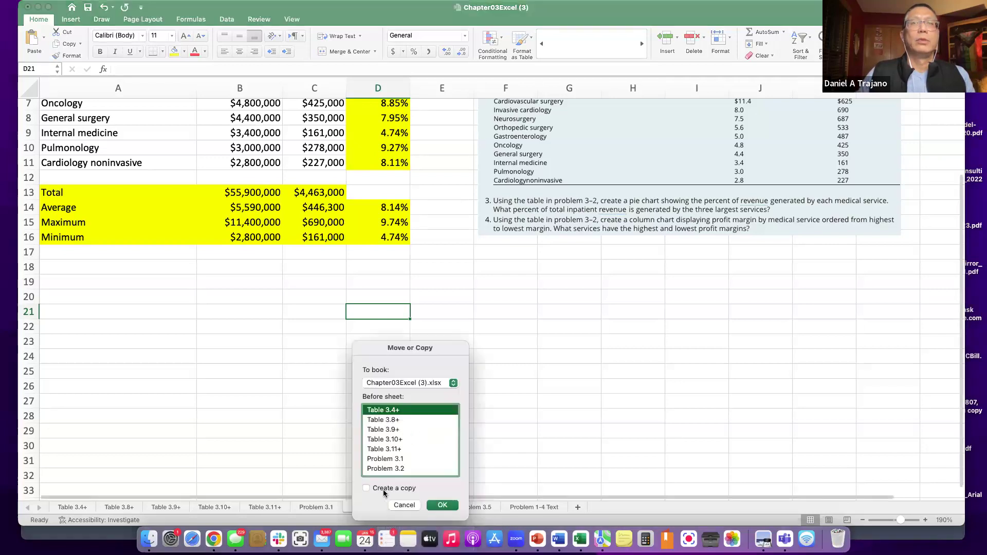
left_click(366, 489)
scroll(398, 452, "down", 3)
left_click(396, 451)
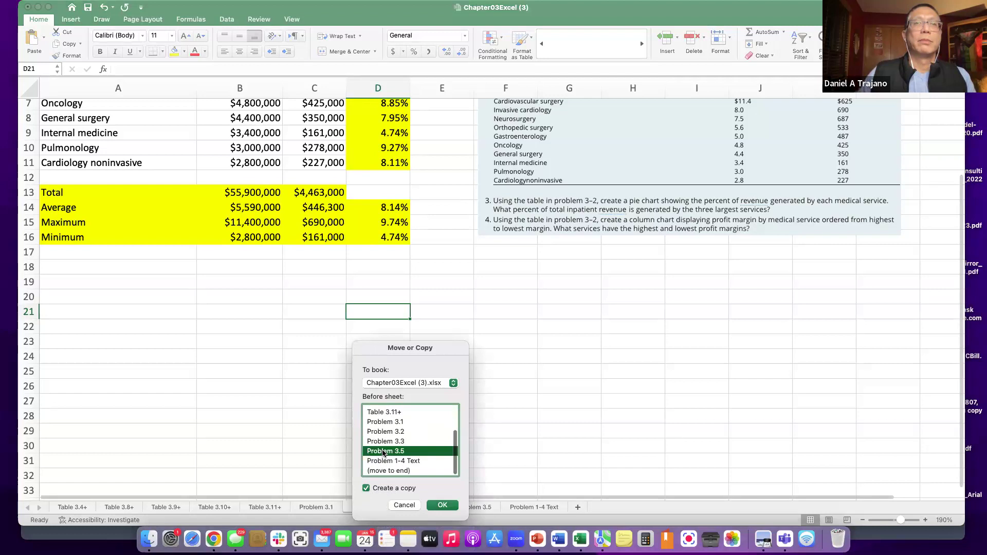
left_click(442, 505)
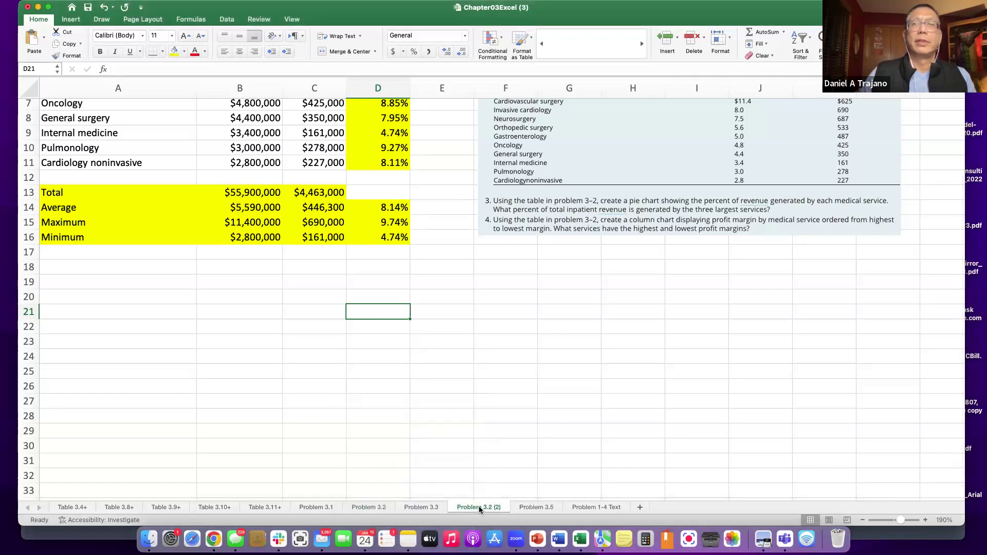
Rename the copied Problem 3.2 sheet as Problem 3.4, keeping it between the Problem 3.3 and Problem 3.5 sheets.
left_click_drag(479, 506, 548, 507)
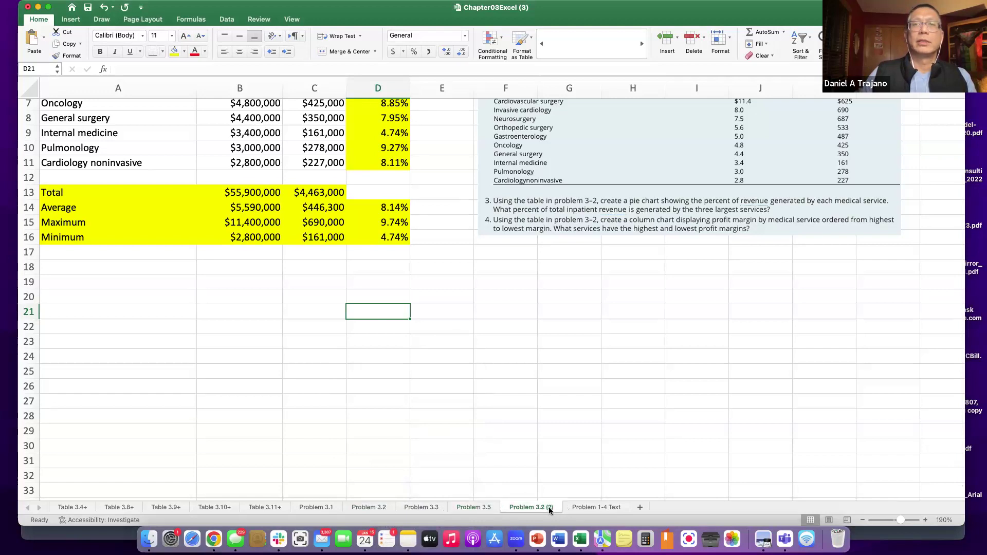
left_click_drag(359, 507, 510, 507)
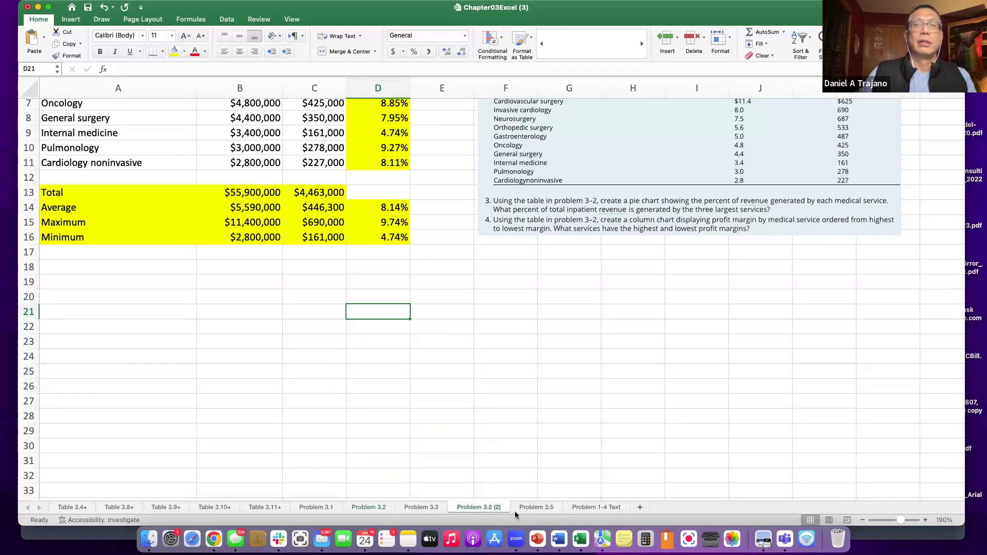
double_click(480, 506)
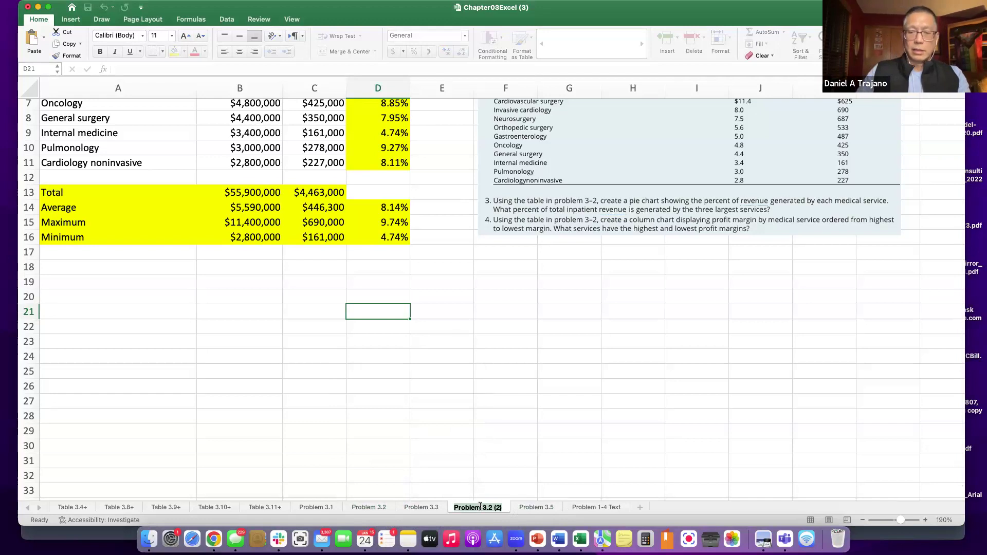
type("Problem 3.4")
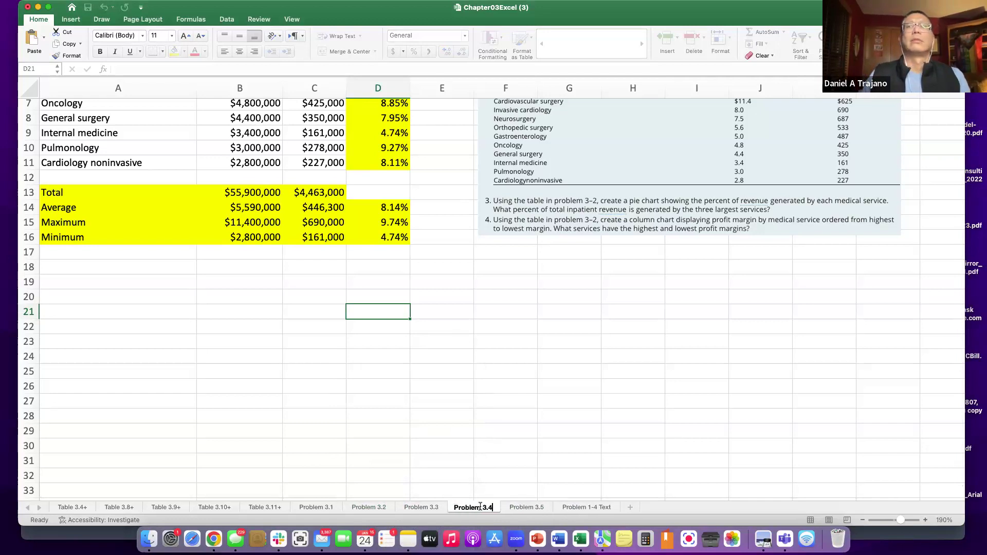
left_click(560, 384)
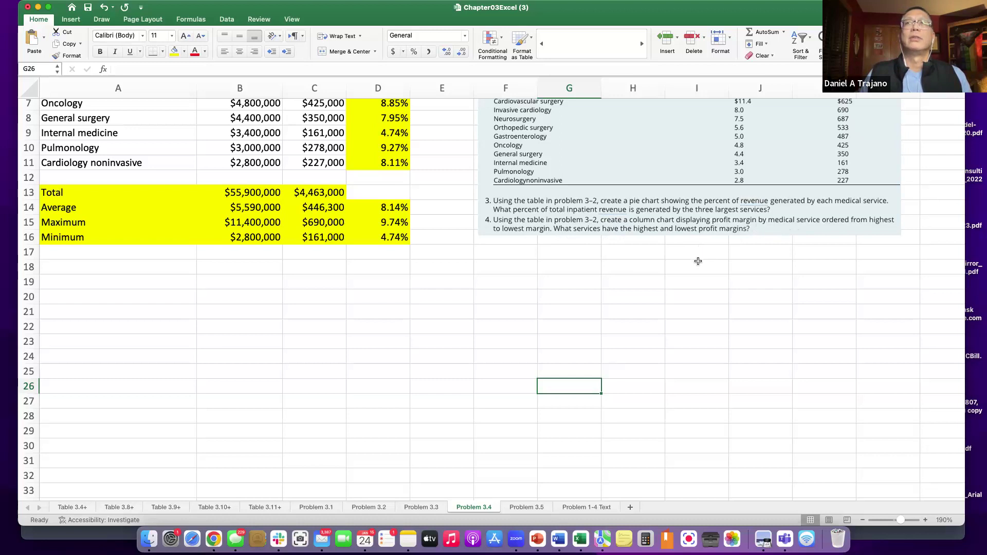
Delete the Total, Average, Maximum and Minimum rows, 13 to 16, from the Problem 3.4 sheet.
scroll(698, 262, "up", 1)
scroll(698, 262, "up", 5)
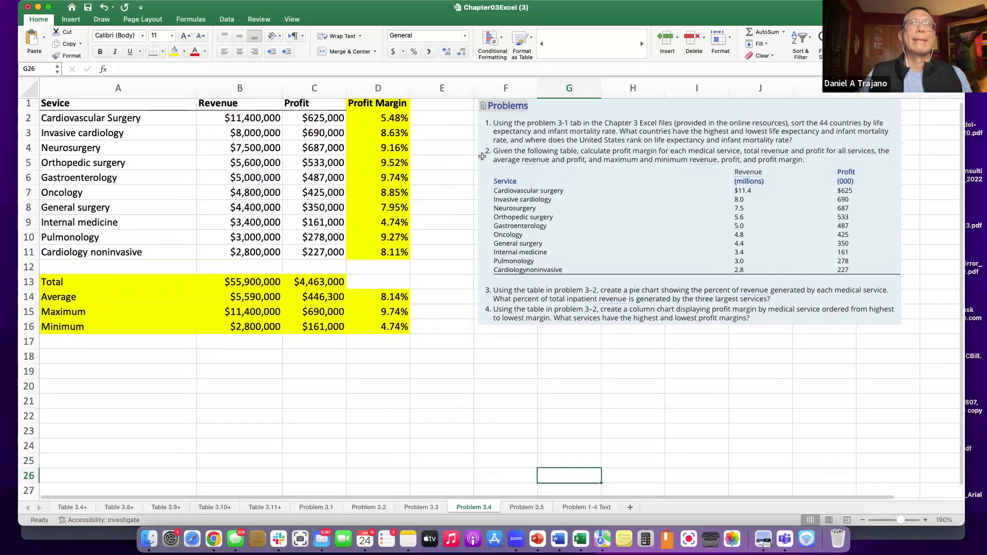
left_click_drag(379, 105, 382, 257)
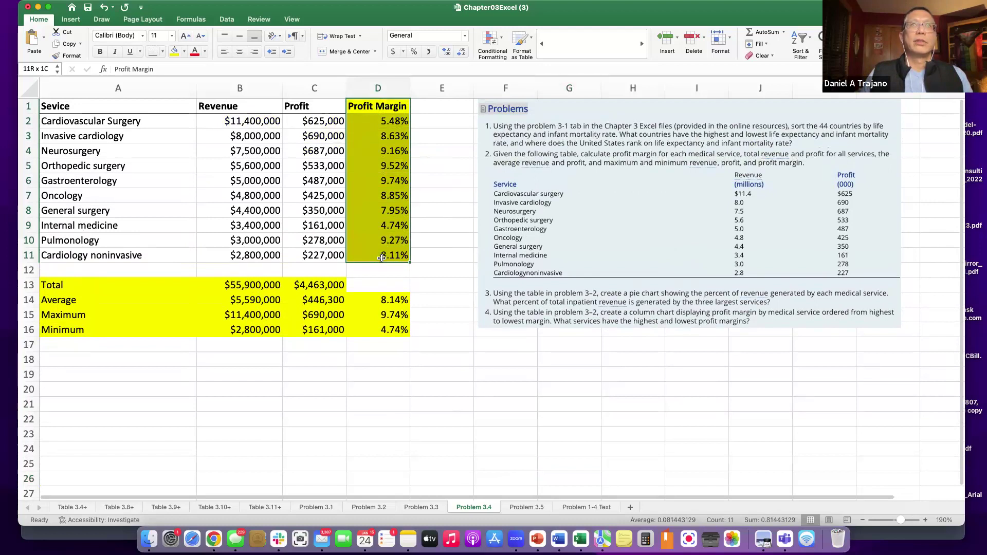
left_click(442, 186)
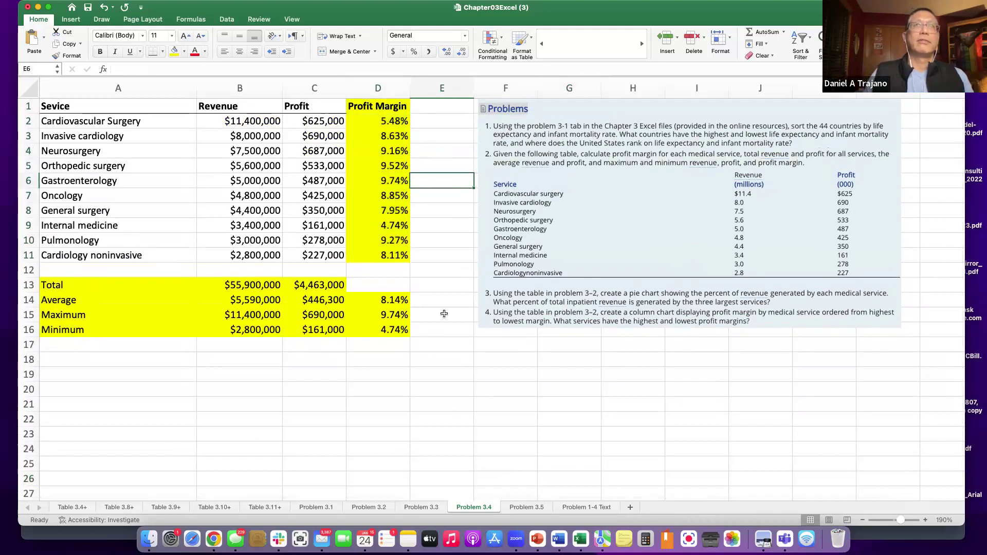
left_click(28, 284)
left_click_drag(28, 285, 26, 330)
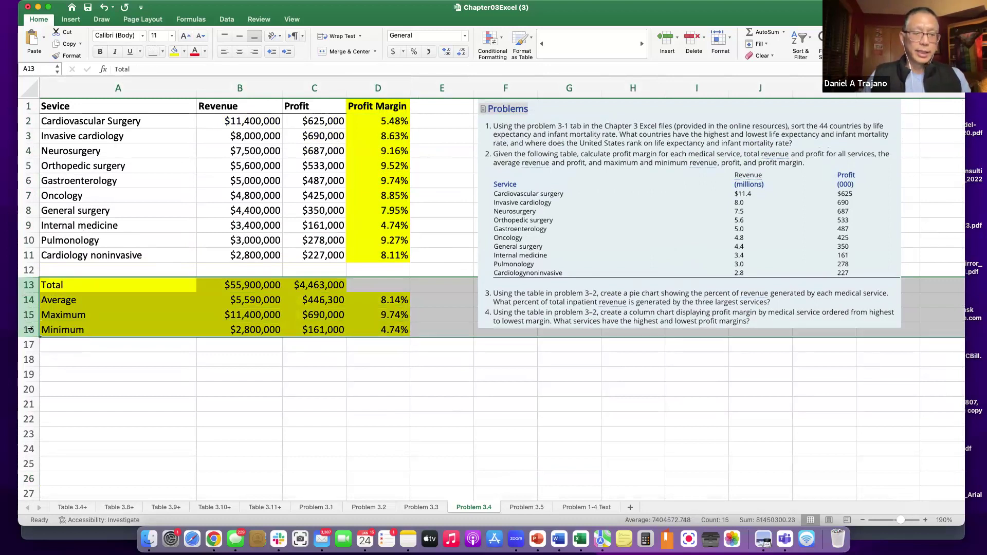
right_click(32, 330)
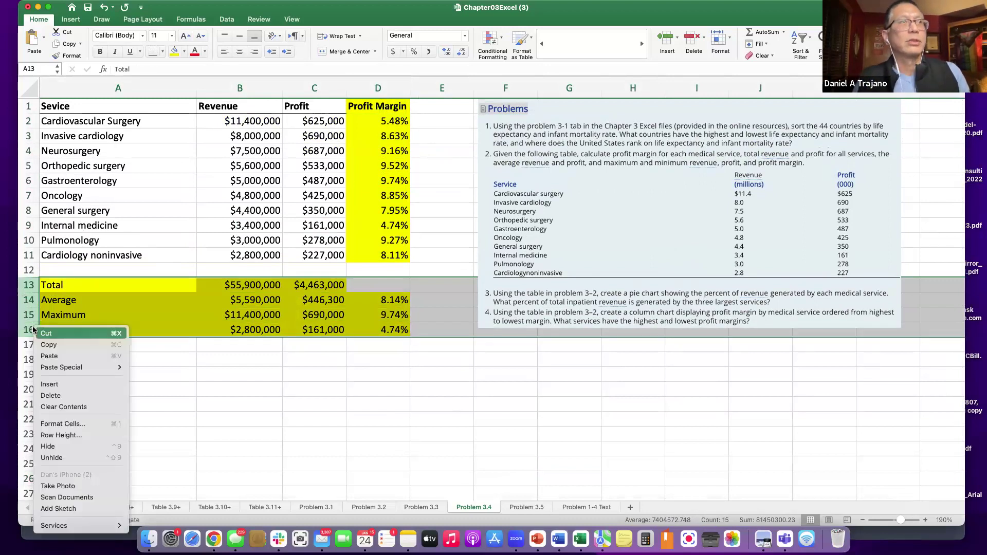
left_click(57, 395)
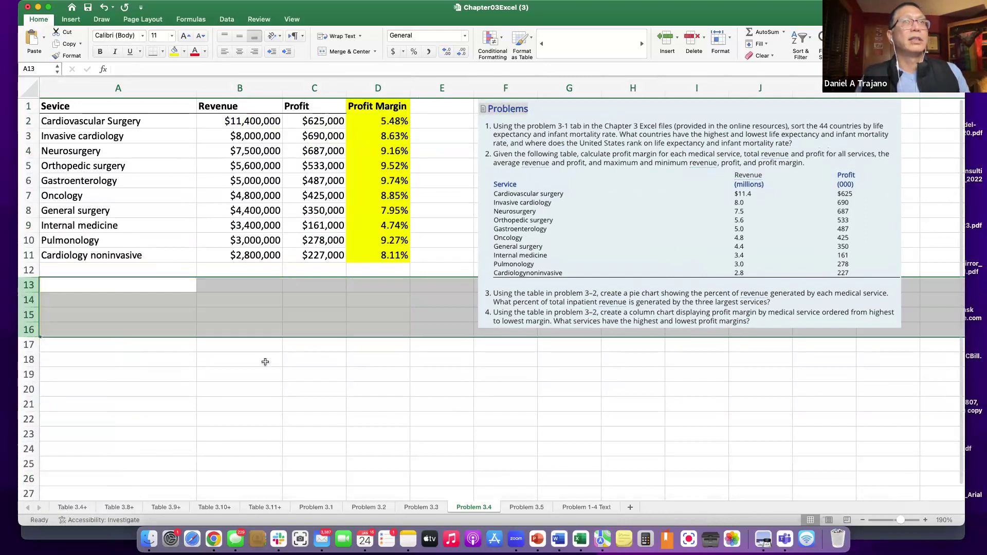
left_click(310, 389)
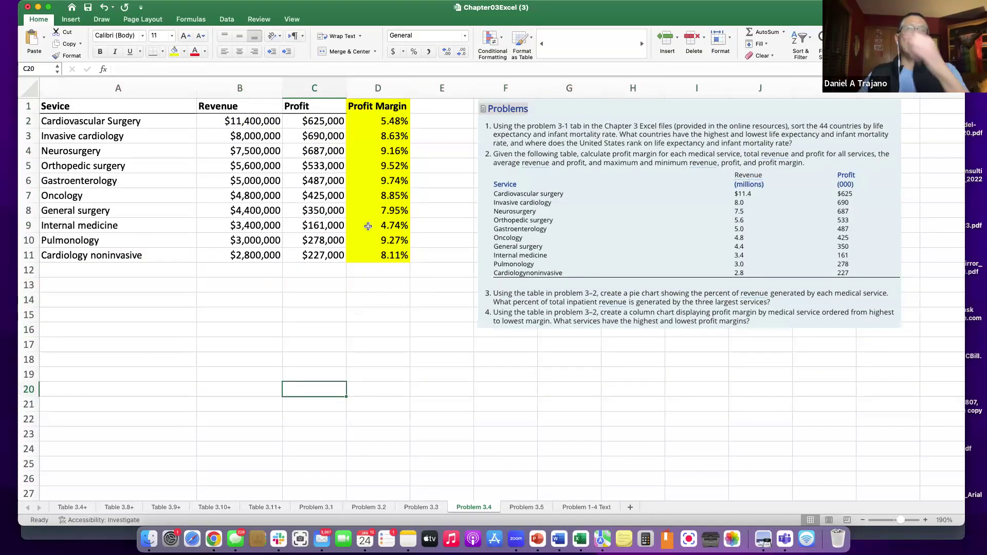
left_click(384, 106)
left_click_drag(385, 106, 381, 261)
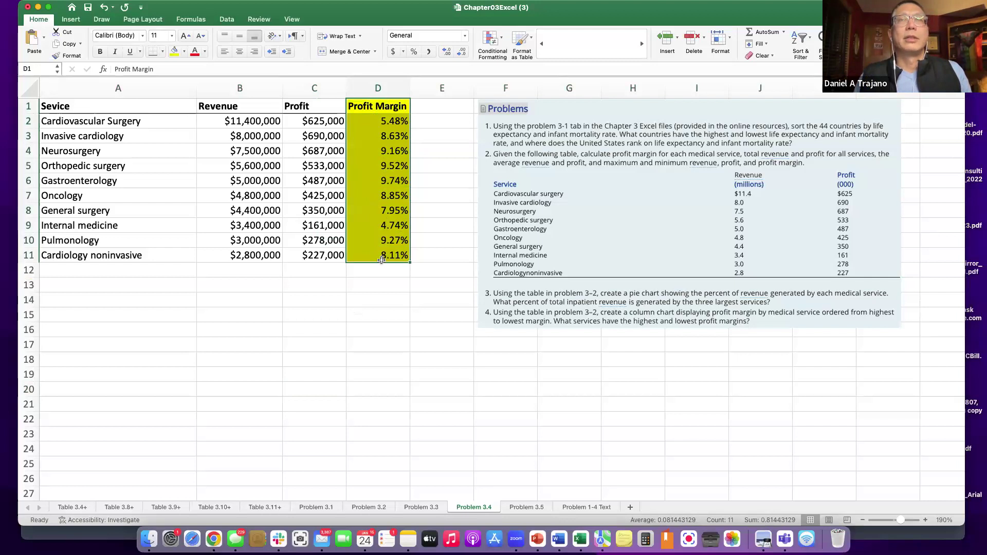
left_click(347, 320)
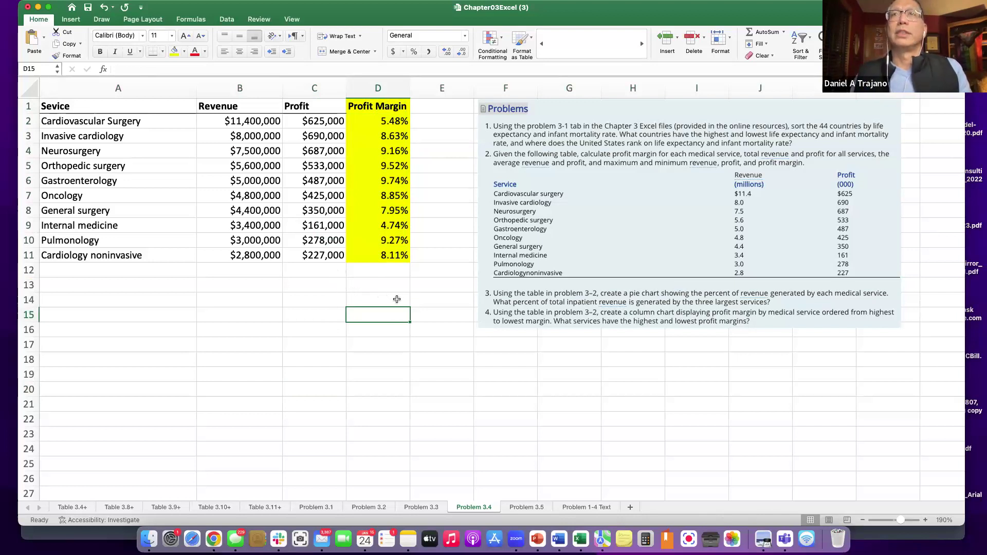
left_click(365, 286)
left_click(379, 273)
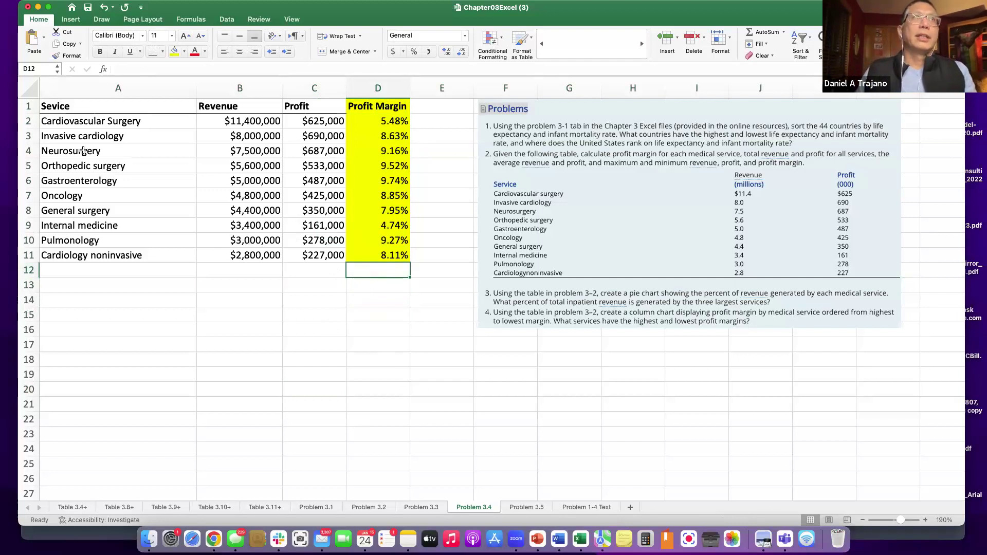
left_click_drag(70, 106, 368, 249)
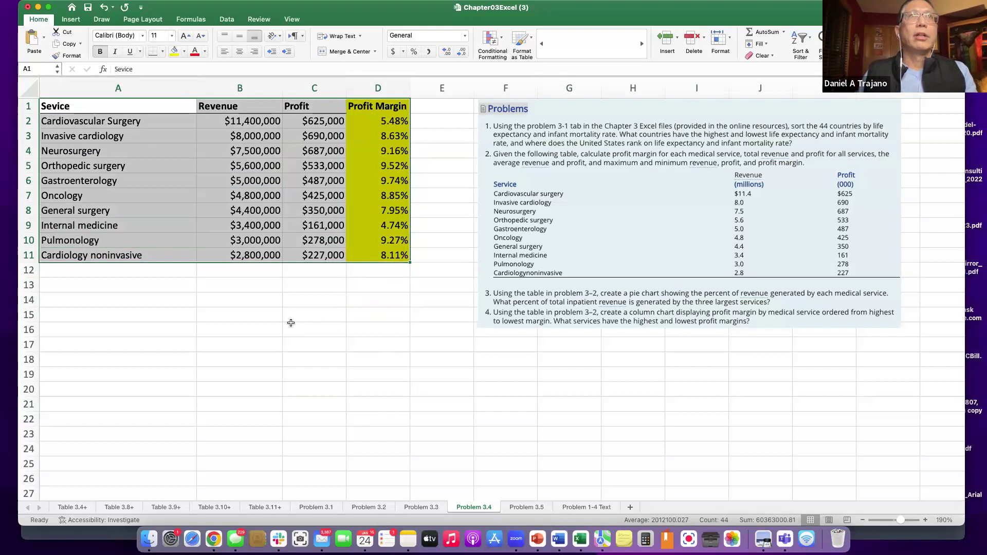
left_click(291, 322)
left_click_drag(119, 108, 116, 250)
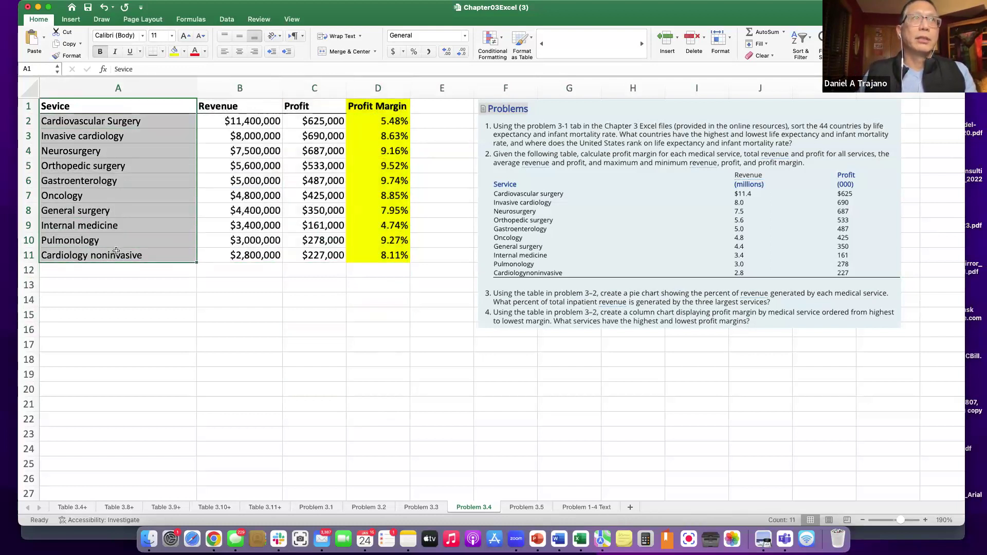
right_click(393, 104)
key("Escape")
left_click_drag(137, 105, 106, 256)
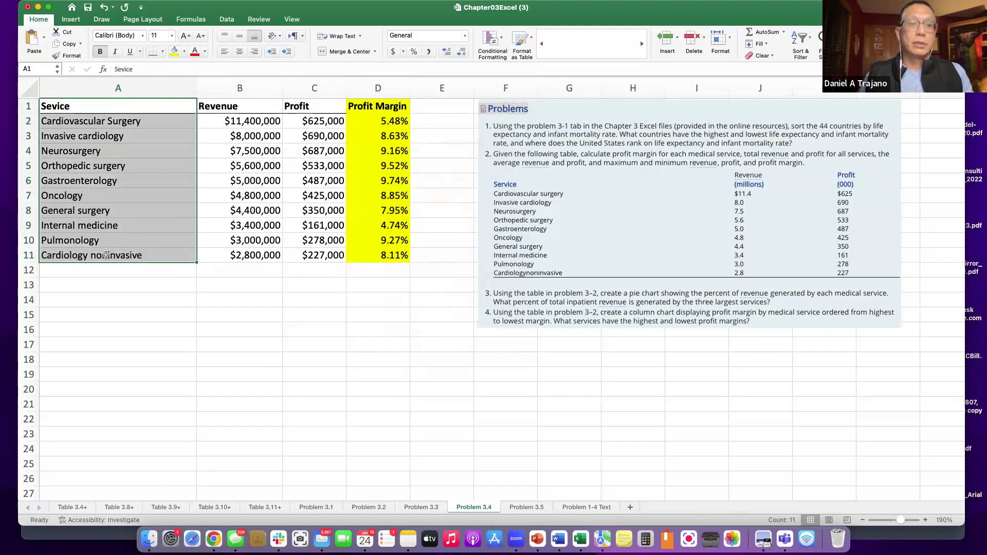
left_click(374, 106, "super")
left_click_drag(374, 106, 385, 255)
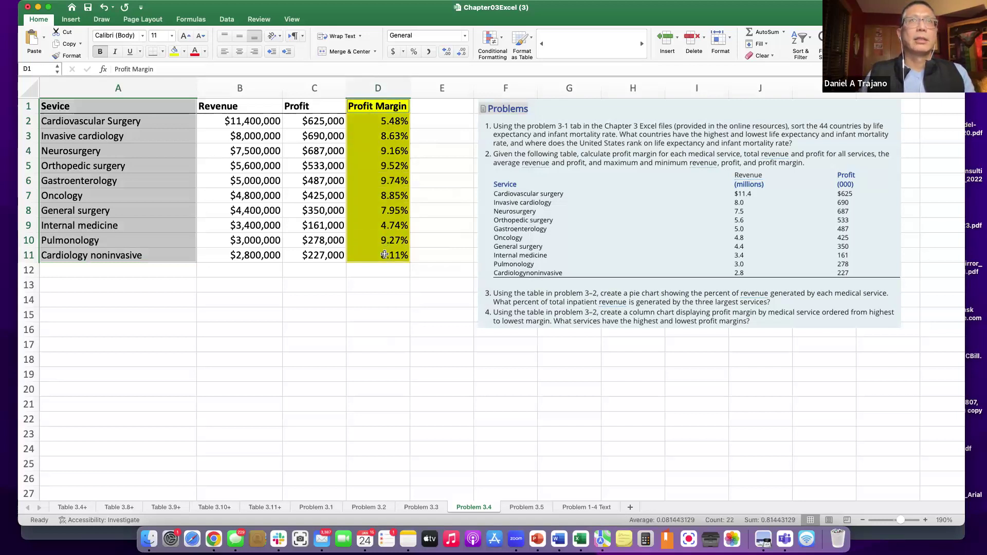
left_click(331, 297)
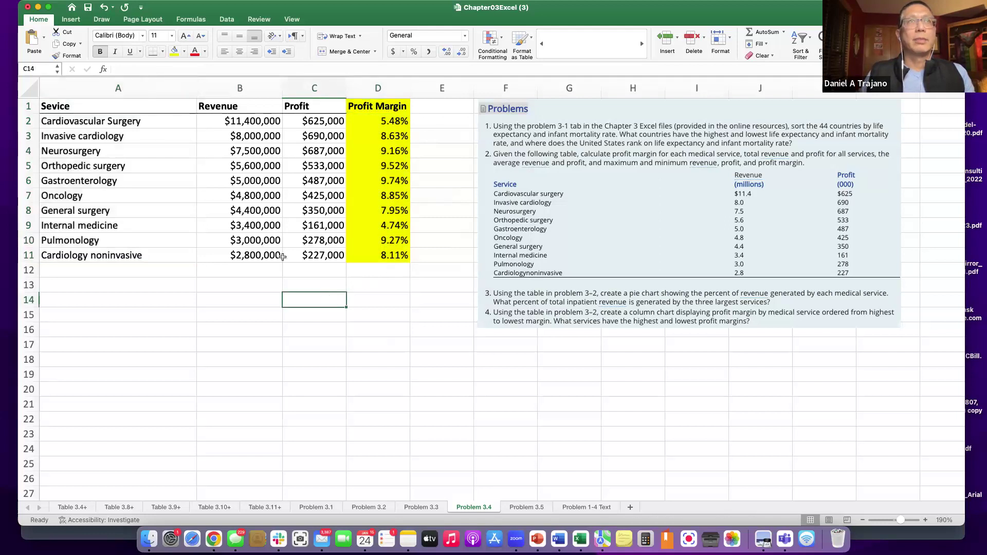
Insert a 2-D clustered column chart from A1:D11 and place it below the services table.
left_click_drag(99, 107, 369, 251)
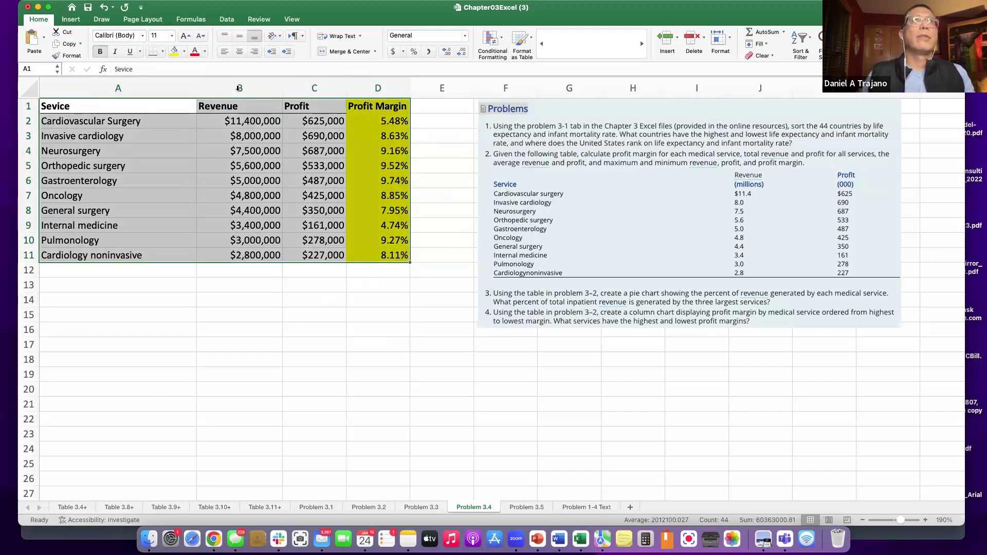
left_click(70, 21)
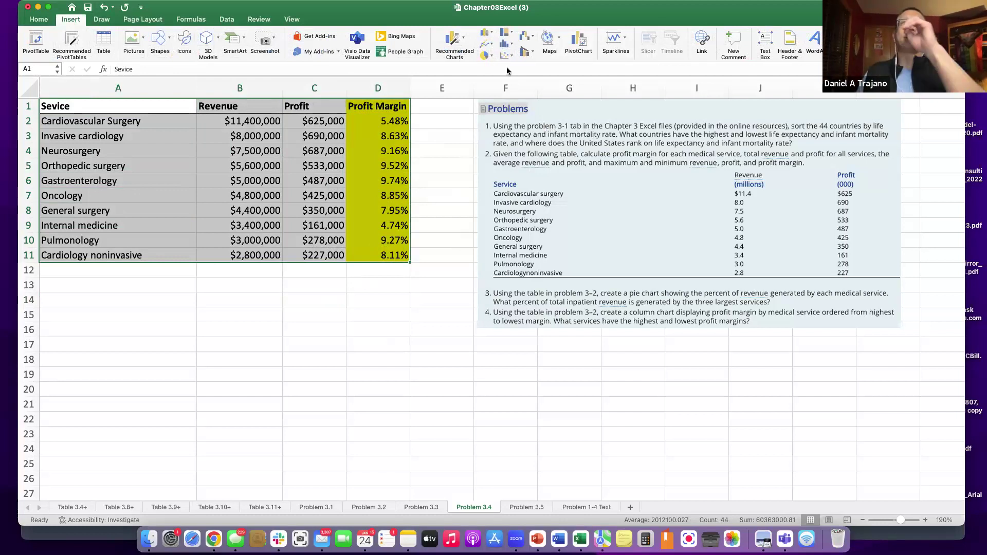
left_click(491, 34)
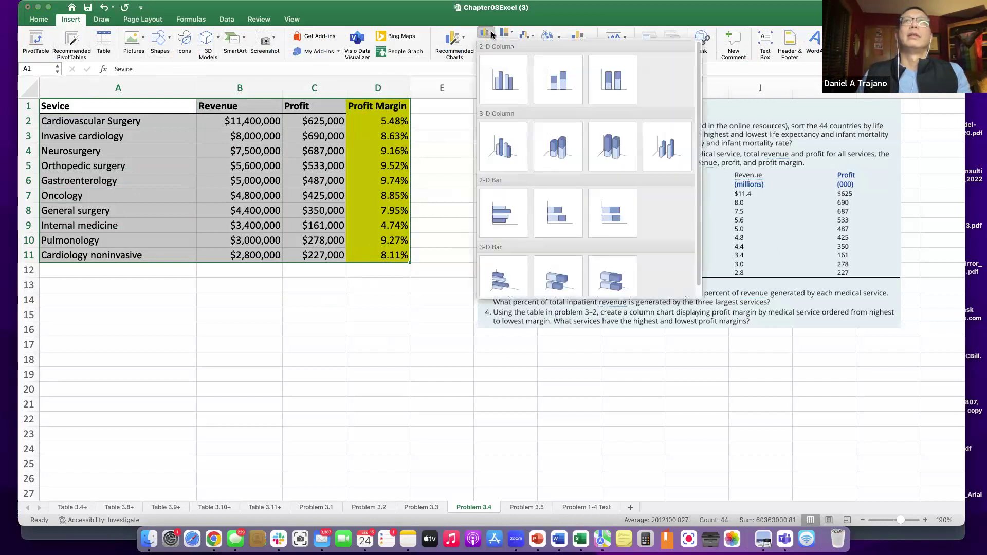
left_click(504, 93)
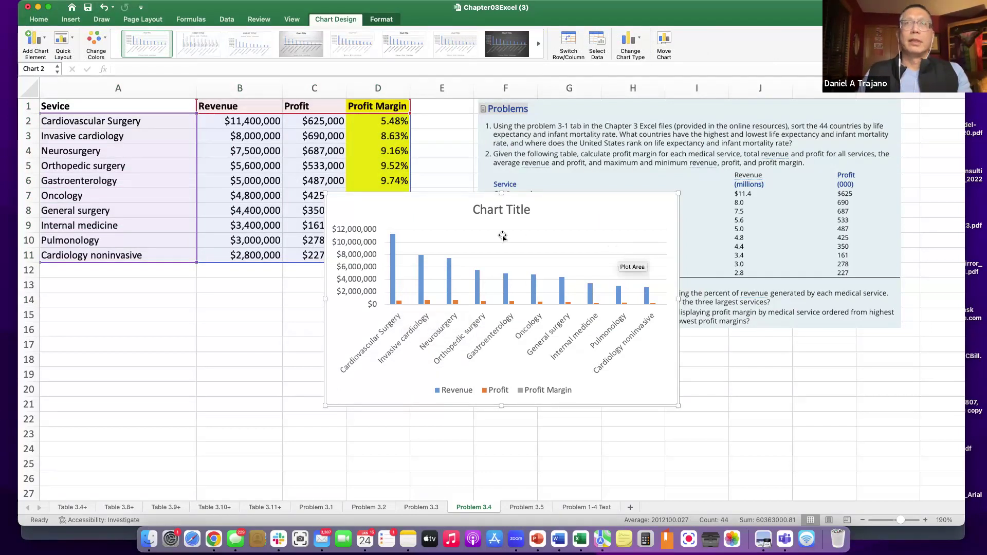
left_click_drag(426, 203, 220, 277)
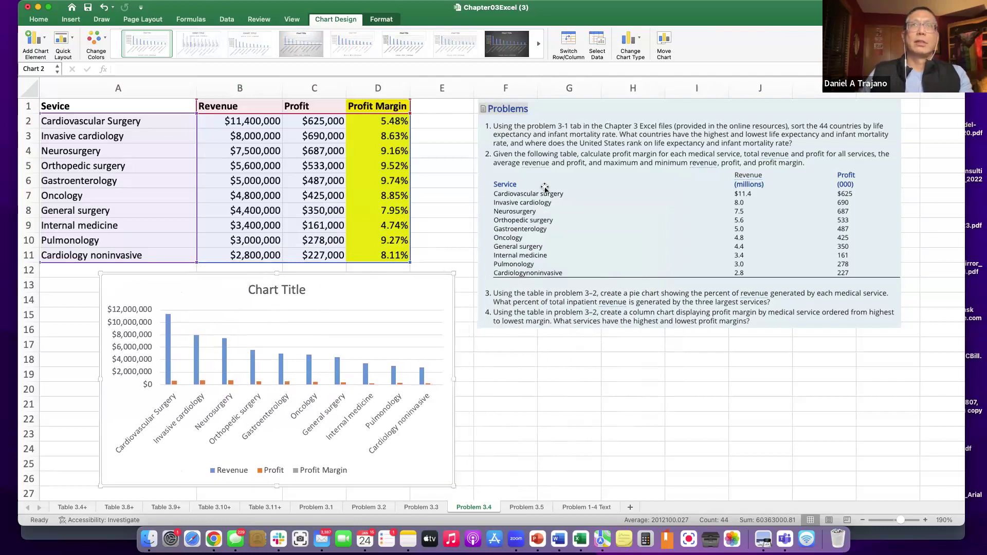
left_click_drag(372, 280, 348, 281)
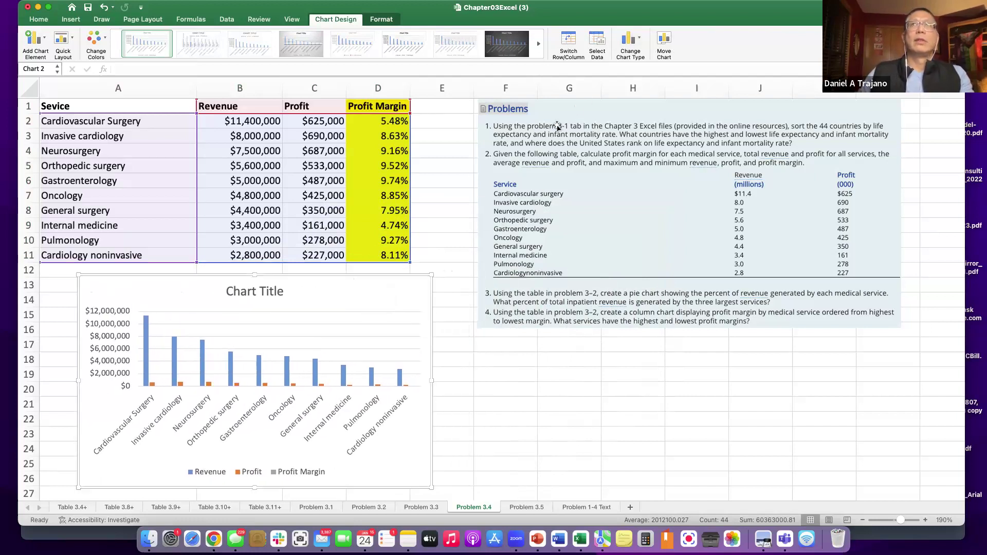
Remove the Revenue and Profit series from the chart's source data, keeping only Profit Margin, and shift the chart slightly sideways below the table.
left_click(597, 40)
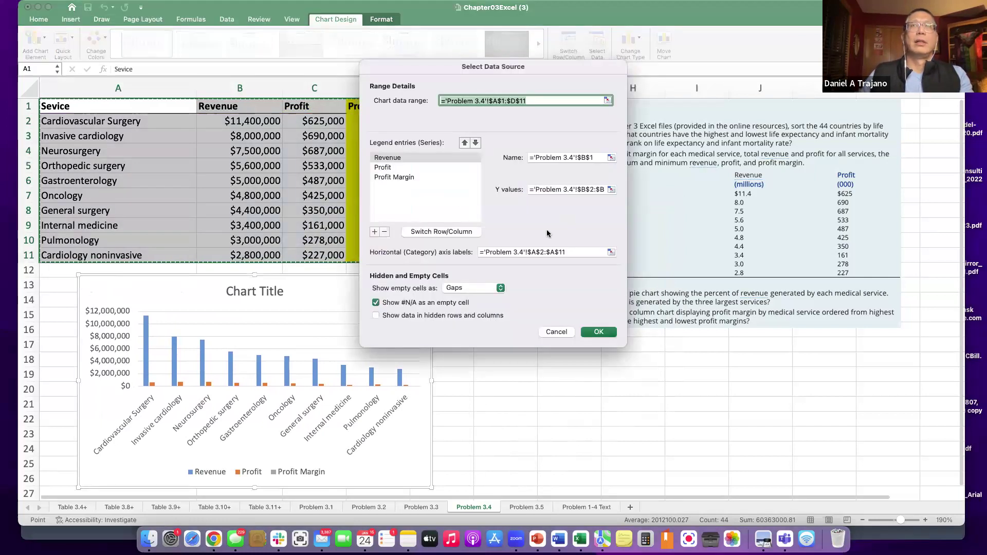
left_click(384, 168)
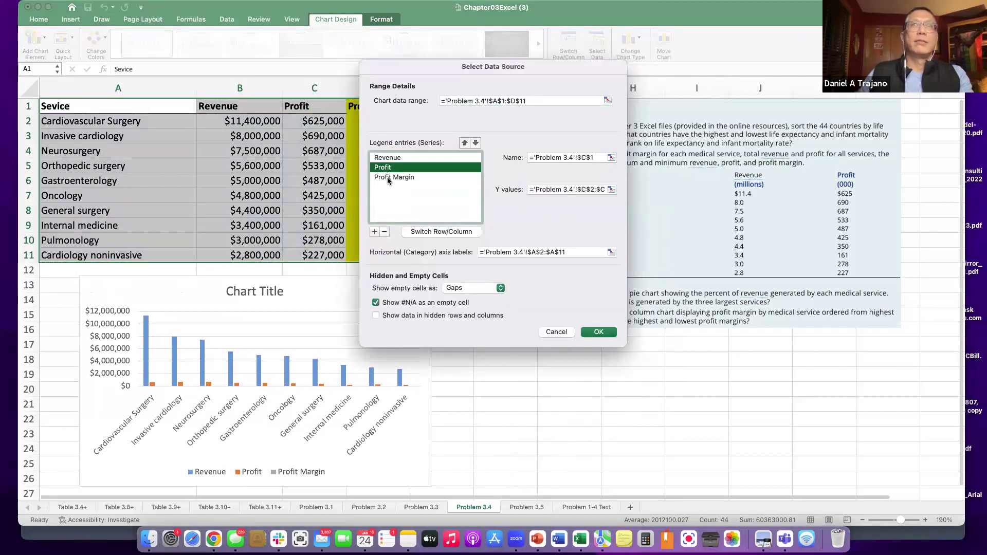
left_click(388, 177)
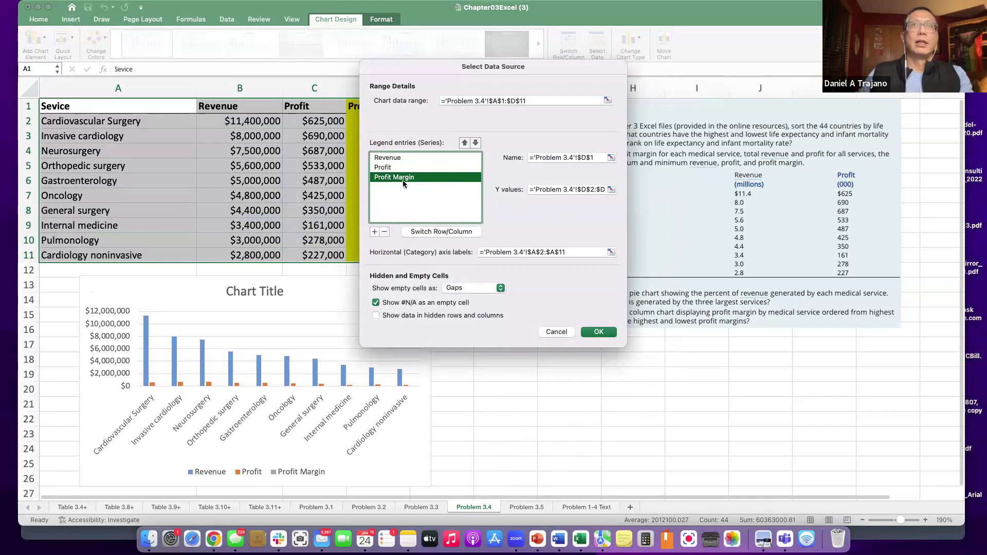
left_click(391, 158)
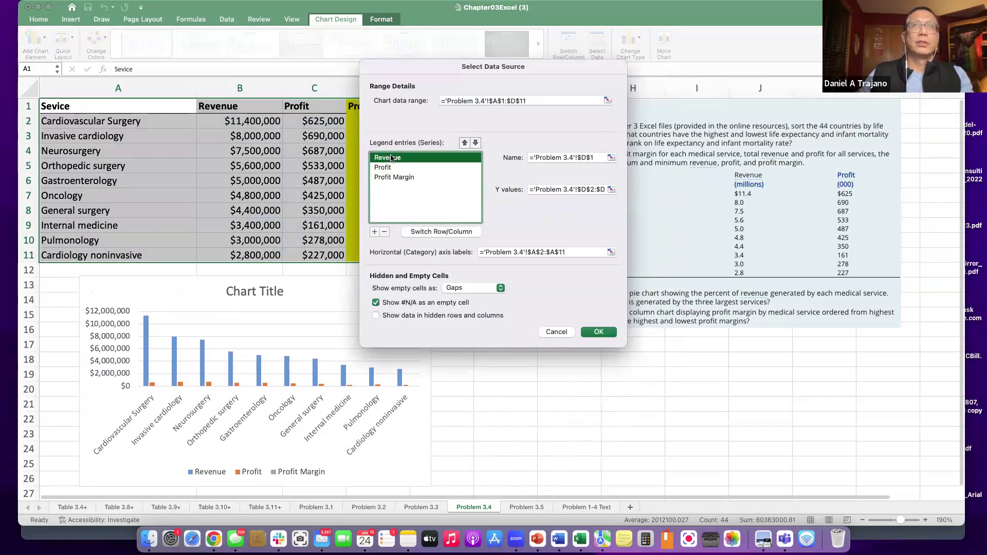
left_click(384, 232)
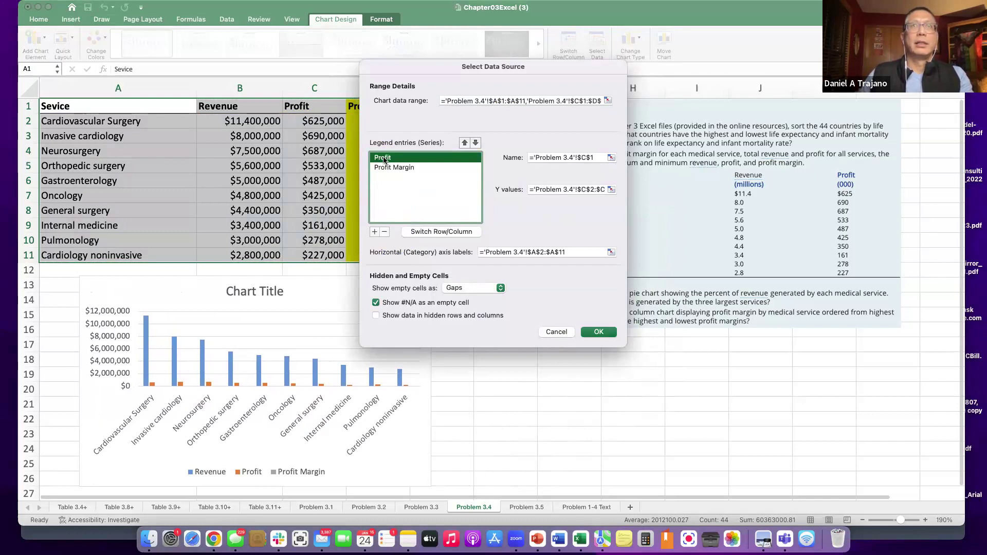
left_click(385, 233)
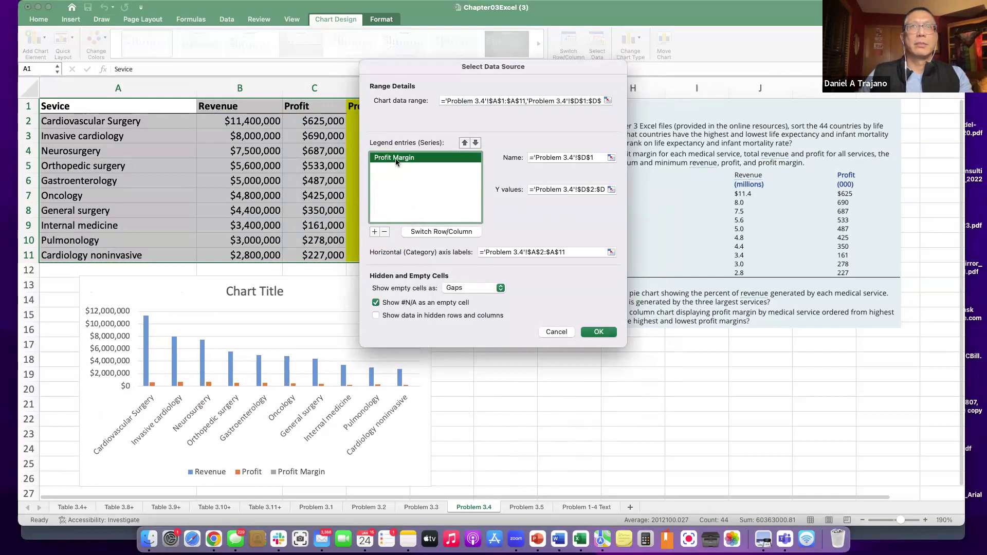
left_click(599, 332)
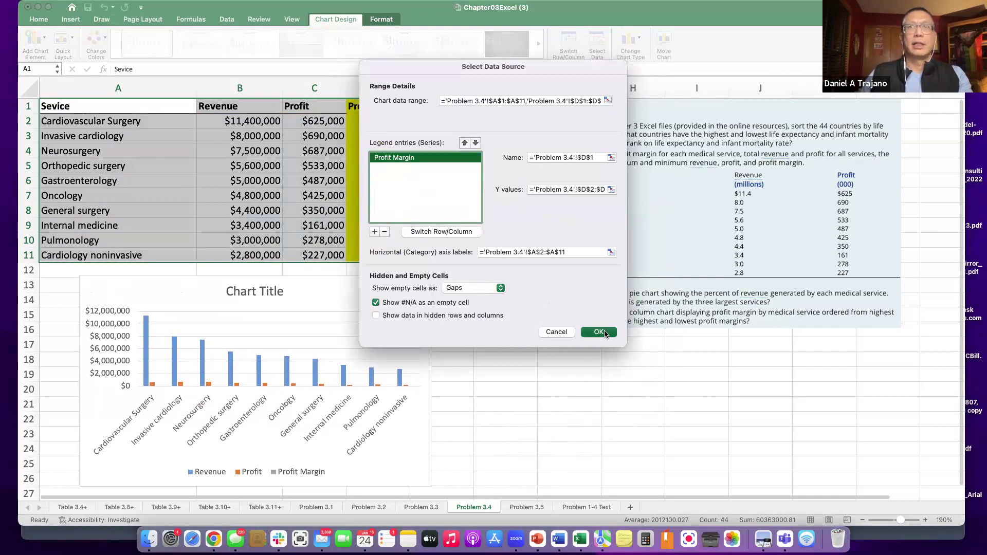
left_click_drag(373, 299, 387, 300)
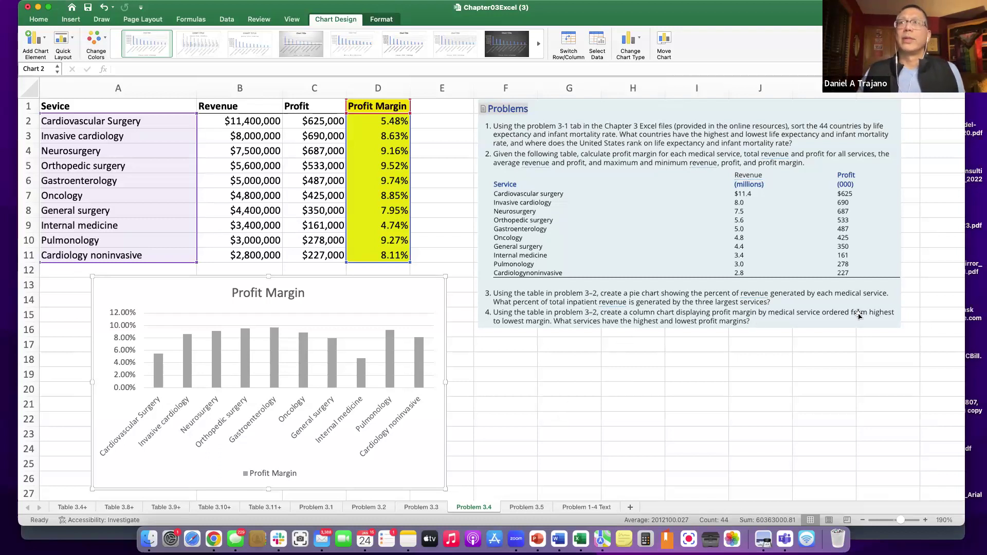
left_click(714, 417)
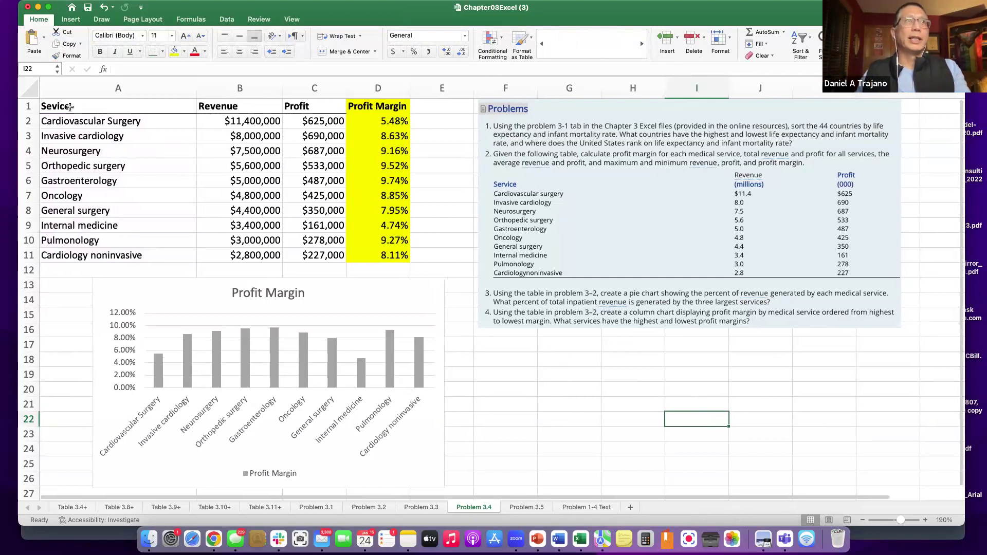
Add filter controls to the header row of the services table, A1:D11.
left_click_drag(69, 106, 370, 256)
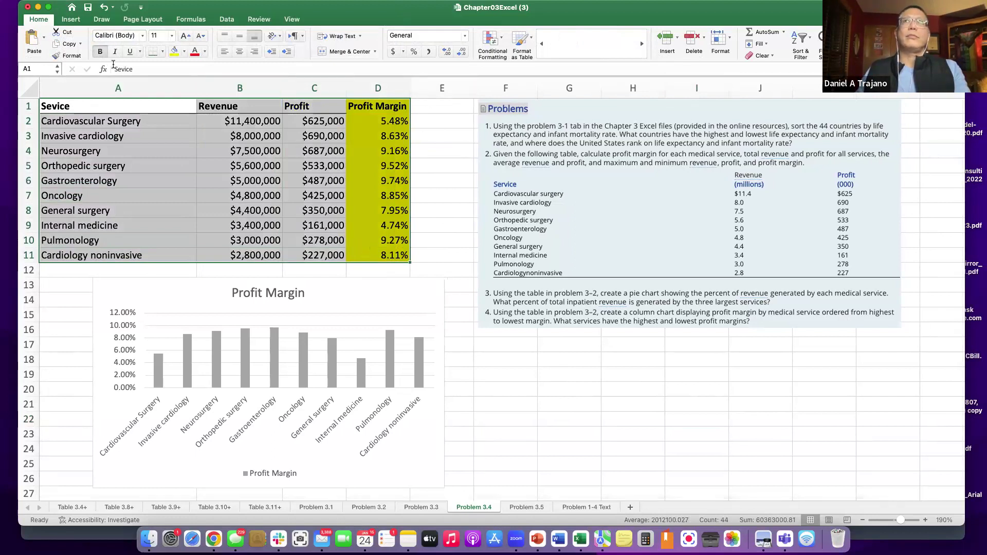
left_click(227, 21)
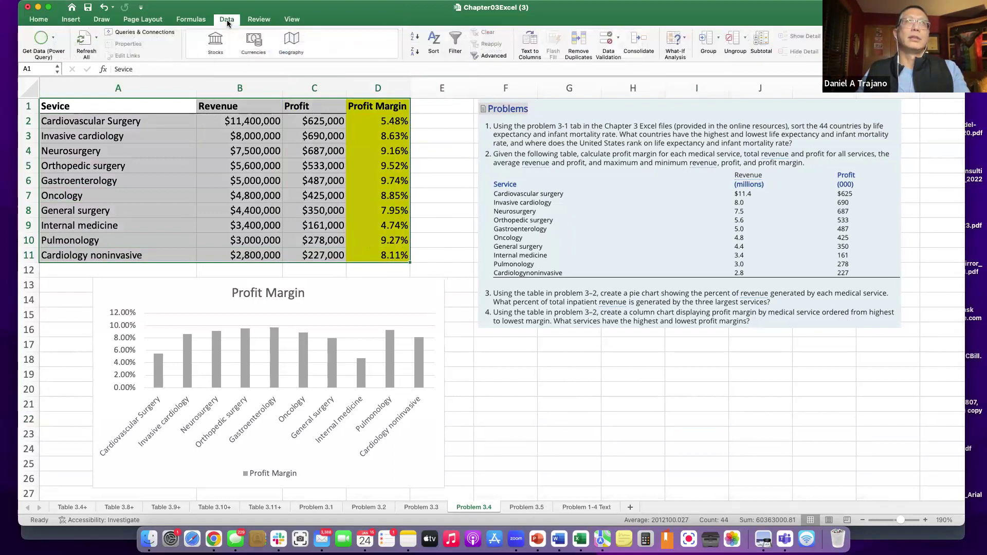
left_click(457, 40)
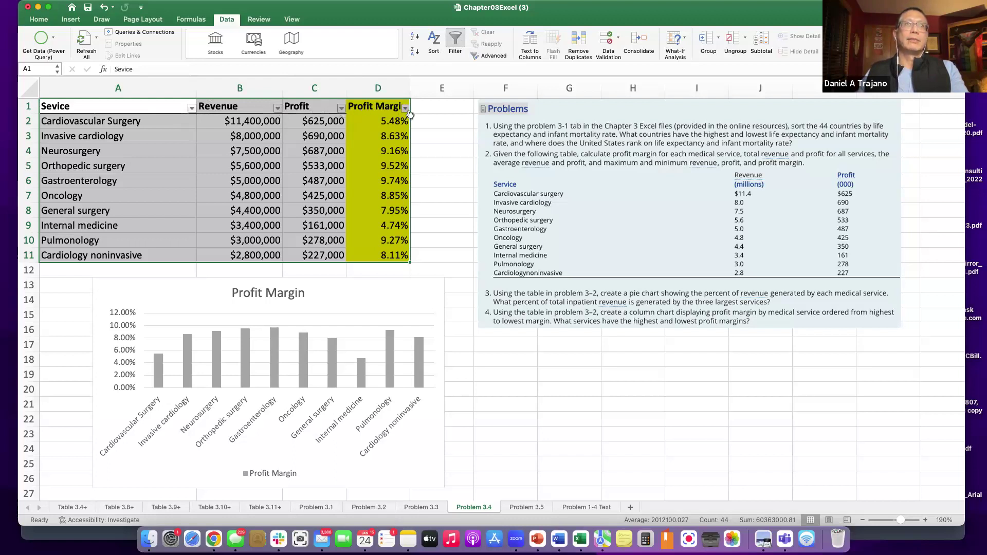
left_click(441, 180)
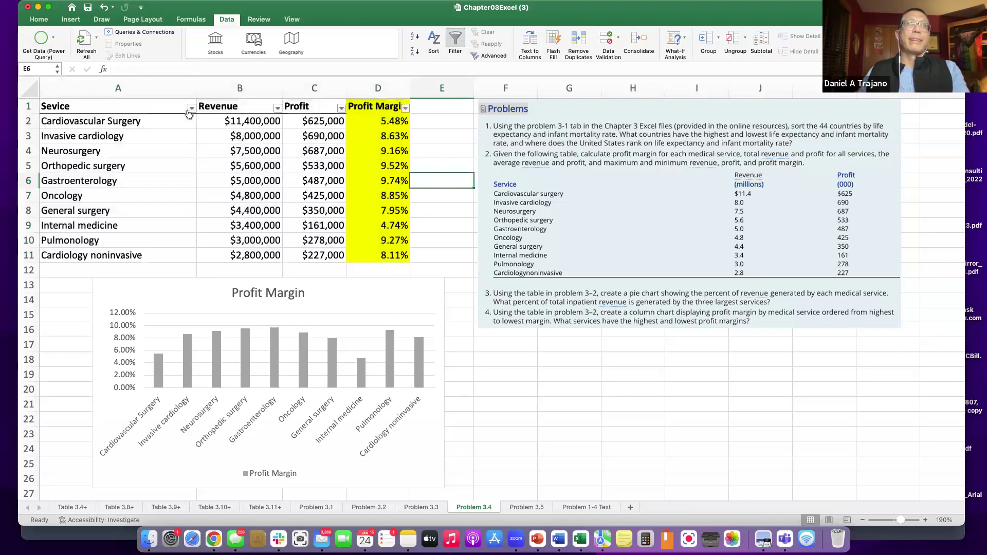
Try sorting the services table by Revenue, first in ascending and then in descending order.
left_click(278, 108)
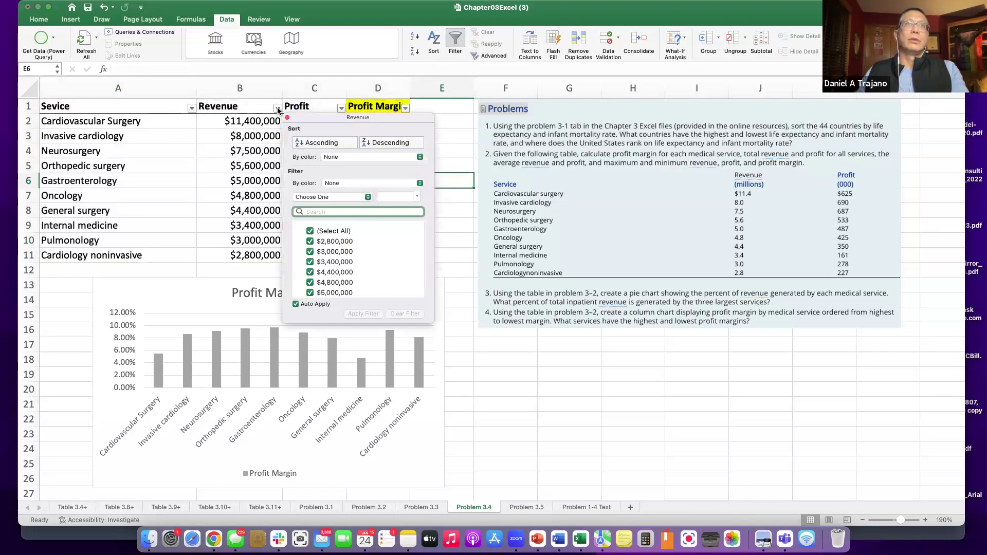
left_click(318, 144)
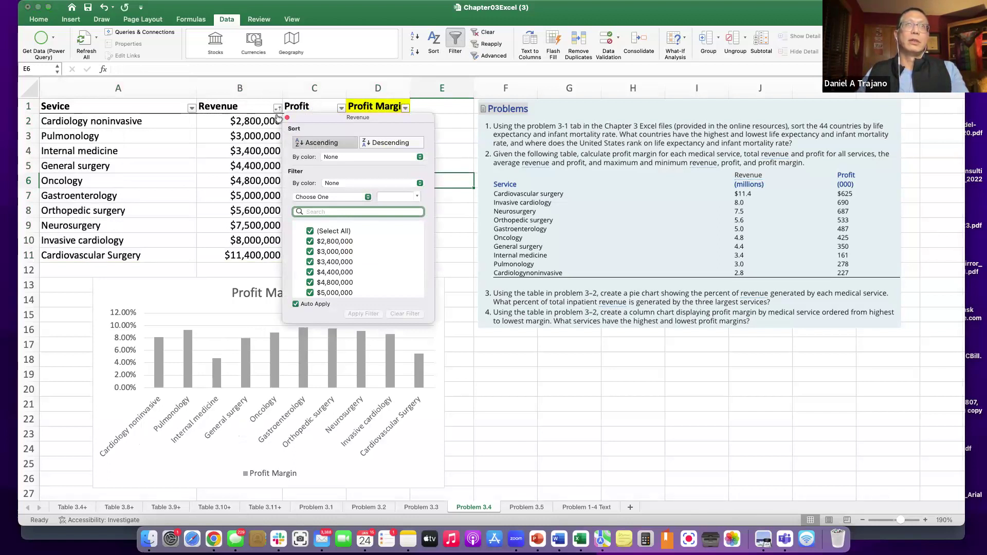
left_click(401, 145)
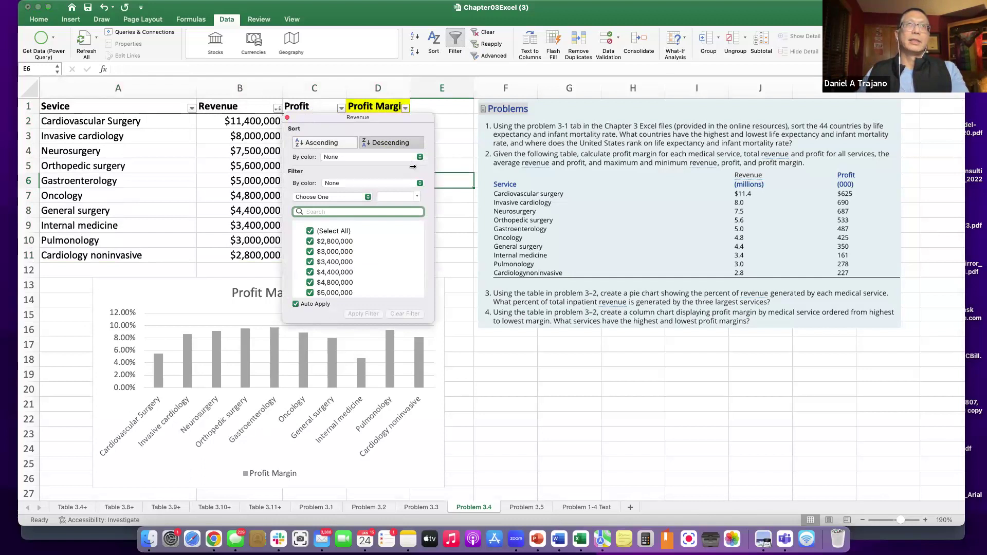
left_click(458, 125)
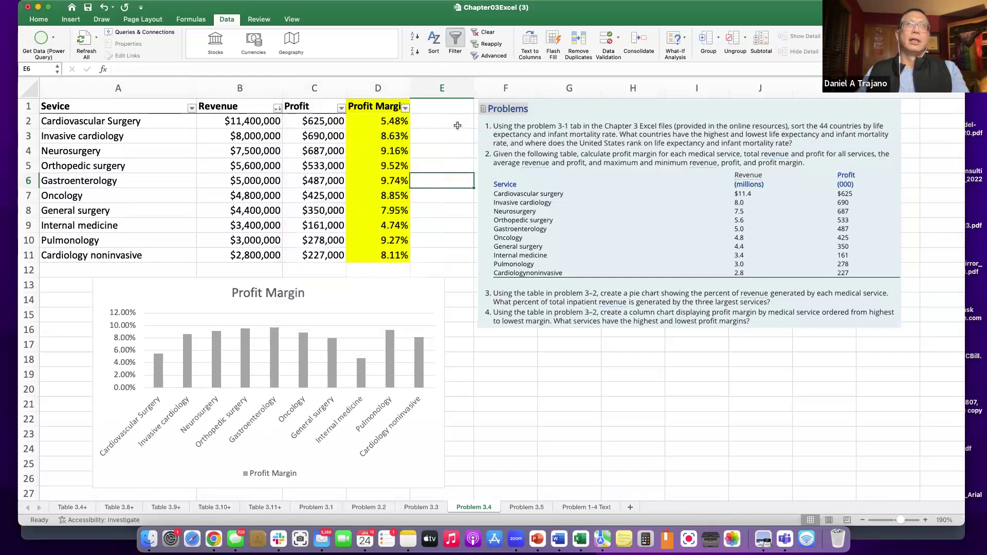
Sort the services table by Profit Margin in descending order.
left_click(405, 108)
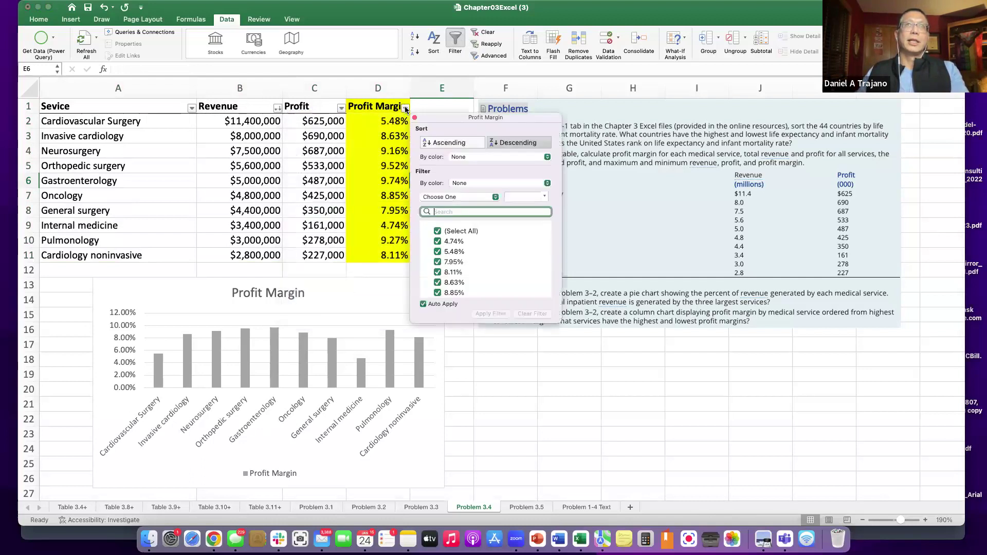
left_click(507, 142)
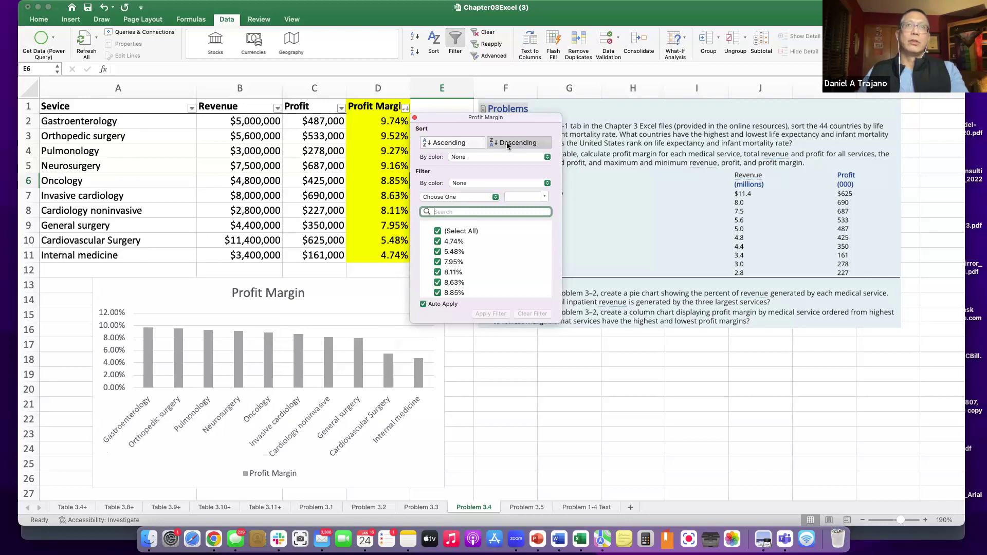
left_click(625, 387)
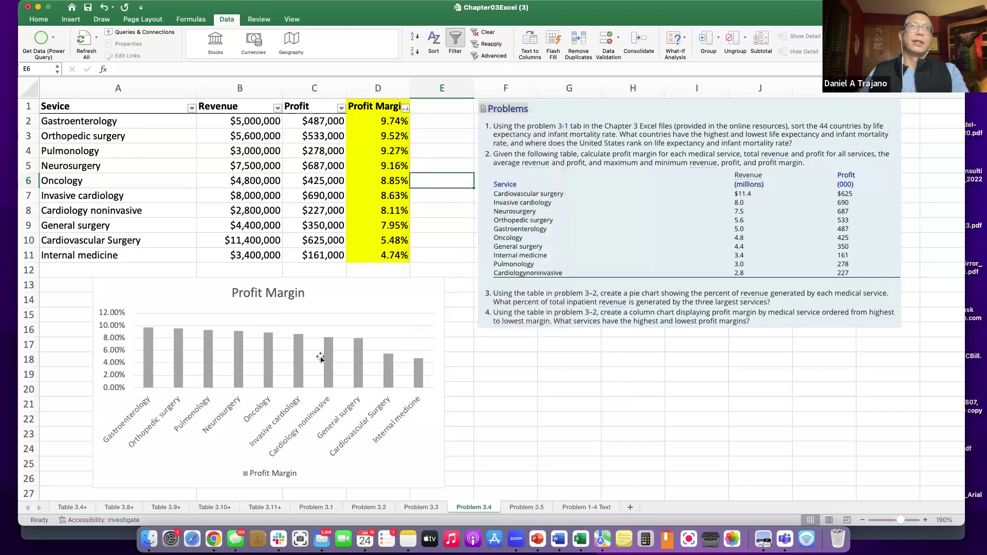
Recolour the Profit Margin chart's columns blue by applying the second Colorful palette.
left_click_drag(65, 107, 379, 254)
left_click(359, 374)
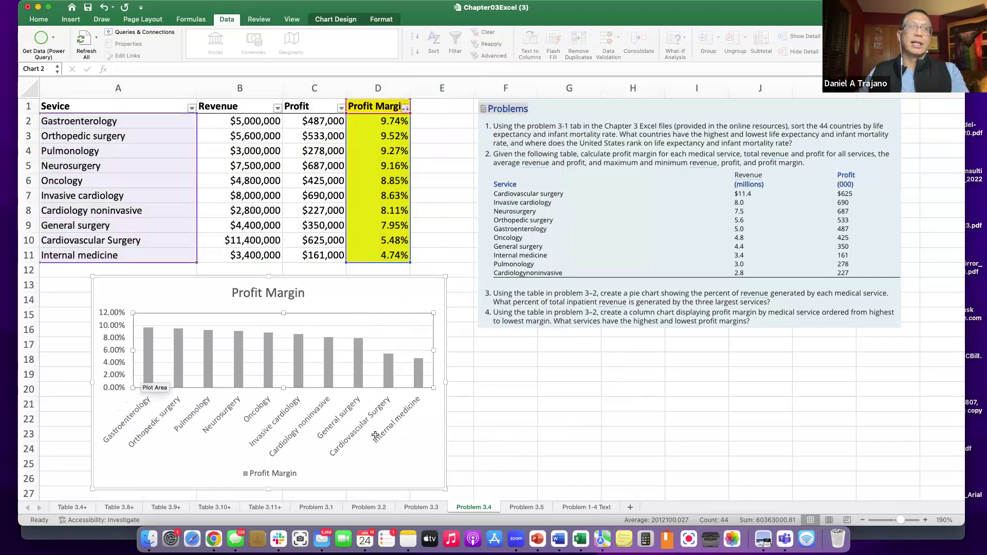
left_click(414, 414)
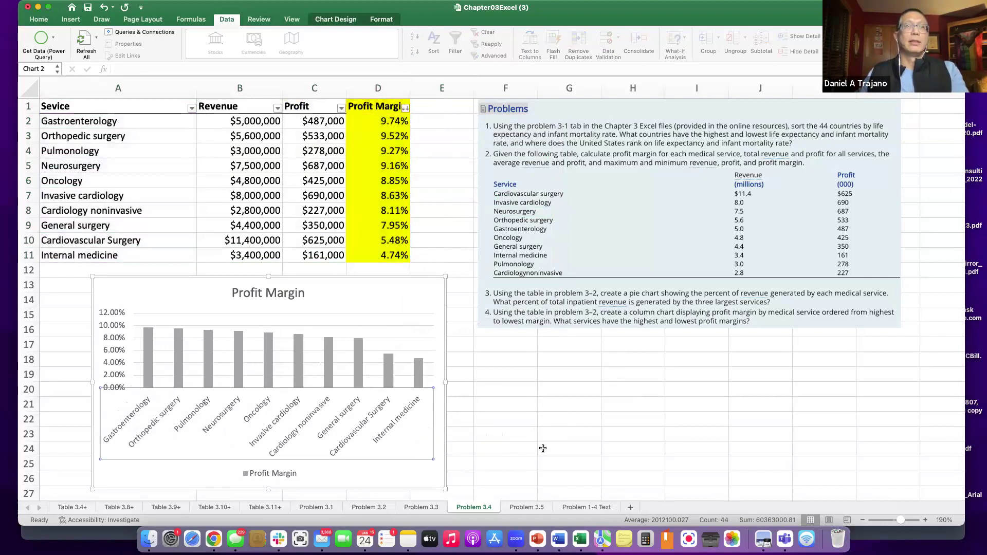
left_click(192, 286)
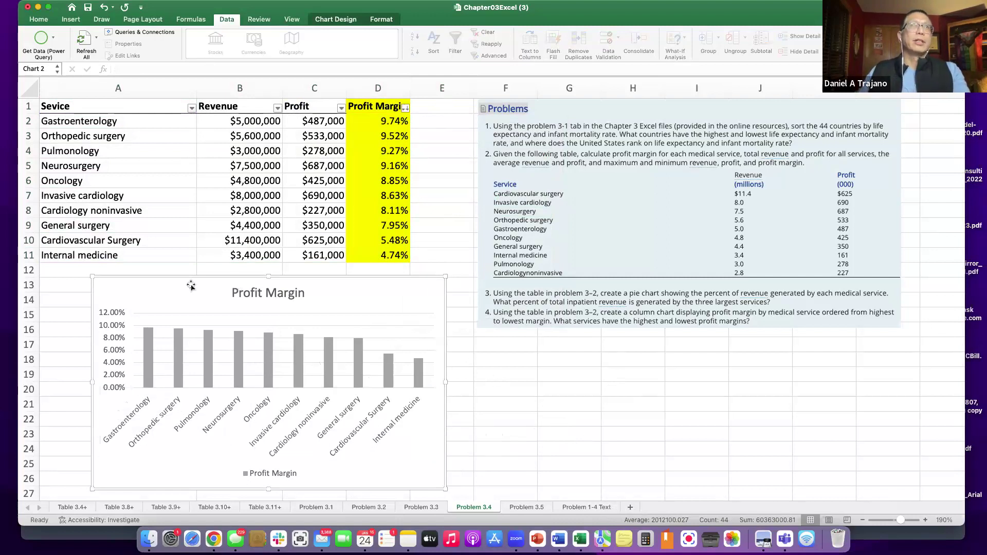
left_click(75, 20)
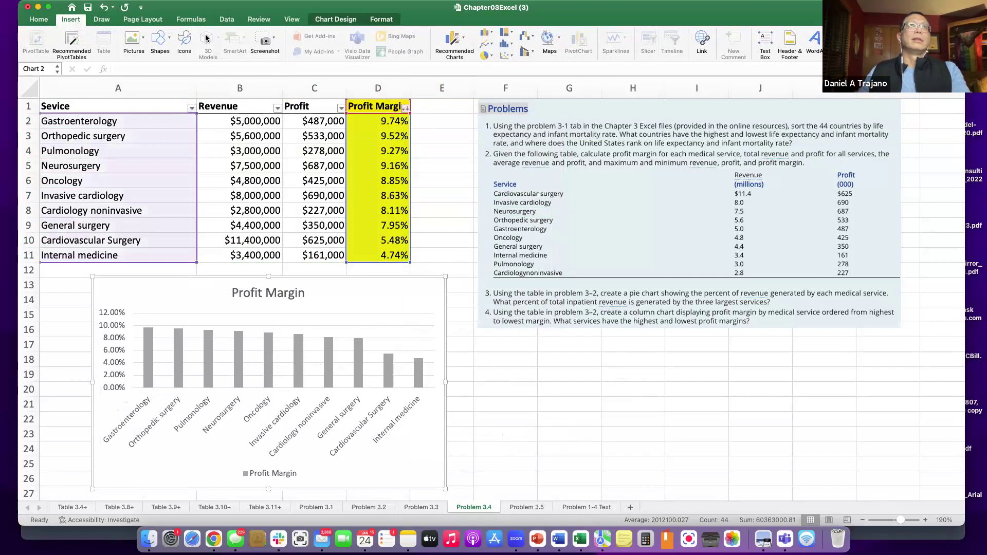
left_click(324, 20)
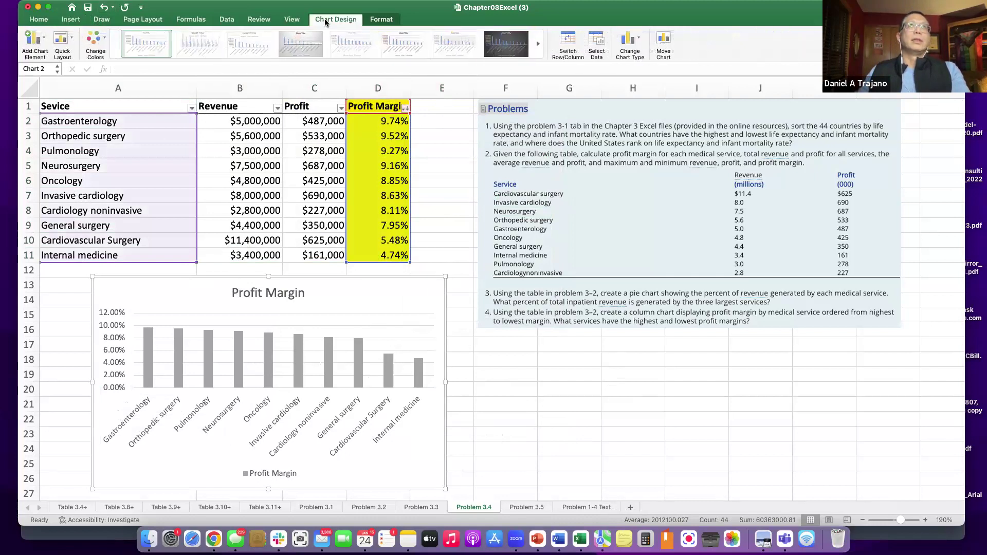
left_click(93, 41)
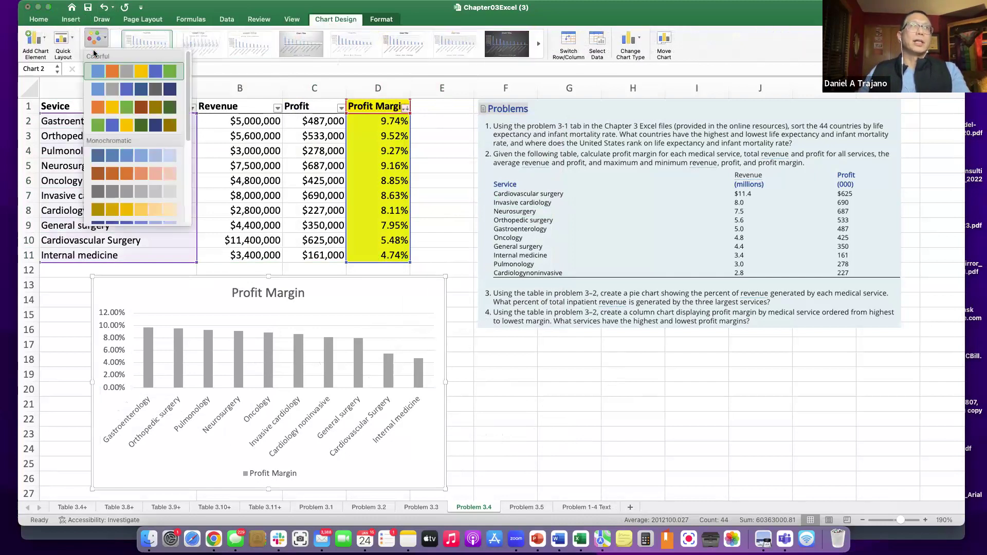
left_click(105, 94)
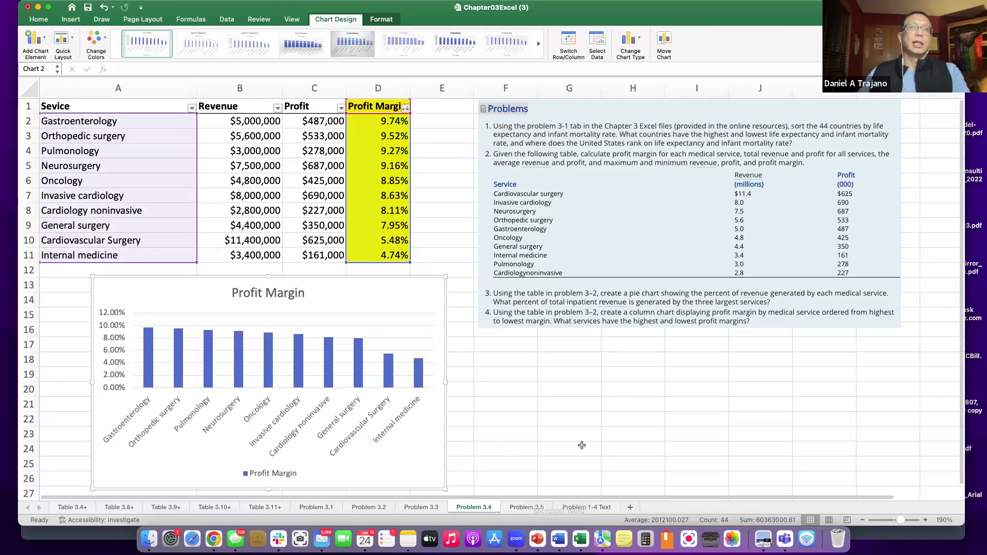
Delete the legend below the Profit Margin chart's category axis.
left_click(178, 419)
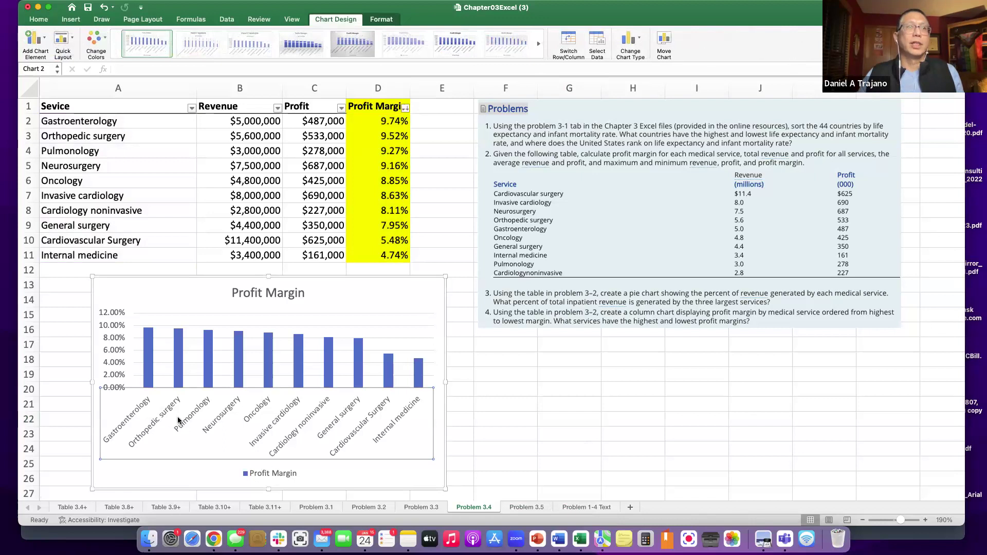
left_click(113, 326)
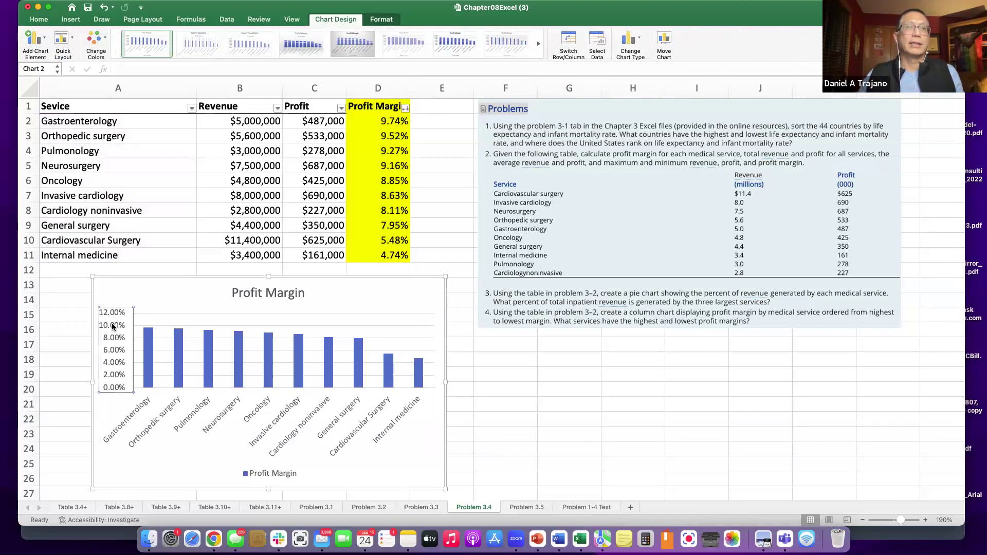
left_click(277, 474)
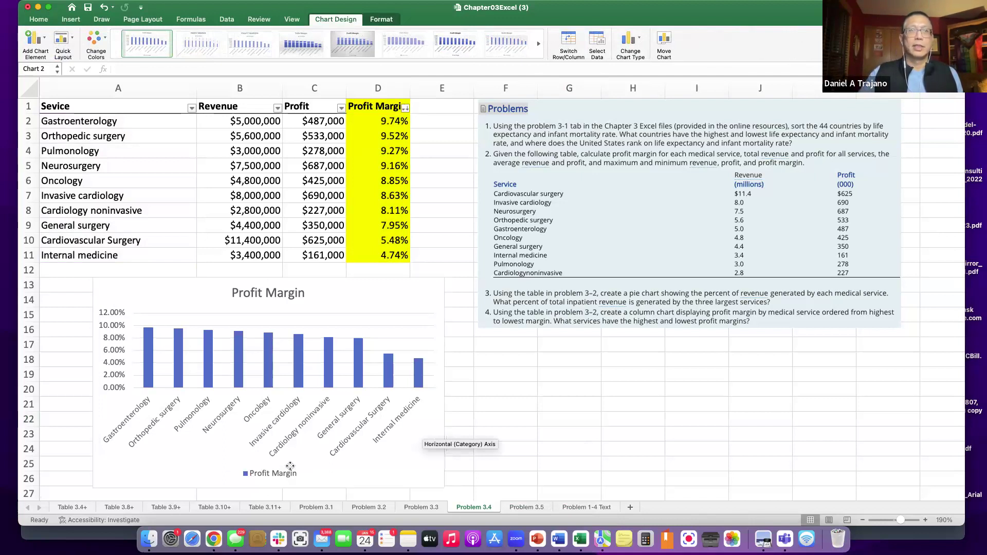
key("Delete")
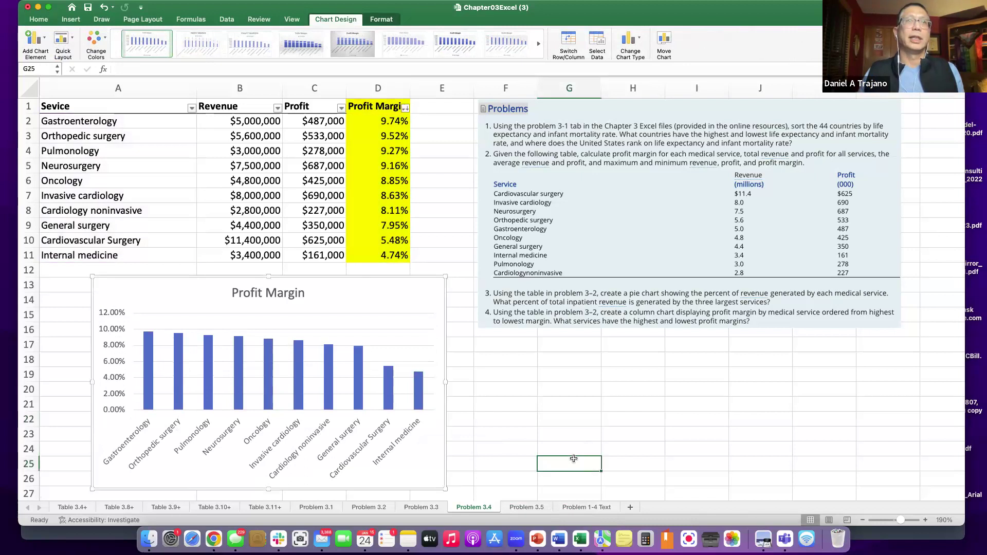
left_click(574, 459)
Extend the chart title to read "Profit Margin By Service".
left_click(282, 298)
left_click(302, 293)
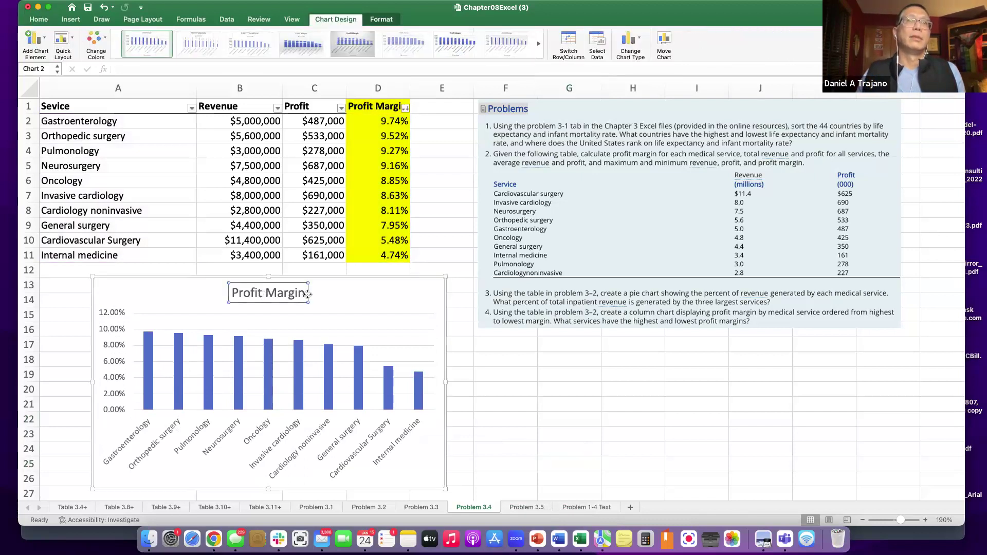
type("By Service")
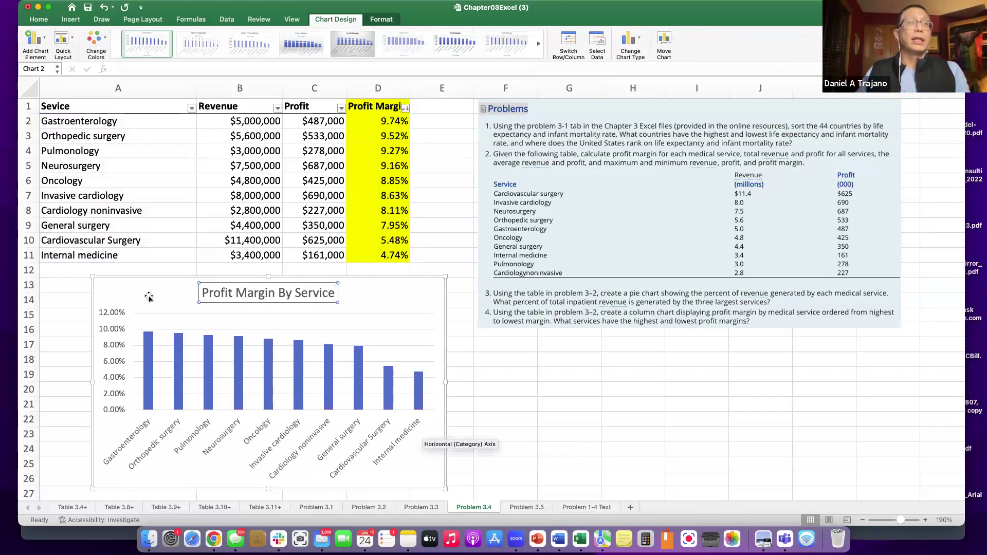
Add data labels to the Profit Margin columns in the chart.
left_click(148, 356)
left_click(148, 356)
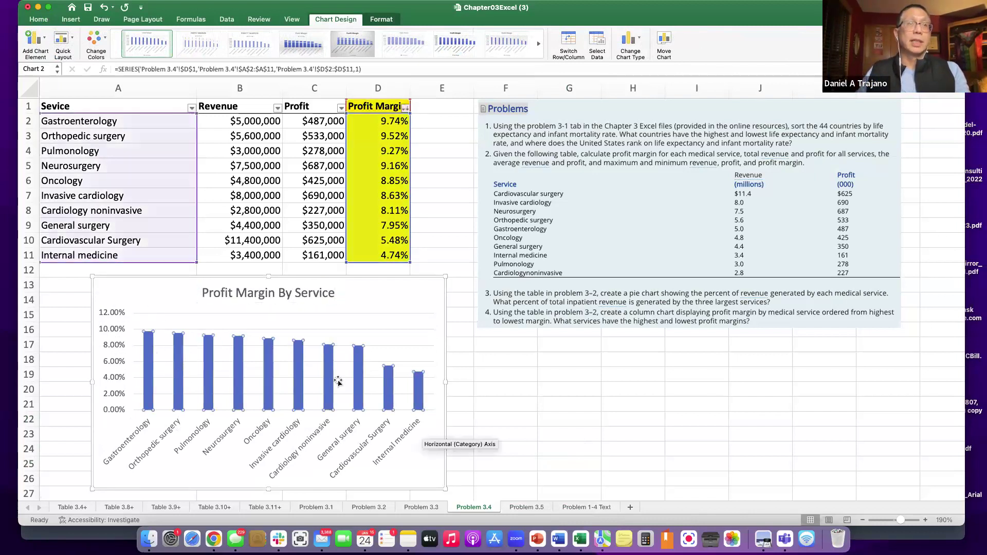
right_click(150, 357)
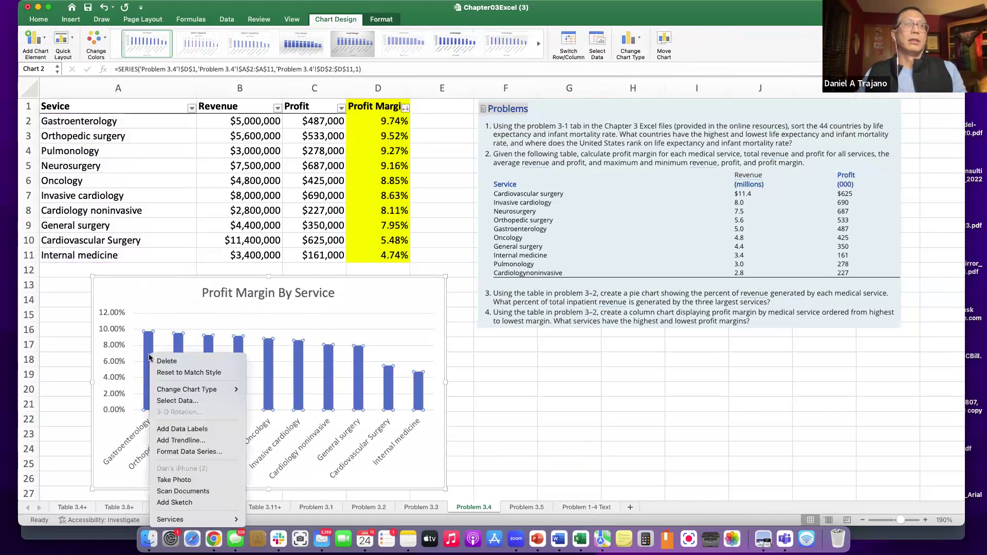
left_click(173, 434)
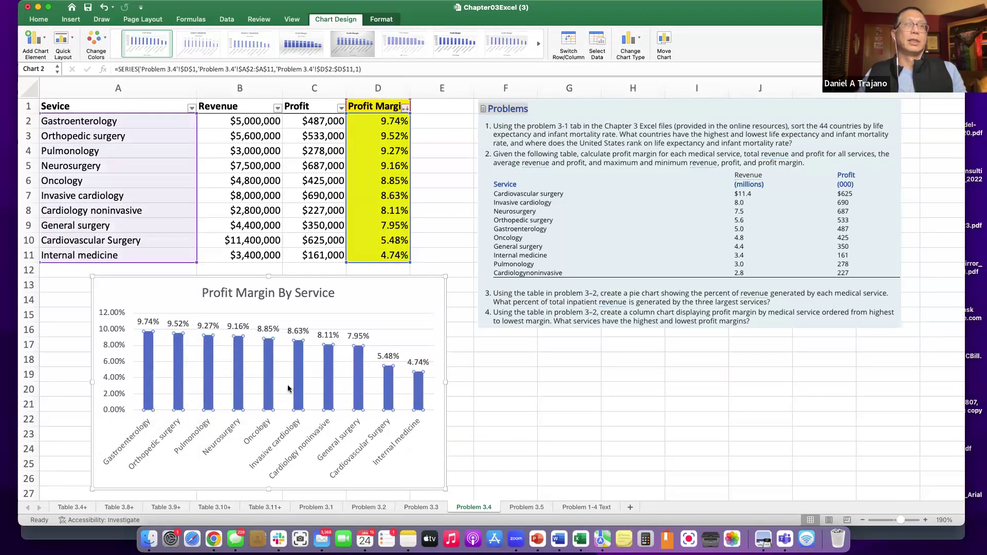
left_click(560, 382)
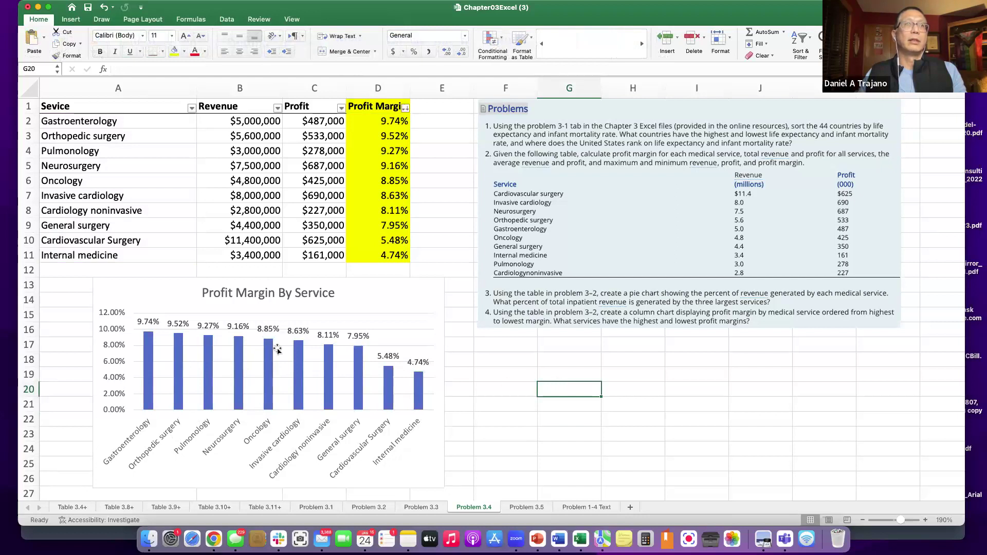
Move the chart slightly up and to the left so it sits directly beneath the services table.
mouse_move(147, 338)
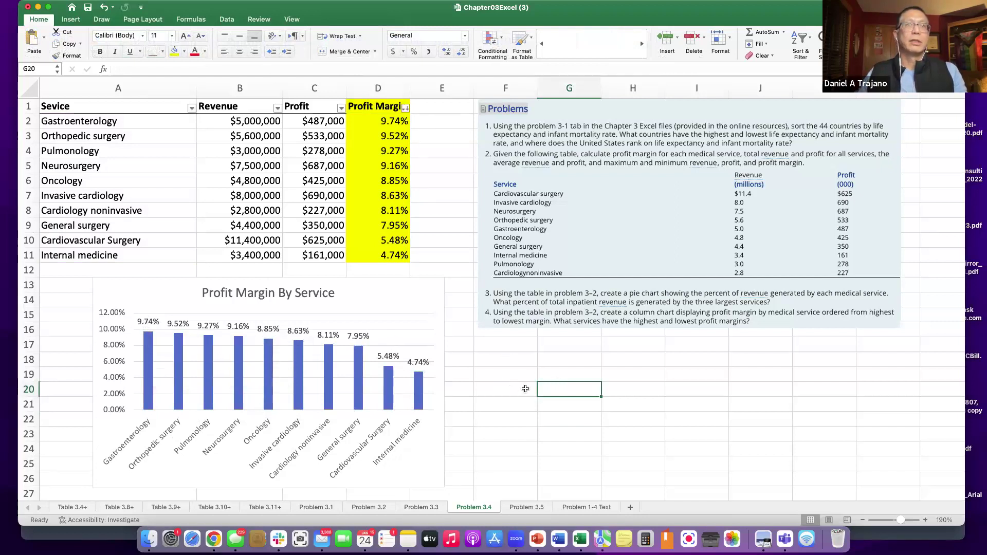
left_click(520, 360)
left_click(565, 435)
left_click_drag(409, 286, 366, 277)
left_click(598, 388)
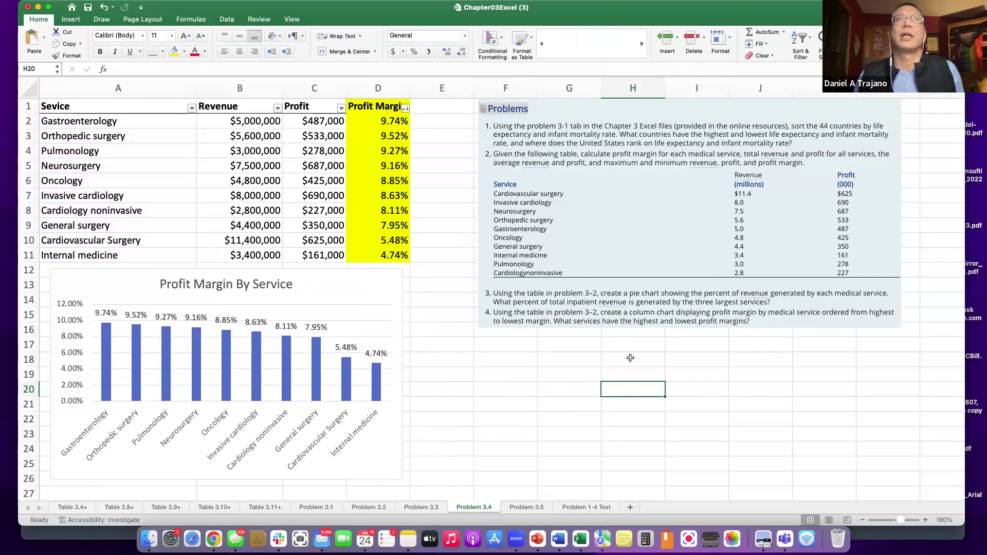
Examine the sorted service names to identify which services have the highest and lowest profit margins.
left_click(476, 375)
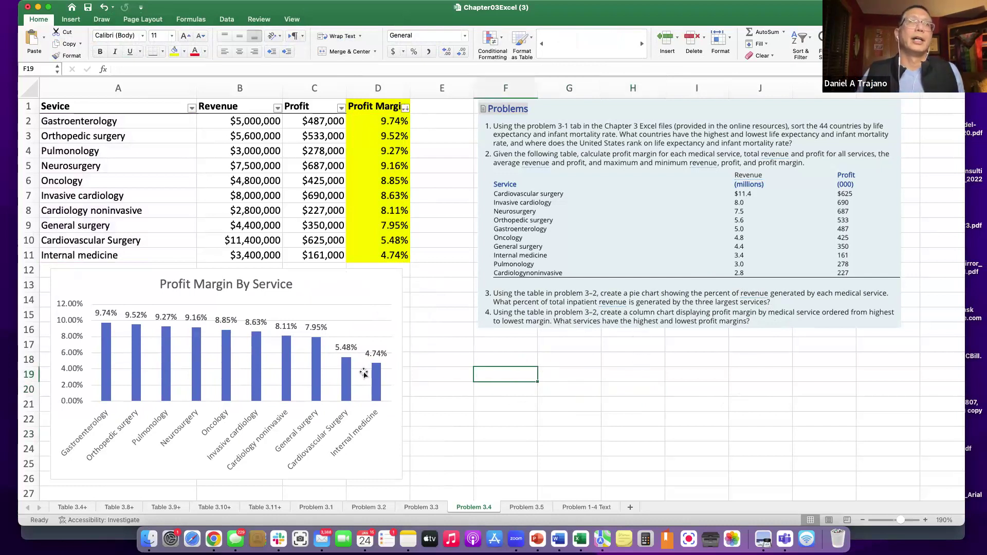
left_click(108, 125)
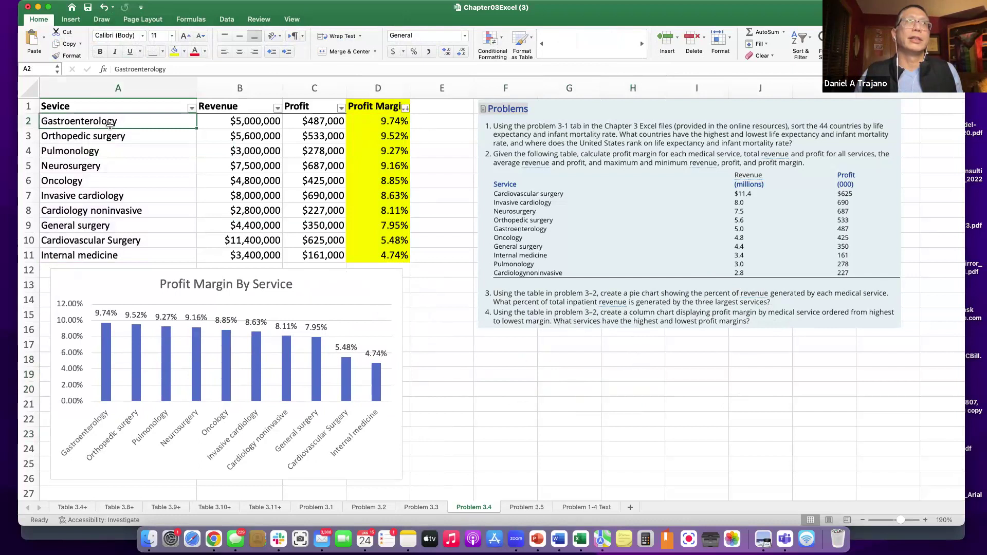
left_click_drag(101, 142, 102, 149)
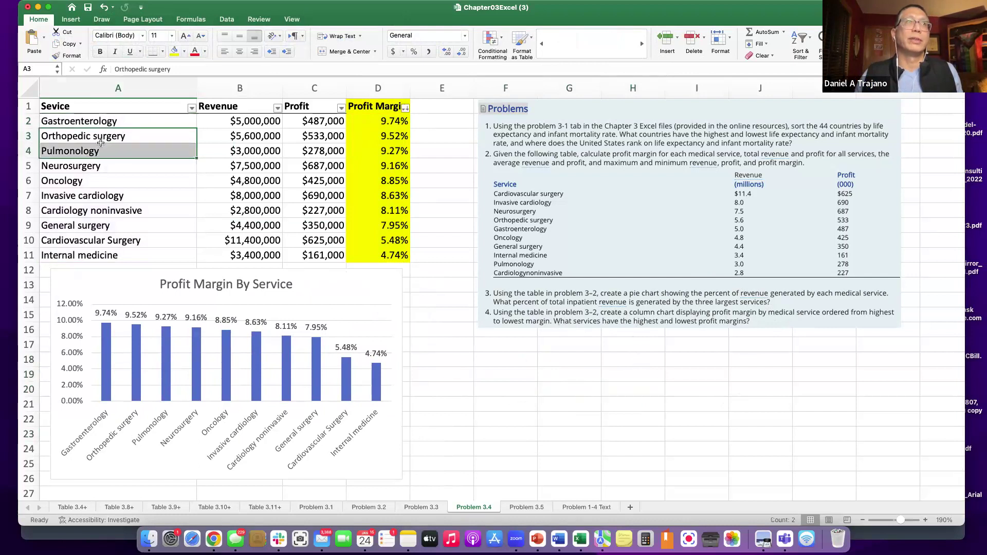
left_click(100, 241)
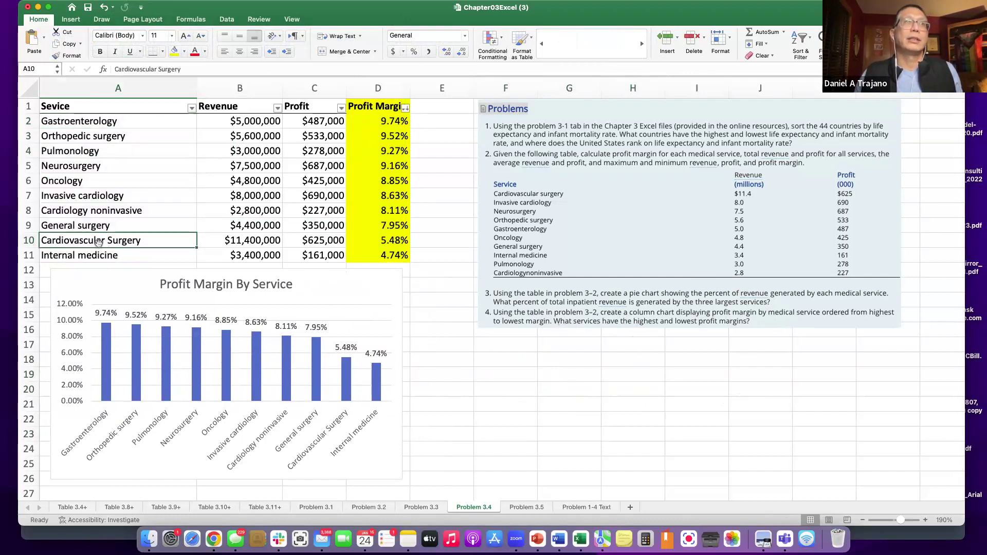
left_click(92, 256)
left_click(607, 419)
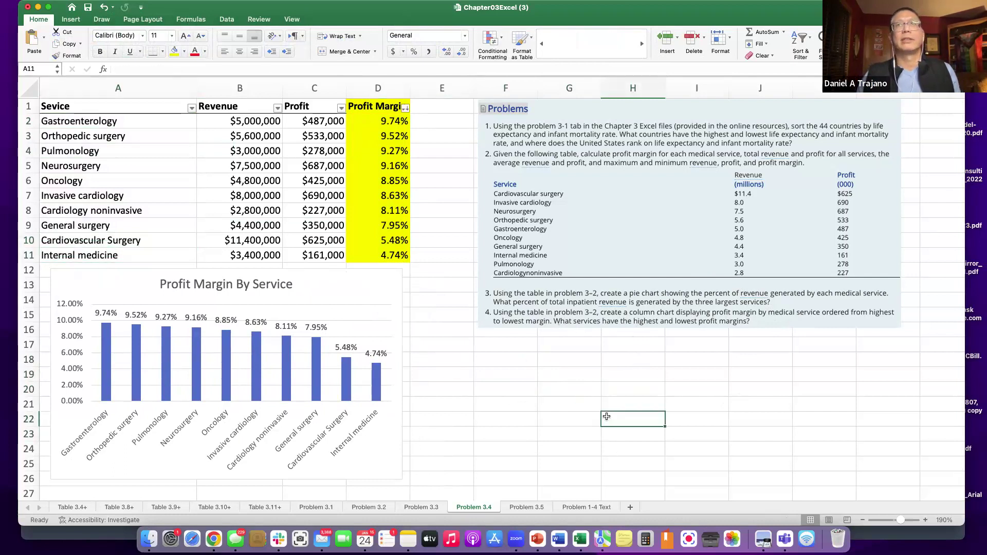
Draw a text box beneath the Problems text, spanning about rows 17 to 22 from column F into column L.
left_click(73, 21)
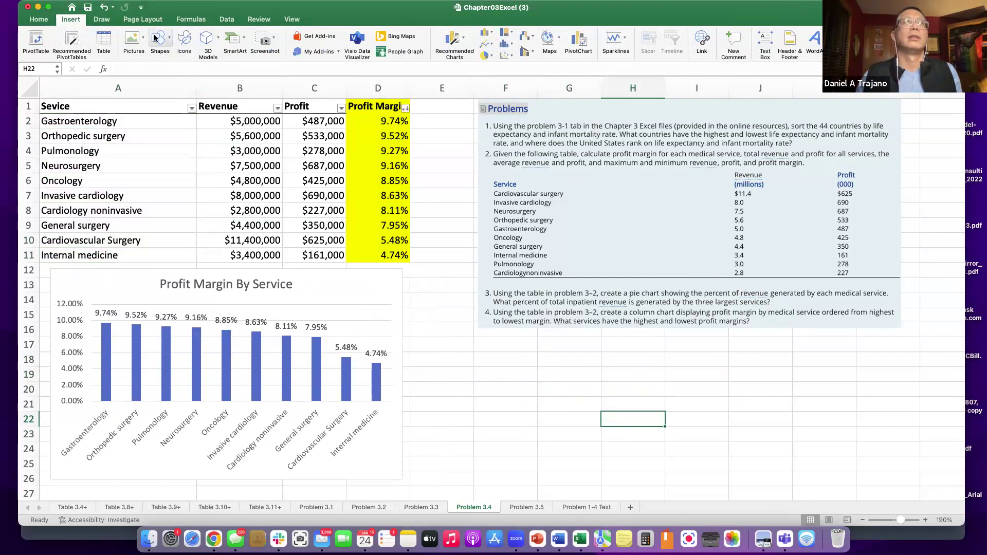
left_click(40, 21)
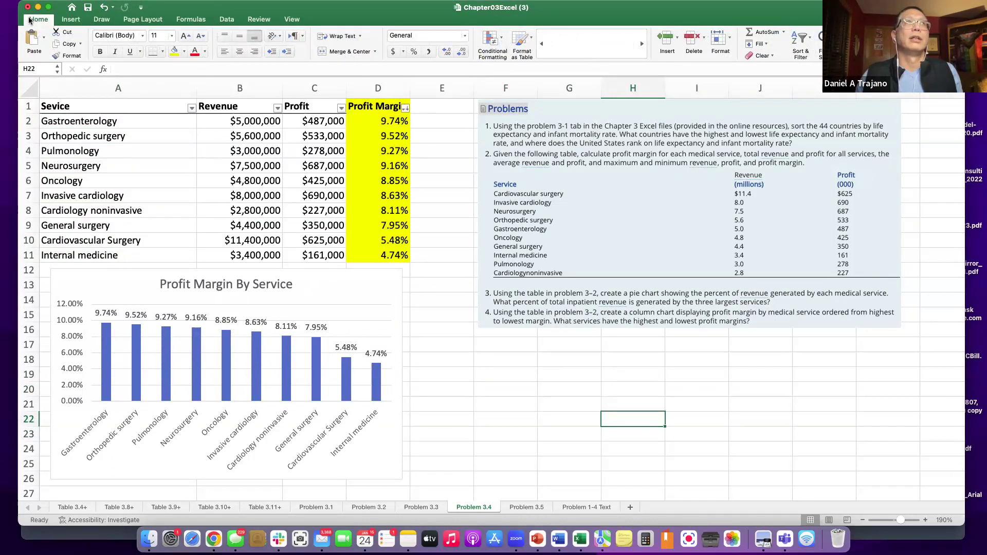
left_click(70, 20)
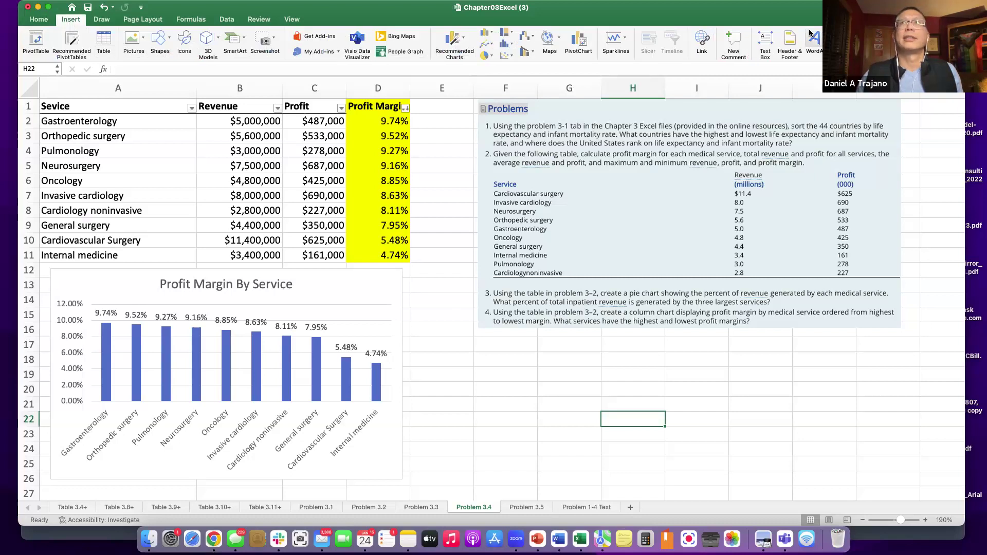
left_click(764, 44)
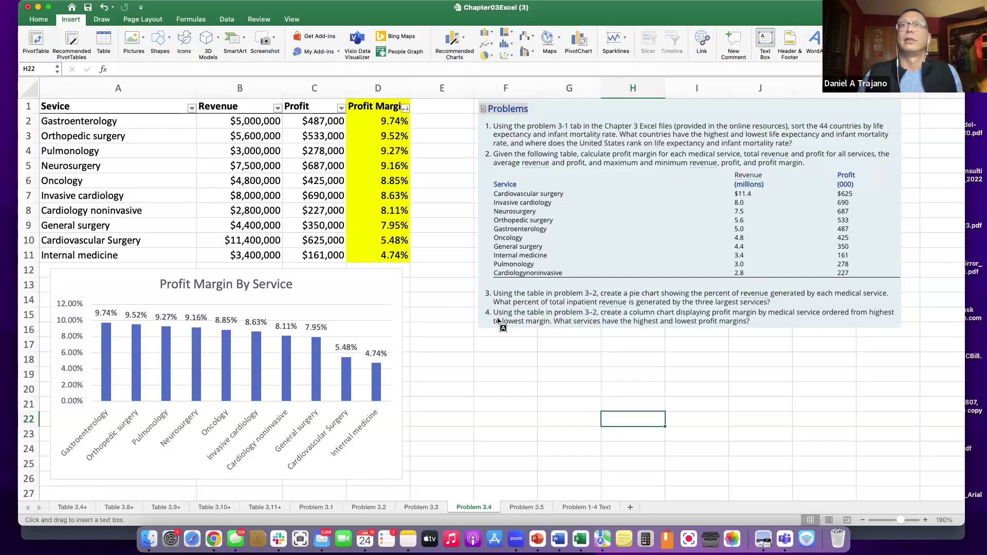
left_click(766, 44)
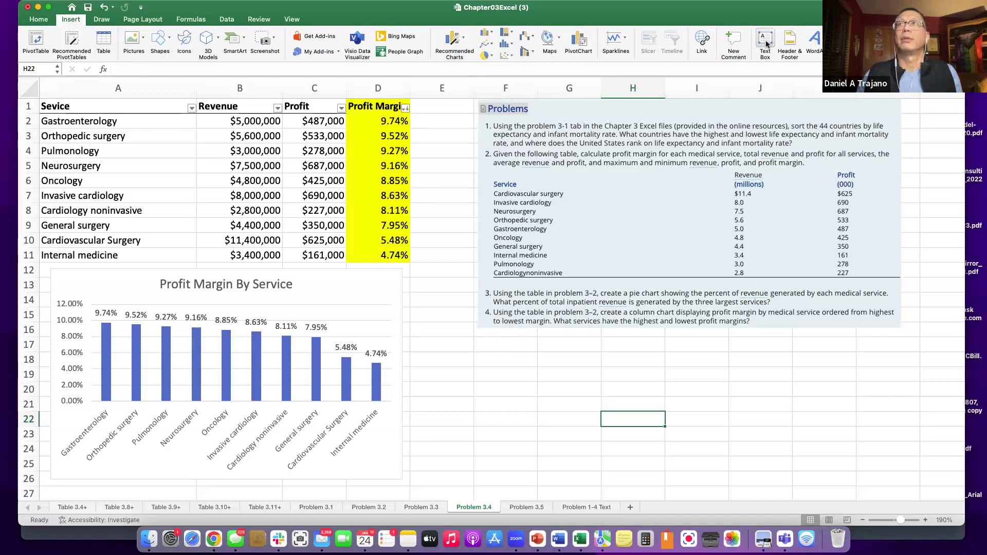
left_click_drag(479, 339, 861, 370)
left_click(763, 40)
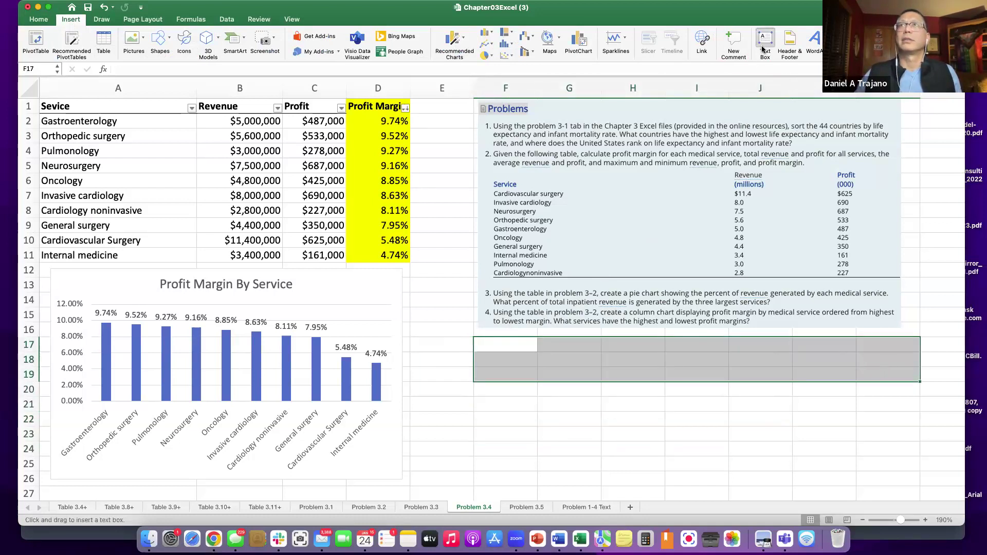
mouse_move(481, 339)
left_mouse_down()
mouse_move(519, 406)
mouse_move(849, 422)
left_mouse_up()
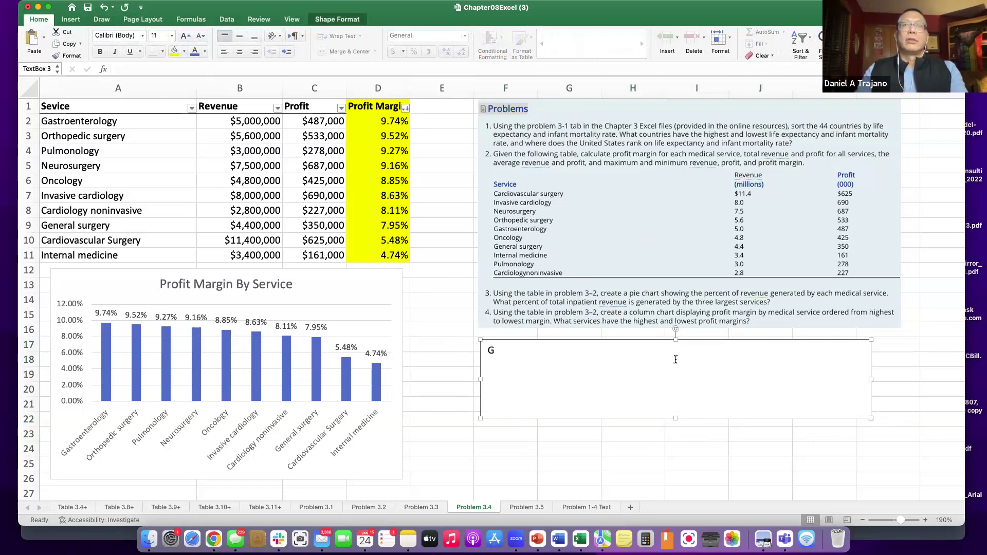
Enter "Gastroenterology and Orthopedic surgery have the highest profit margins of 9.74% and 9.52%" in the text box.
type("Gastroenterology a")
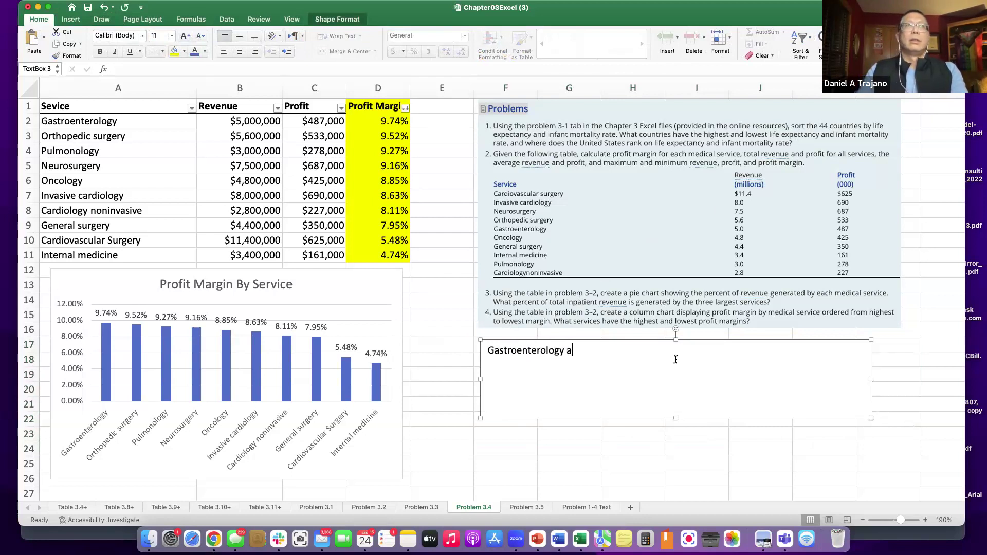
type("nd Orthopedic surgery have")
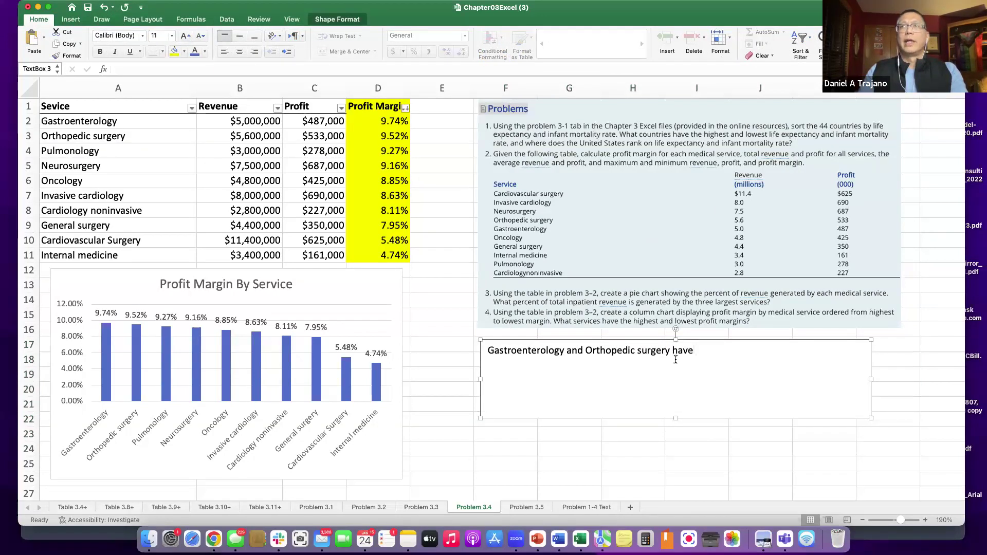
type(" the high")
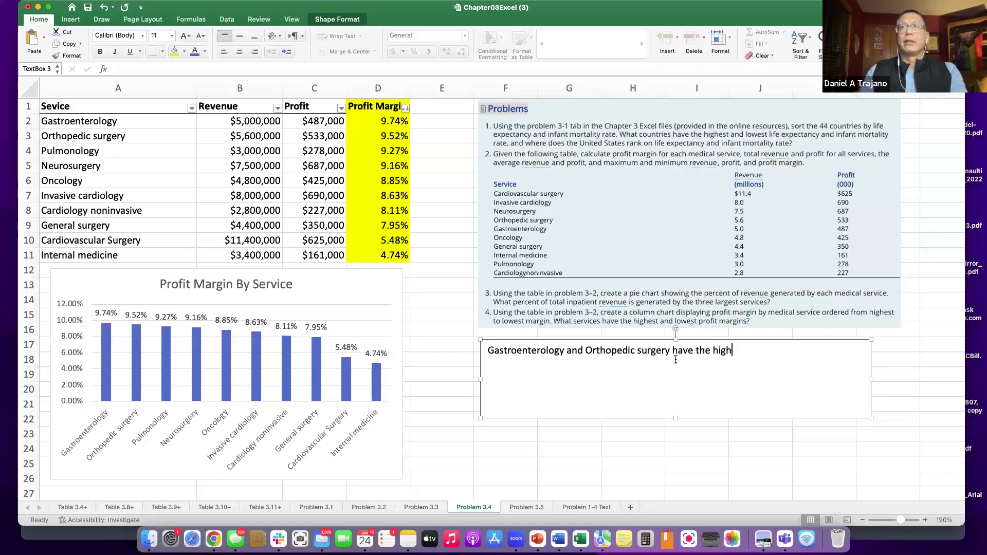
type("est profit")
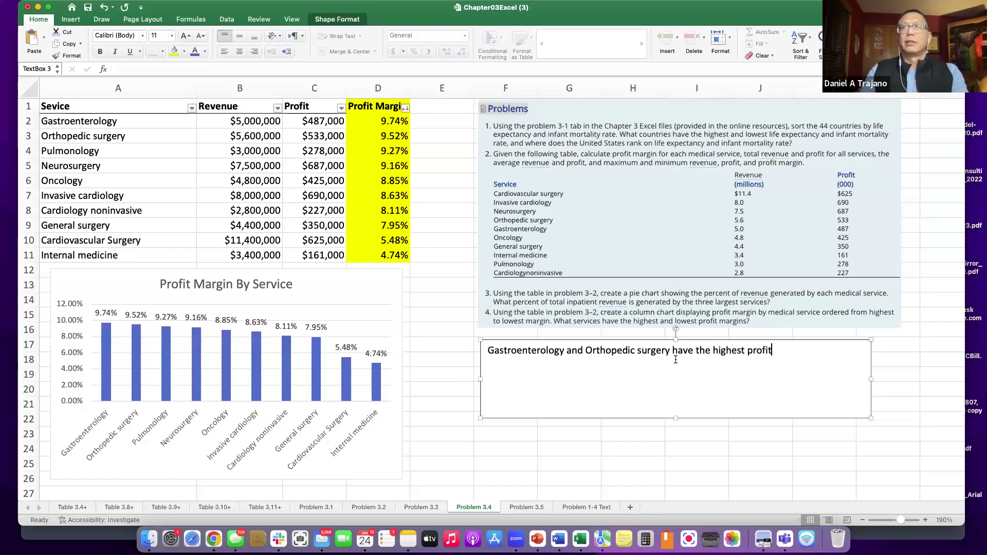
type(" margins")
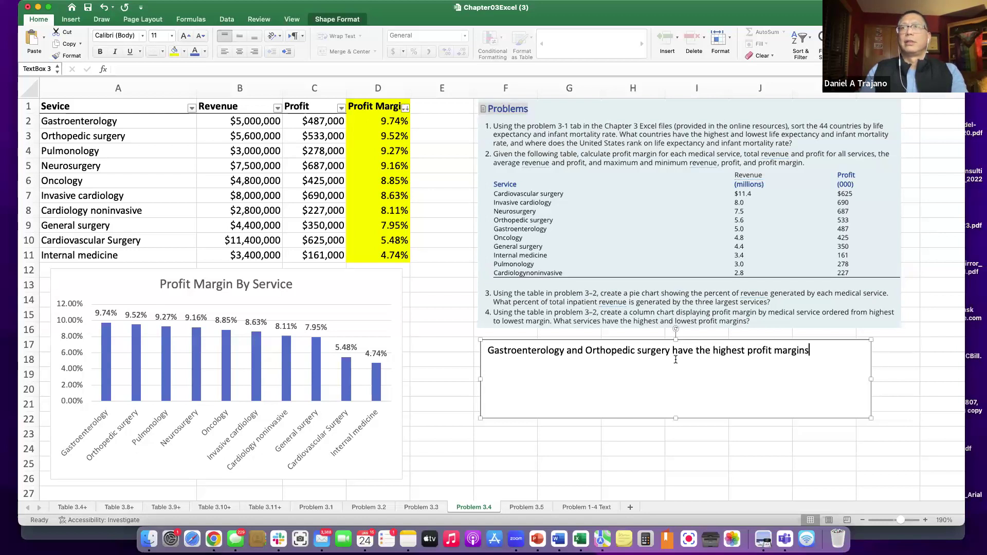
type(" of 9.74% and 9.52%")
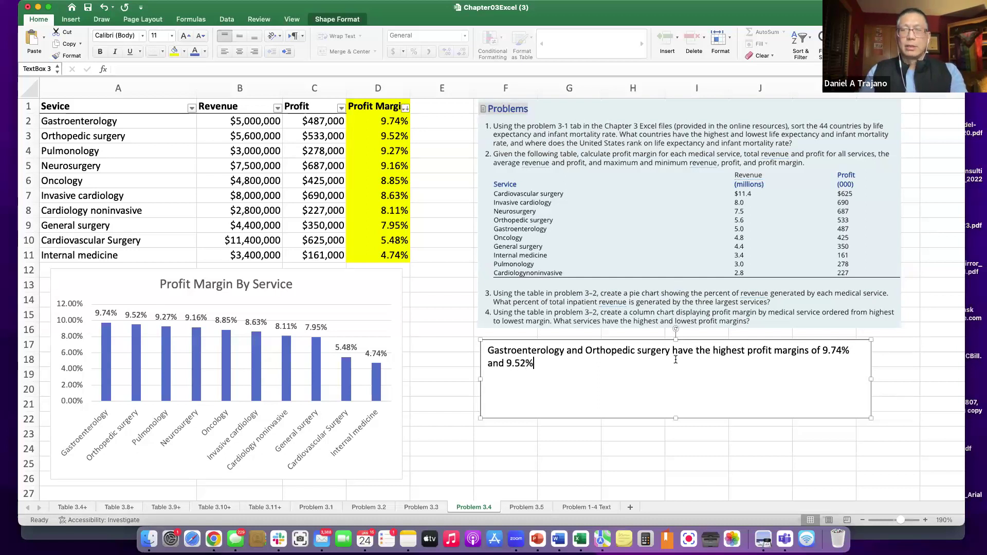
Add the sentence "Cardiovascular surgery and internal medicin have the lowest profit margins of 5.48% and 4.74%." to the answer text.
type(".  Cardiovascular")
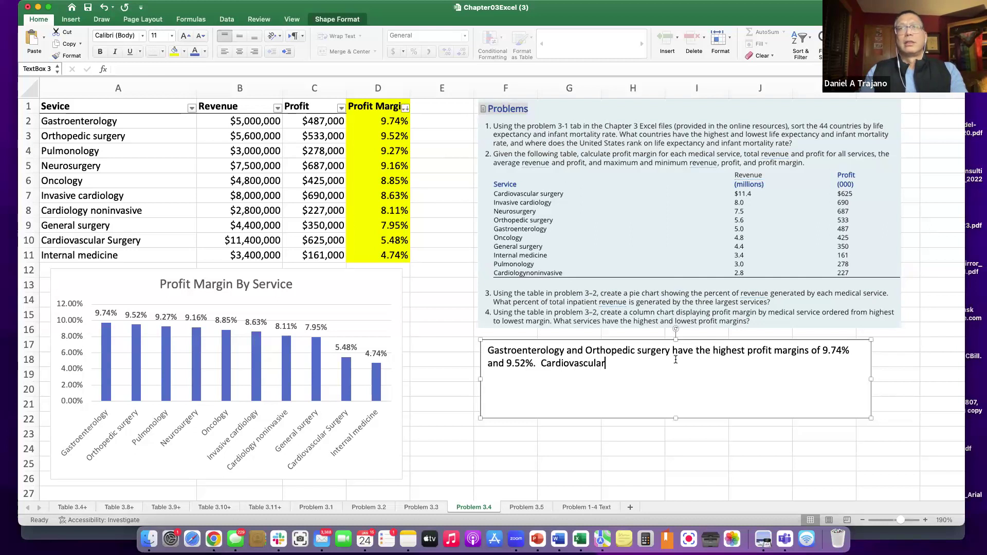
type(" surgery")
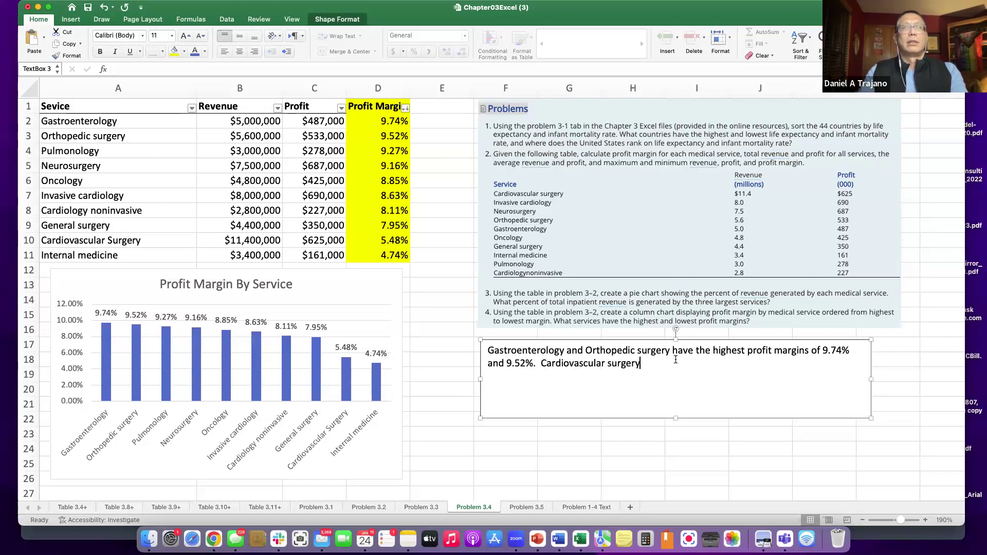
type(" and inter")
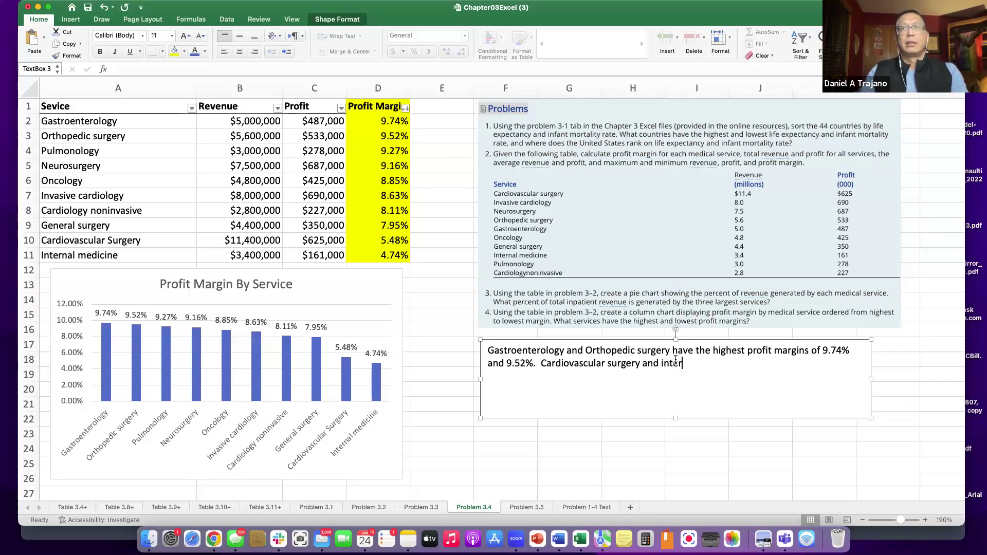
type("nal medicin have the lowe")
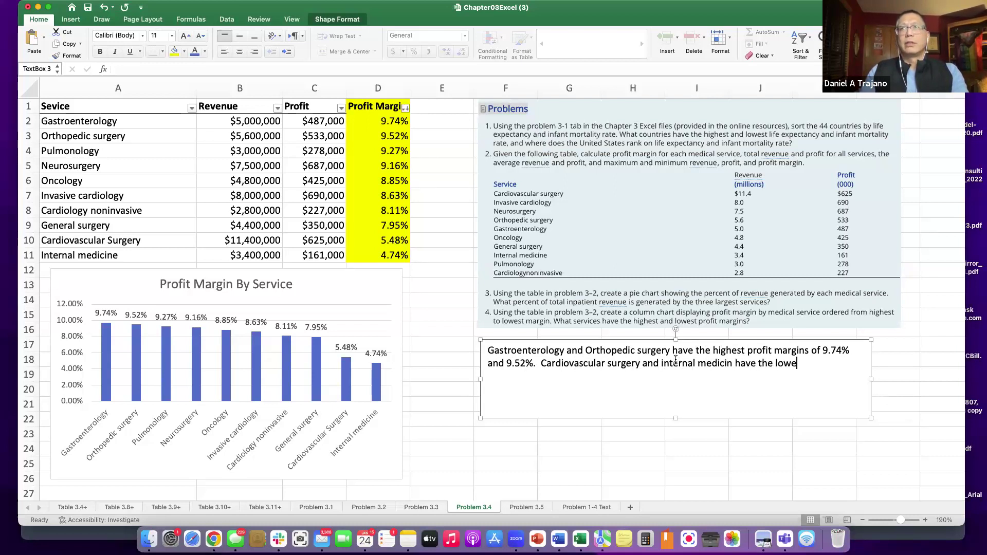
type("st profit mar")
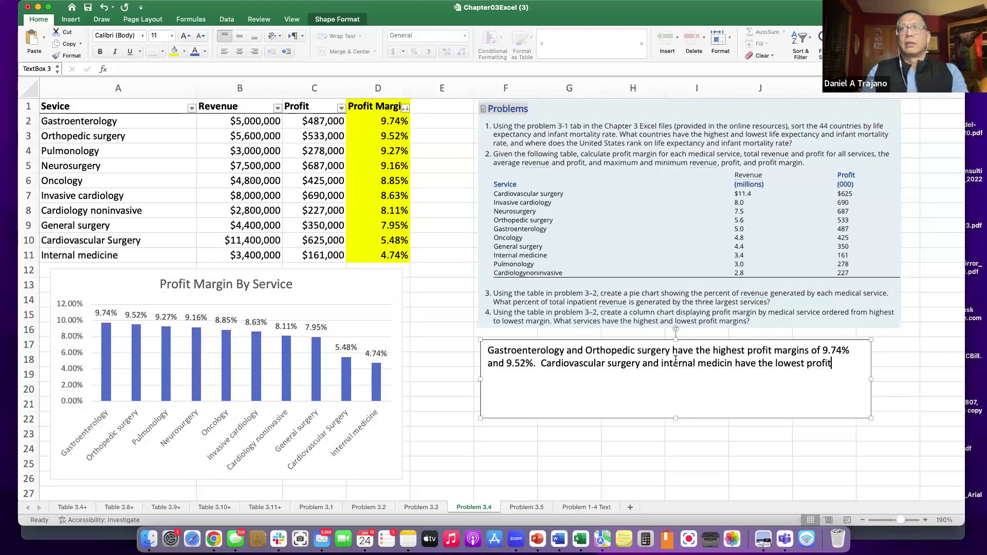
type("gins of ")
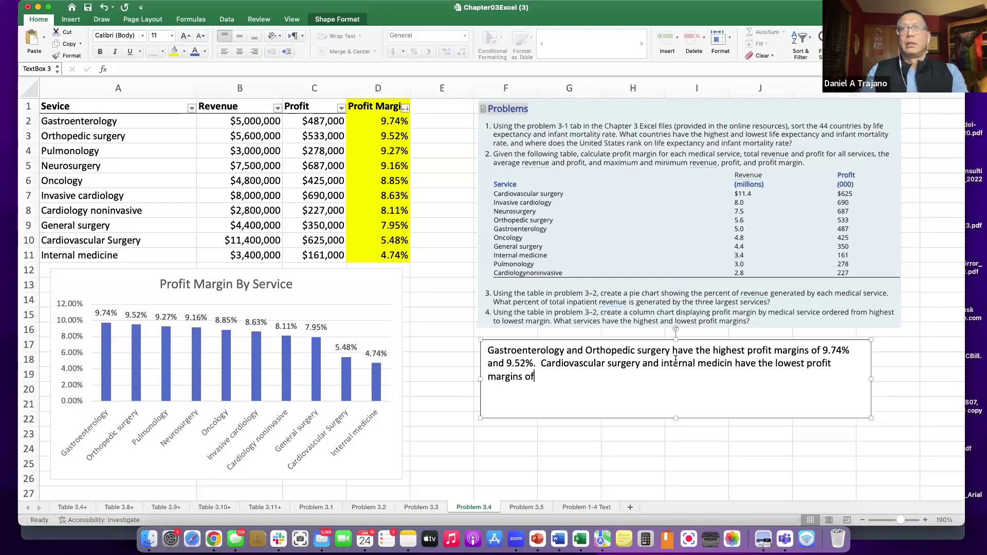
type("5.")
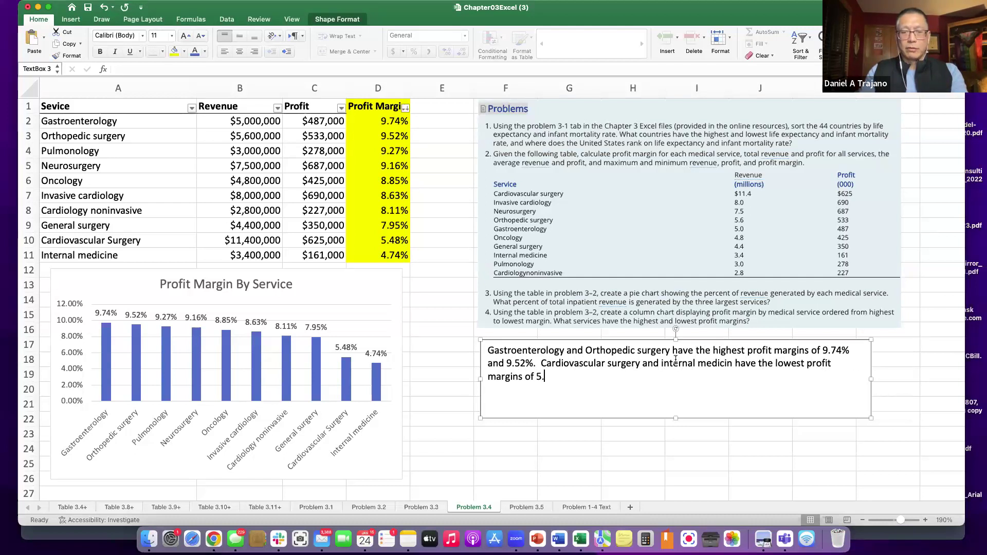
type("48% and 4.74%.")
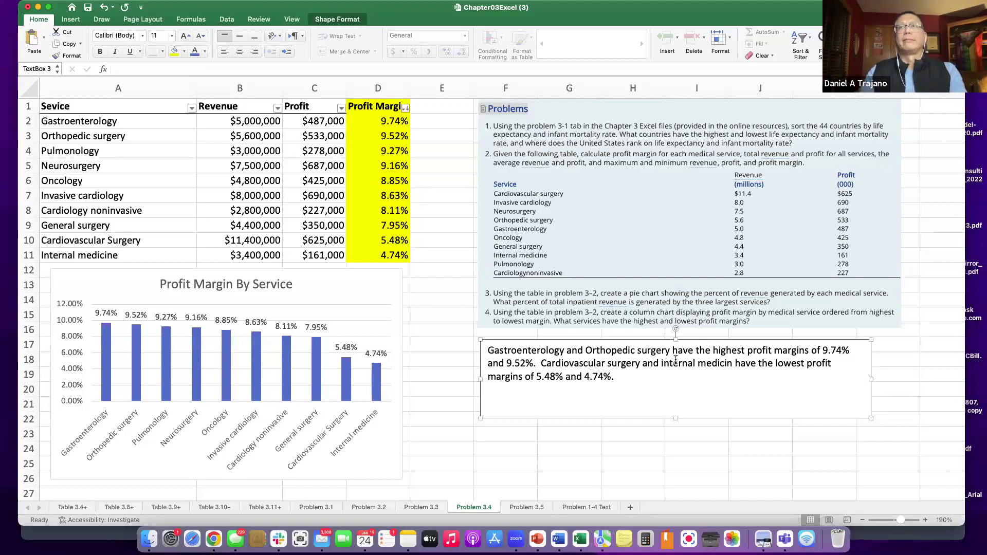
Shorten the answer text box to end within row 20 and widen it slightly to fit the answer.
left_click_drag(676, 417, 673, 396)
left_click(668, 448)
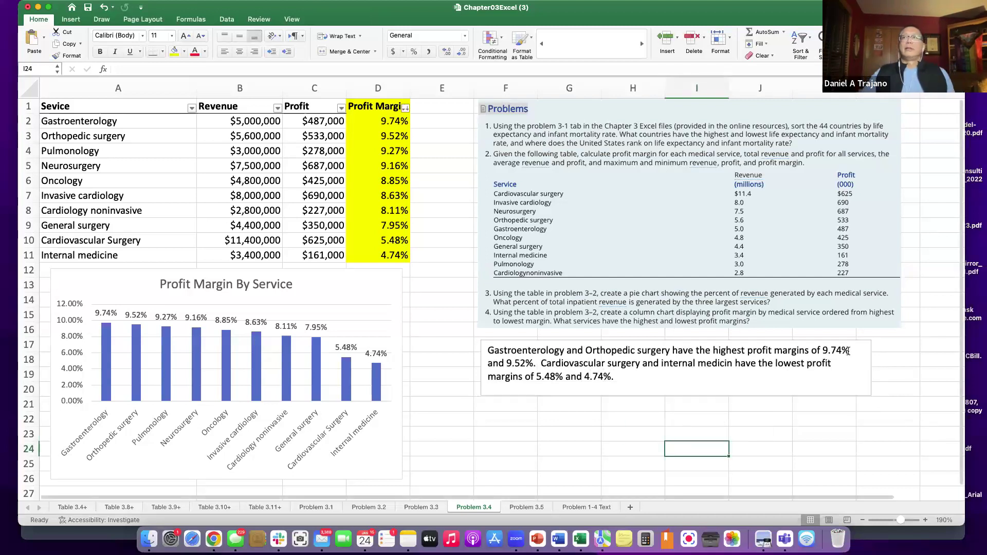
left_click(870, 364)
left_click_drag(871, 368, 882, 378)
left_click(721, 465)
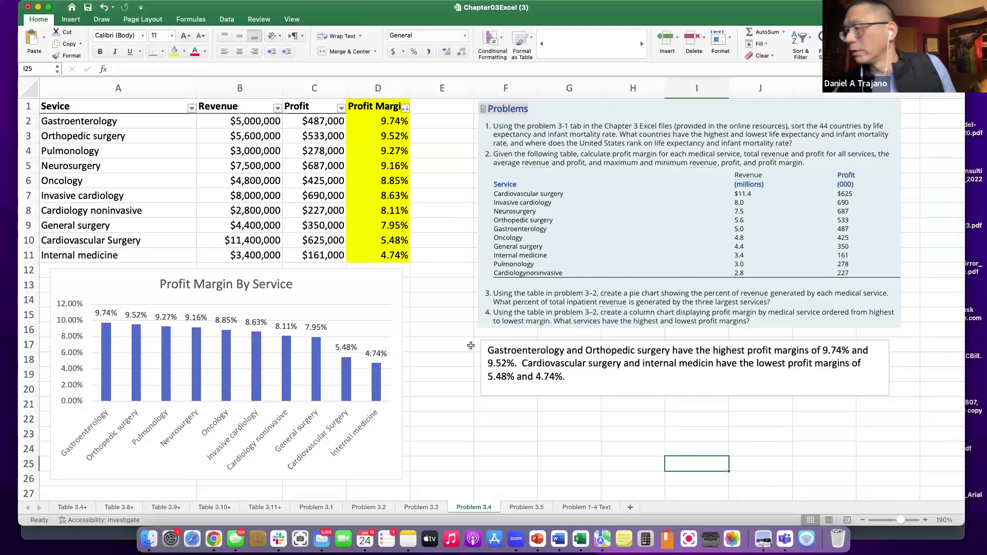
Sort the services table by Profit Margin in ascending order and return it to descending order.
left_click(465, 250)
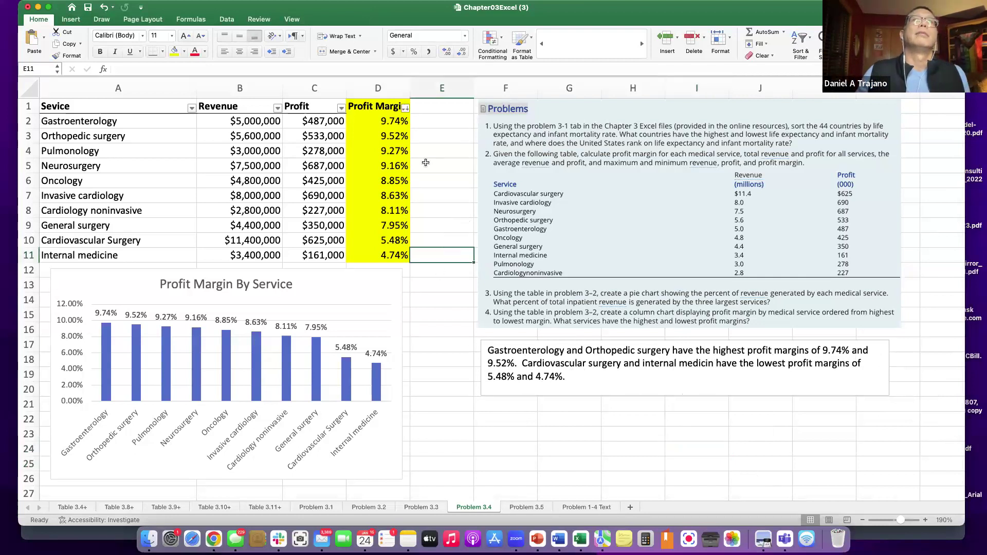
left_click_drag(371, 106, 376, 256)
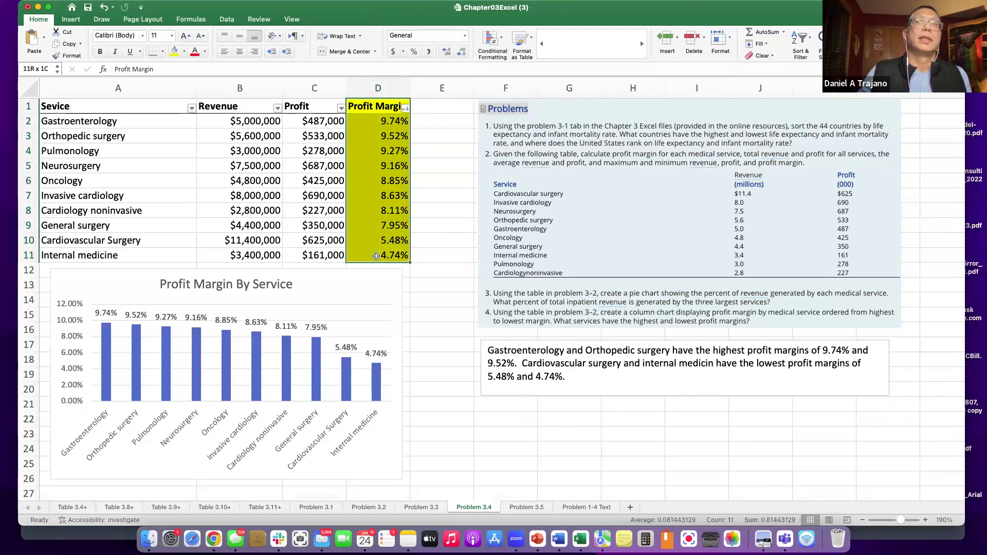
left_click(71, 109)
left_click_drag(72, 109, 376, 253)
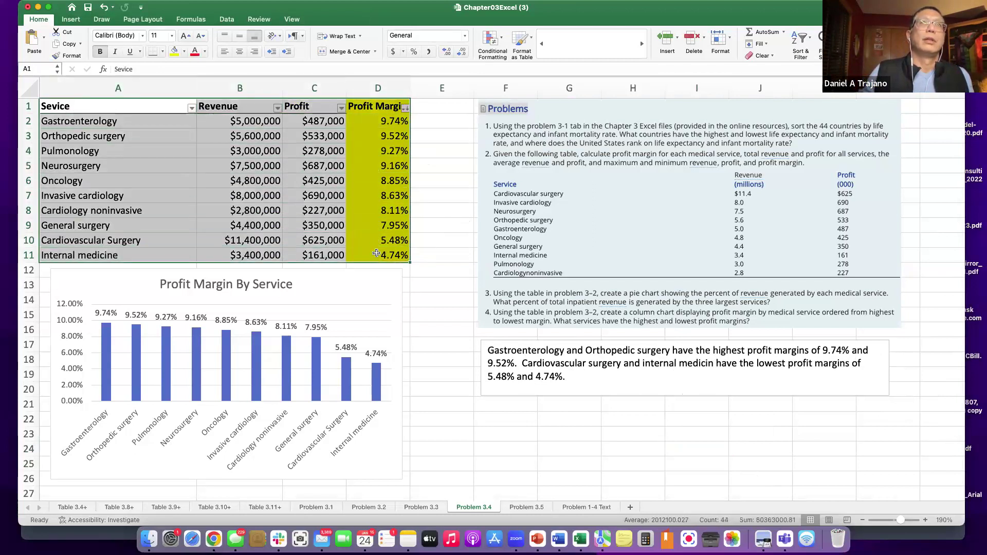
left_click(228, 20)
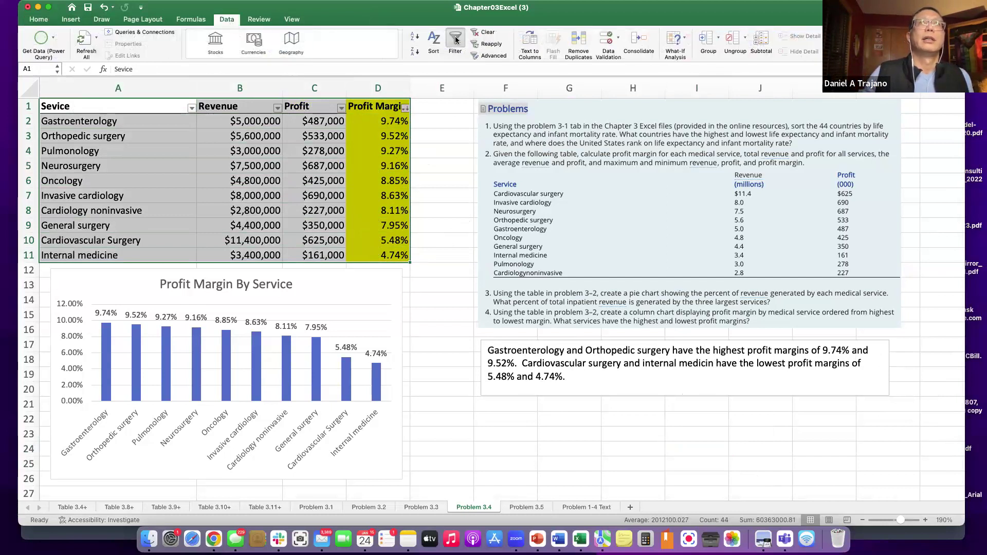
left_click(450, 165)
left_click(405, 108)
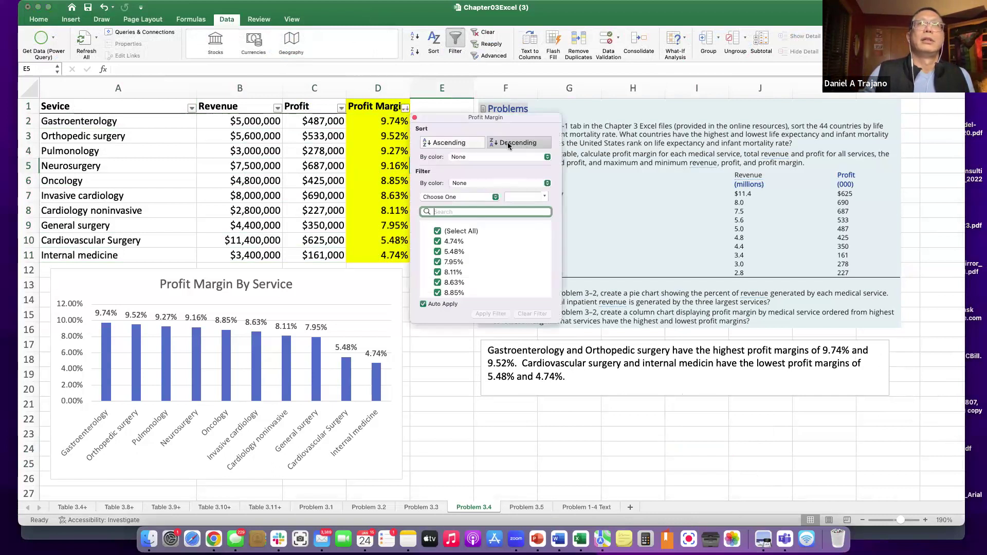
left_click(449, 143)
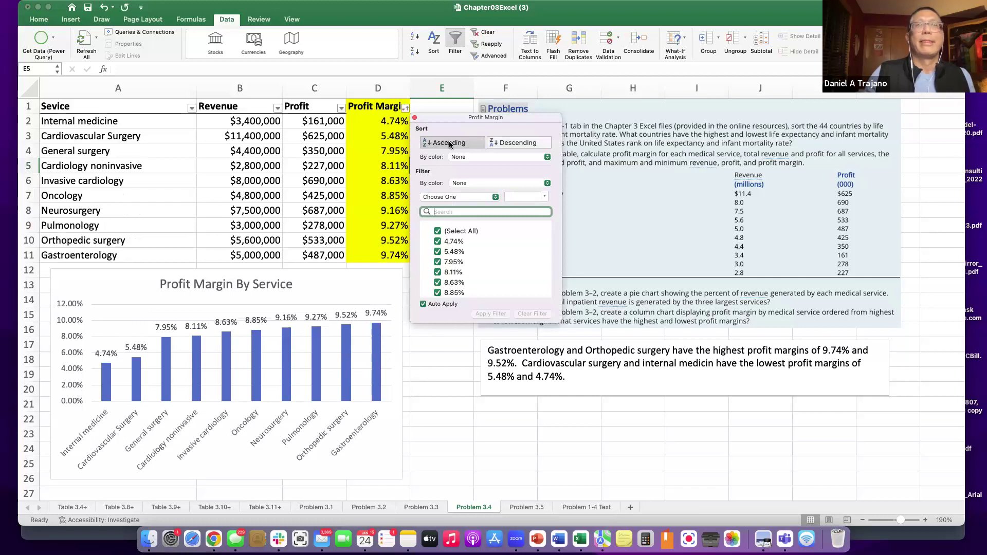
left_click(508, 143)
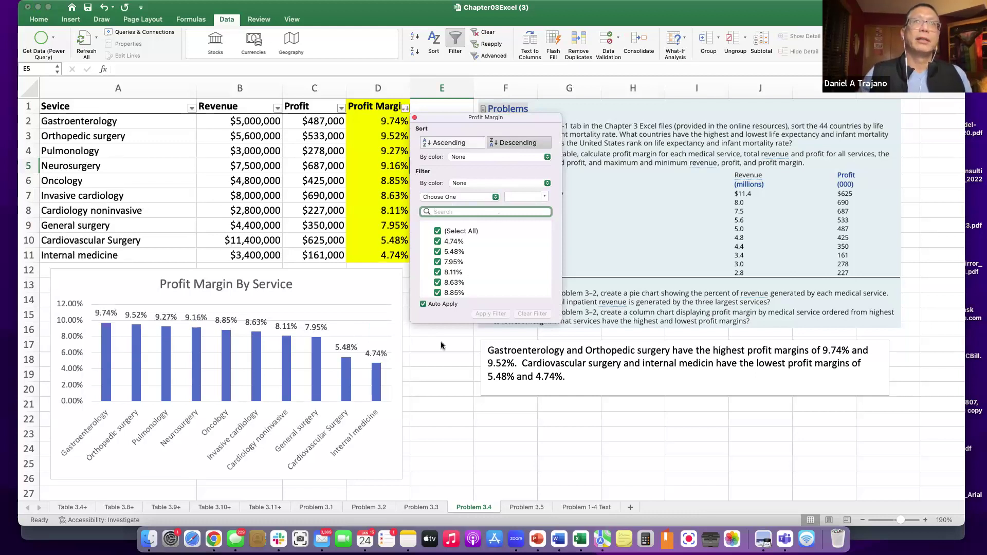
Review the profit margin chart's data labels and title, and the written answer in the text box.
left_click(96, 279)
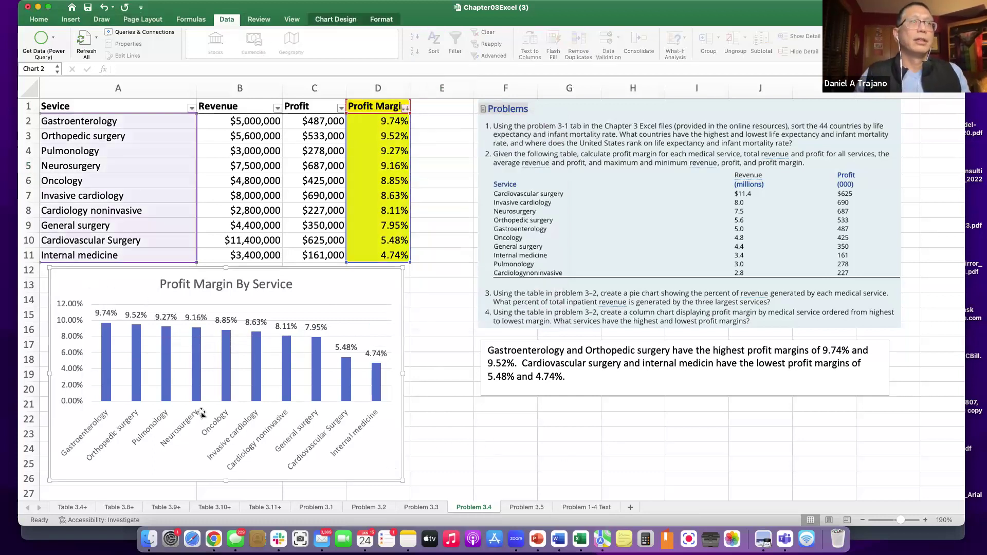
left_click(106, 314)
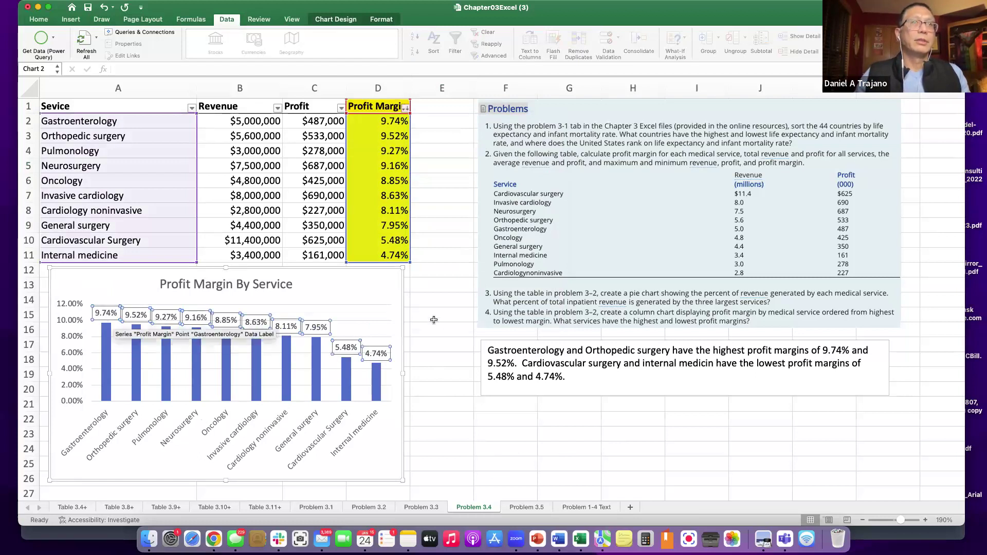
left_click(240, 287)
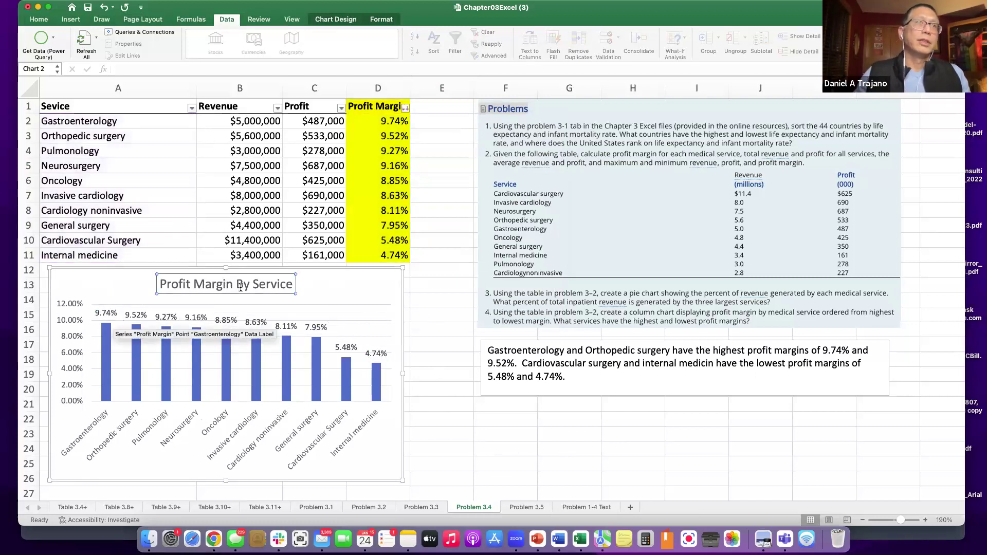
left_click(456, 446)
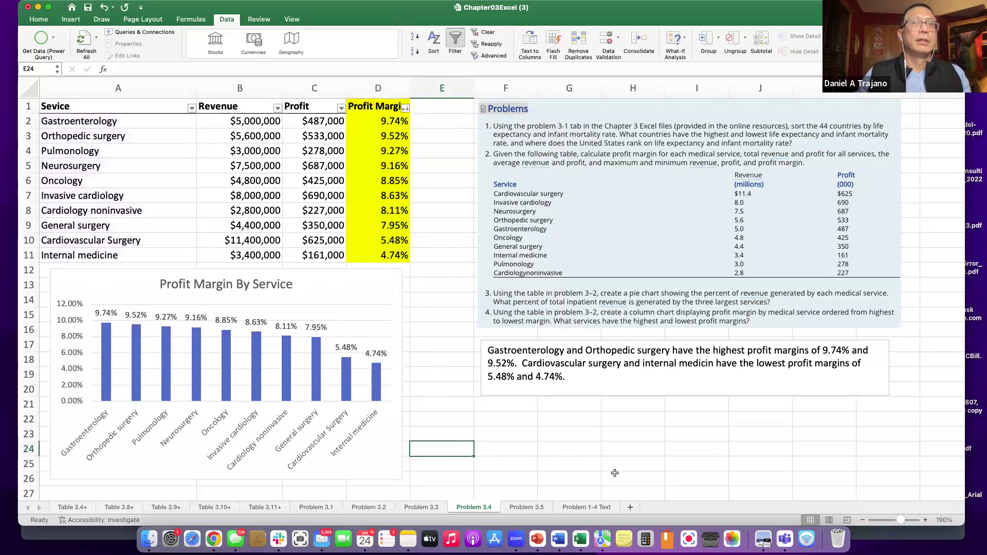
left_click(590, 375)
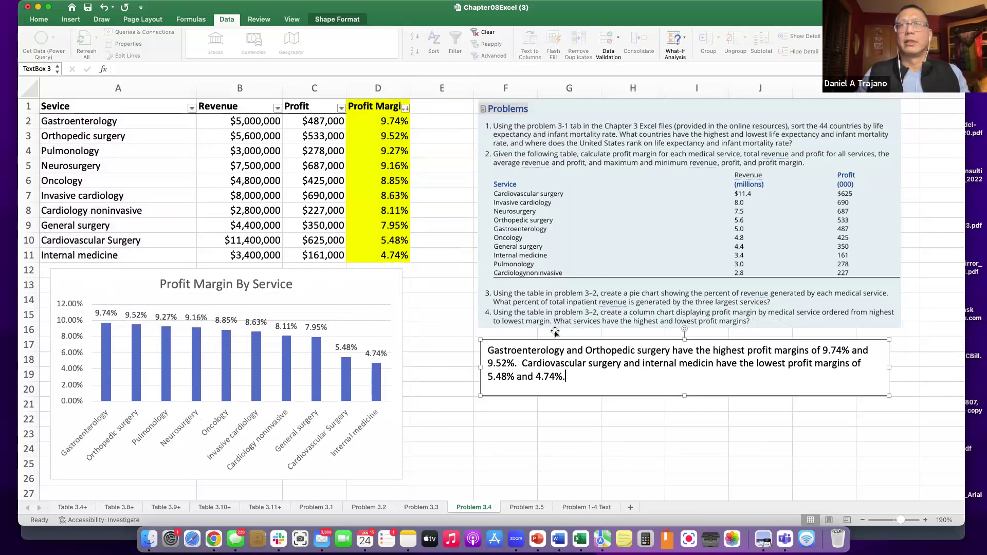
Leave the answer text box and shift the Profit Margin By Service chart slightly beneath the services table.
left_click(678, 449)
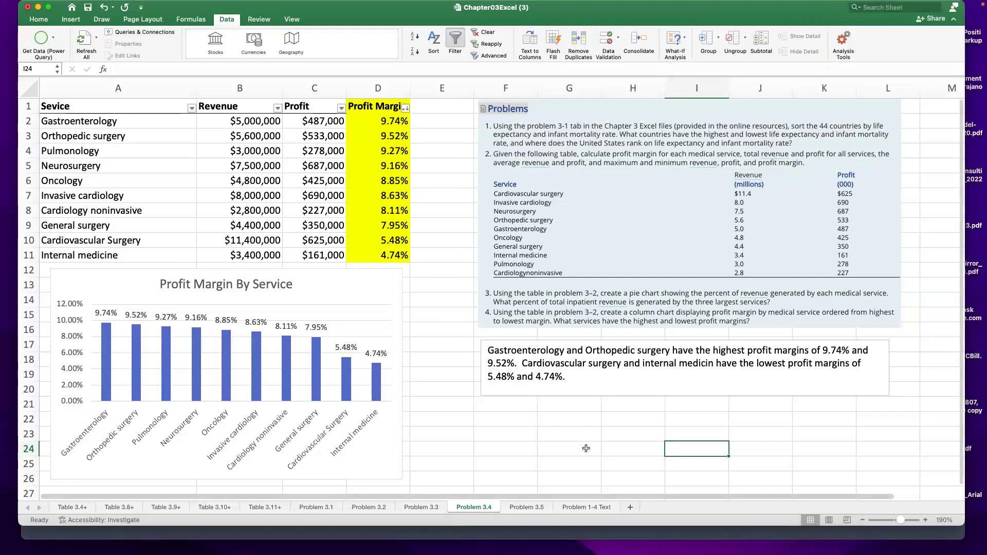
left_click(543, 454)
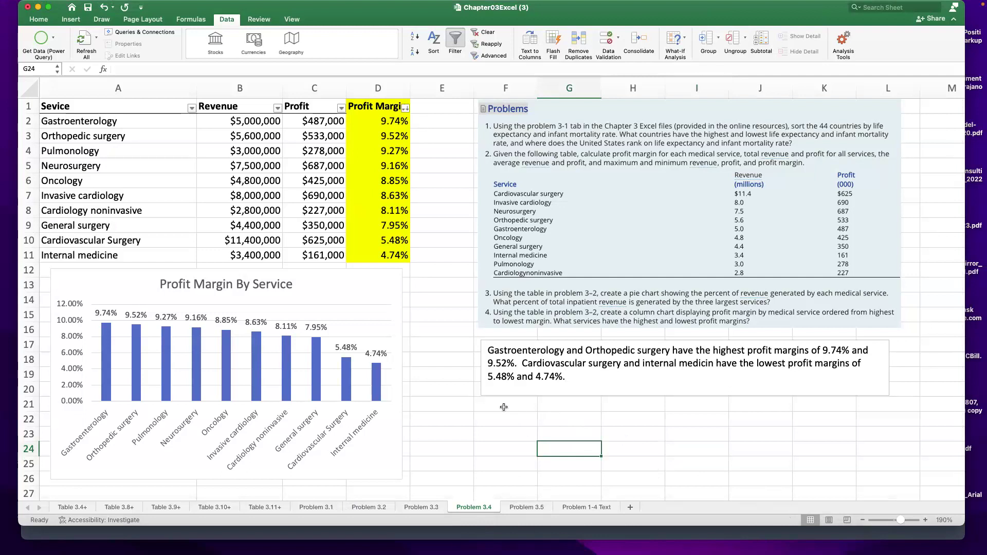
left_click_drag(335, 356, 353, 360)
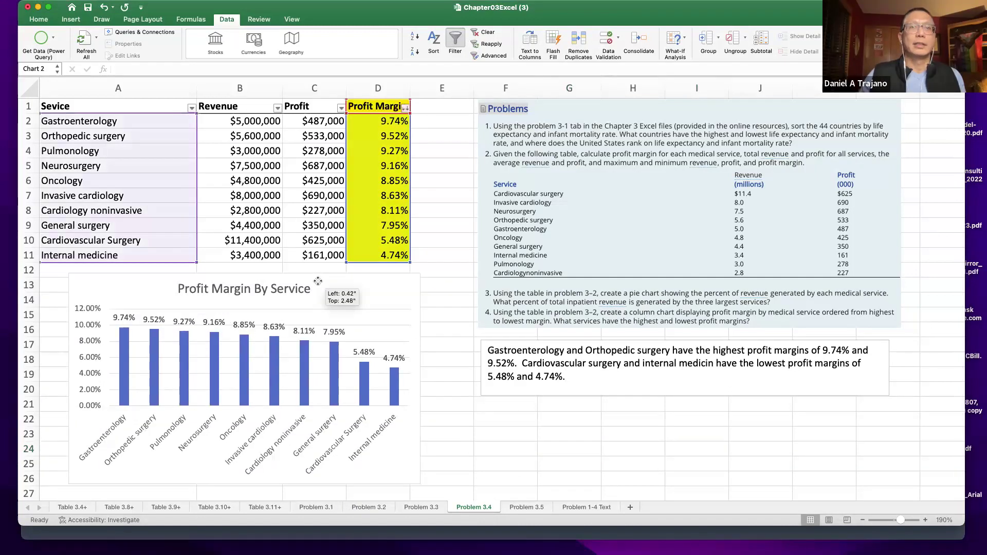
Create a copy of the Problem 3.2 sheet within the same workbook.
left_click(369, 507)
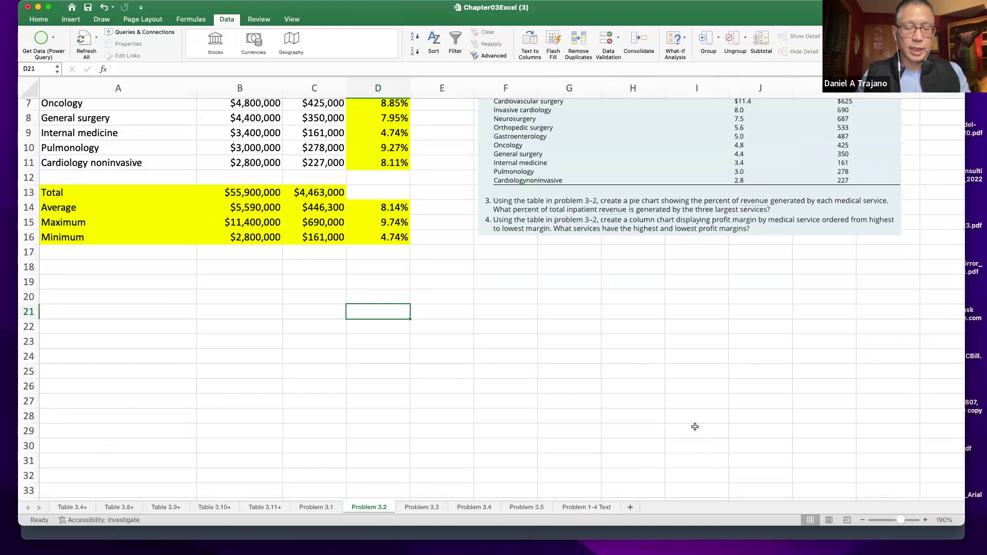
right_click(369, 507)
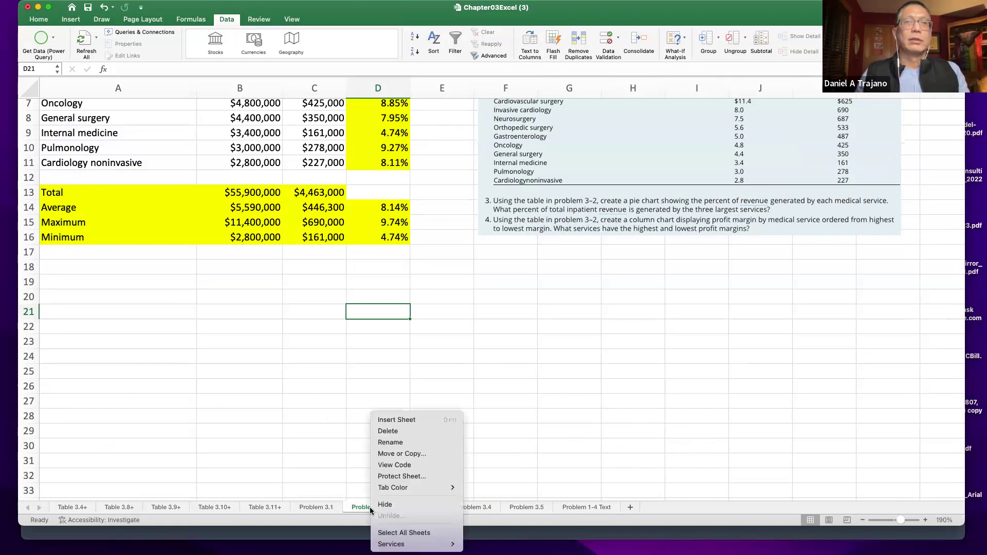
left_click(400, 453)
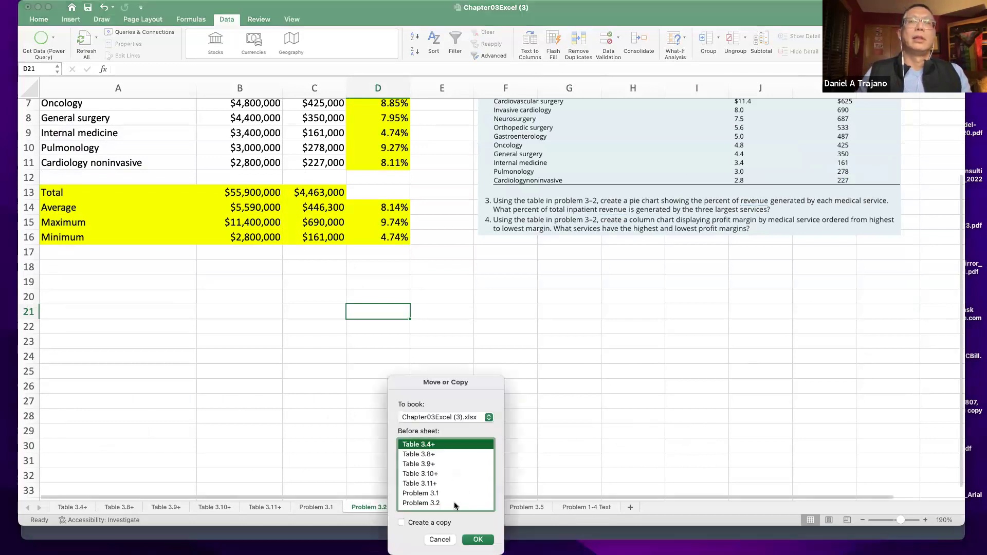
left_click(402, 523)
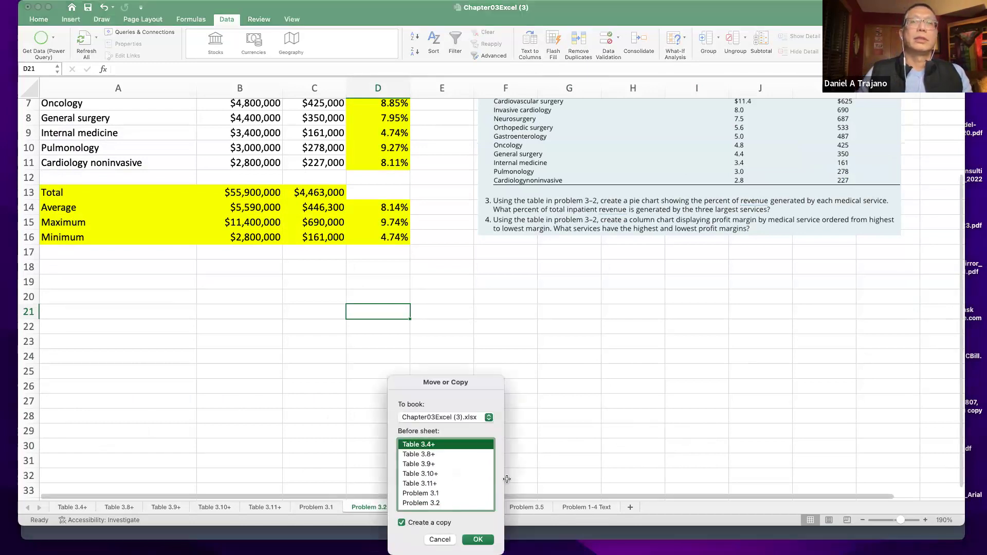
scroll(476, 480, "down", 3)
left_click_drag(470, 385, 472, 328)
left_click(479, 483)
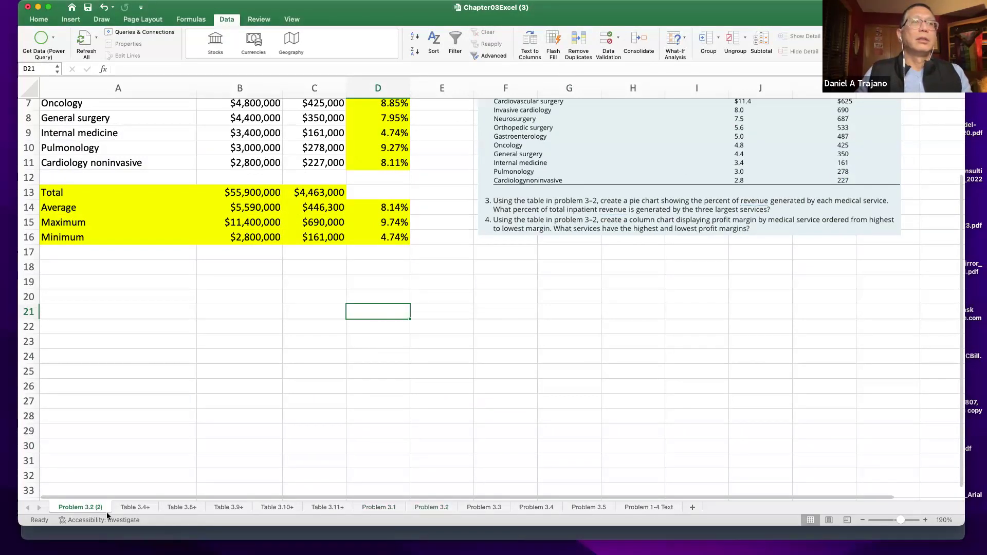
Move the copied sheet between Problem 3.5 and Problem 1-4 Text and rename it Problem 3.5 (2).
mouse_move(484, 508)
left_mouse_down()
mouse_move(615, 508)
mouse_move(588, 507)
left_mouse_up()
double_click(597, 507)
type("3.5 (2)")
key("Return")
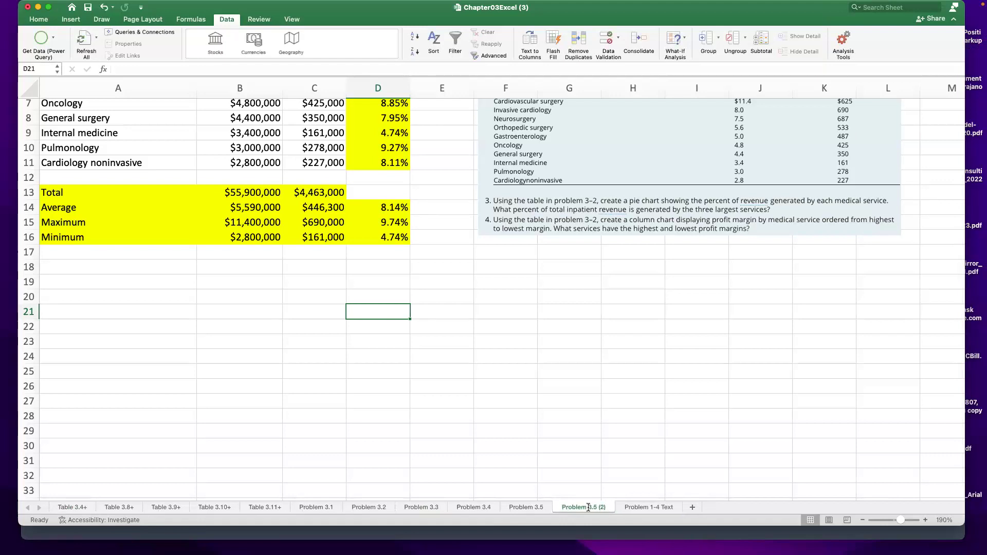
Review the table and summary rows on Problem 3.5 (2) against the pulmonology revenue and margin data on Problem 3.5.
scroll(52, 285, "up", 3)
left_click_drag(51, 284, 397, 342)
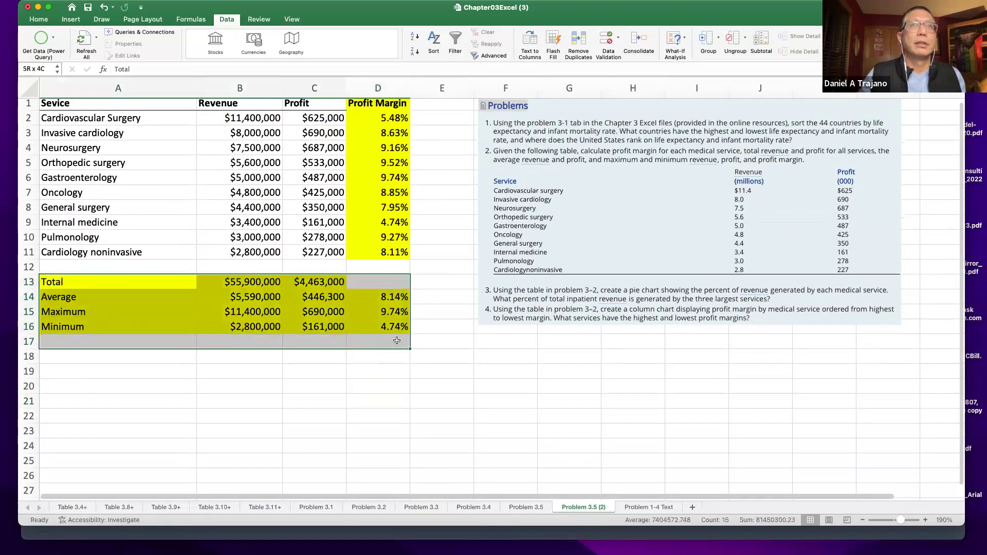
left_click(387, 399)
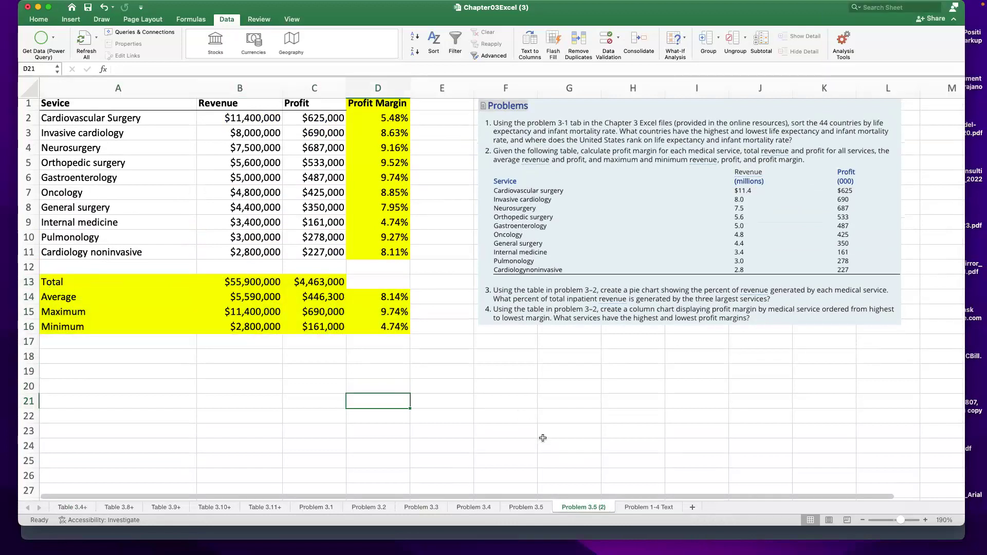
left_click(525, 508)
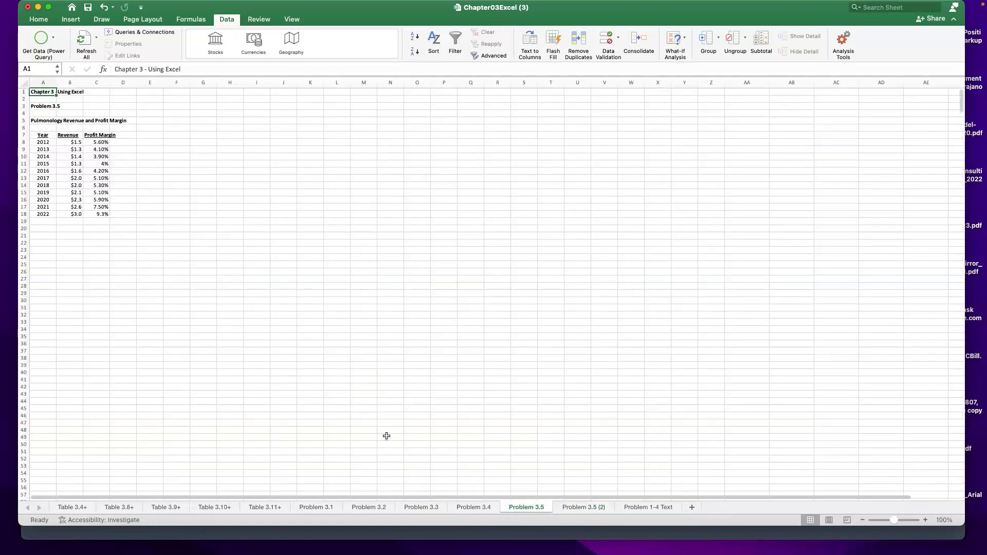
left_click(577, 505)
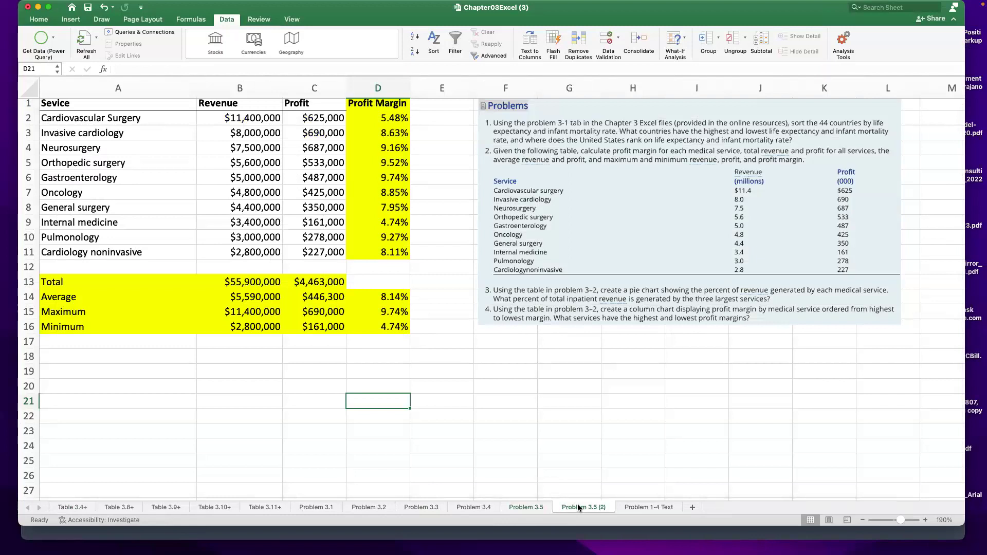
left_click(520, 506)
scroll(271, 318, "down", 2)
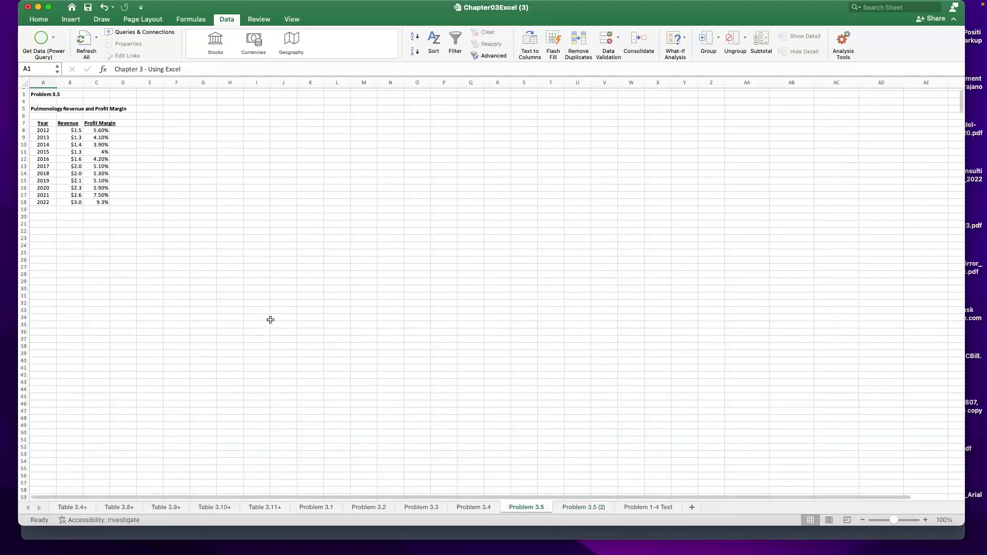
Reposition the Profit Margin By Service chart on Problem 3.4 just below the services table, spanning about rows 13 to 26.
left_click(473, 507)
left_click_drag(337, 267, 323, 273)
left_click(456, 393)
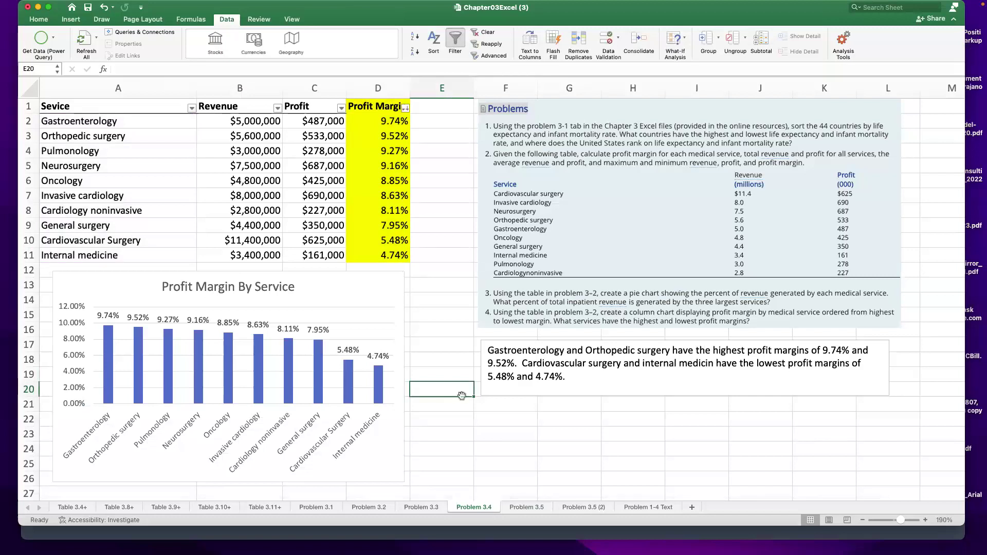
left_click_drag(359, 283, 382, 303)
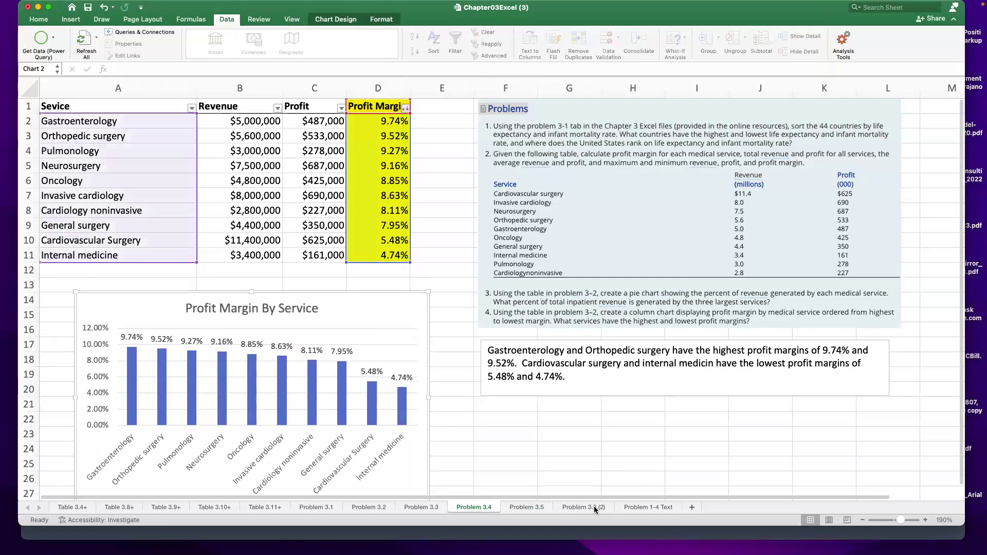
left_click(594, 505)
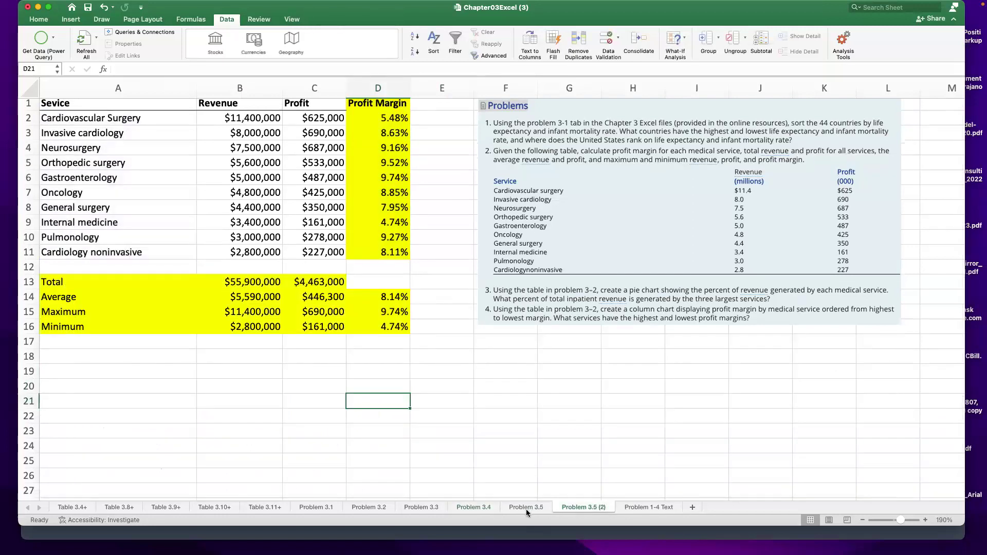
left_click(486, 507)
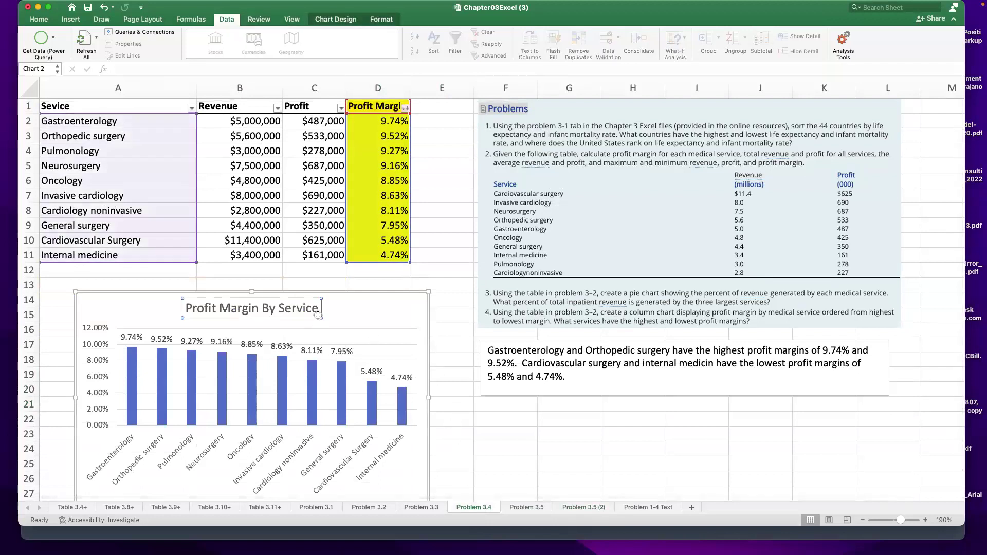
left_click(381, 302)
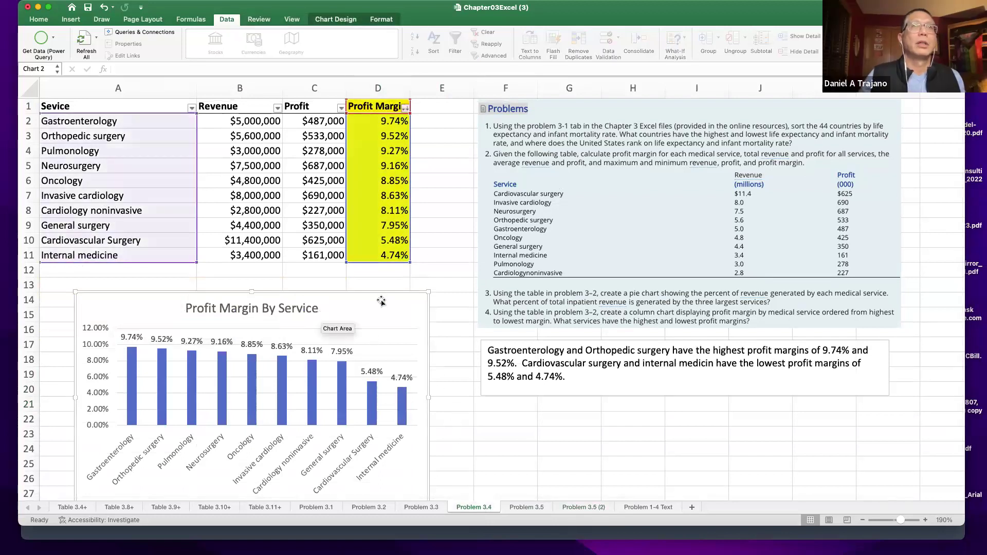
scroll(381, 302, "right", 1)
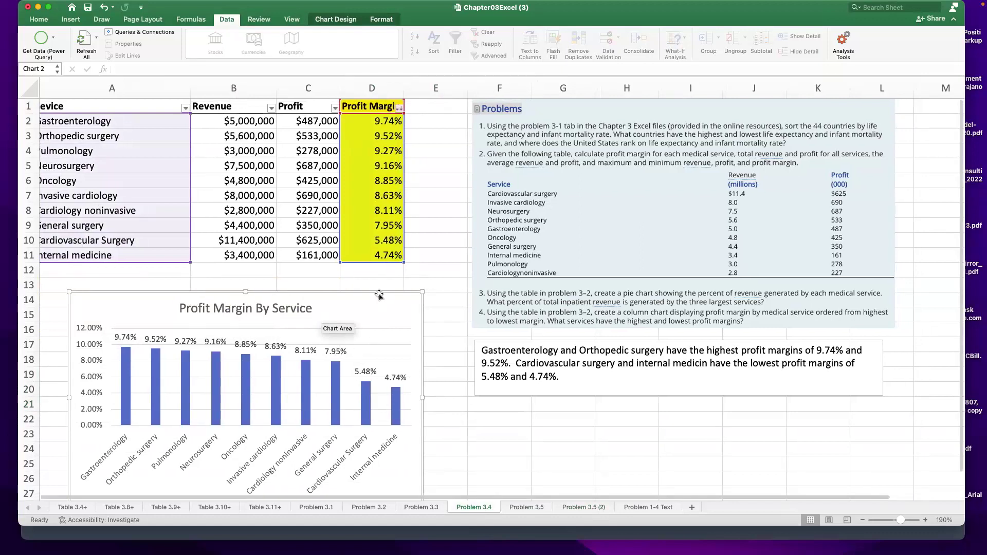
left_click_drag(381, 301, 366, 280)
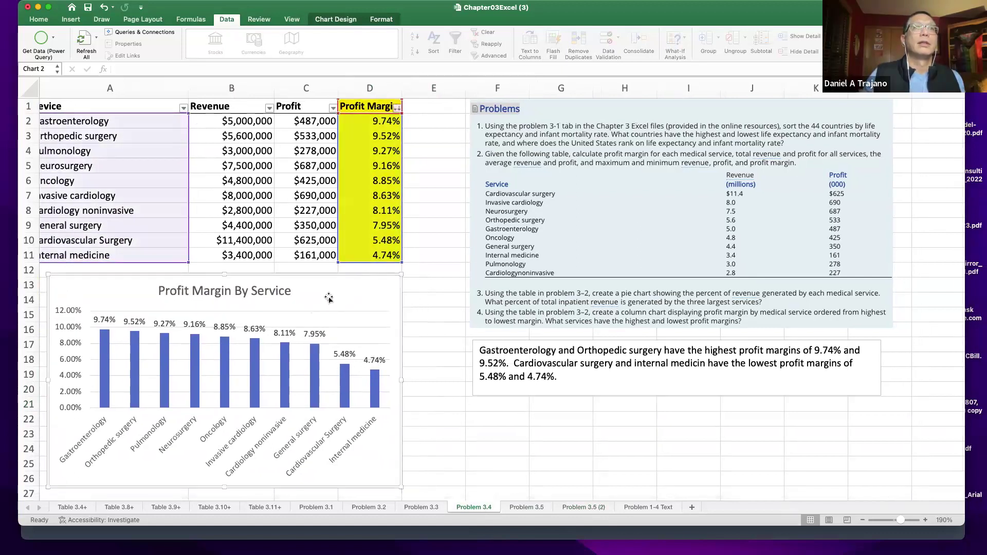
left_click(444, 380)
left_click_drag(444, 380, 444, 387)
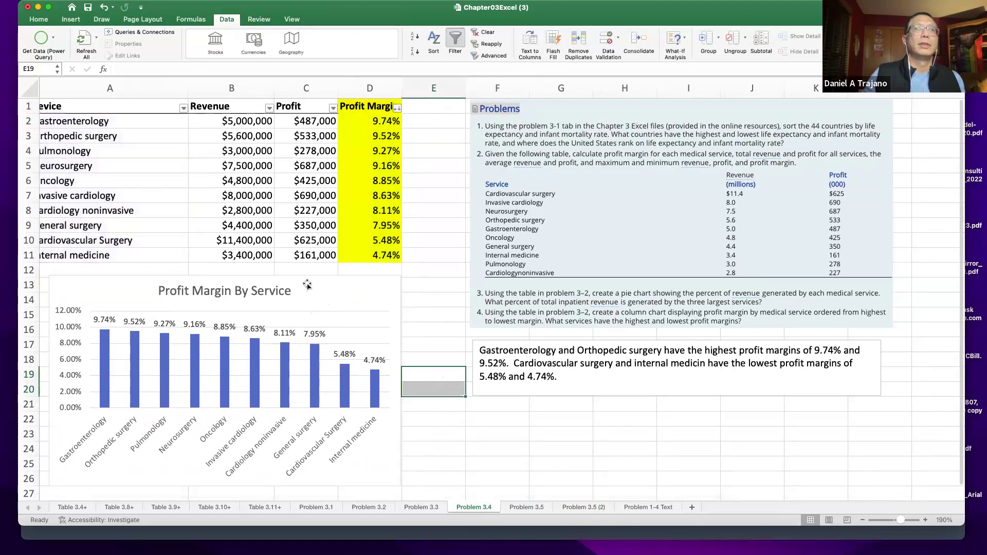
Insert another 2-D clustered column chart from the service names A1:A11 and profit margins D1:D11, and delete it again.
left_click_drag(78, 108, 87, 255)
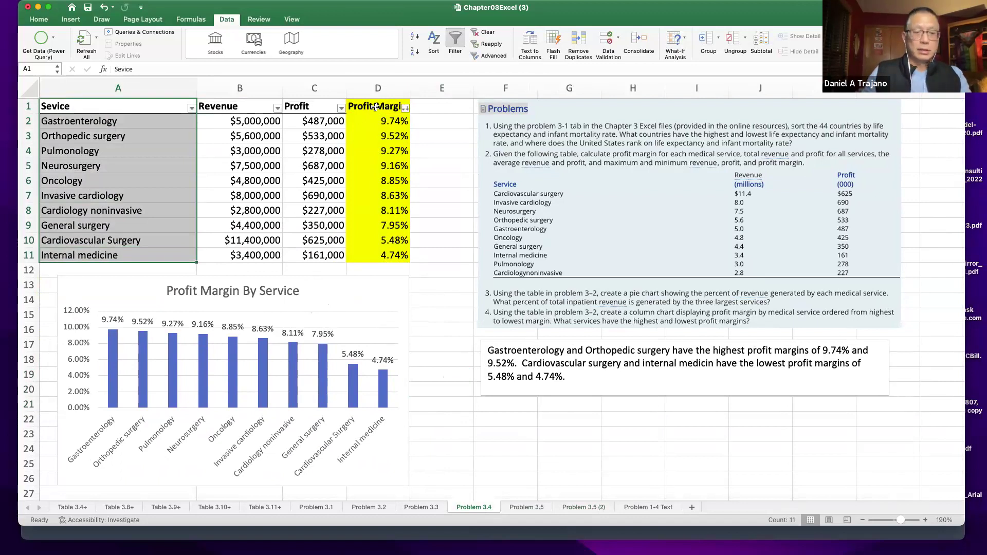
left_click_drag(376, 106, 381, 252)
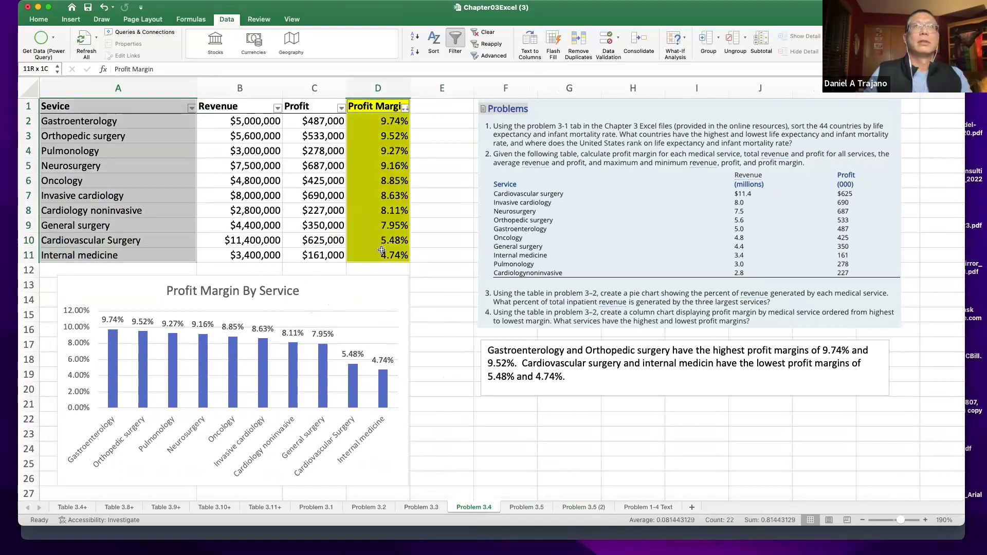
left_click(70, 19)
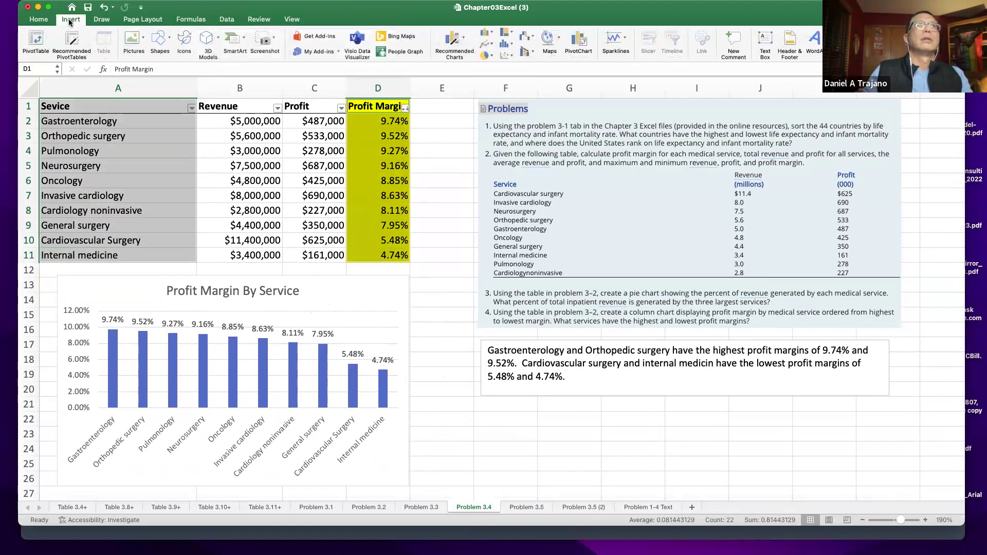
left_click(485, 34)
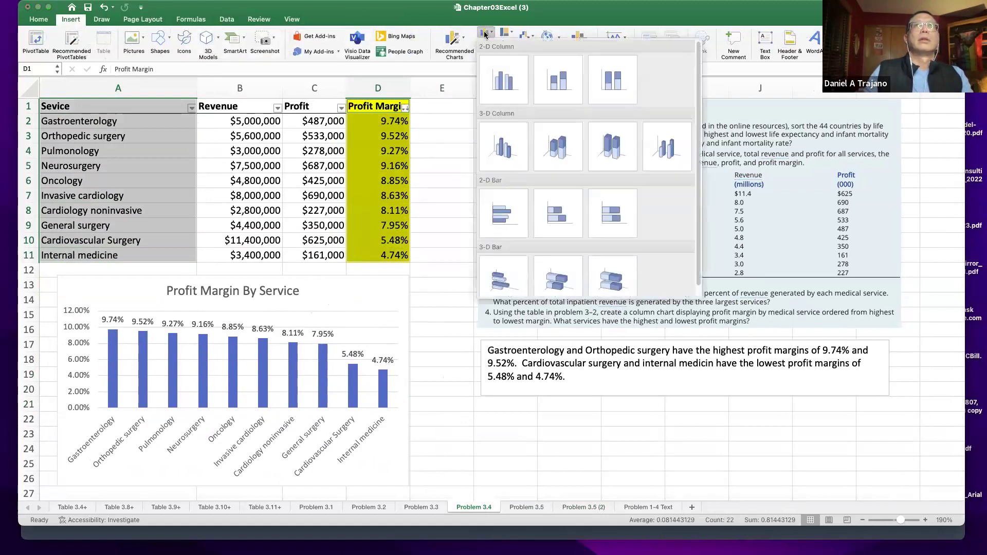
left_click(499, 86)
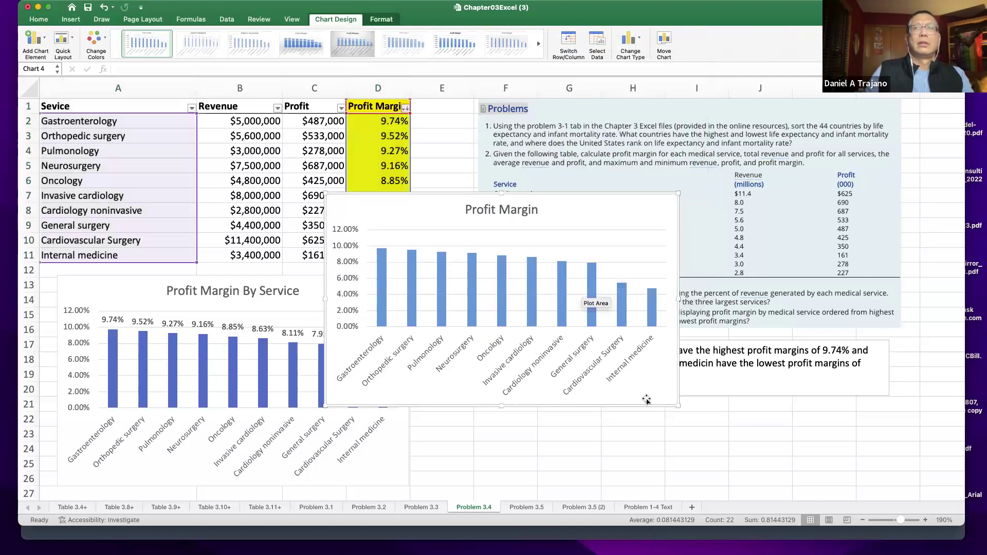
left_click_drag(584, 201, 706, 290)
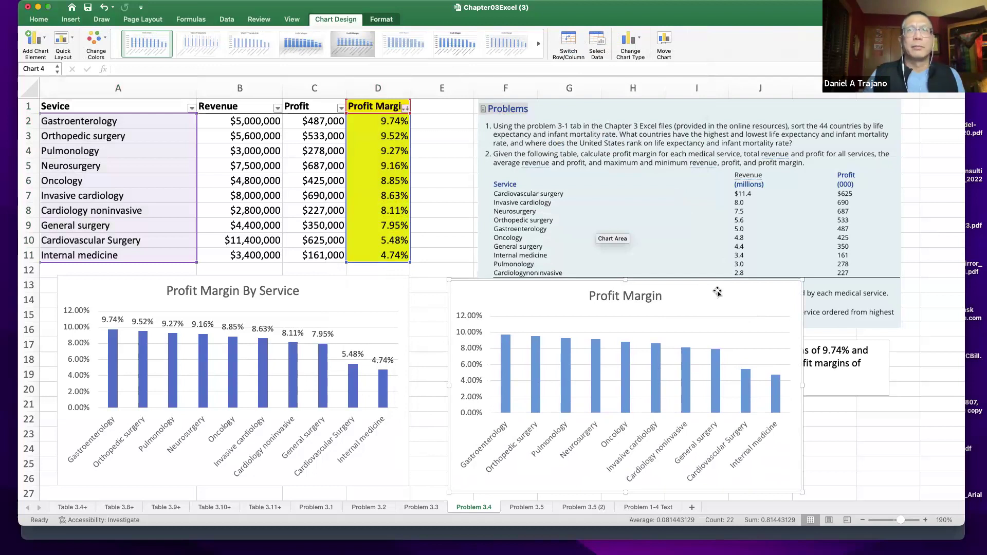
key("Delete")
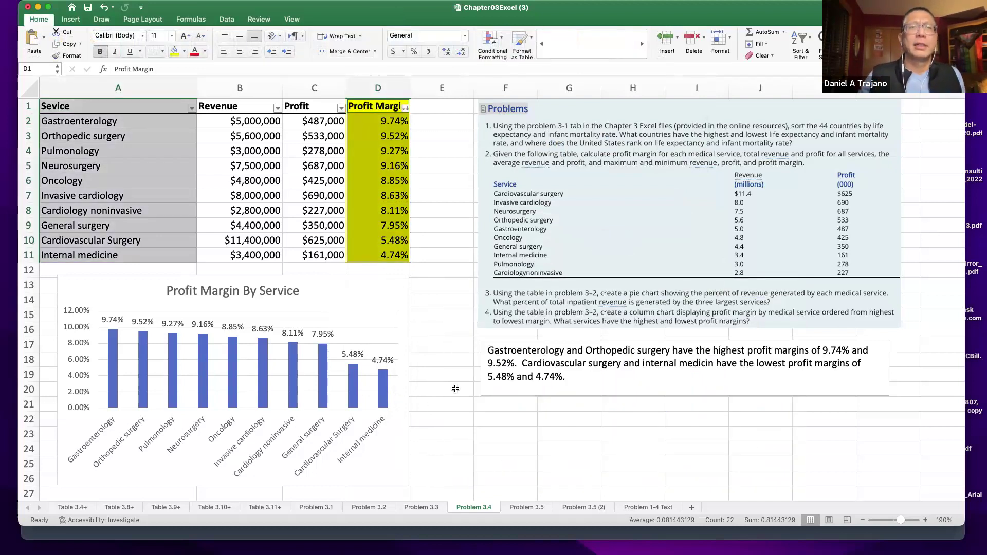
scroll(387, 434, "down", 3)
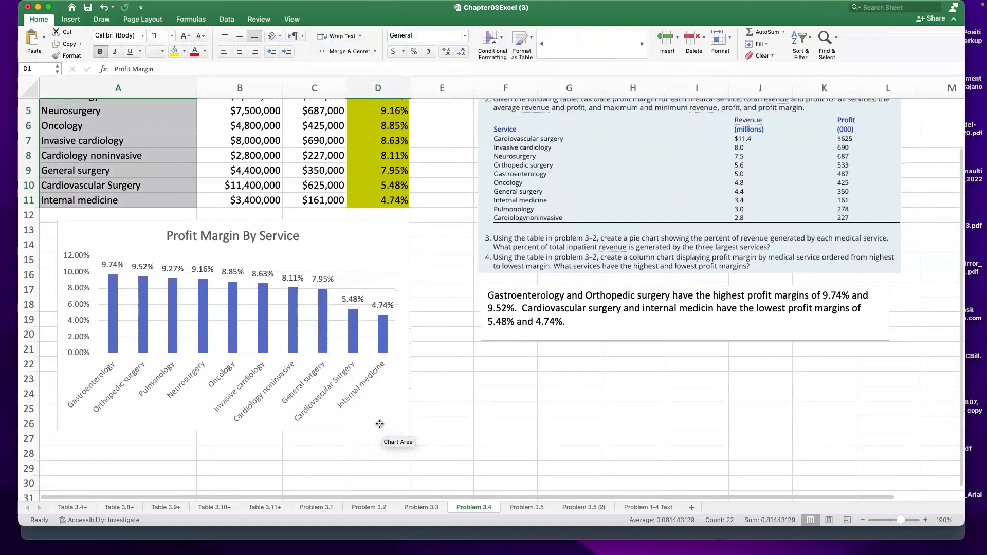
left_click(390, 426)
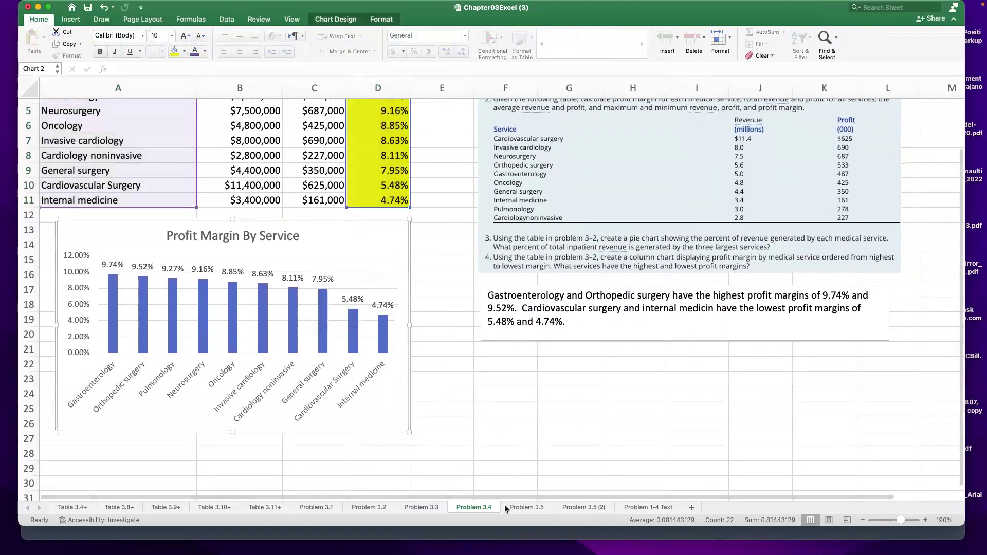